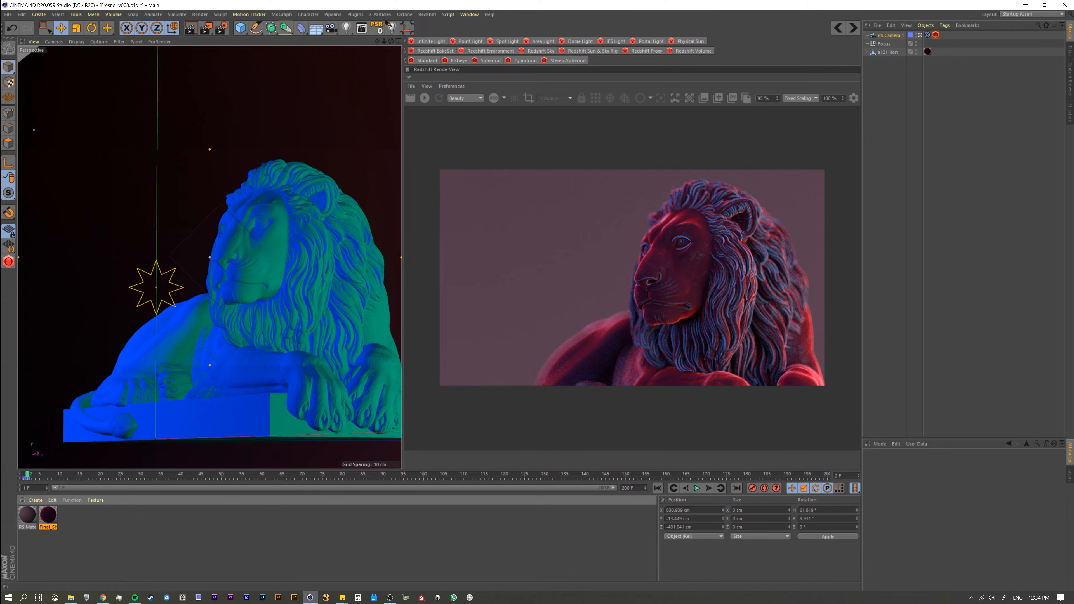
Step: Create a new Redshift material, open its shader graph and apply the material to the lion object
alt+drag(306, 279, 324, 267)
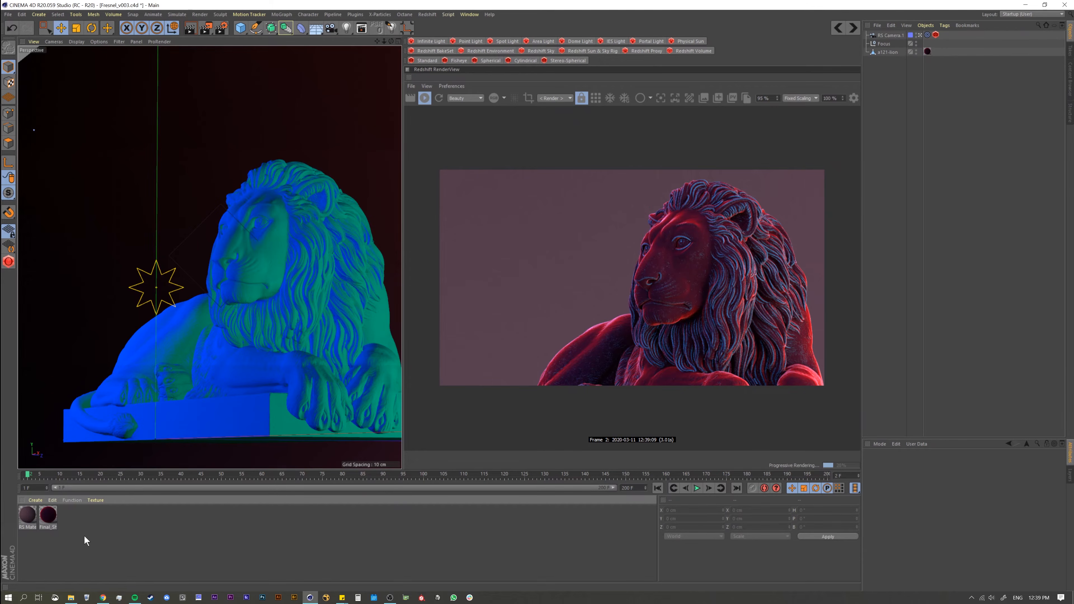
click(9, 261)
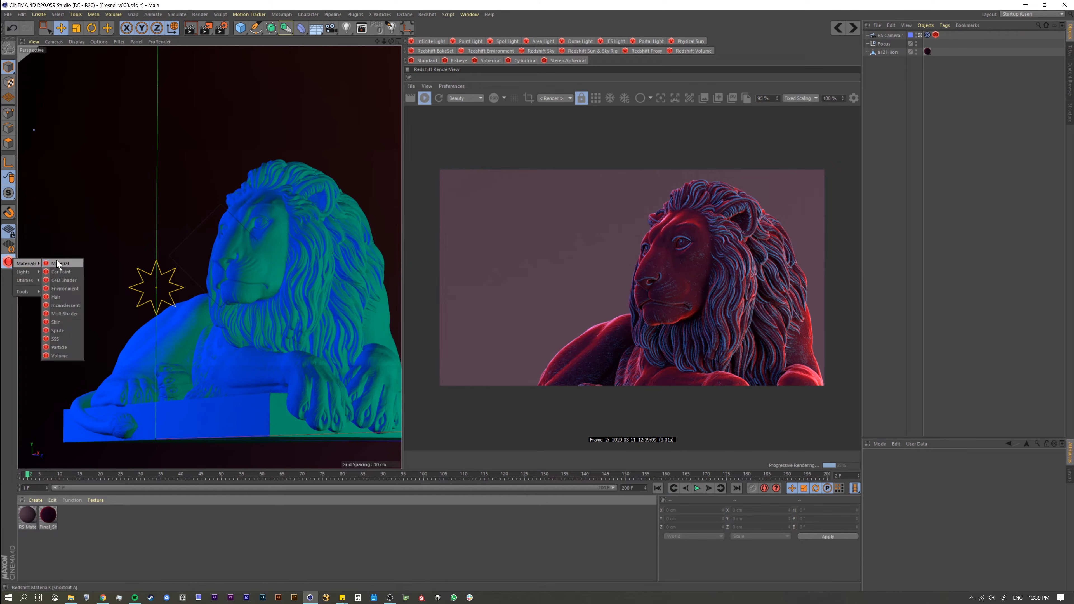
click(60, 265)
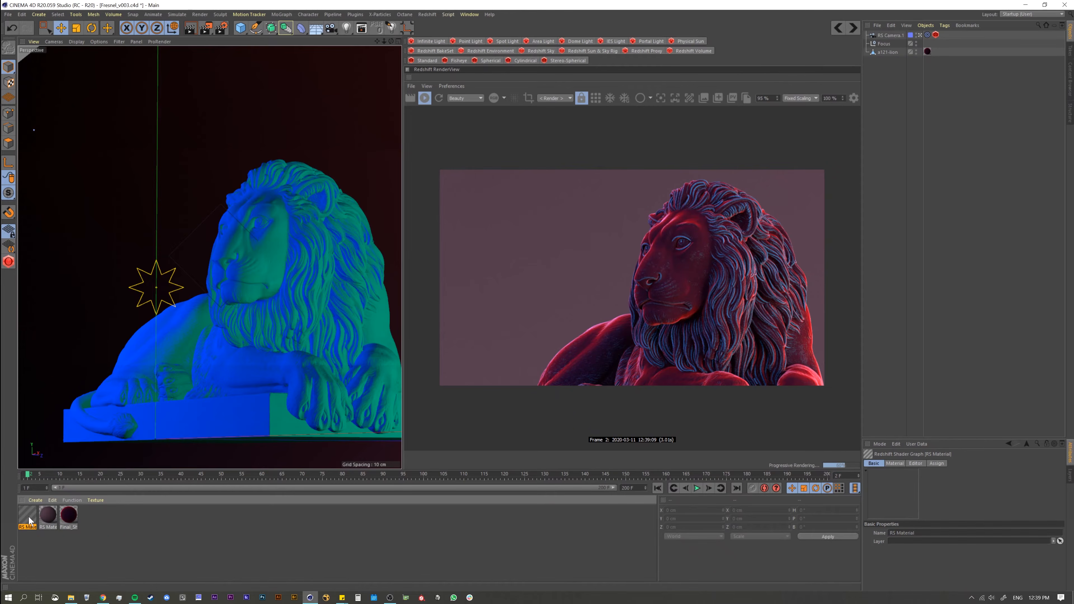
double_click(28, 516)
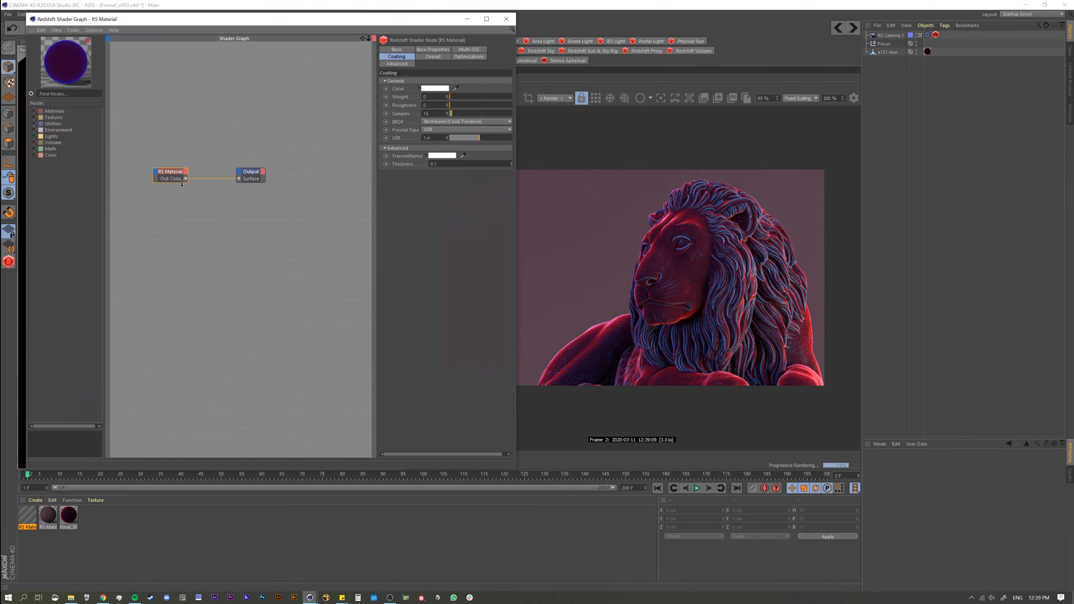
mouse_move(170, 172)
mouse_down()
mouse_move(177, 197)
mouse_move(185, 173)
mouse_up()
drag(866, 74, 925, 52)
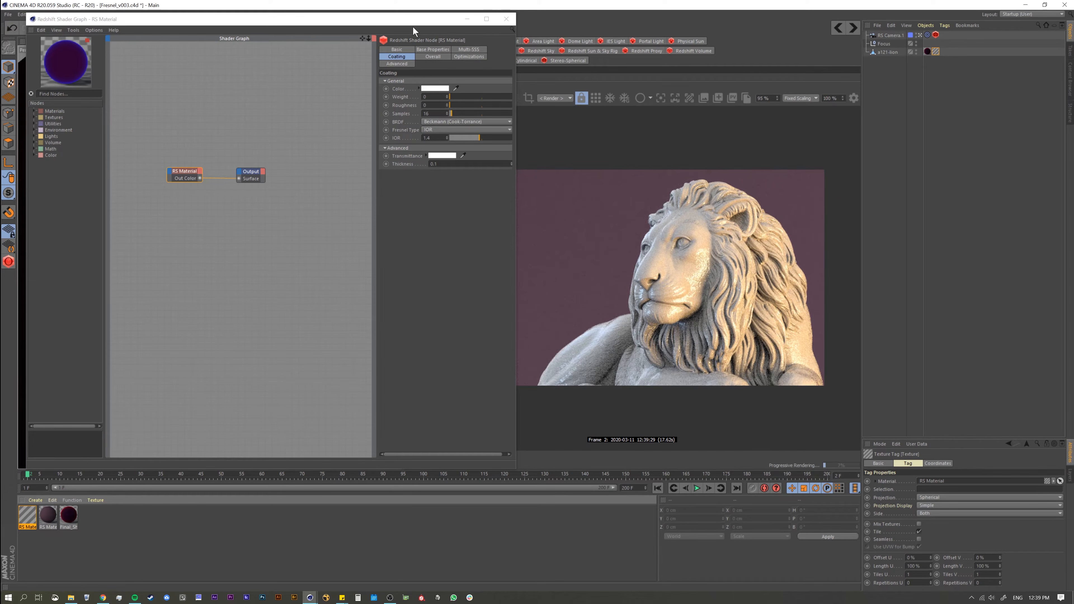
Step: Bring up the Picture Viewer, examine the finished lion render as a reference and place the window clear of the shader graph
drag(413, 25, 411, 70)
click(470, 14)
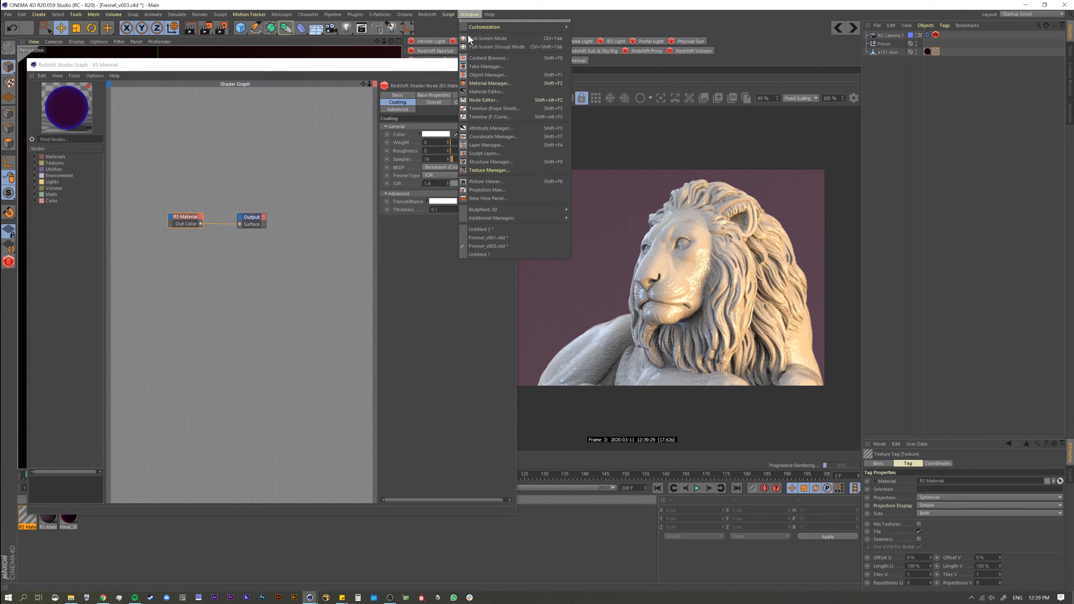
click(493, 181)
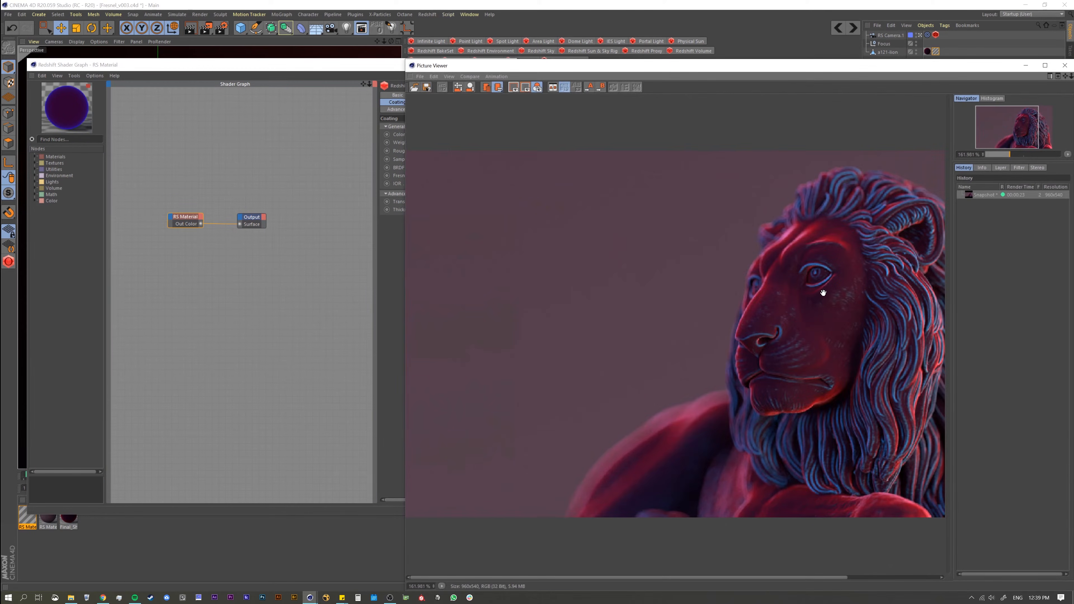
drag(754, 71, 697, 95)
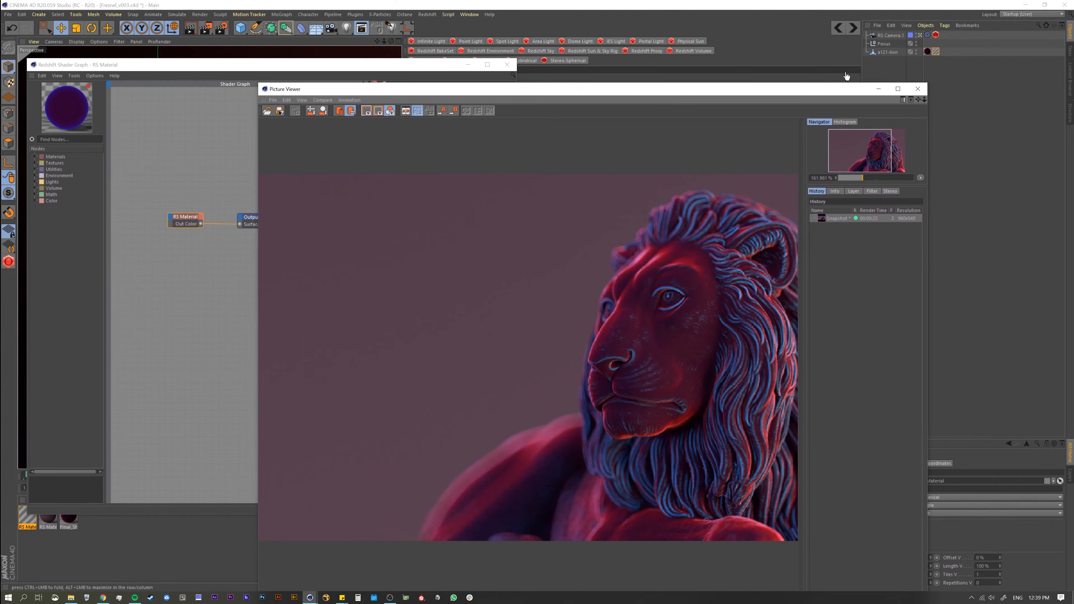
drag(811, 87, 848, 60)
scroll(559, 359, down, 2)
scroll(618, 341, up, 1)
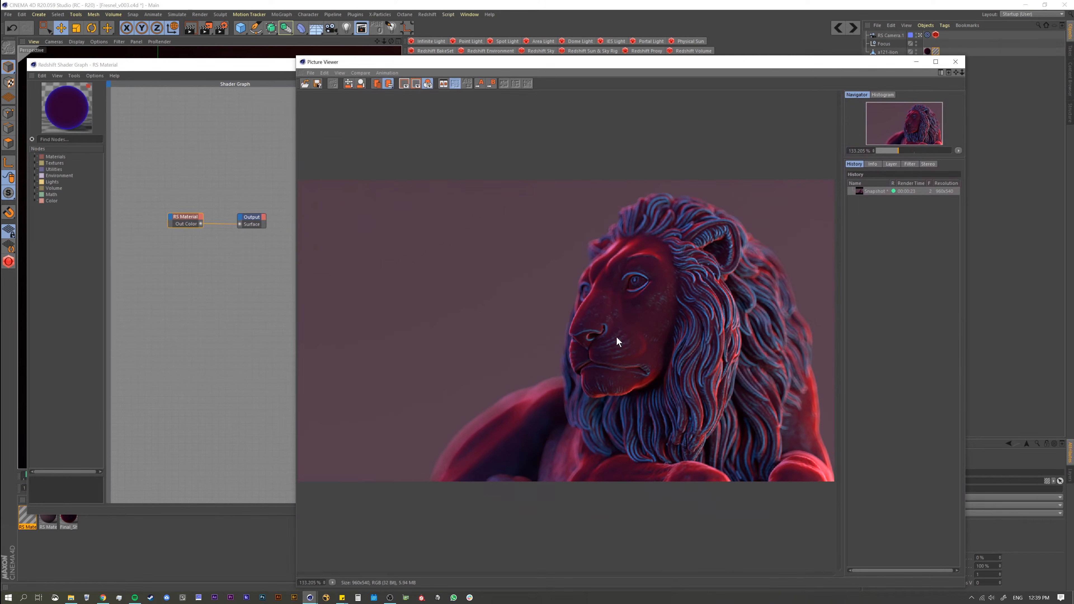
drag(379, 64, 567, 328)
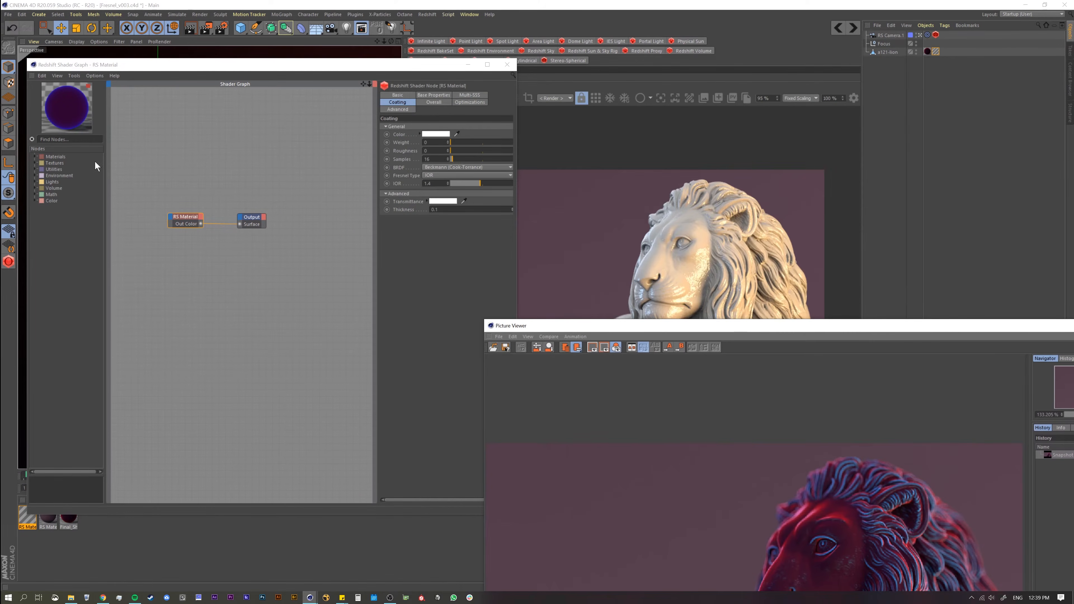
Step: Find the Fresnel node, add it to the shader graph and connect its Out Color to the Output's Surface input
click(35, 156)
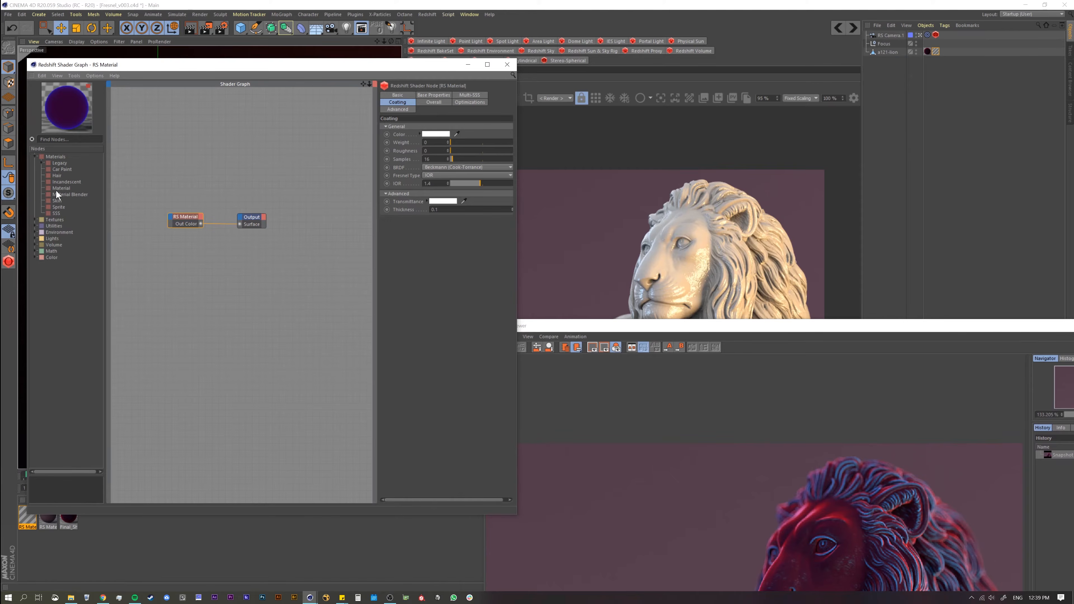
text(fr)
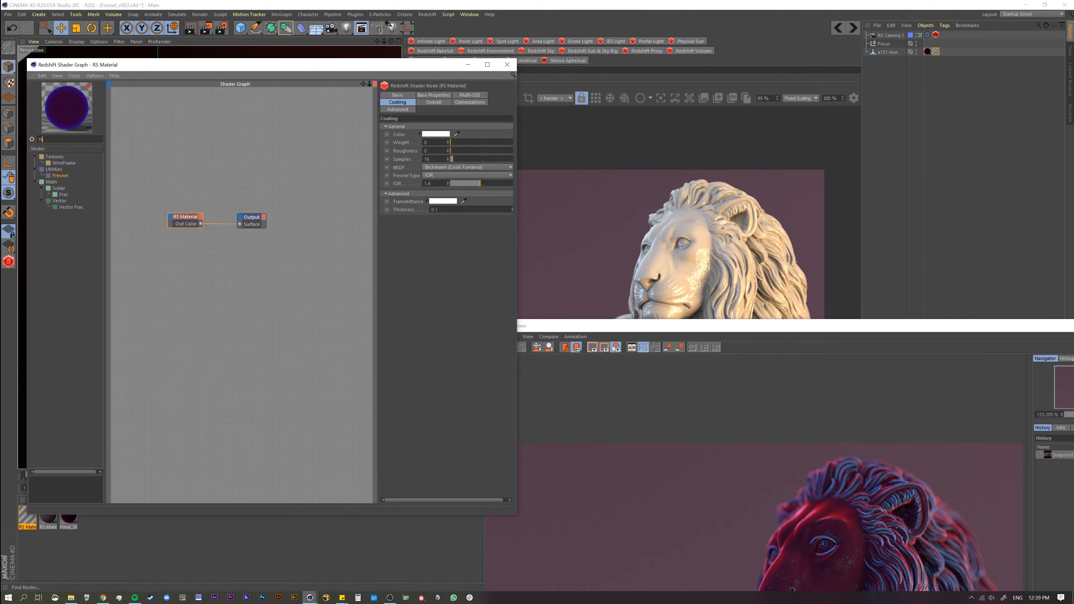
drag(66, 176, 239, 224)
click(652, 330)
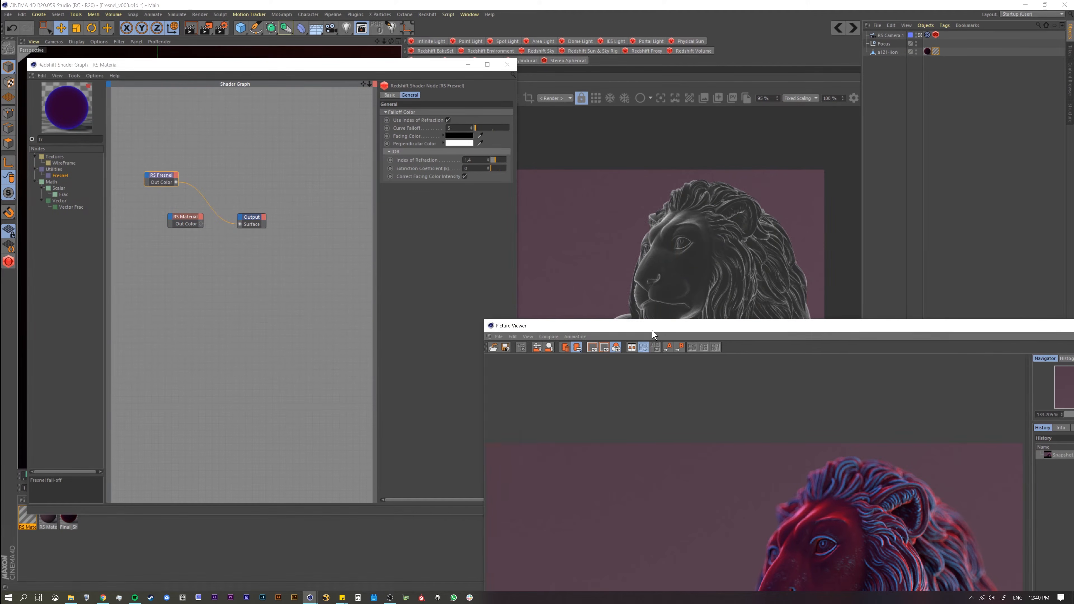
drag(653, 331, 295, 387)
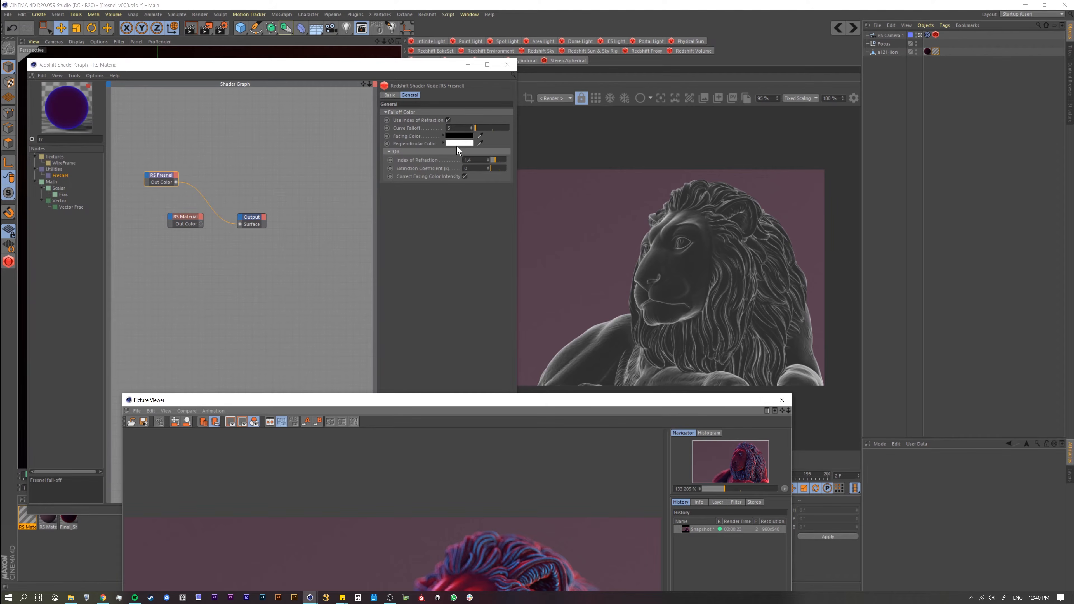
Step: Set the Fresnel node's Facing Color to a saturated blue and its Perpendicular Color to a saturated pink at full brightness
mouse_move(445, 143)
click(161, 178)
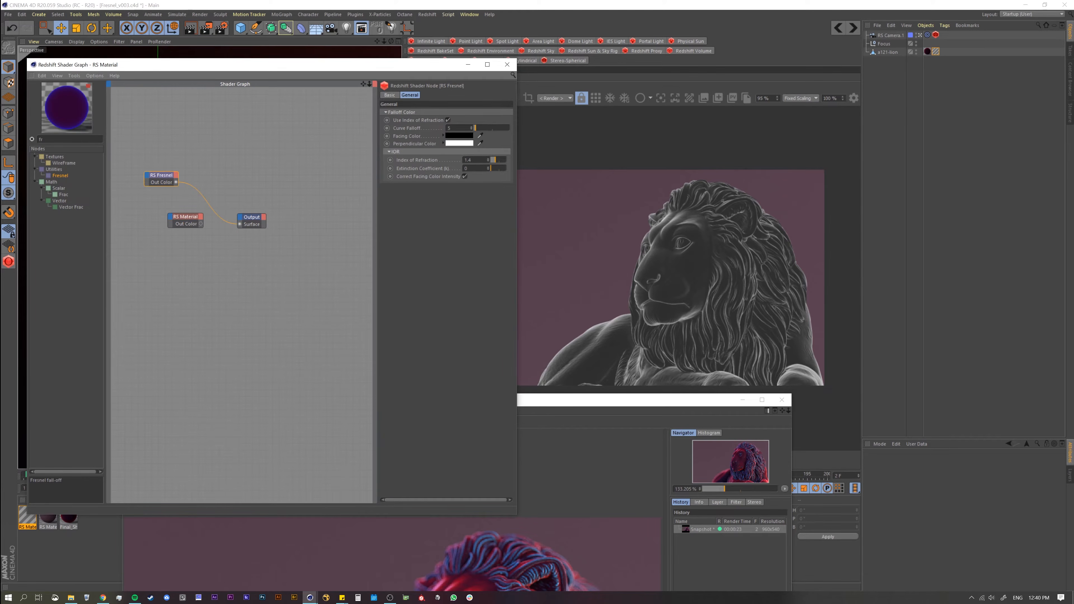
click(461, 136)
drag(490, 132, 526, 143)
click(527, 150)
click(446, 164)
click(459, 143)
click(534, 143)
click(536, 151)
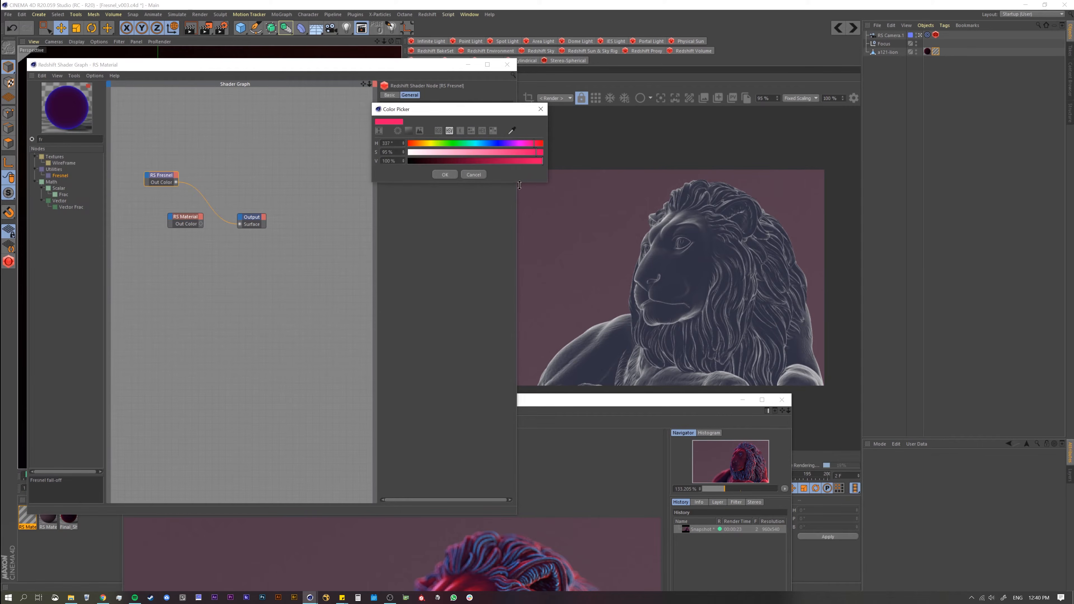
click(445, 175)
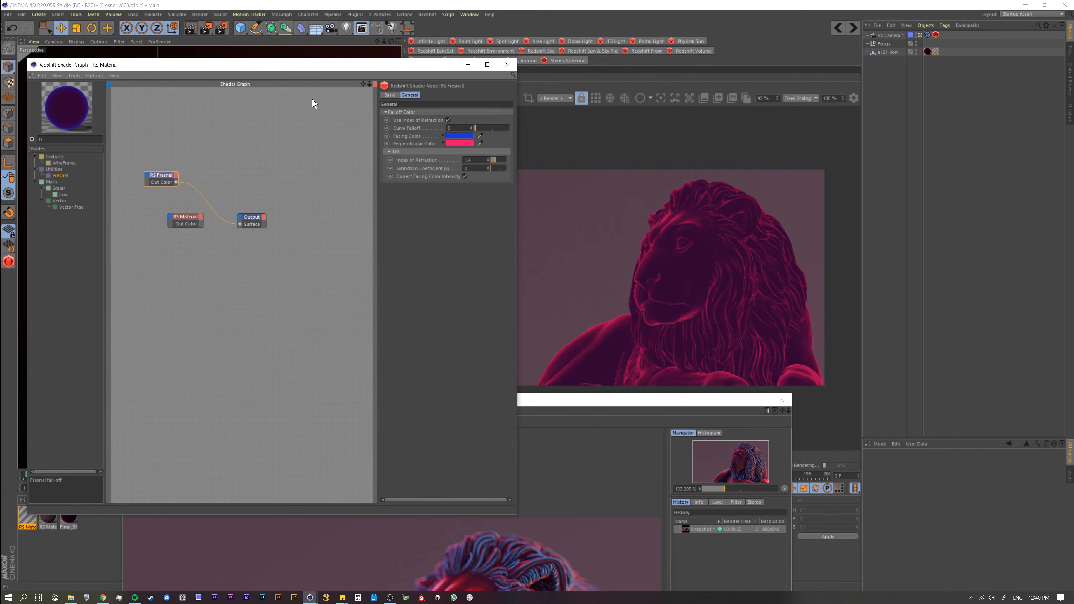
Step: Try lowering the Fresnel node's Index of Refraction to about 0.7, and undo the change
drag(596, 403, 495, 375)
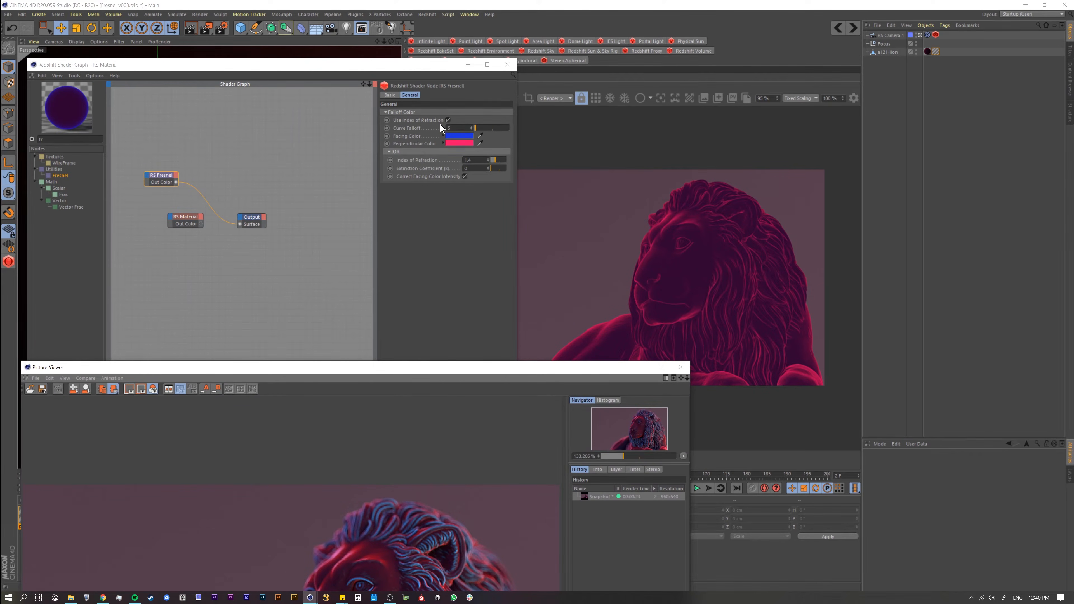
drag(413, 67, 416, 85)
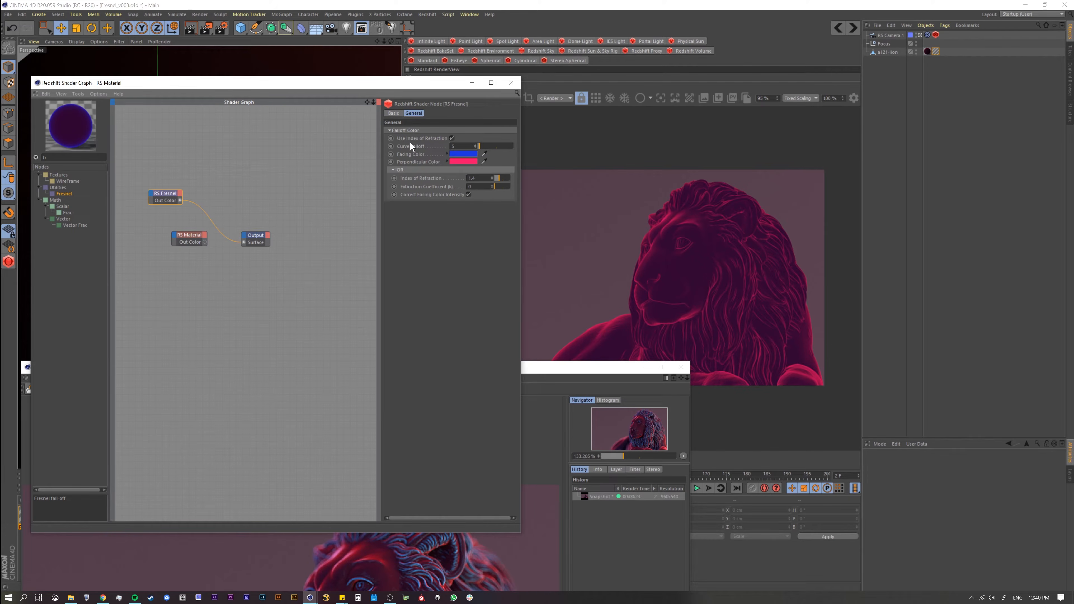
drag(348, 87, 342, 337)
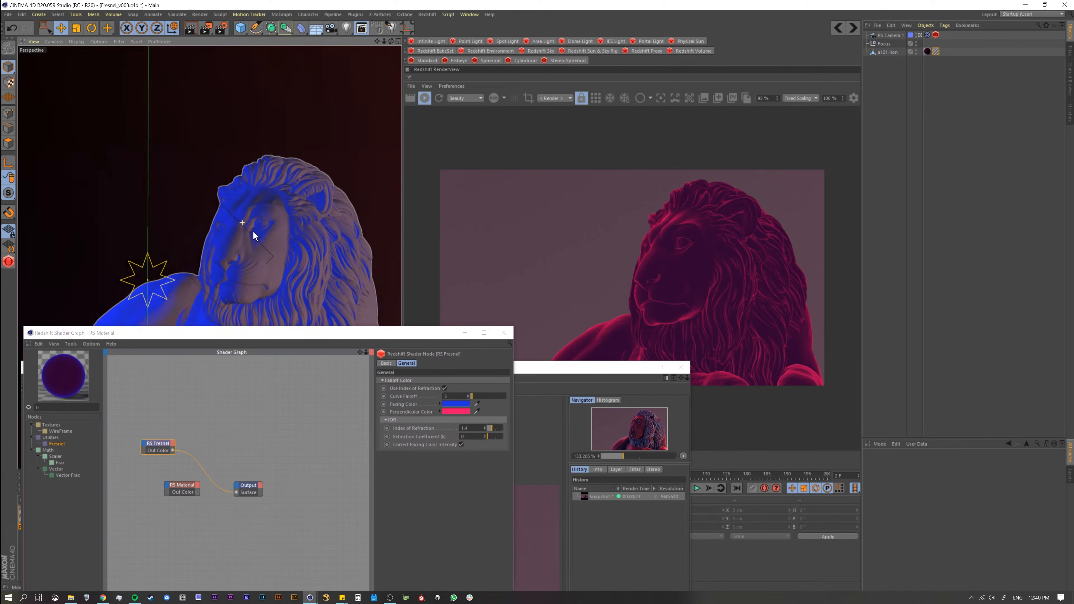
alt+drag(254, 235, 233, 216)
drag(331, 337, 269, 258)
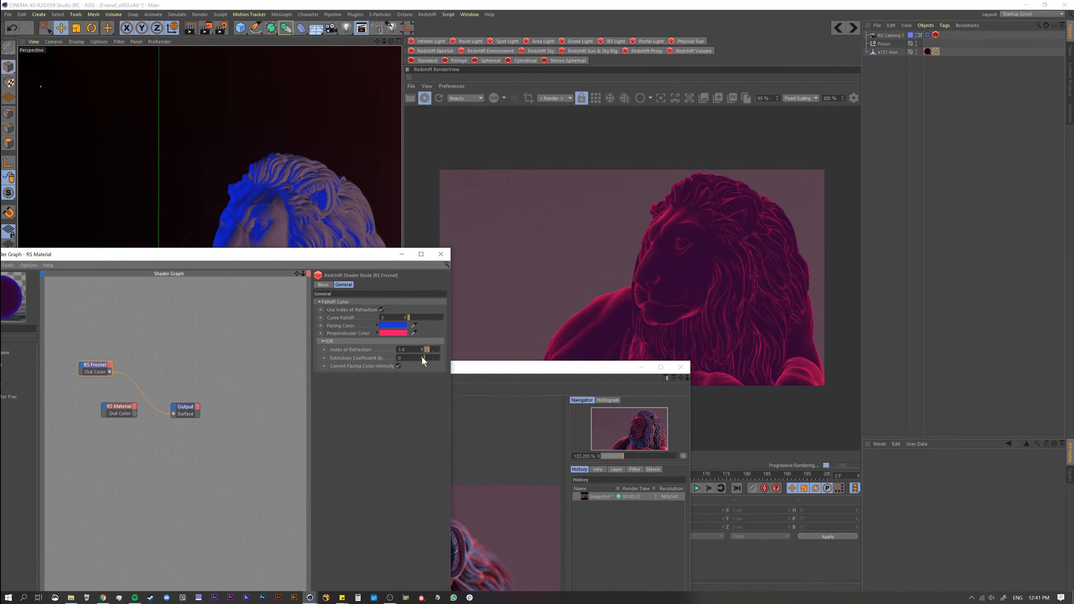
drag(428, 350, 429, 357)
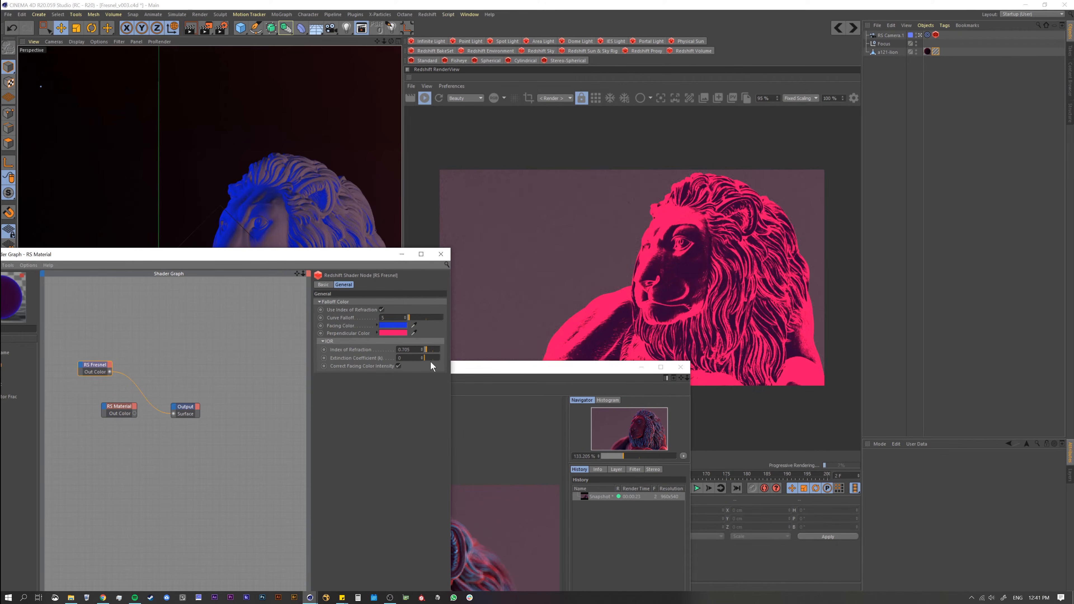
key(ctrl+z)
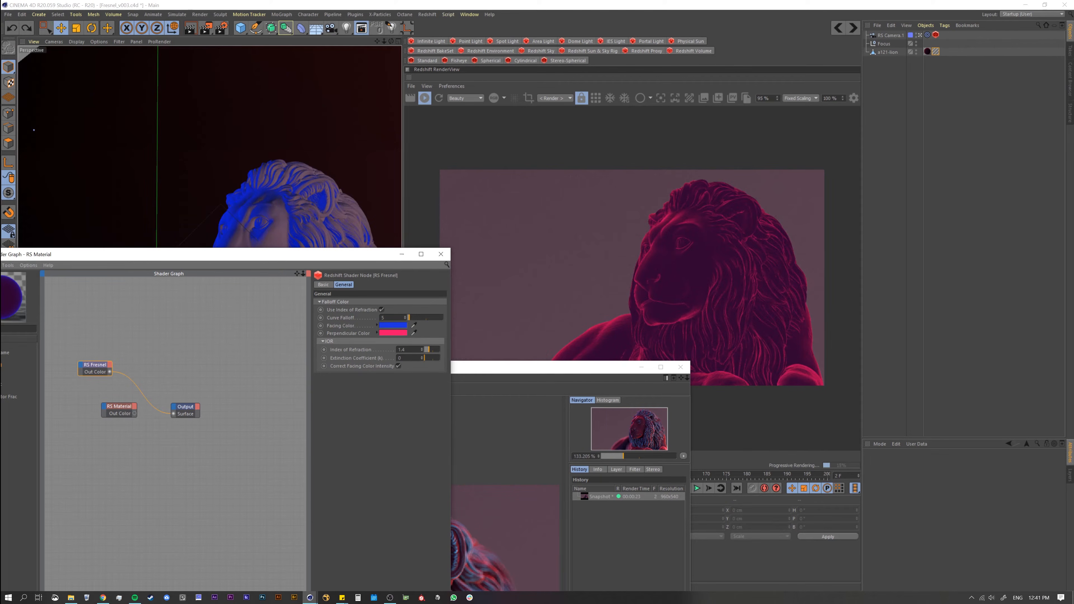
Step: Disable Use Index of Refraction on the Fresnel node and set its Curve Falloff to 0.6
click(381, 309)
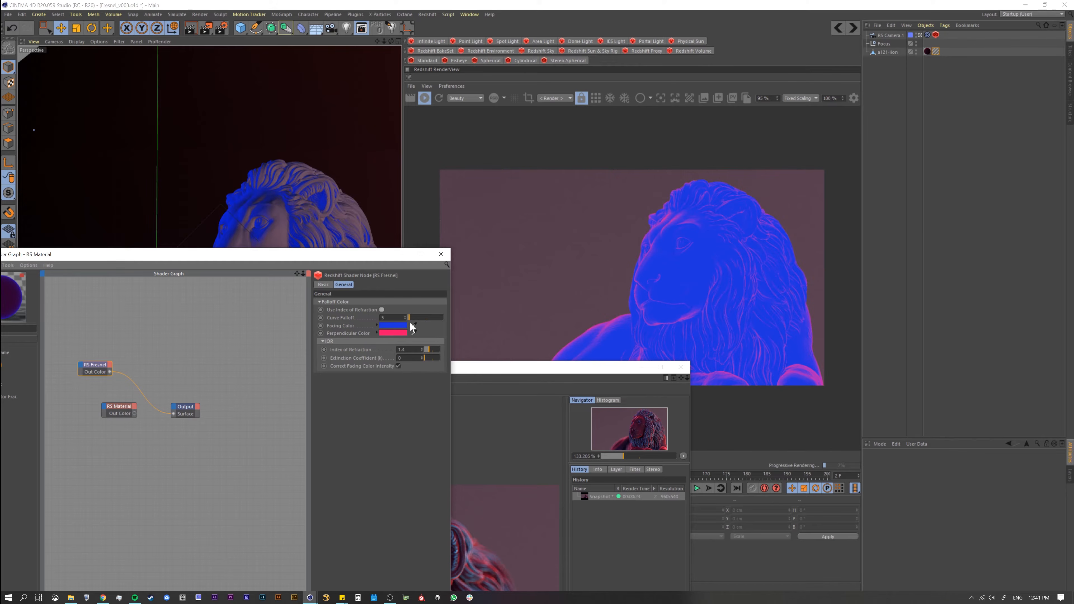
drag(412, 318, 408, 318)
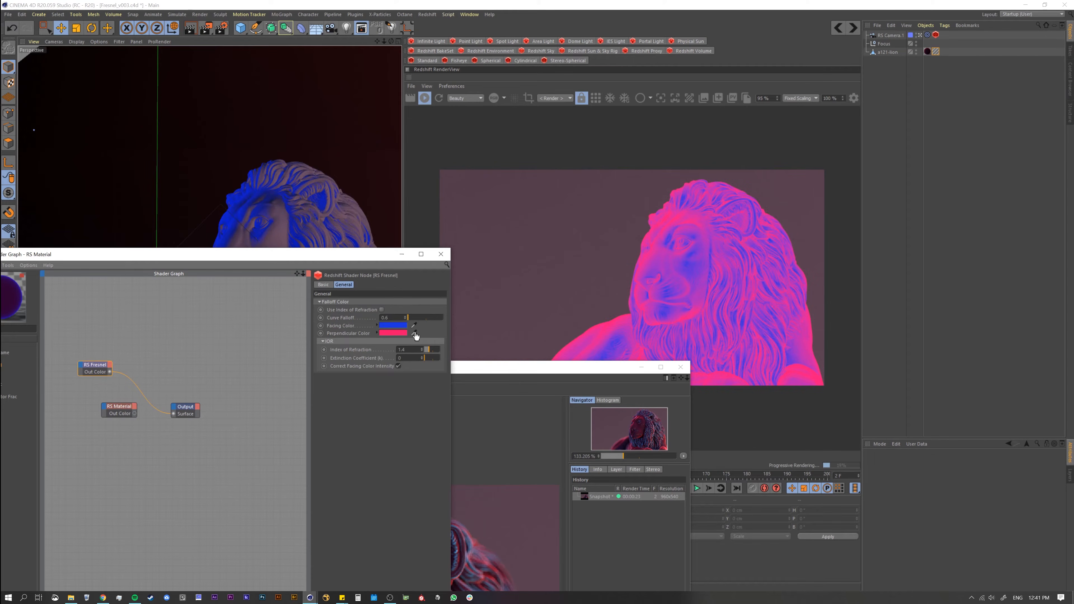
drag(513, 375, 505, 478)
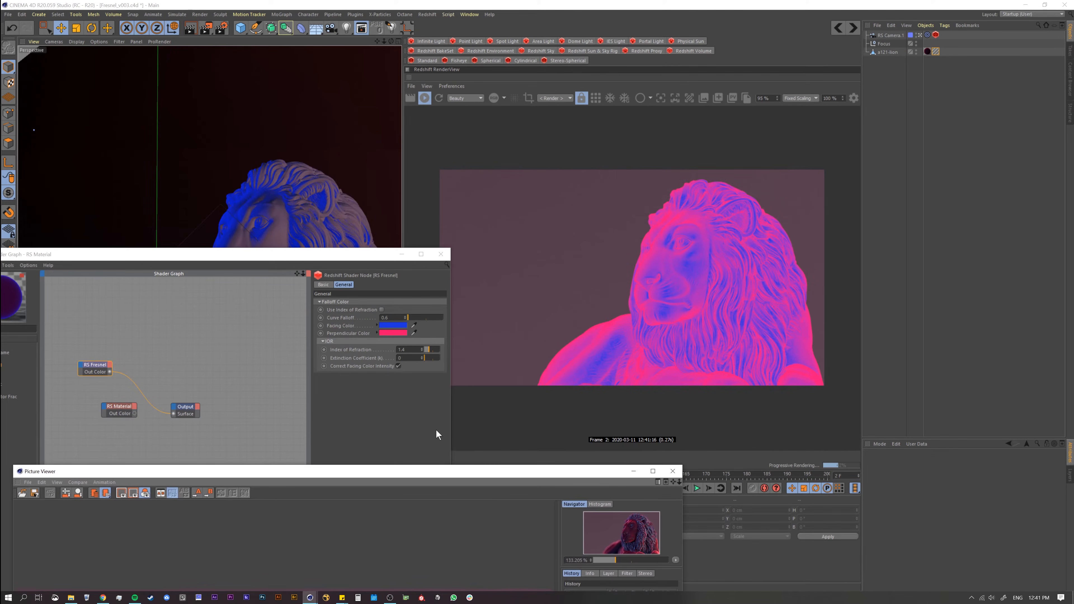
Step: Re-enable Use Index of Refraction, set the Index of Refraction to 1.22 and compare the result with the reference render
click(381, 309)
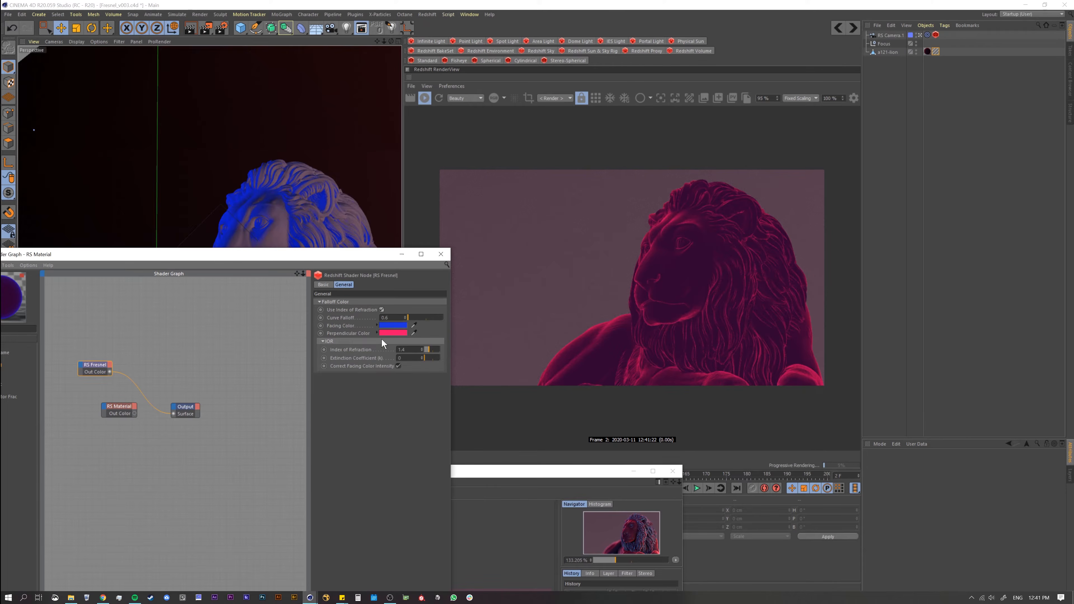
drag(431, 351, 428, 347)
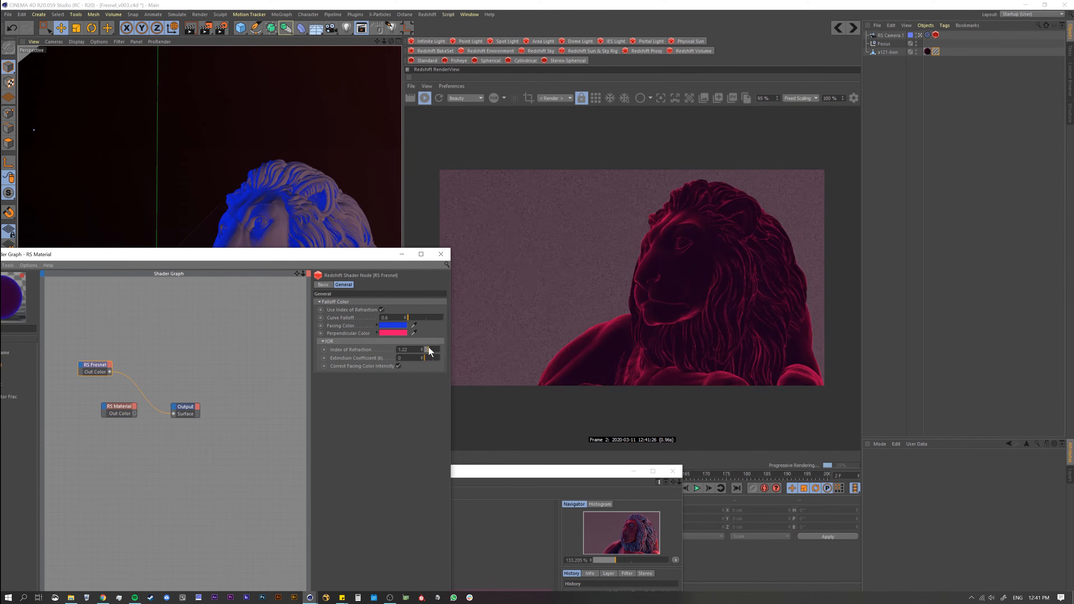
drag(428, 347, 430, 354)
drag(537, 473, 479, 76)
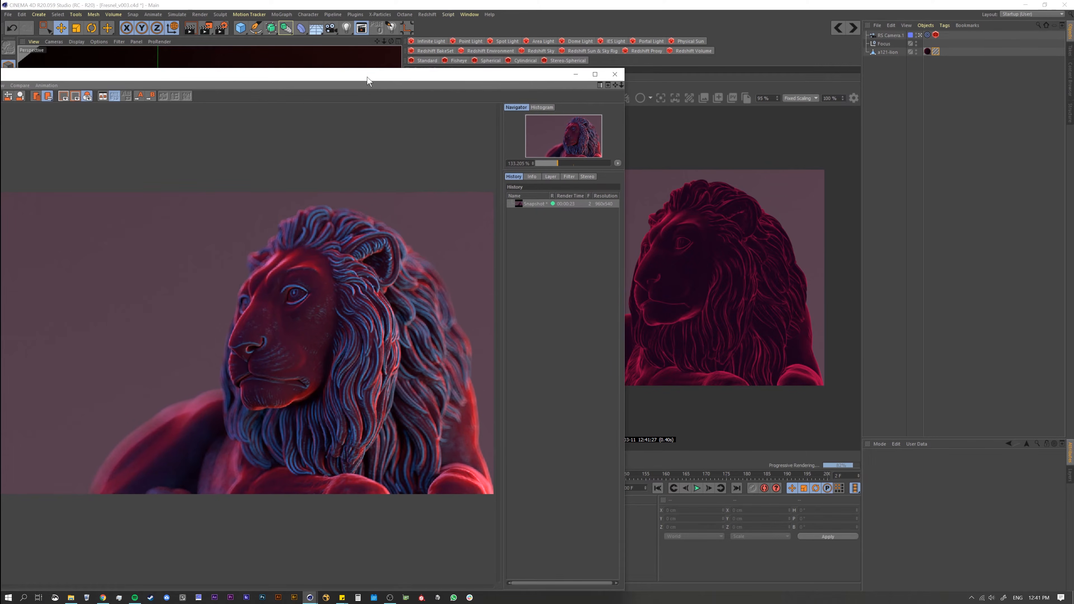
drag(365, 76, 405, 465)
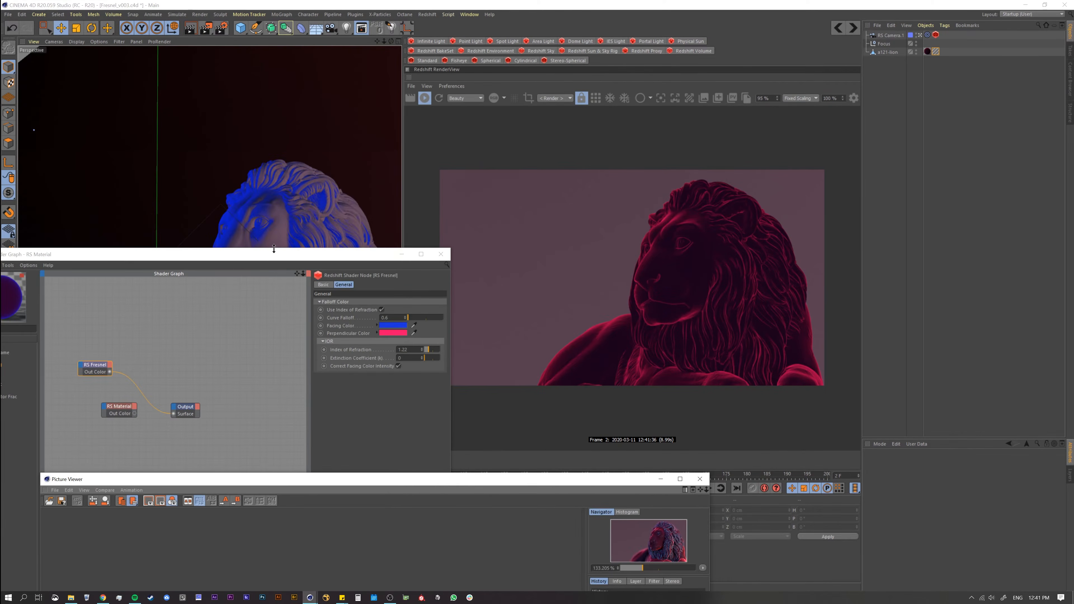
Step: Connect the Fresnel's Out Color to the RS Material's Diffuse Color and the RS Material's Out Color to the Output's Surface
drag(274, 250, 392, 183)
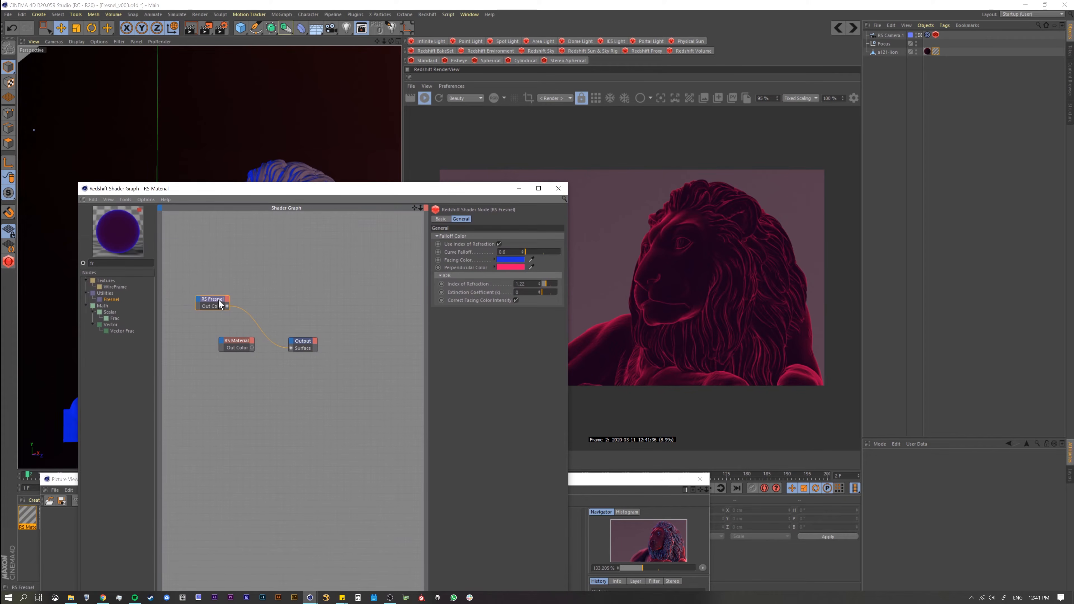
drag(219, 300, 222, 342)
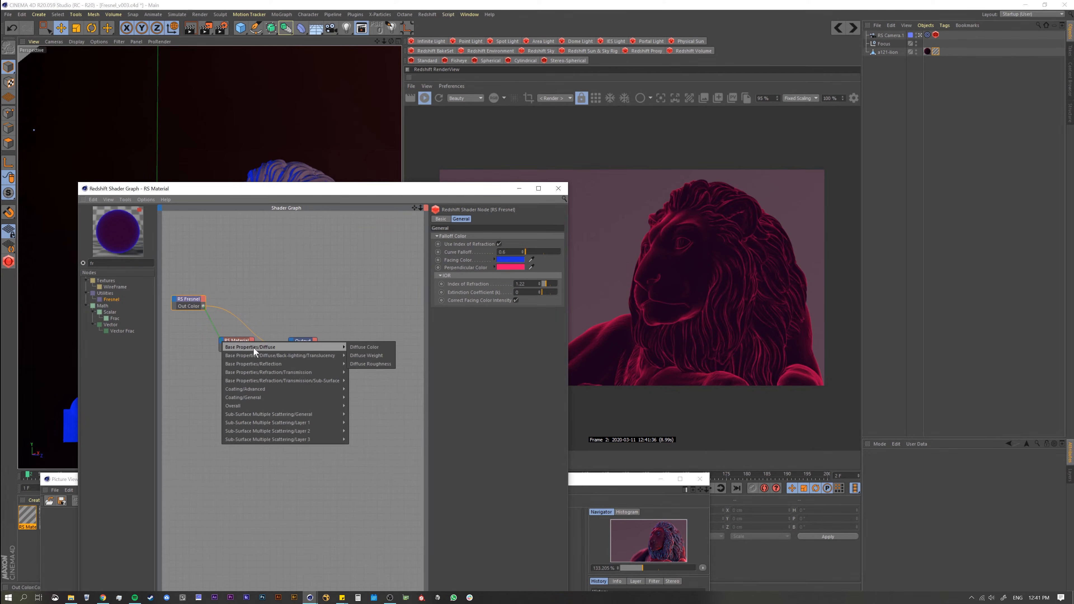
click(364, 347)
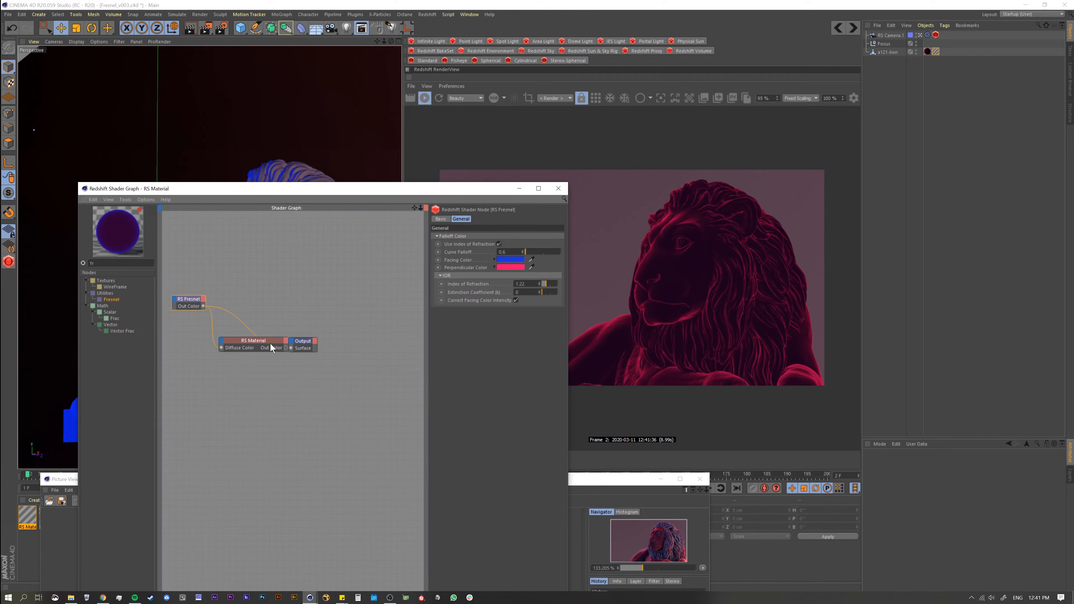
drag(271, 346, 243, 360)
drag(262, 368, 291, 348)
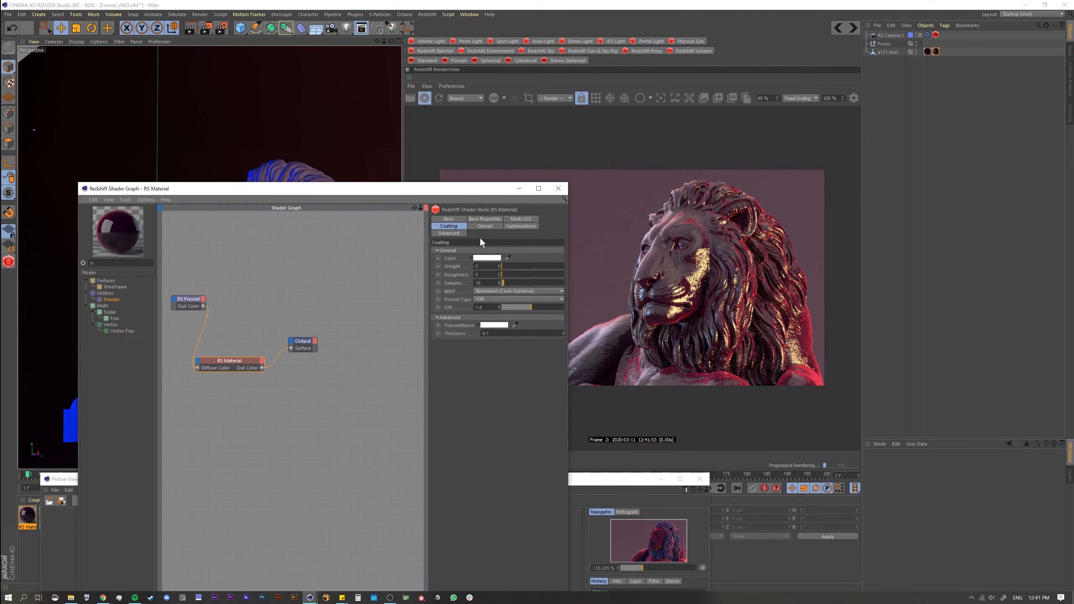
Step: Set the reflection weight to 0 in the RS Material's base properties
click(485, 219)
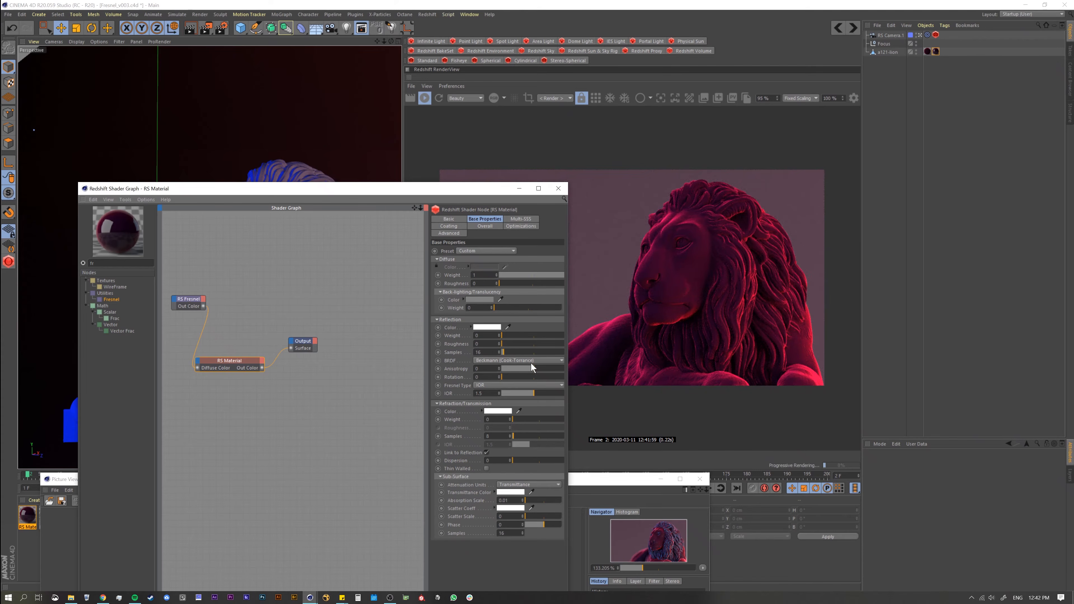
Step: Show the Lights layer's objects in the object list to review the scene lights, and hide them again
drag(307, 210, 371, 277)
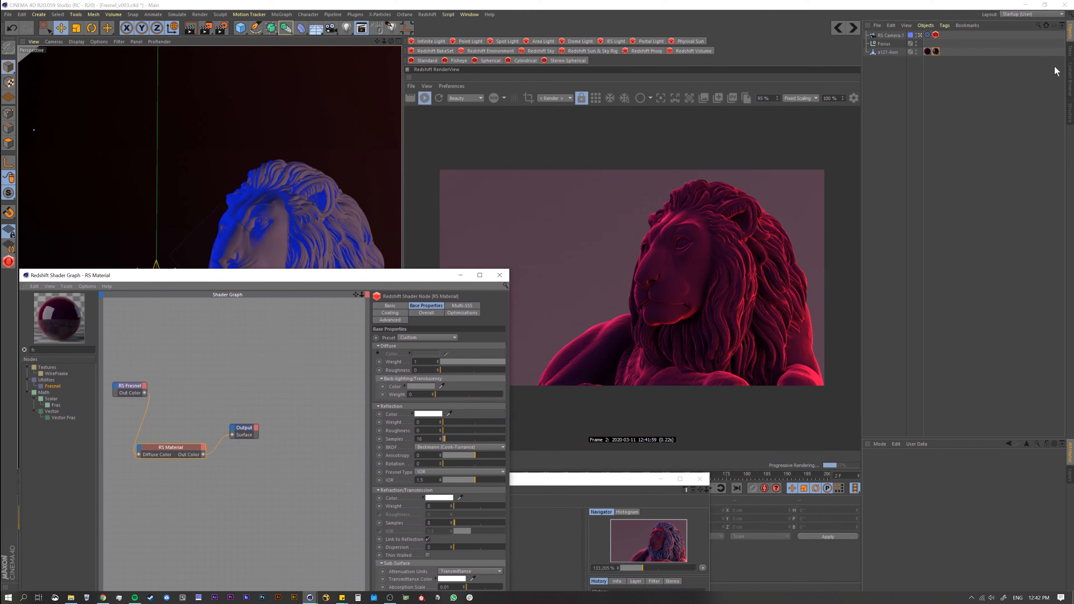
click(1071, 80)
click(1070, 477)
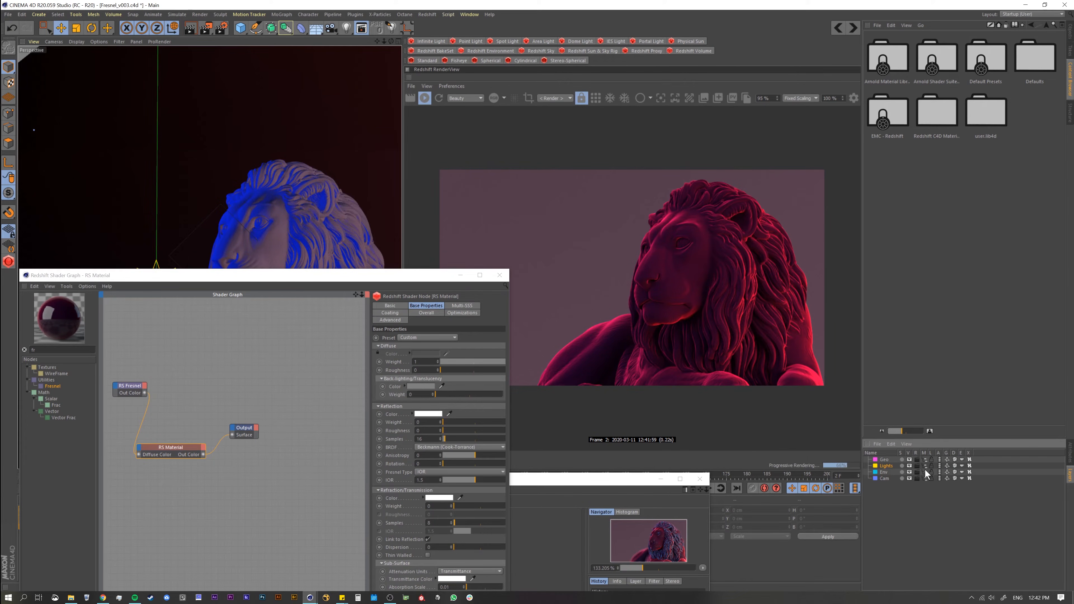
click(1068, 41)
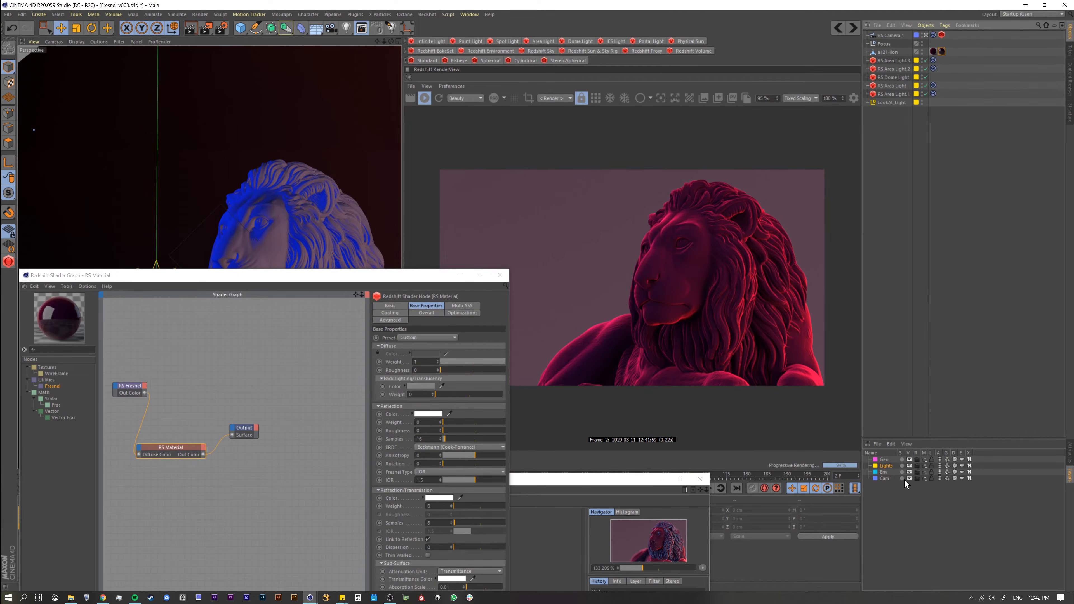
click(924, 466)
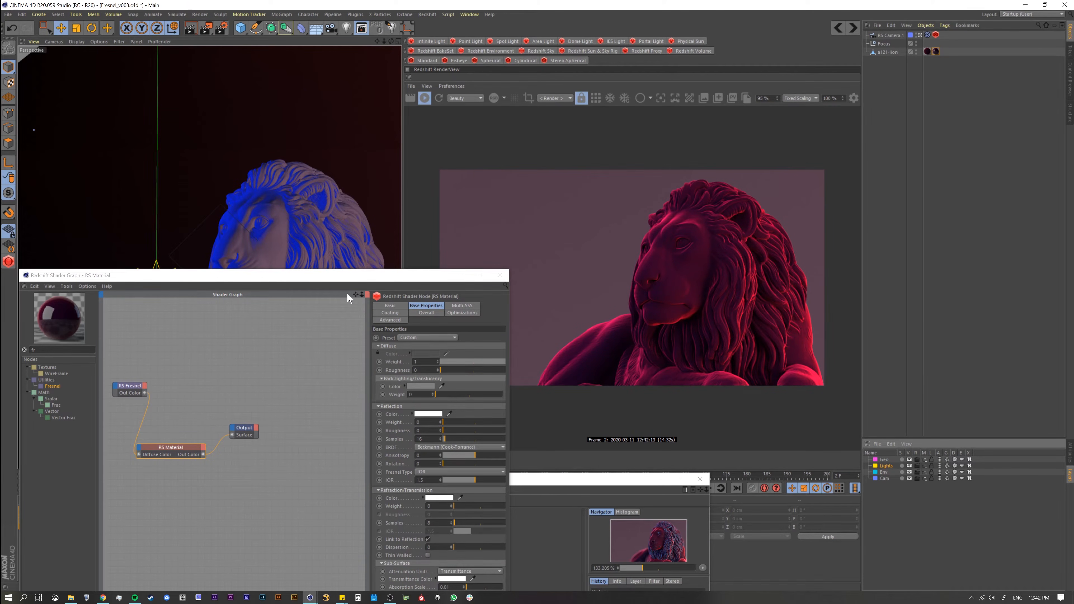
Step: Rearrange the Fresnel, RS Material and Output nodes in a compact left-to-right chain in the shader graph
drag(300, 278, 431, 215)
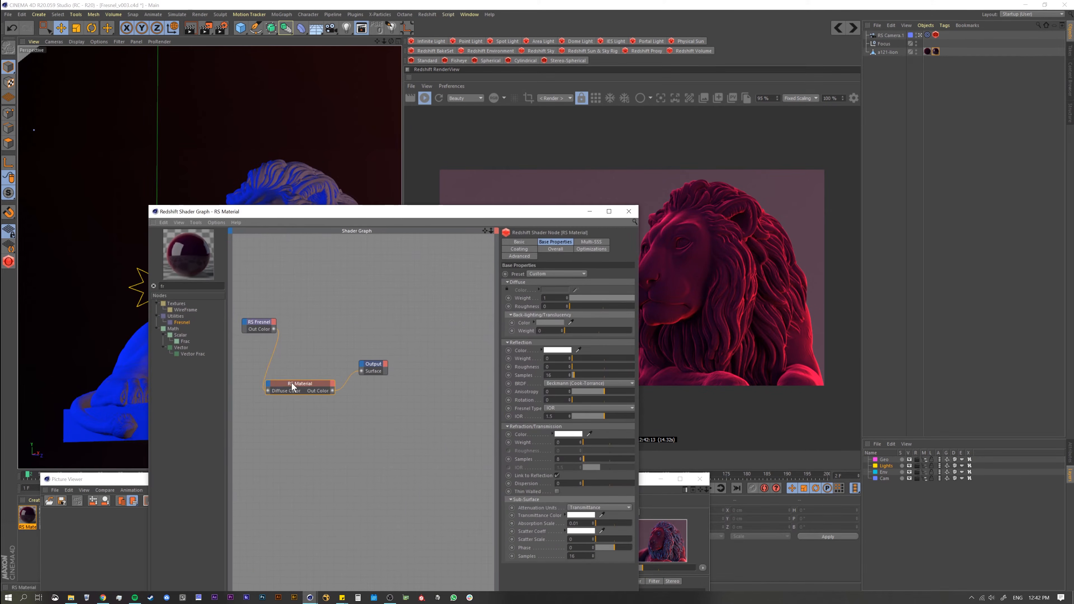
drag(373, 365, 395, 353)
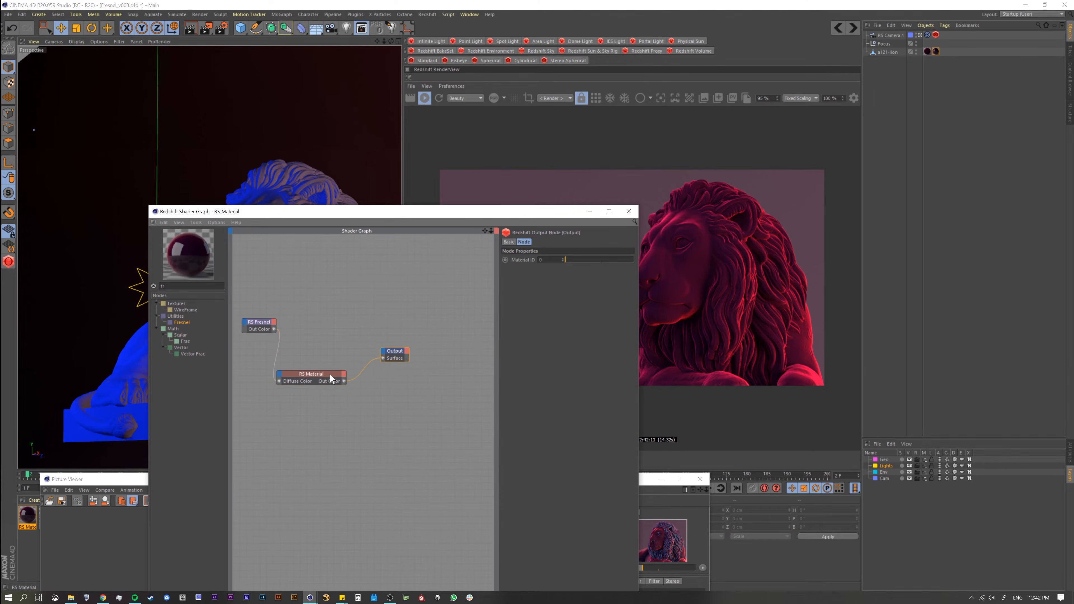
drag(308, 369, 323, 358)
drag(263, 323, 262, 340)
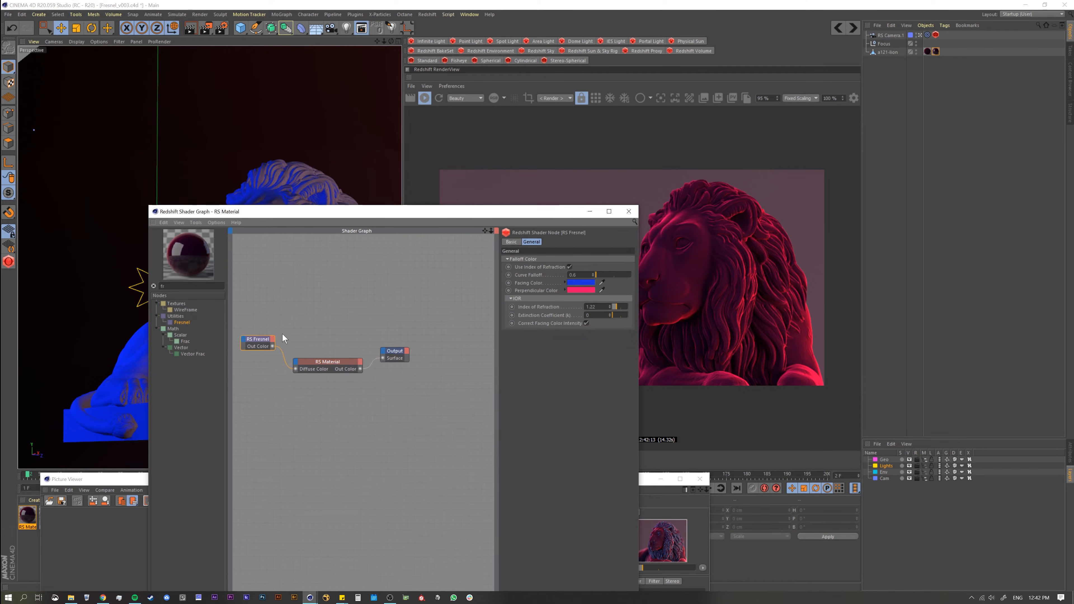
drag(371, 214, 366, 227)
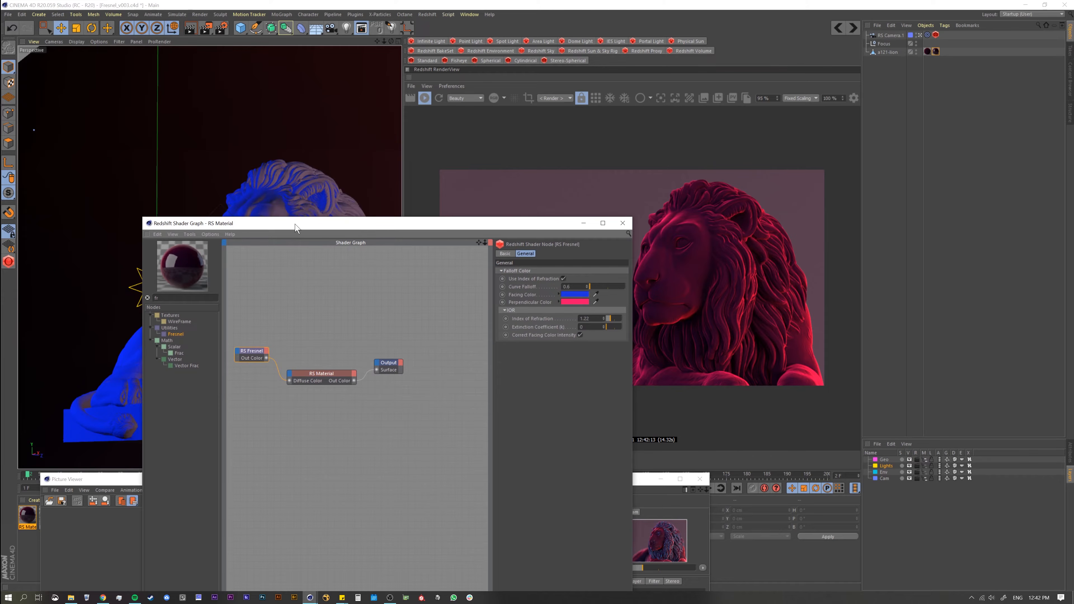
drag(295, 218, 292, 364)
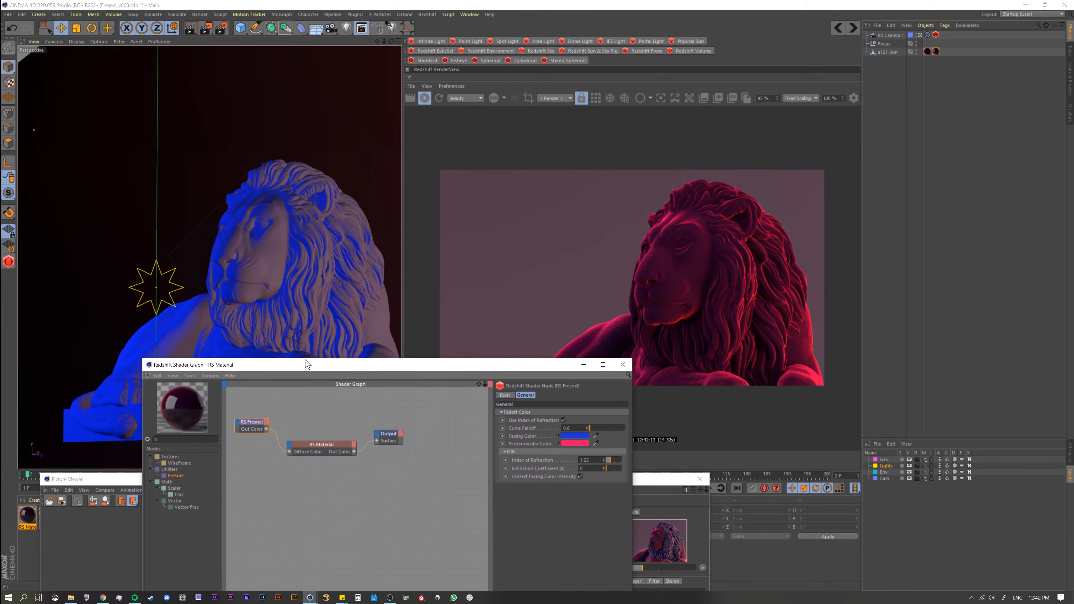
middle_drag(286, 355, 290, 391)
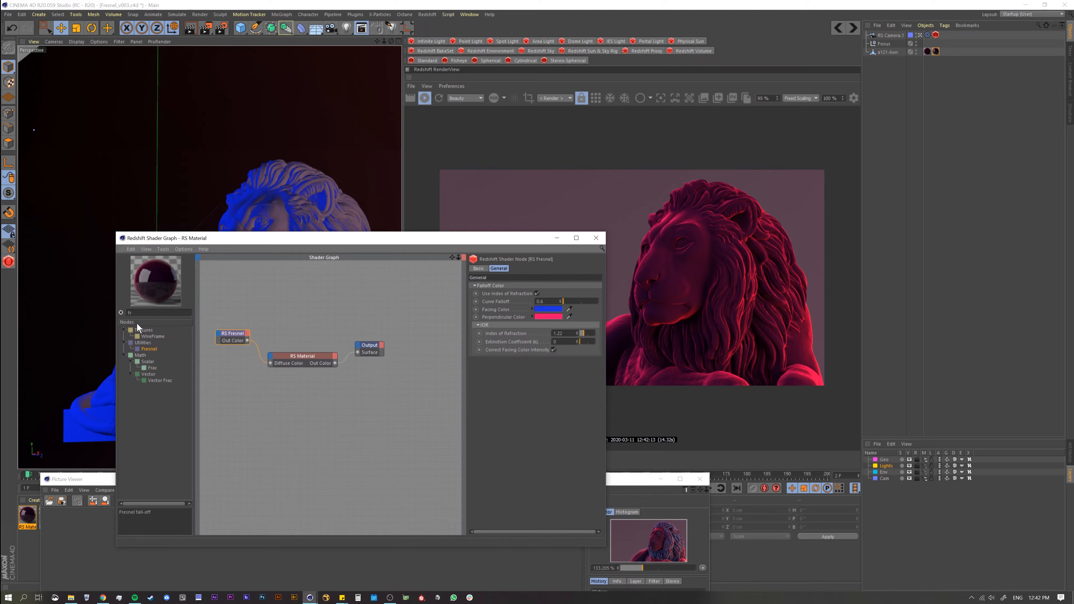
Step: Clear the node filter, search for "cu" and add a Curvature node below the RS Material
click(121, 312)
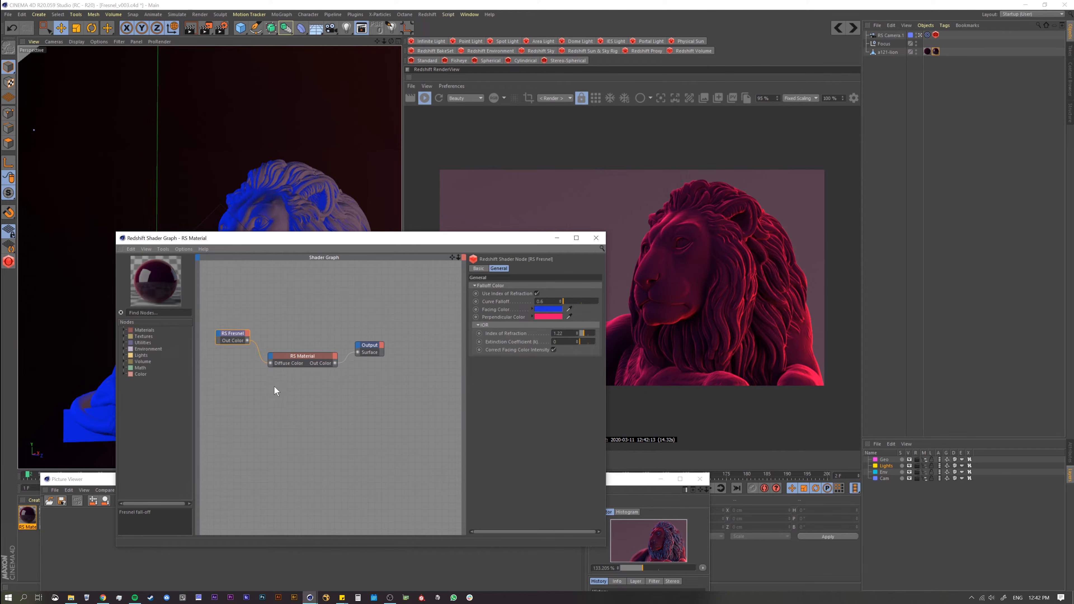
click(279, 395)
drag(329, 246, 283, 315)
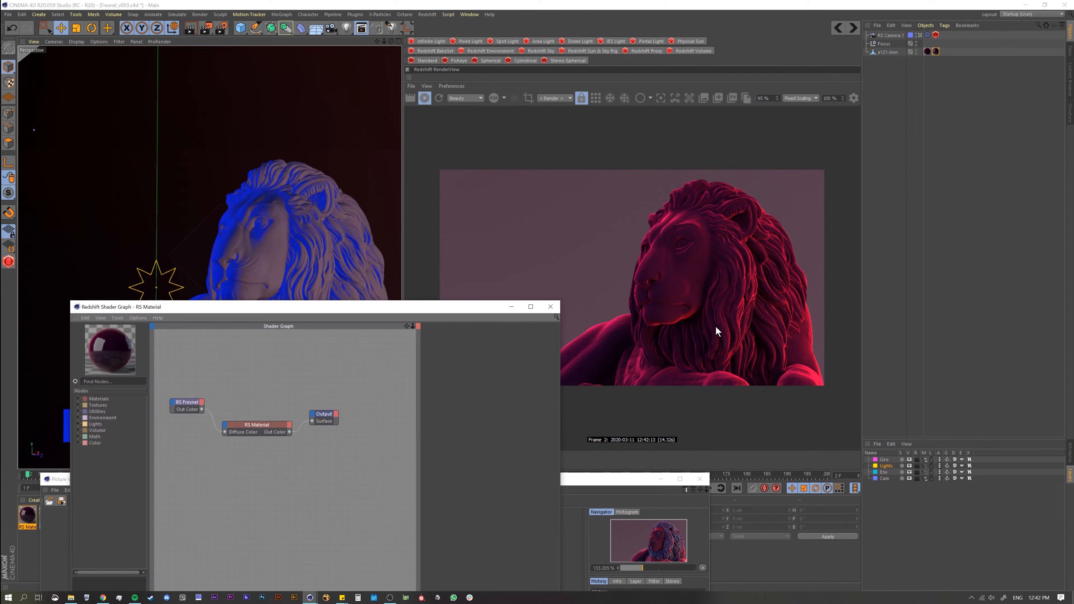
drag(236, 309, 232, 291)
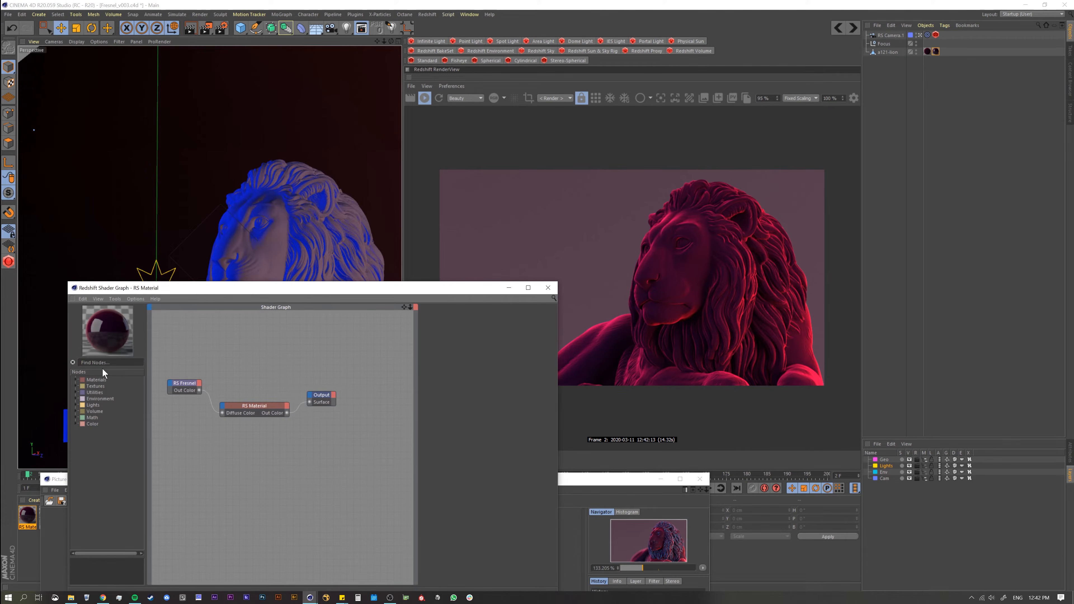
text(cu)
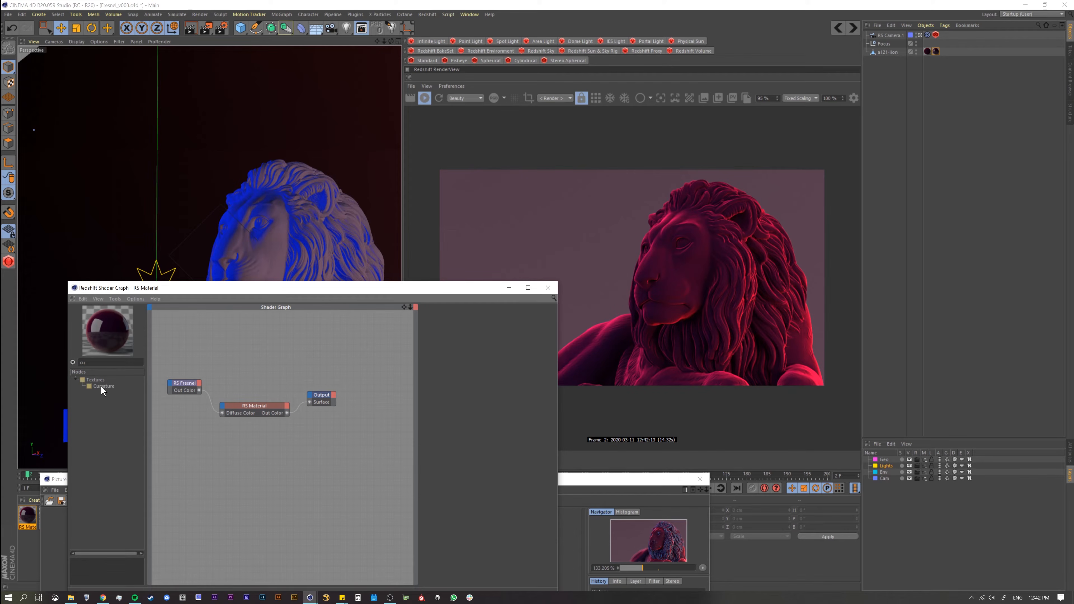
drag(101, 392, 212, 447)
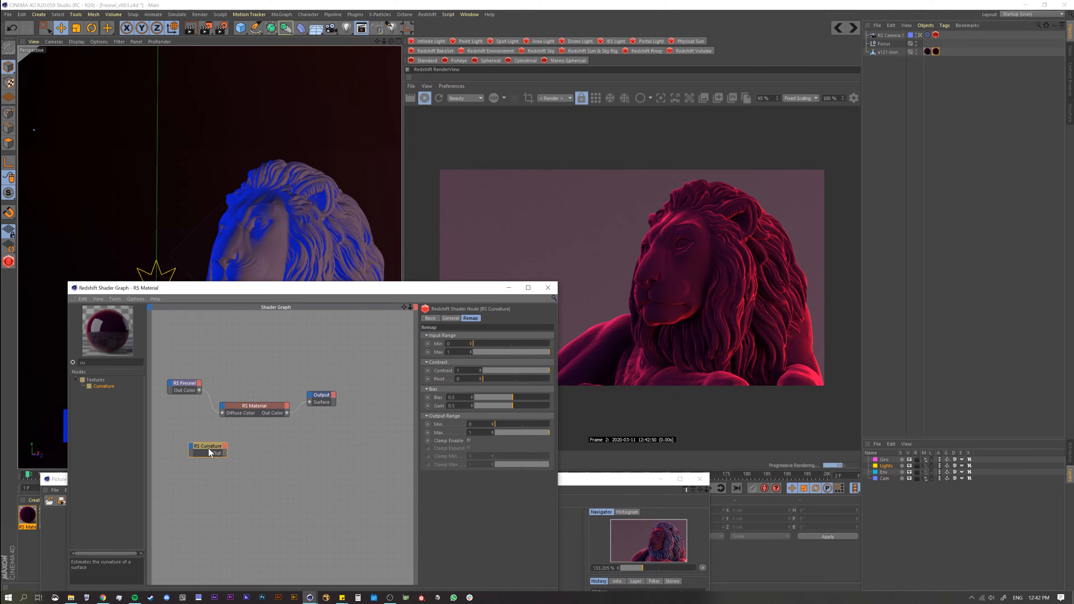
Step: Connect the Curvature node's Out to the Output's Surface and spread the graph nodes apart
drag(209, 449, 225, 449)
key(alt+o)
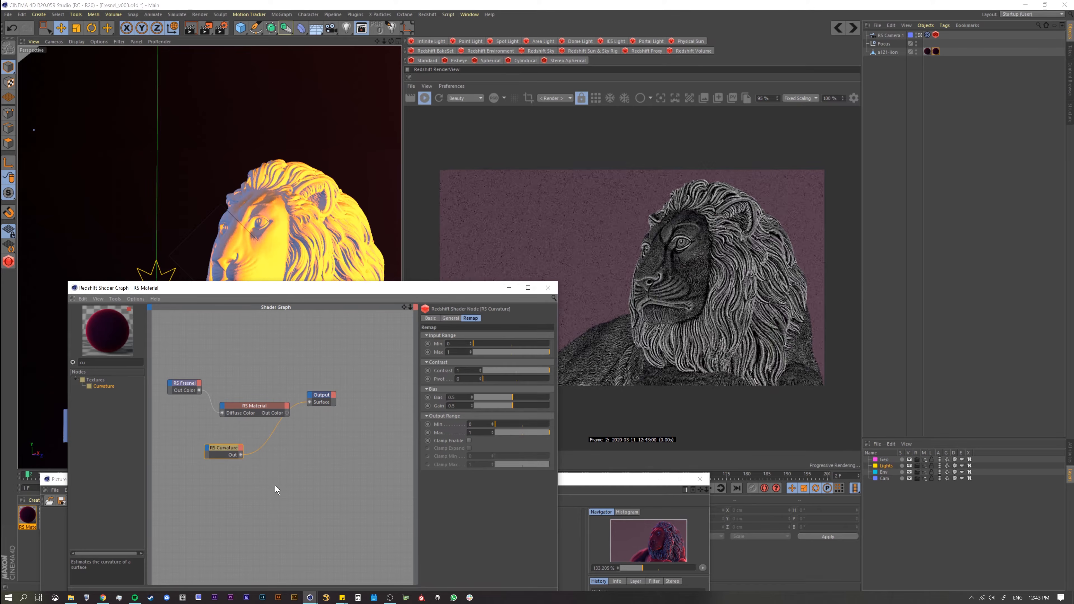
alt+middle_drag(267, 446, 291, 470)
scroll(338, 430, up, 1)
alt+right_drag(337, 430, 373, 401)
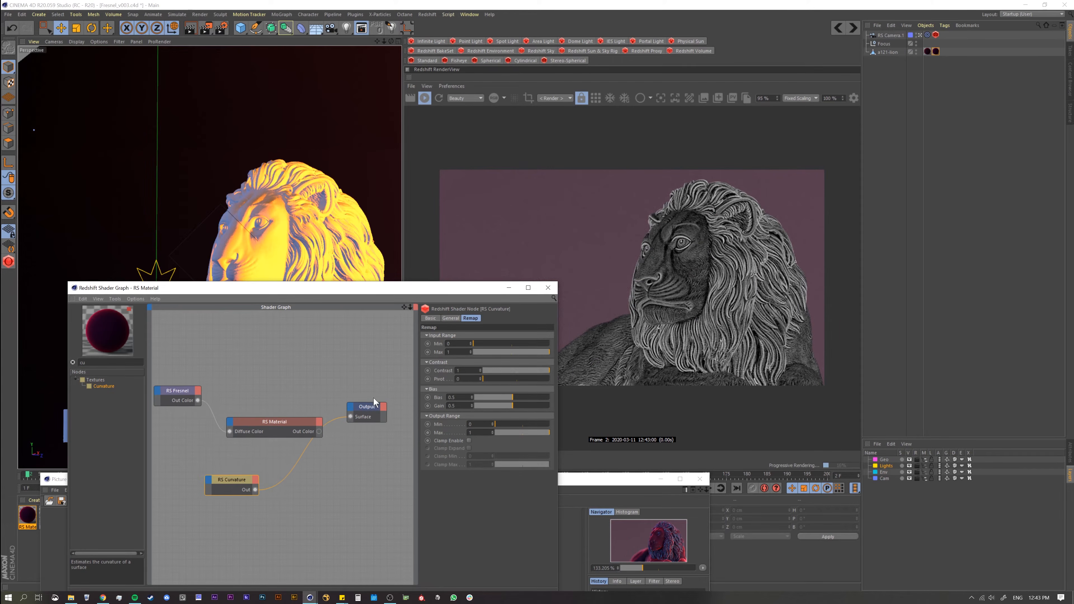
drag(262, 417, 235, 403)
drag(465, 291, 368, 161)
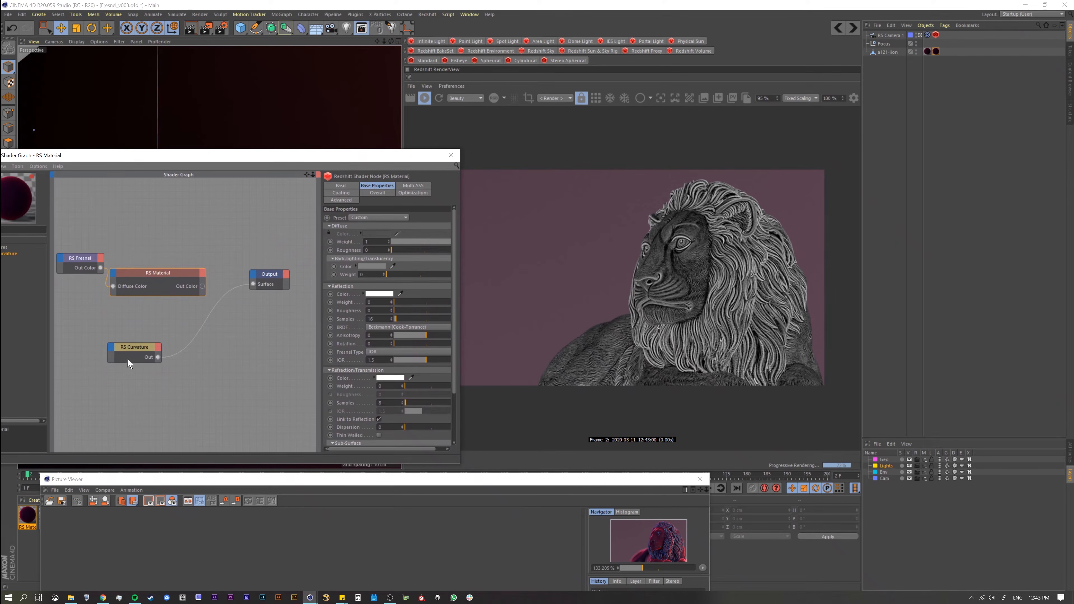
Step: Choose Convex as the Curvature node's mode in its general properties
click(129, 347)
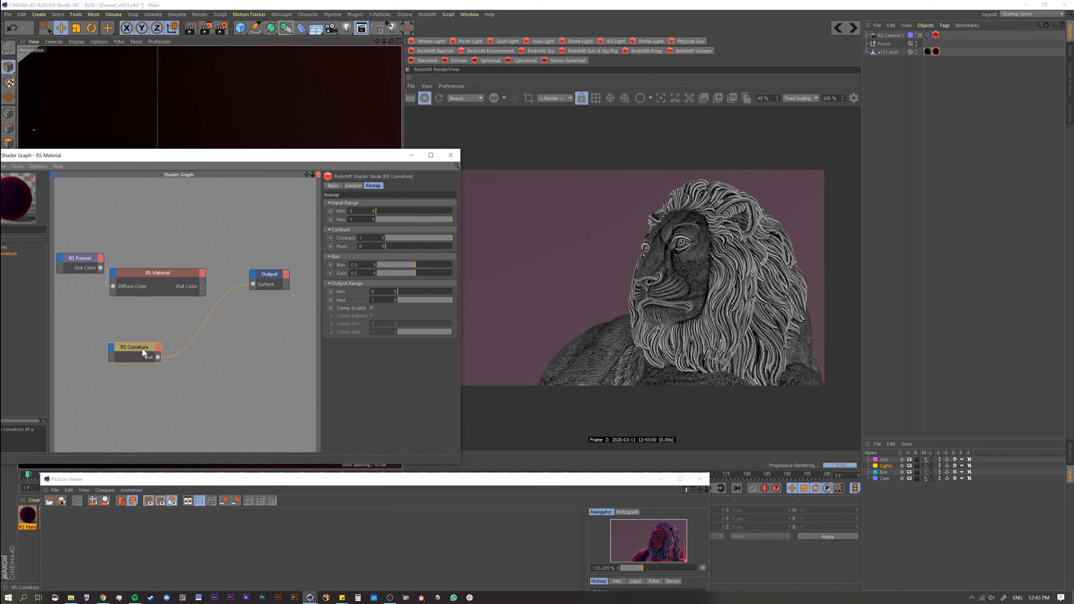
click(353, 185)
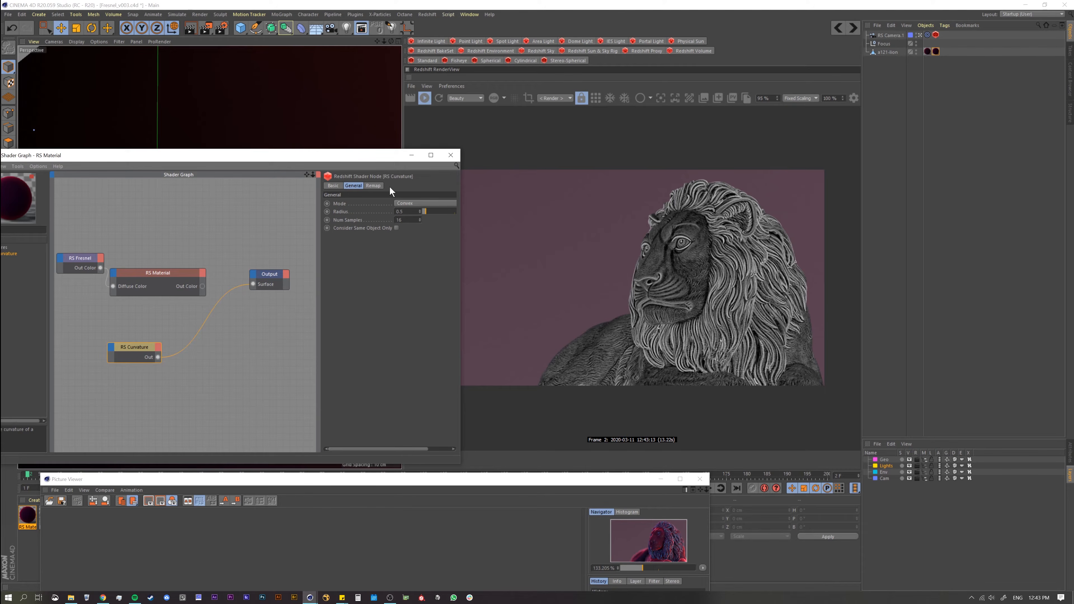
click(408, 203)
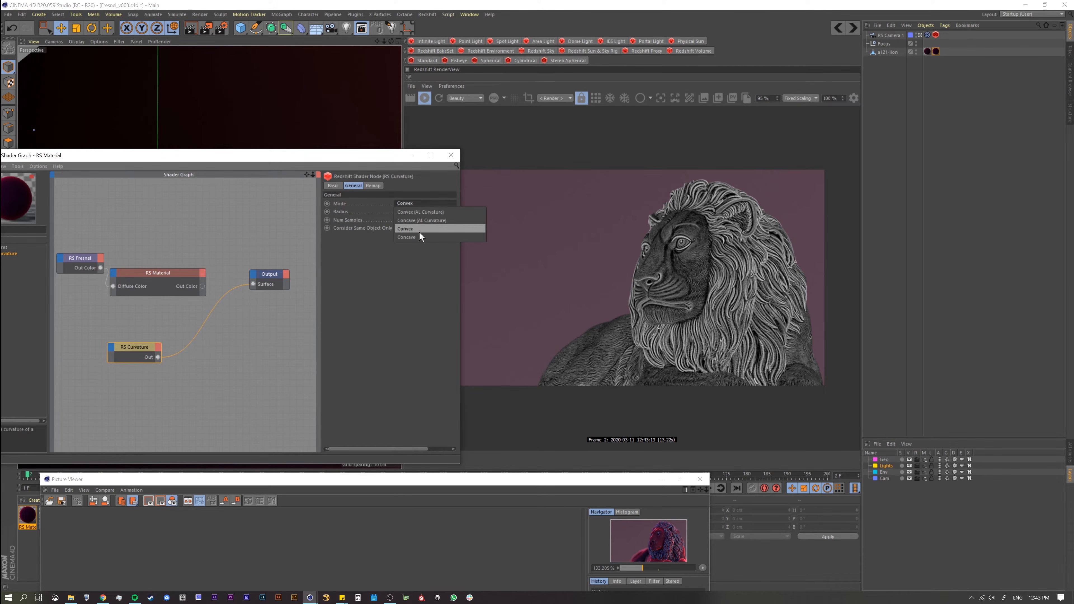
click(419, 232)
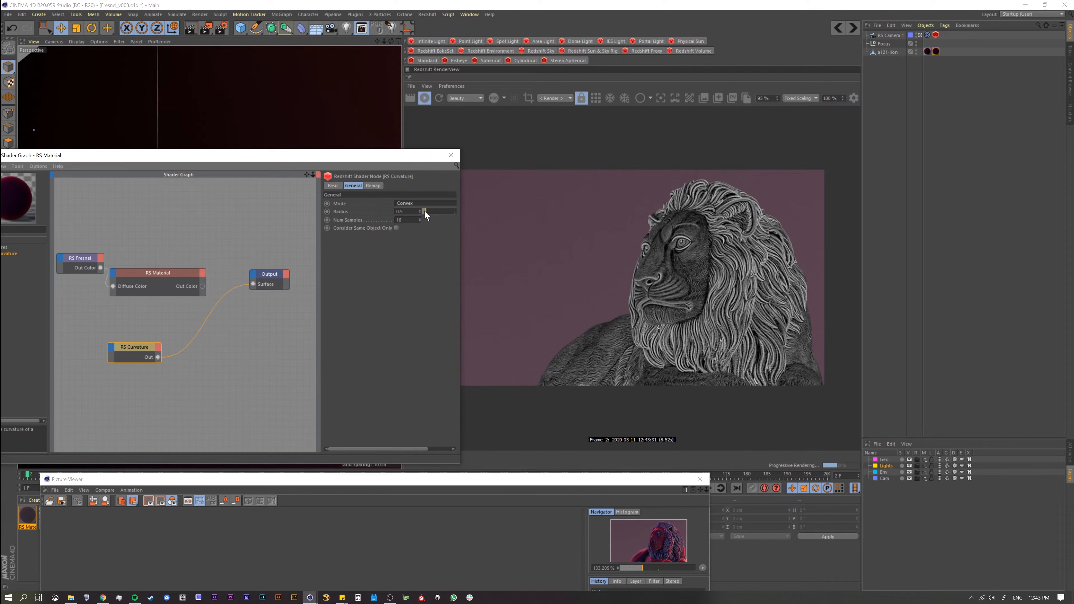
Step: Try a Curvature Radius of about 2.64 on the lion and reduce it to 0.1
drag(370, 154, 427, 236)
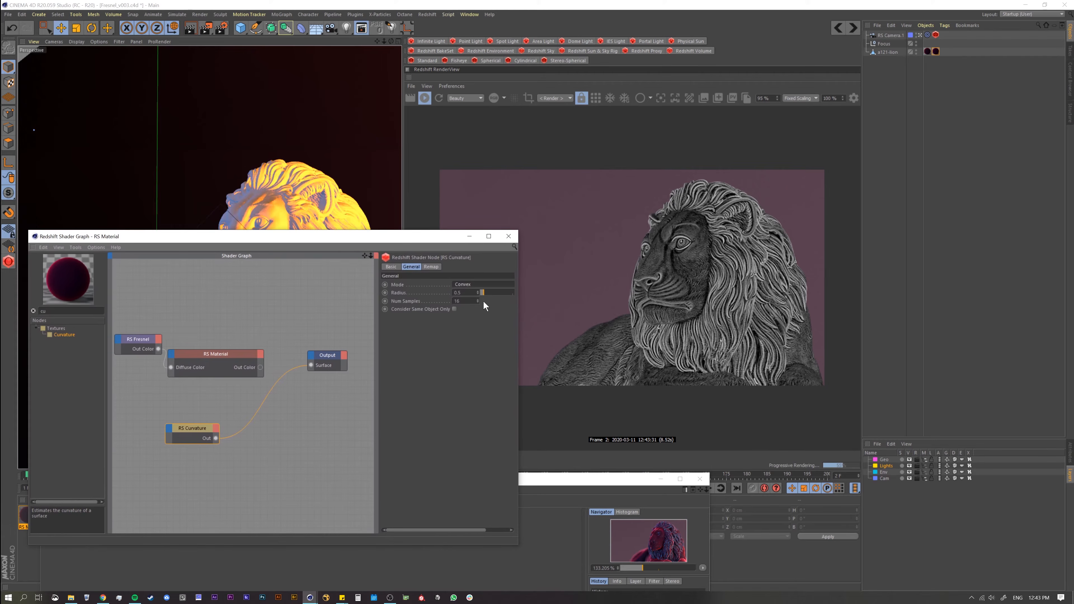
mouse_move(481, 291)
mouse_down()
mouse_move(494, 295)
mouse_move(482, 293)
mouse_up()
drag(494, 292, 498, 292)
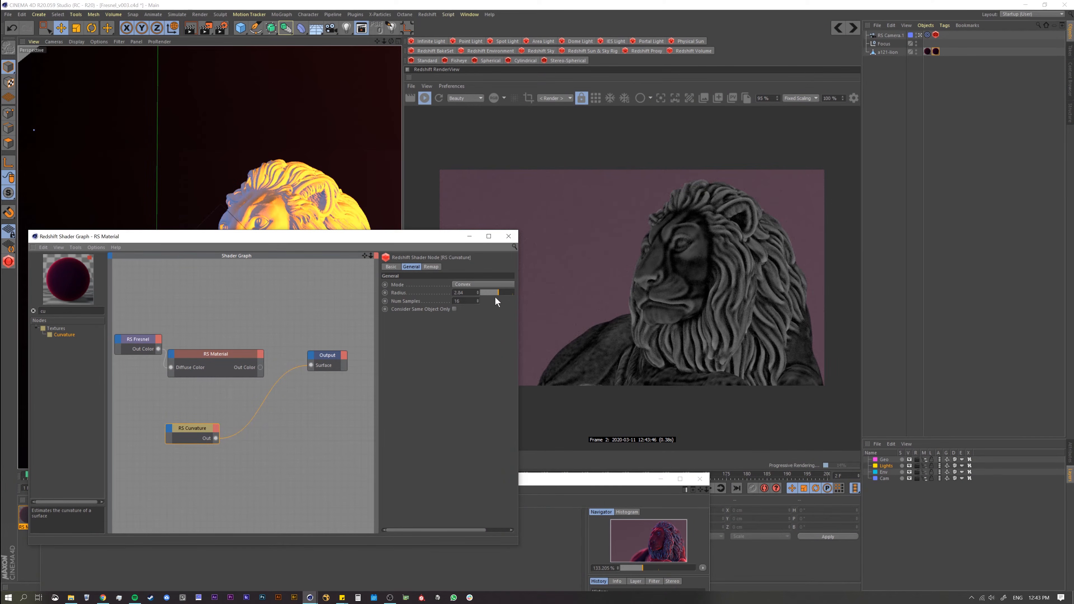
drag(500, 294, 484, 294)
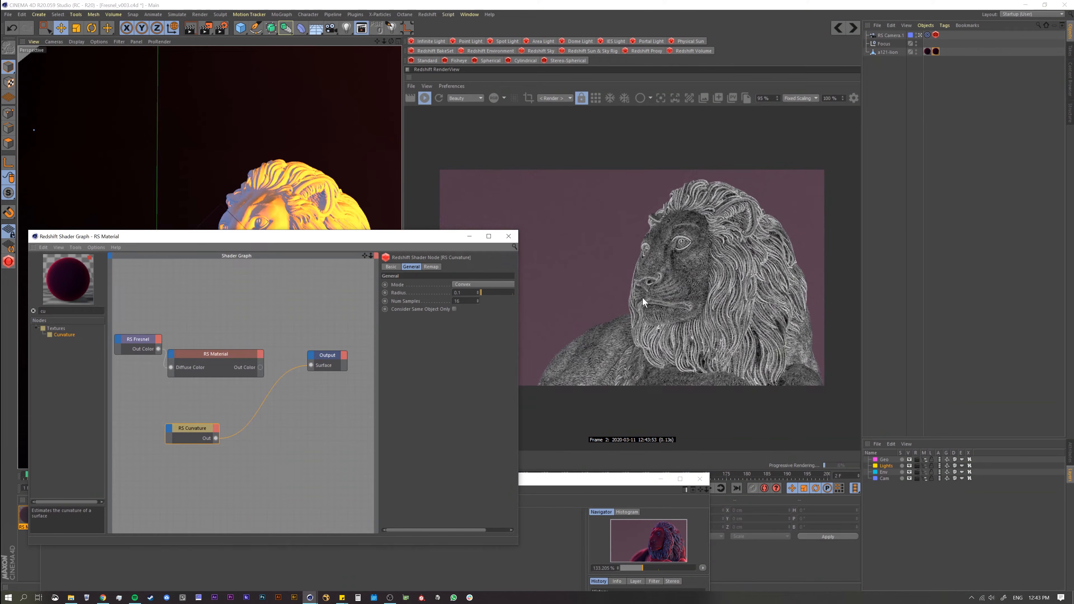
Step: Test a Curvature Radius of 1.01 in a close-up of the lion's face and reduce it to 0.03
alt+right_drag(265, 197, 293, 156)
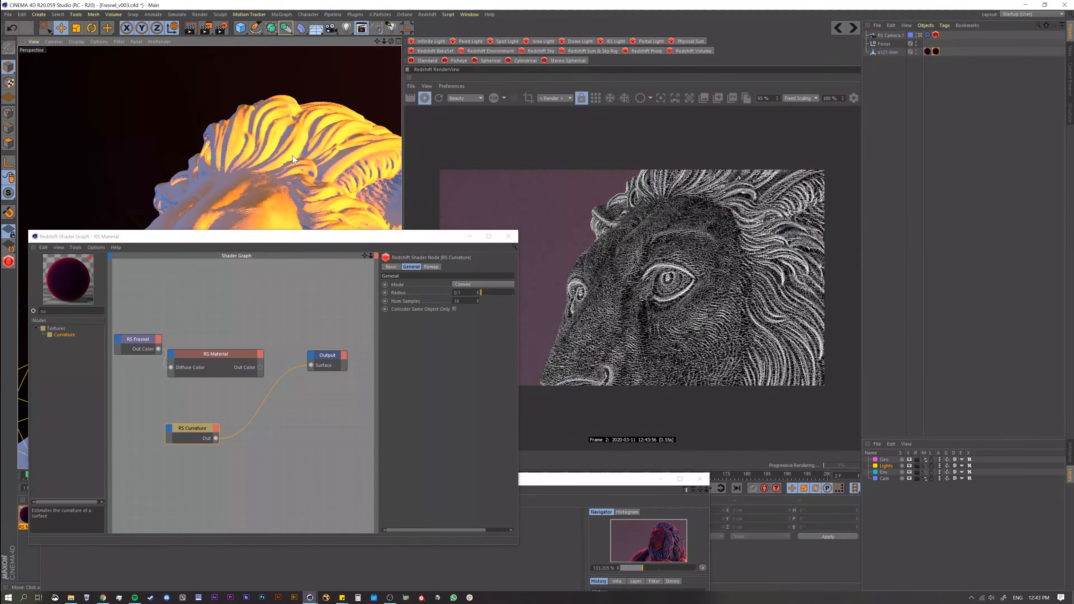
alt+middle_drag(293, 156, 241, 138)
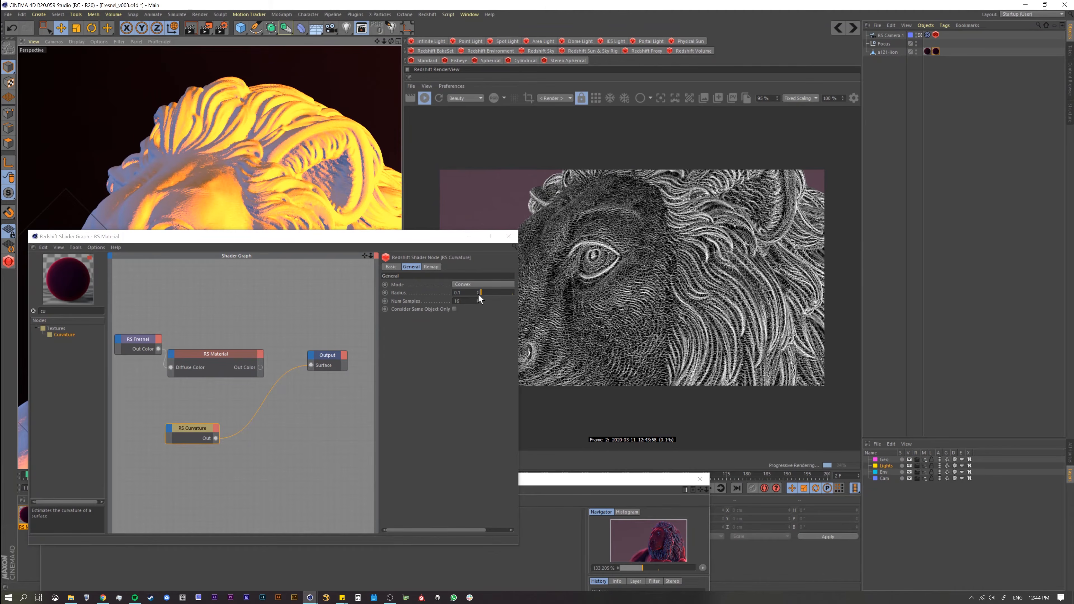
click(487, 292)
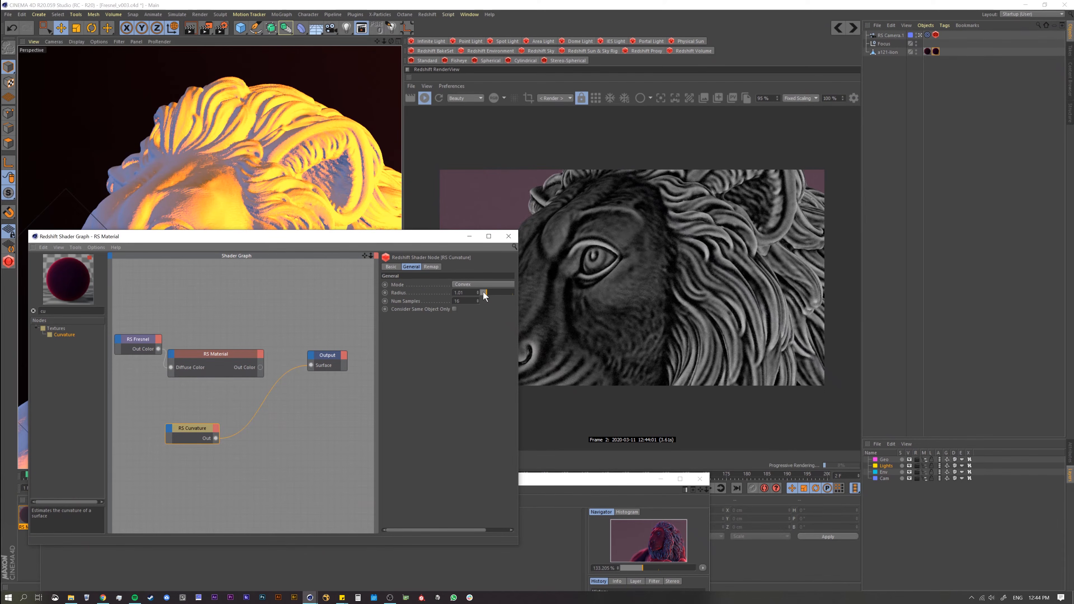
drag(486, 293, 476, 294)
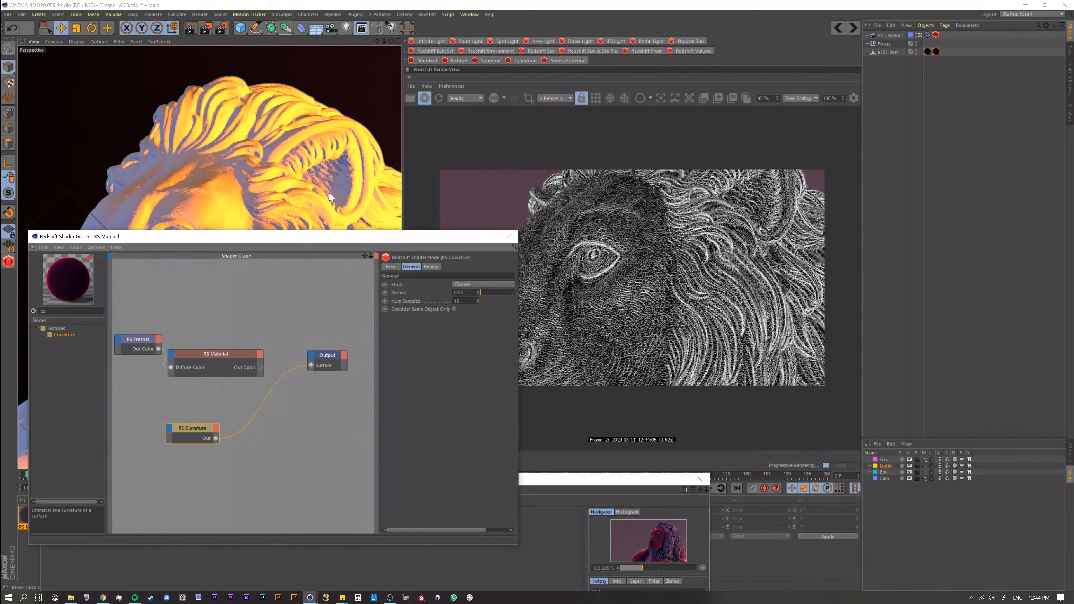
alt+right_drag(329, 193, 292, 230)
key(f)
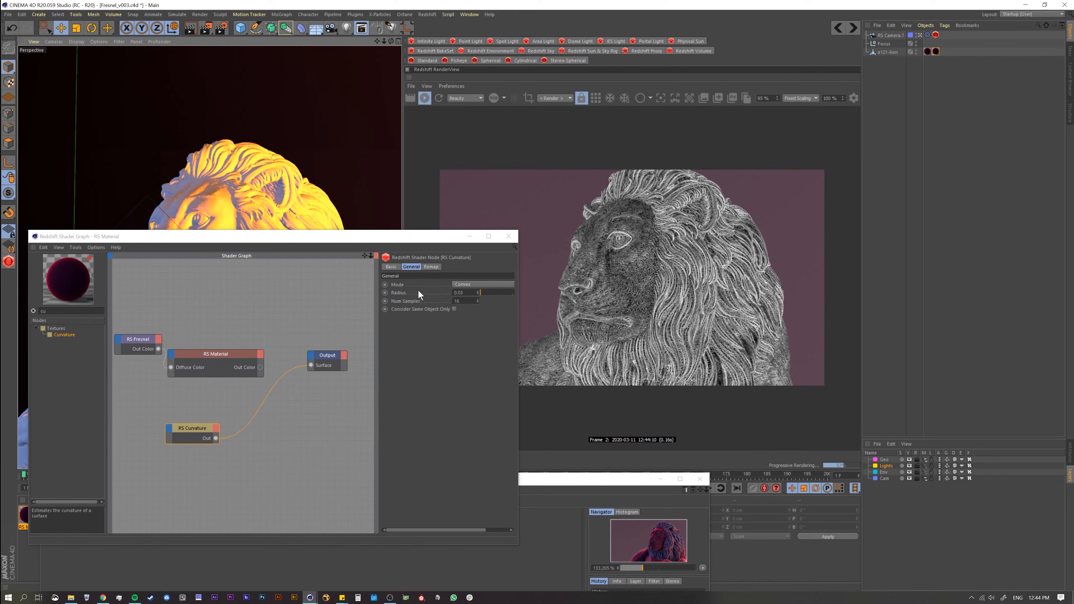
Step: Test the Curvature's remap Input Range Min at values up to 0.372 and return it to 0
click(435, 270)
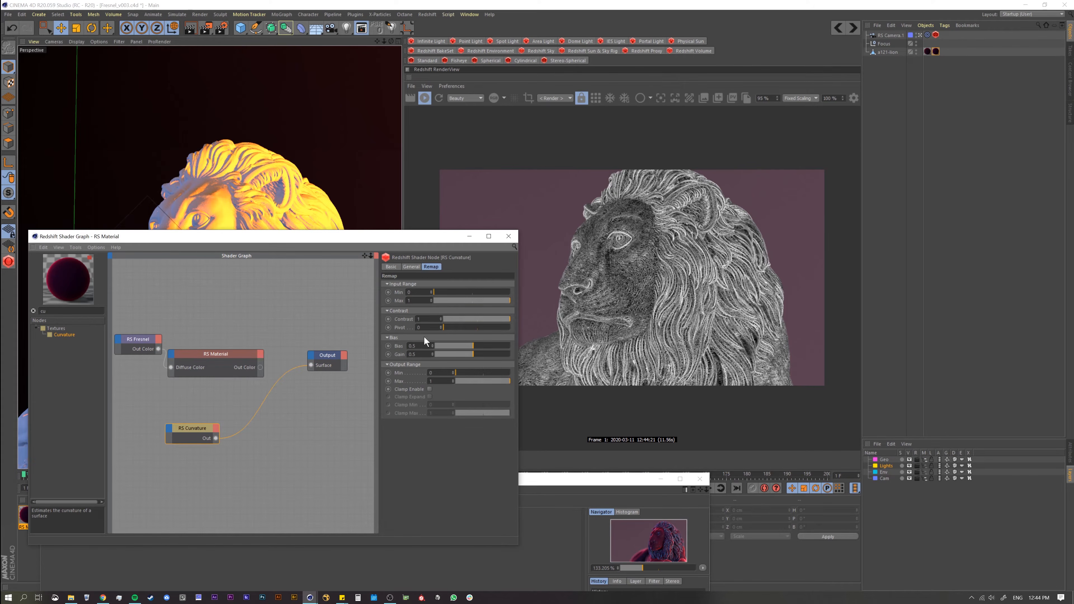
drag(418, 243, 442, 267)
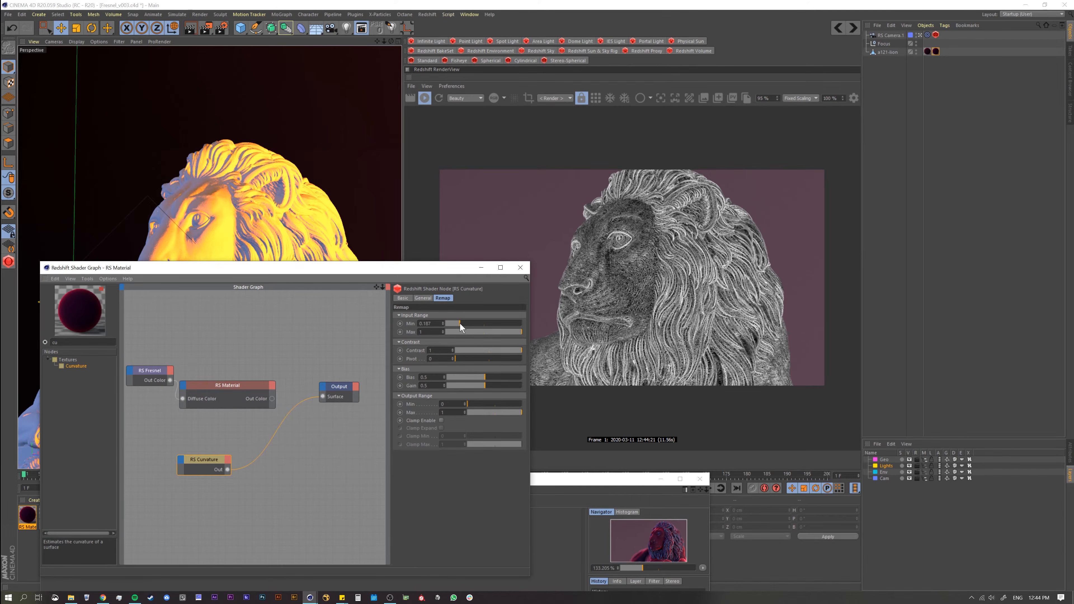
mouse_move(460, 324)
mouse_down()
mouse_move(465, 334)
mouse_move(450, 328)
mouse_move(470, 332)
mouse_up()
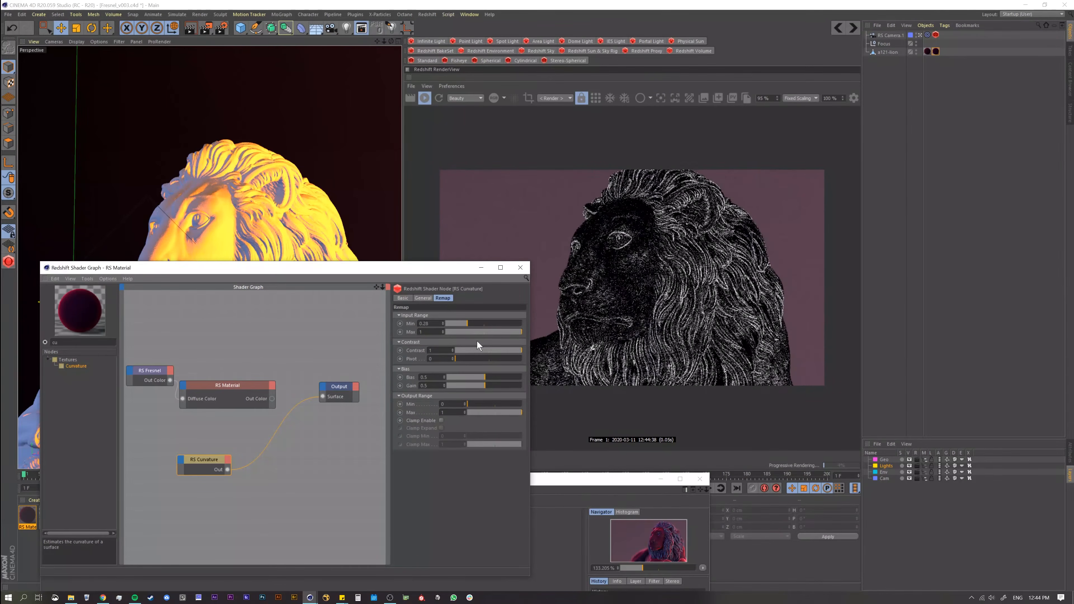
click(474, 325)
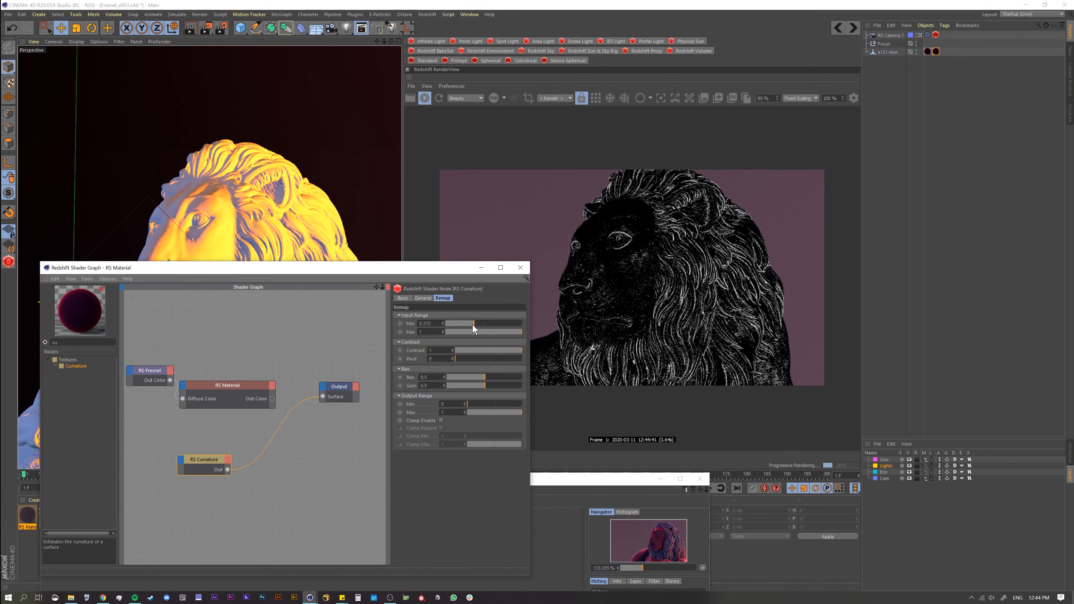
drag(472, 325, 443, 326)
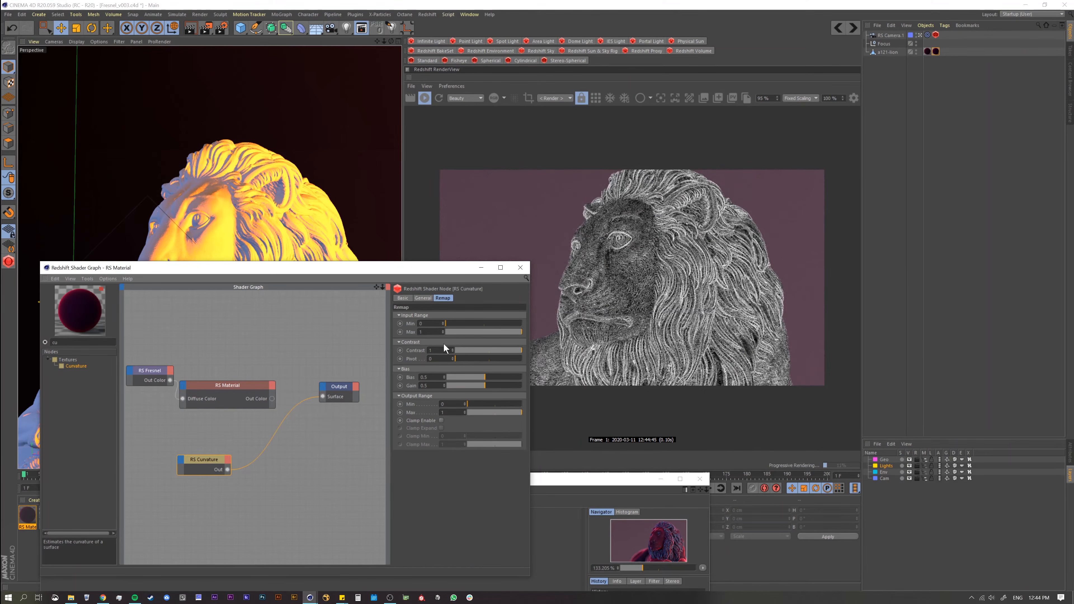
Step: Test the Curvature's remap Input Range with Min values up to about 0.519 and Max at 0.889, then return Max to 1
click(464, 324)
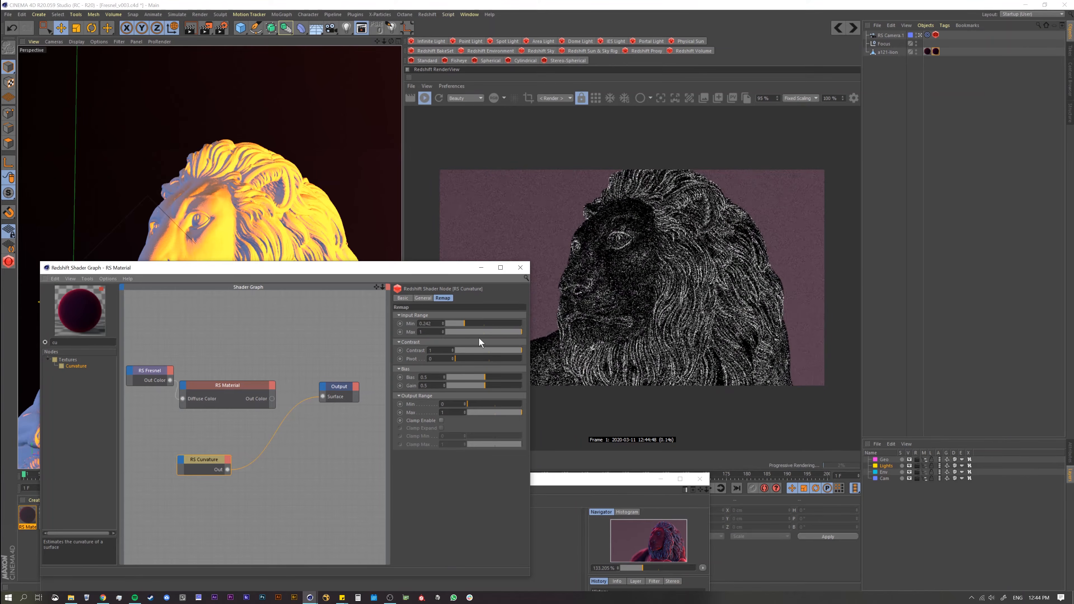
click(476, 324)
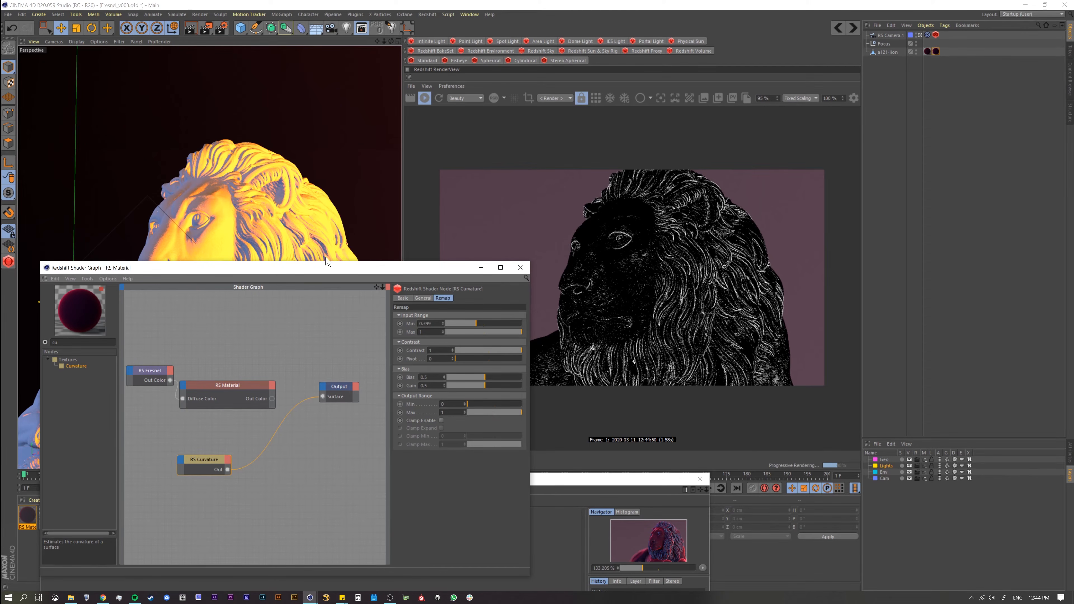
alt+right_drag(220, 213, 275, 211)
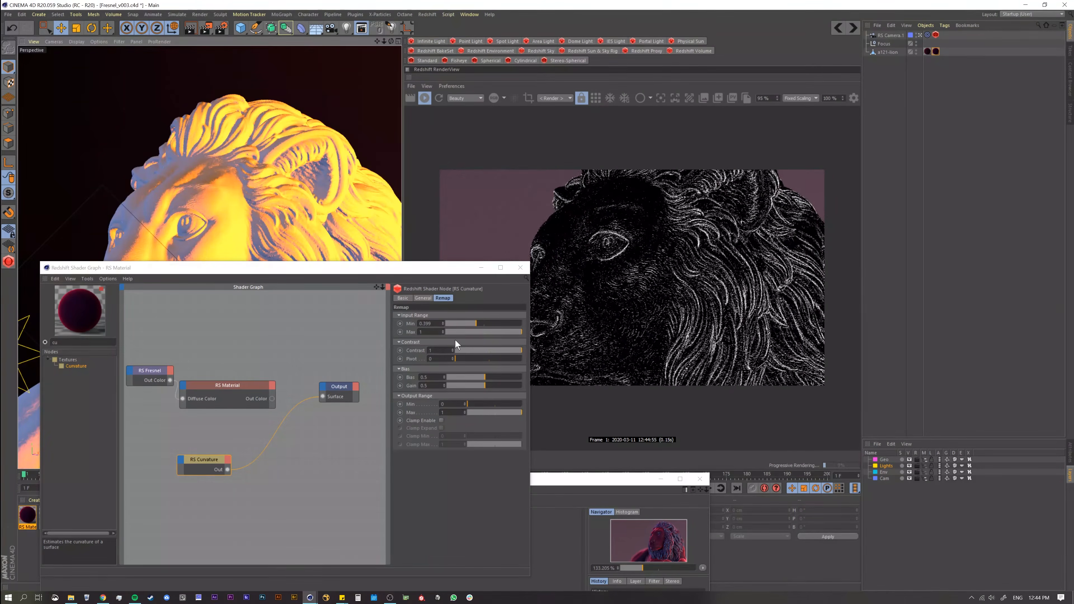
click(485, 324)
click(514, 332)
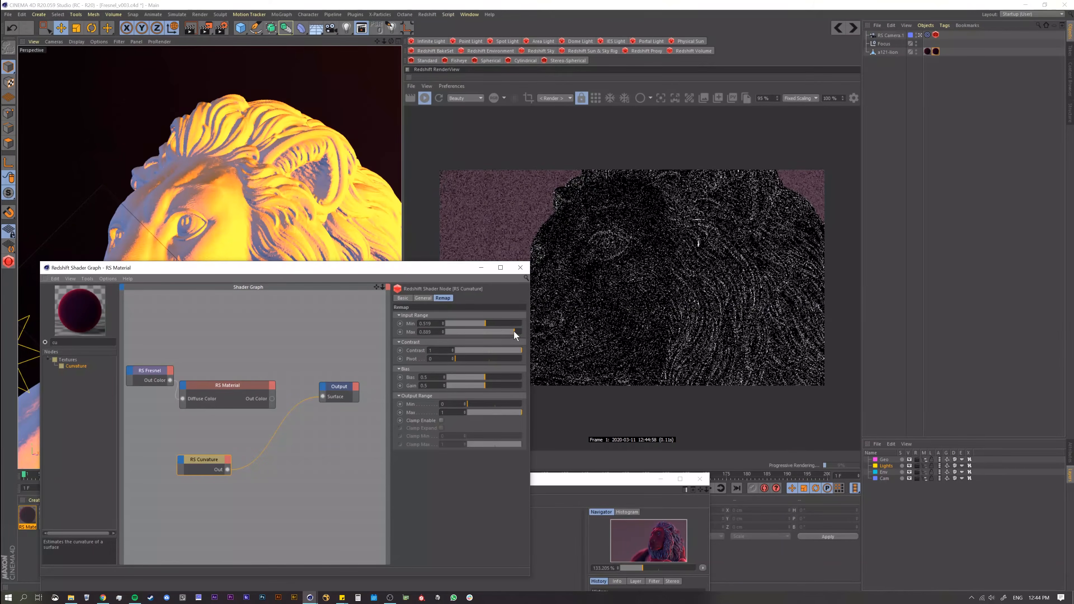
click(522, 332)
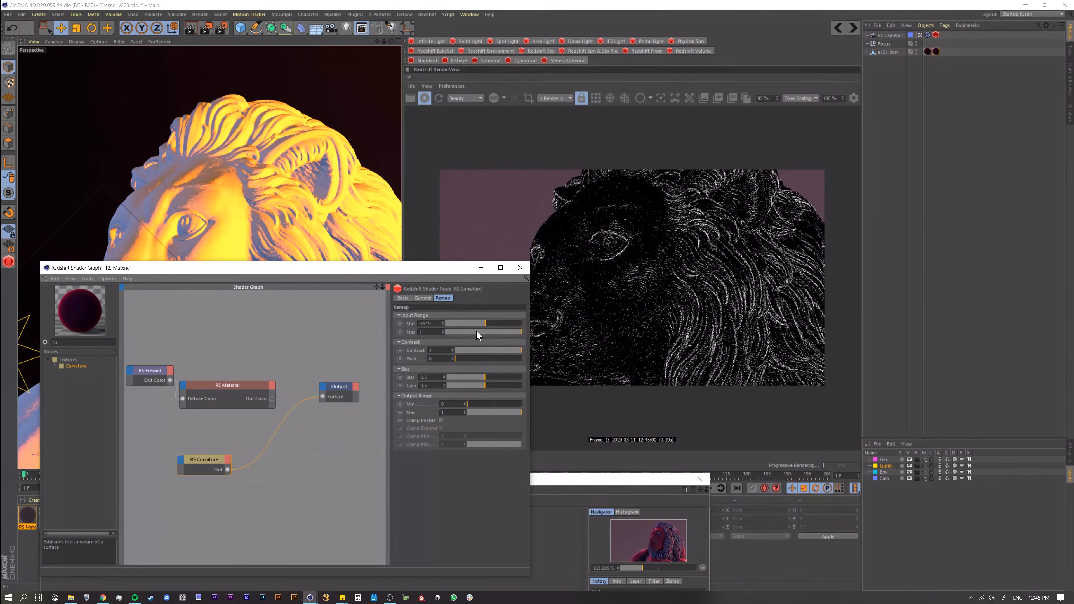
Step: Try a Curvature Input Range Min of about 0.655 on the lion and reduce it to 0.394
click(496, 323)
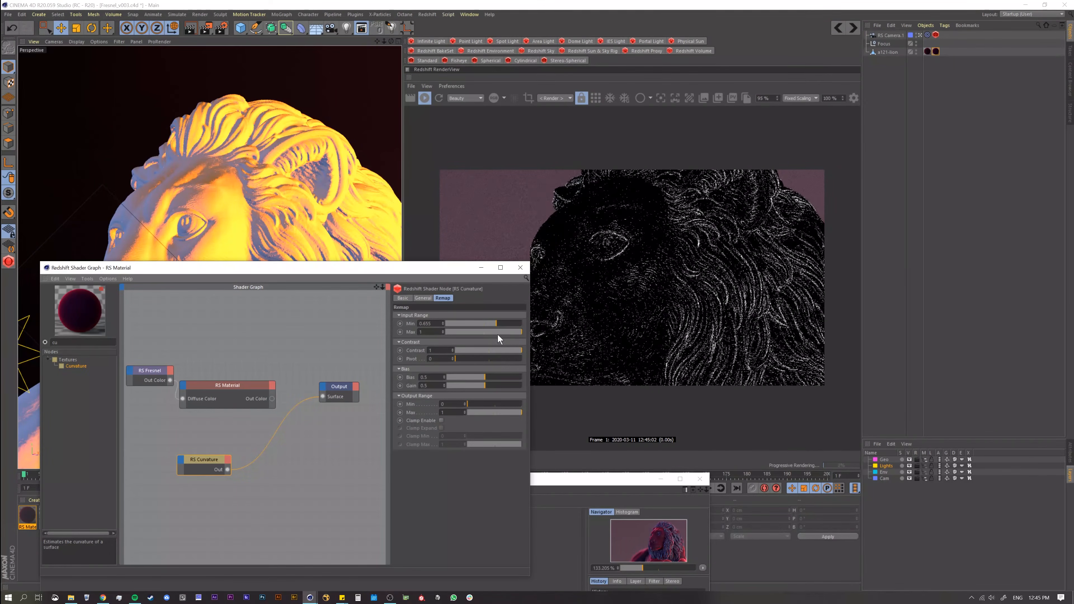
alt+right_drag(259, 193, 290, 269)
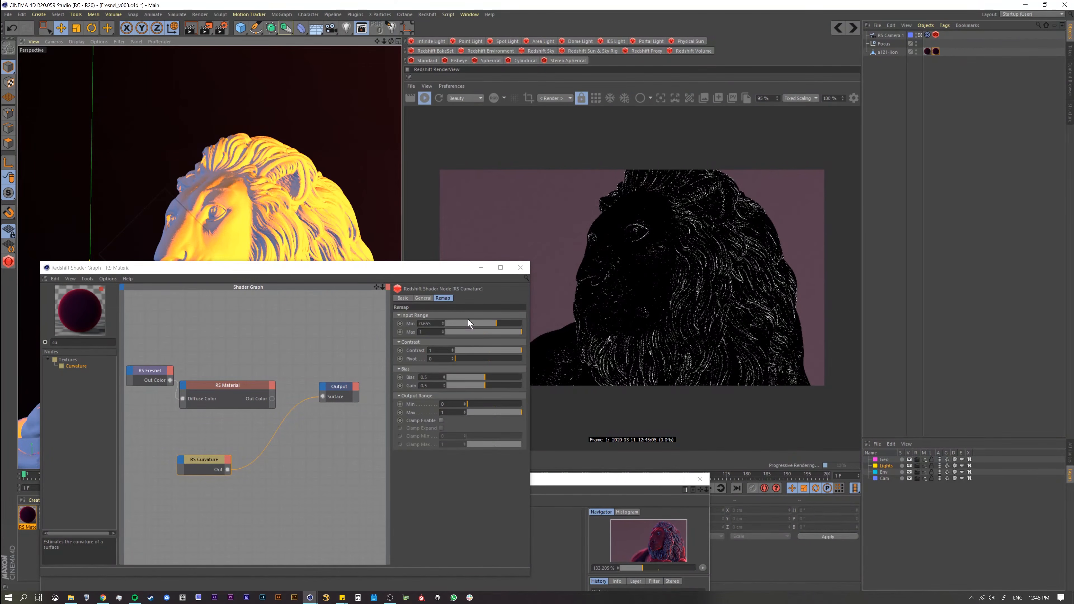
click(490, 323)
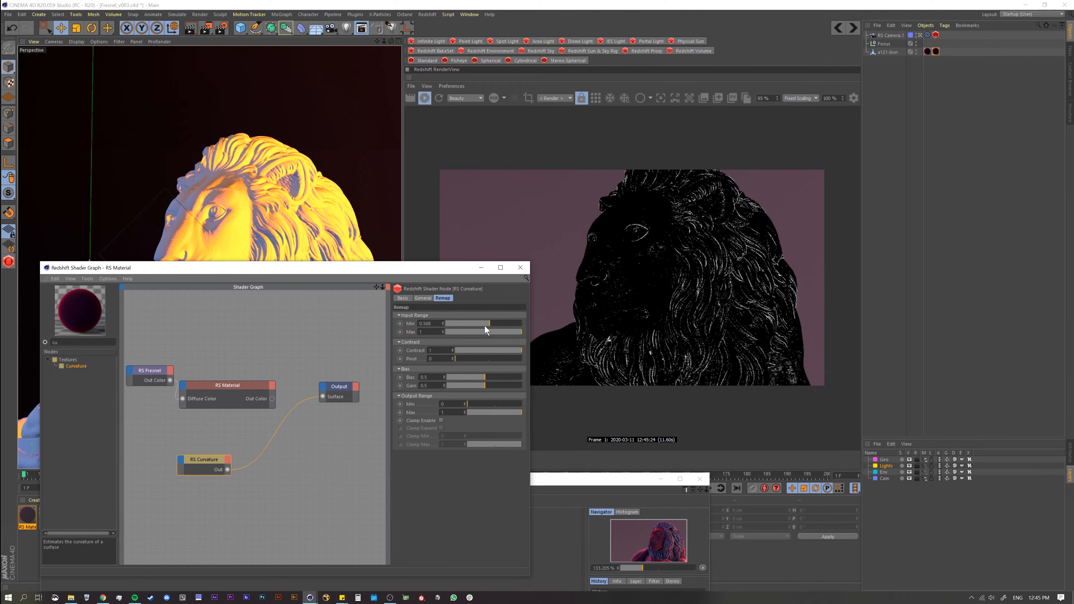
drag(490, 326, 487, 324)
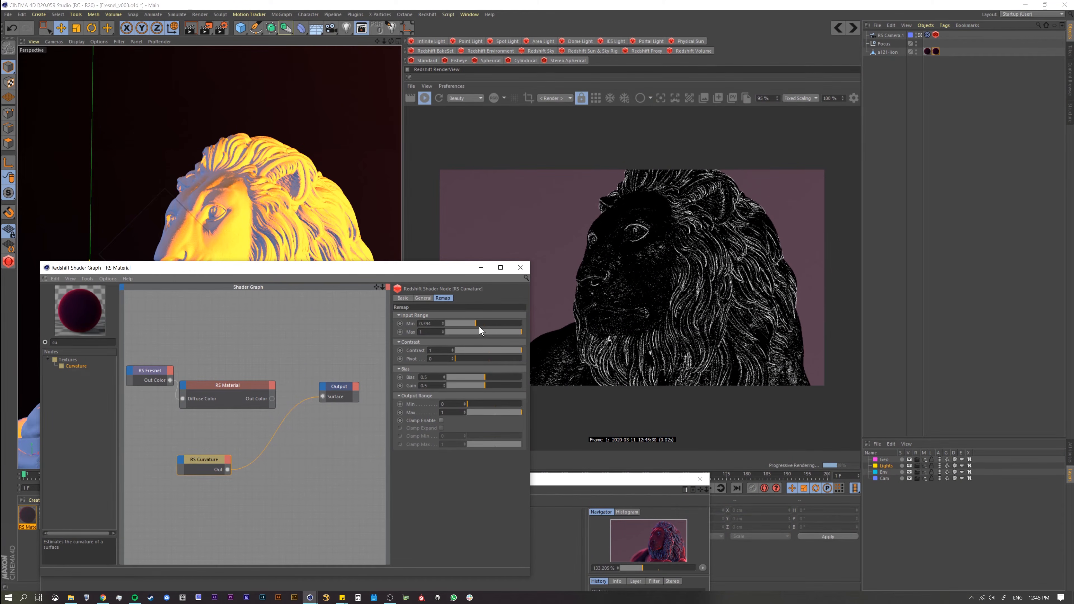
Step: Increase the Curvature's Radius to 0.06 in its general properties
click(424, 298)
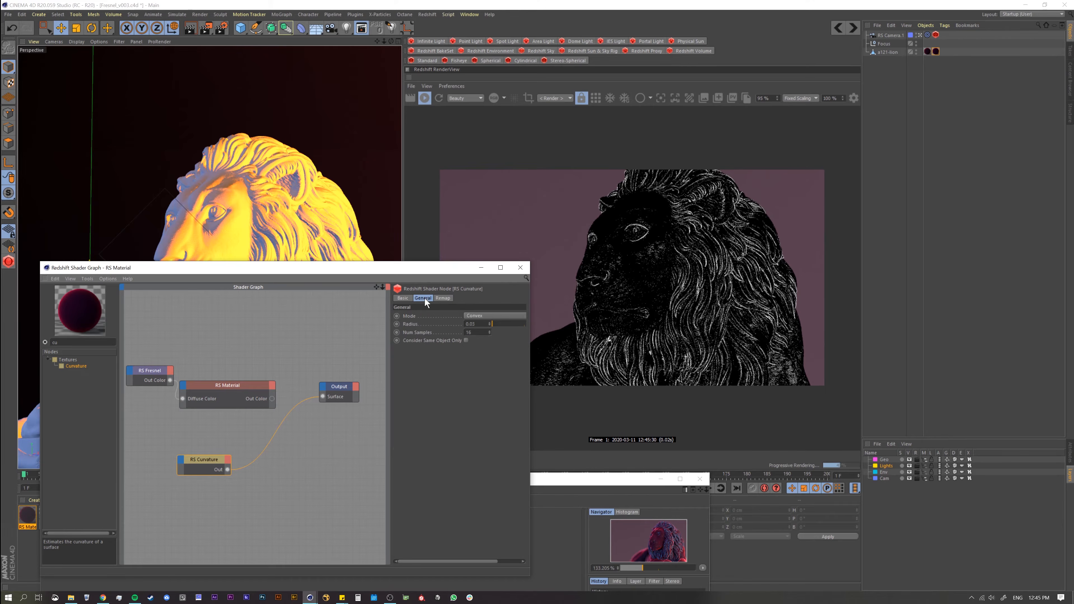
click(489, 323)
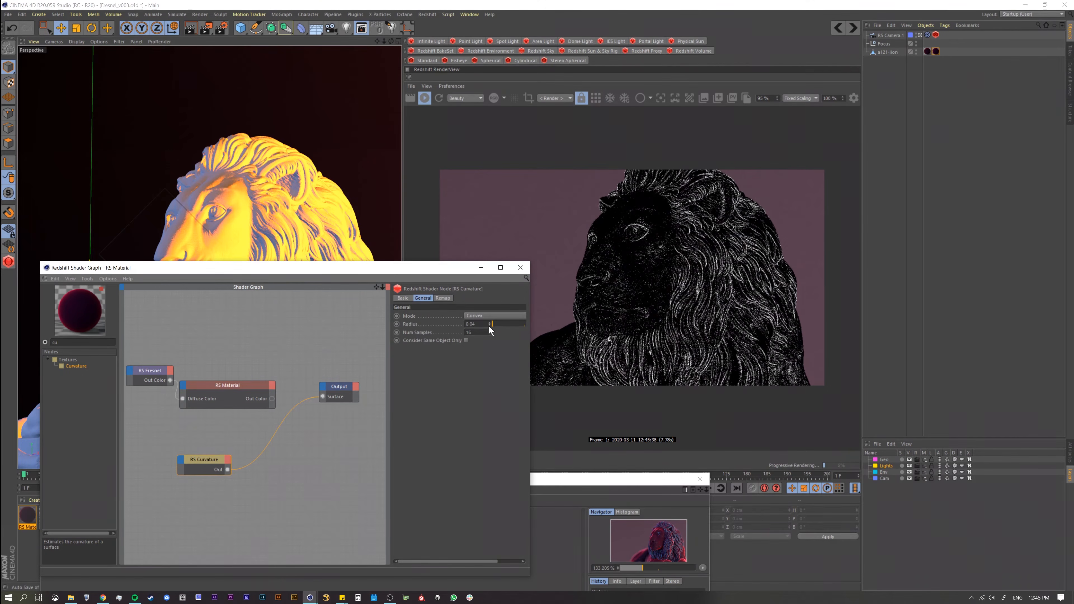
click(489, 323)
click(489, 322)
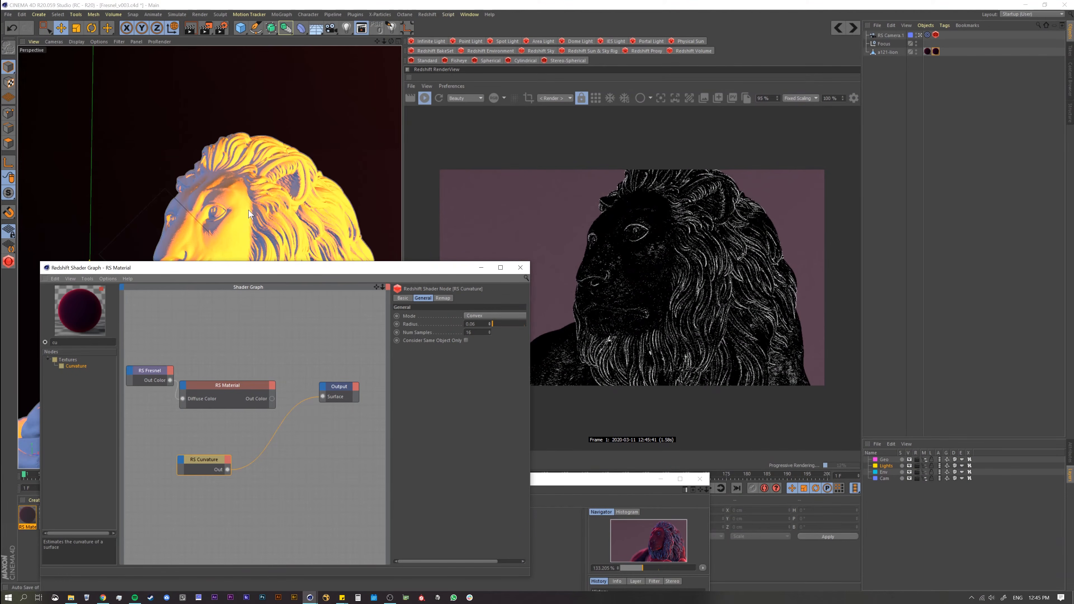
Step: Examine the white curvature edges on the lion's face and mane in close-up and from both sides
alt+right_drag(237, 196, 290, 201)
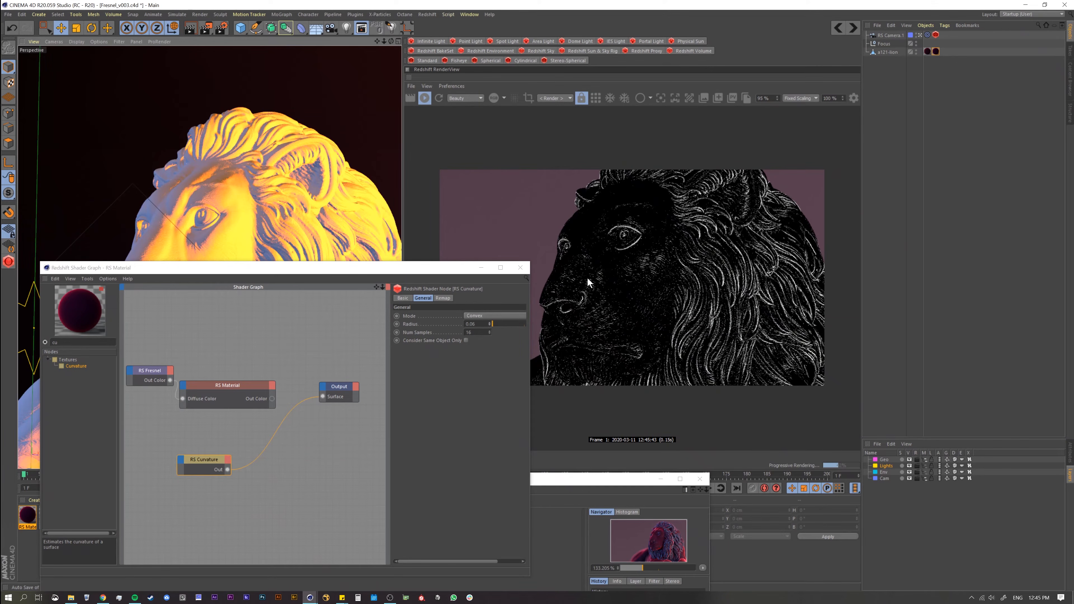
scroll(232, 409, down, 3)
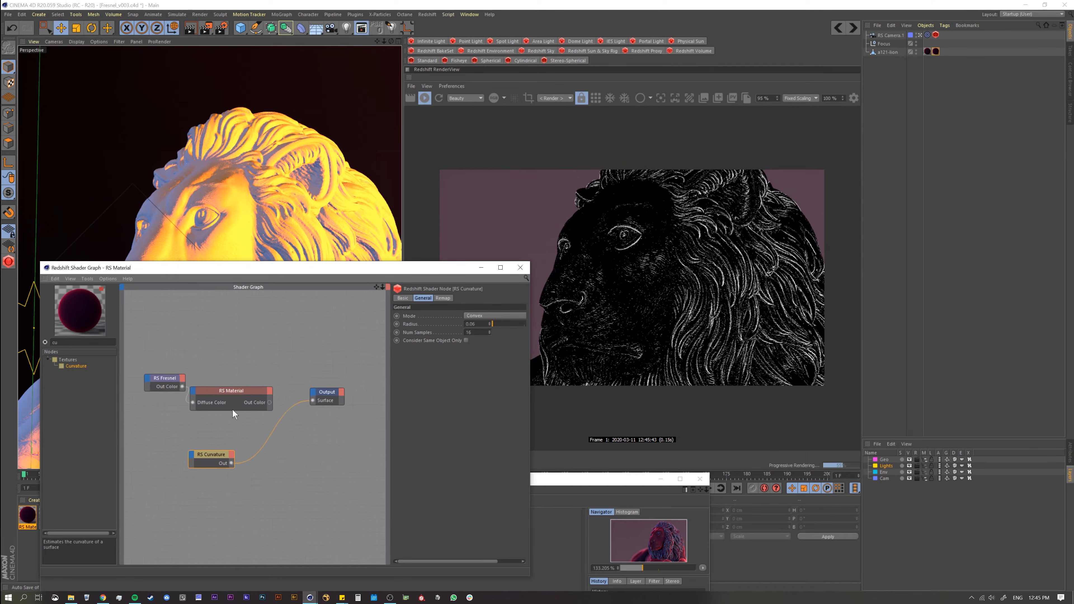
alt+middle_drag(250, 352, 266, 333)
scroll(248, 378, down, 1)
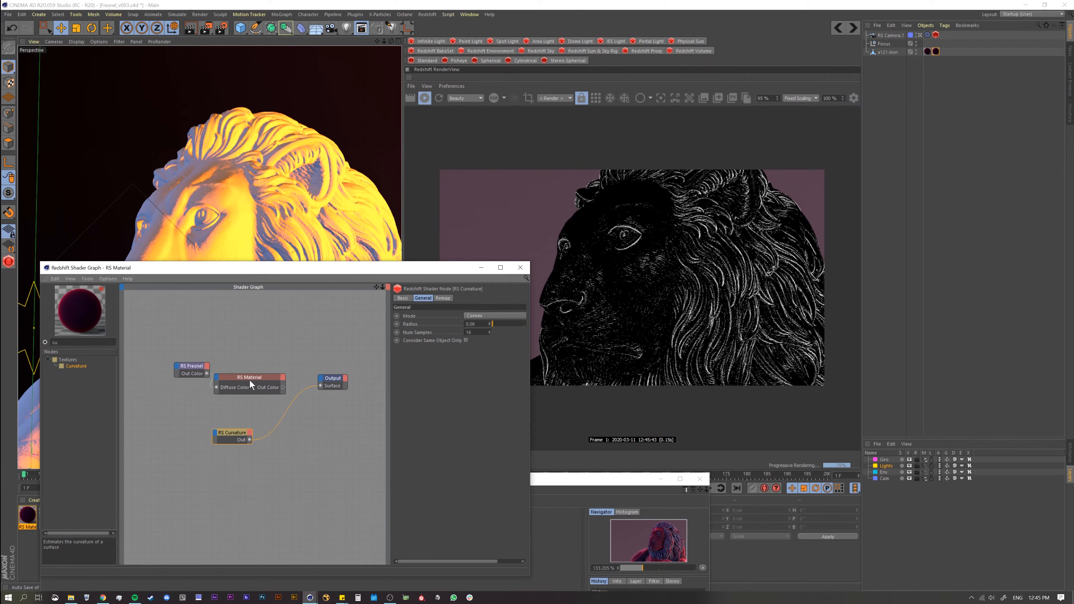
drag(259, 271, 282, 358)
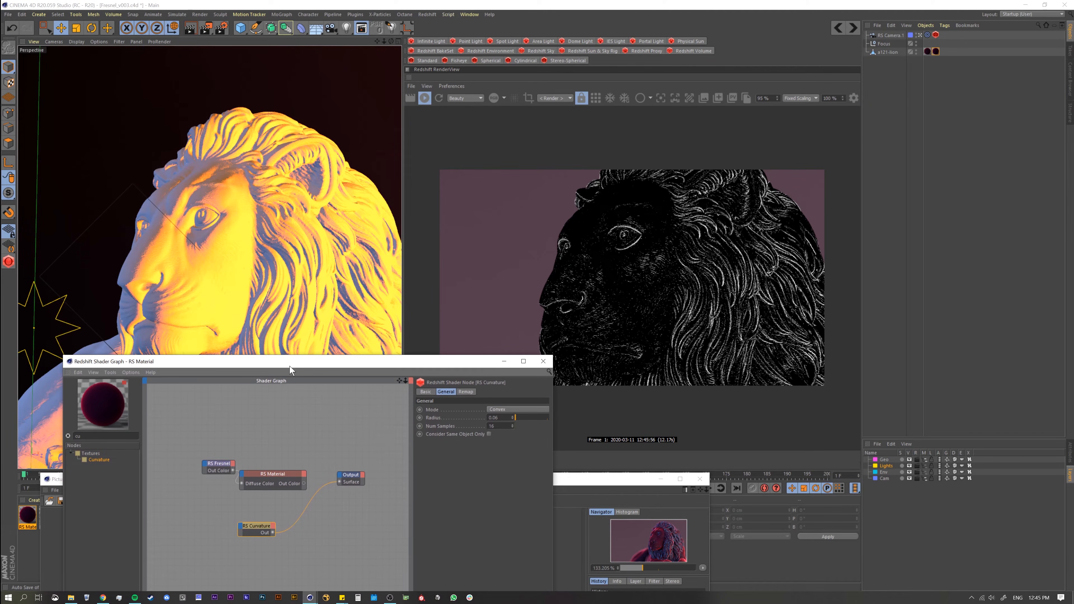
alt+drag(251, 291, 343, 313)
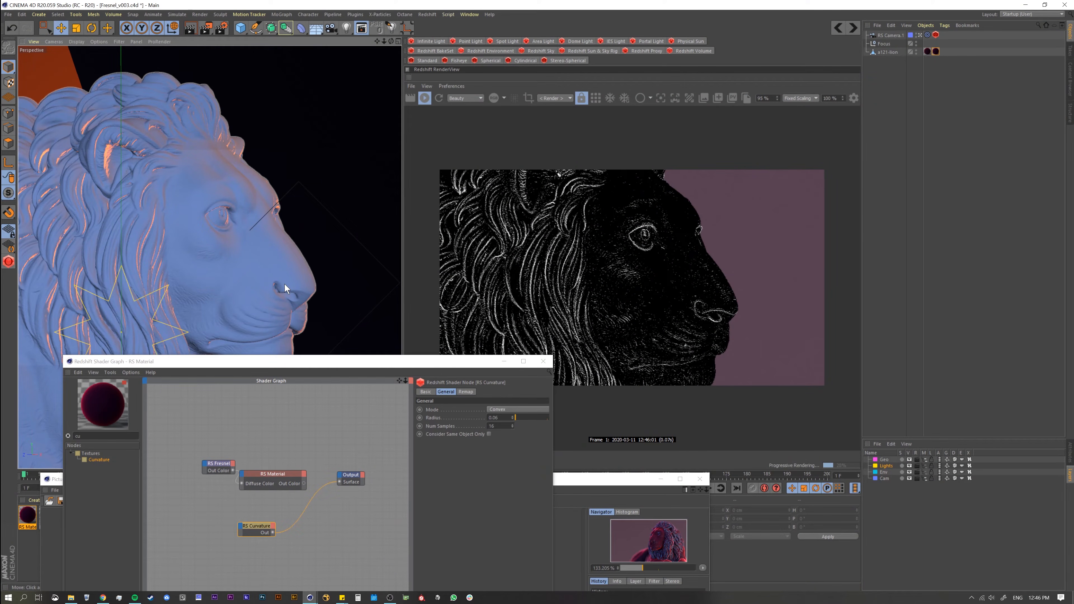
alt+drag(222, 272, 260, 322)
drag(266, 362, 243, 251)
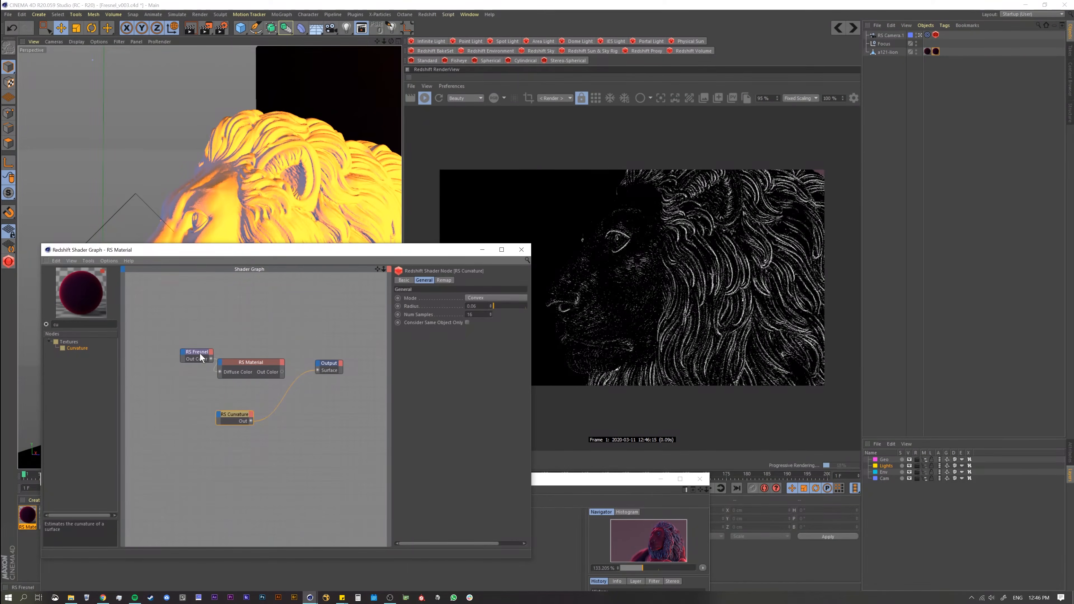
Step: Spread the Fresnel, Material and Curvature nodes apart in the shader graph to make room for another node
drag(200, 354, 177, 352)
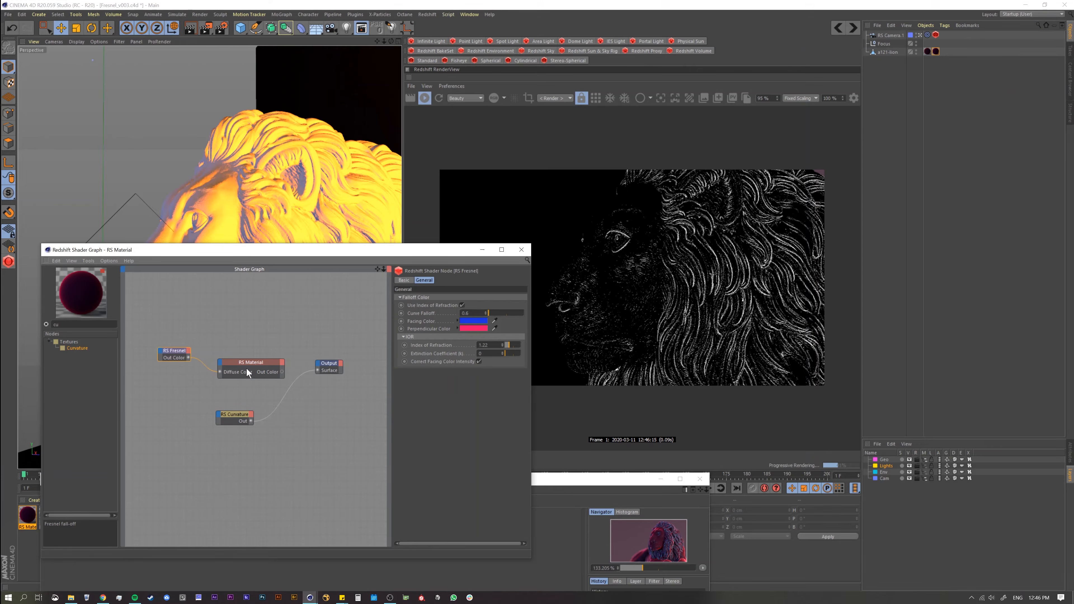
drag(246, 371, 241, 366)
drag(230, 414, 266, 412)
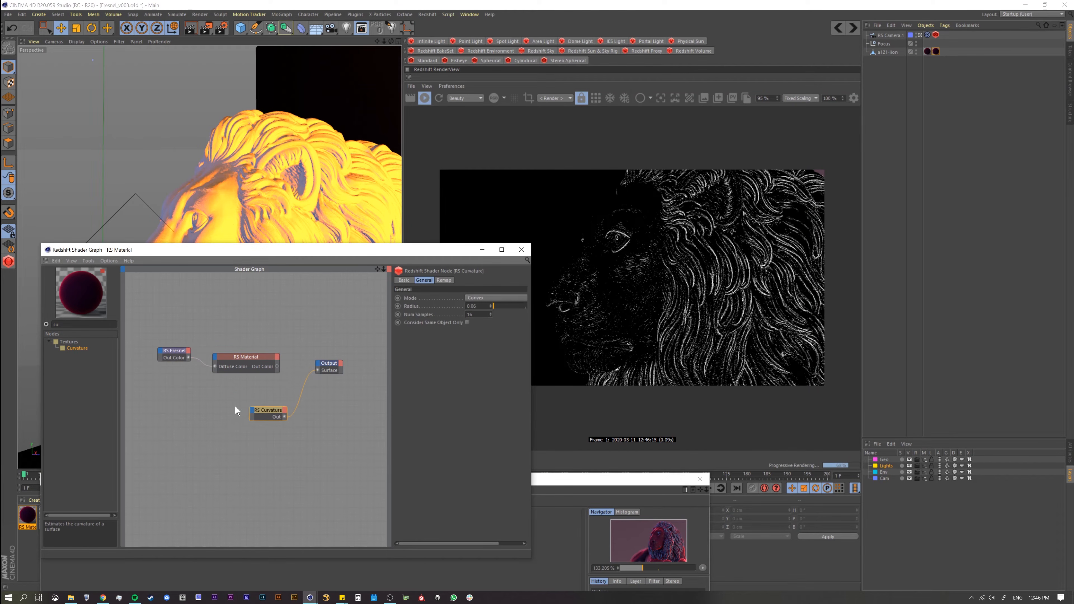
Step: Clear the node search, add a Material Blender node and connect the RS Material's Out Color to its Base Color
click(46, 324)
click(49, 341)
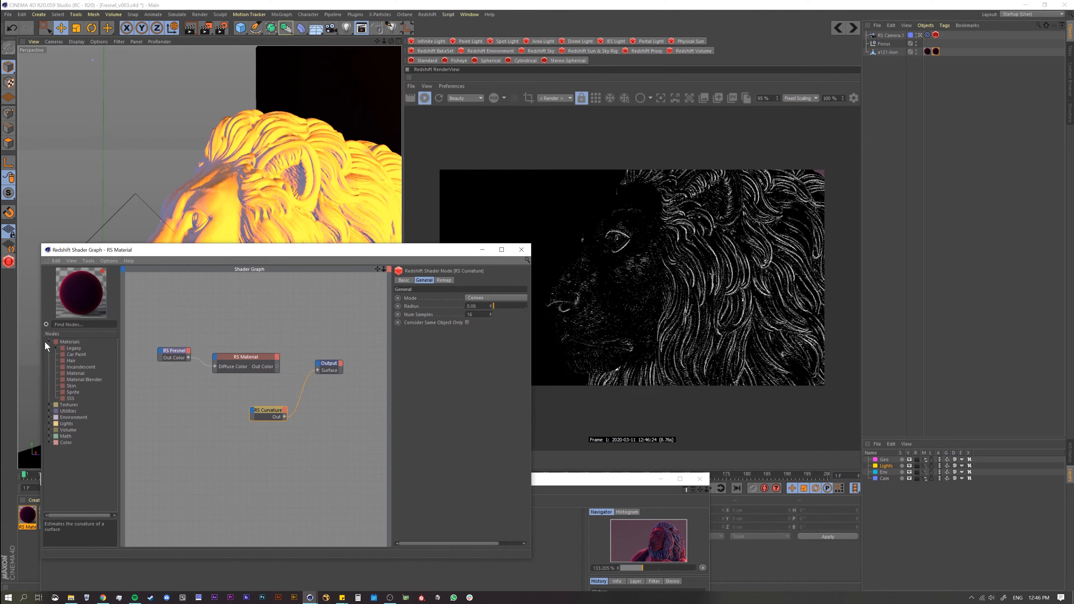
drag(76, 380, 223, 394)
mouse_move(223, 395)
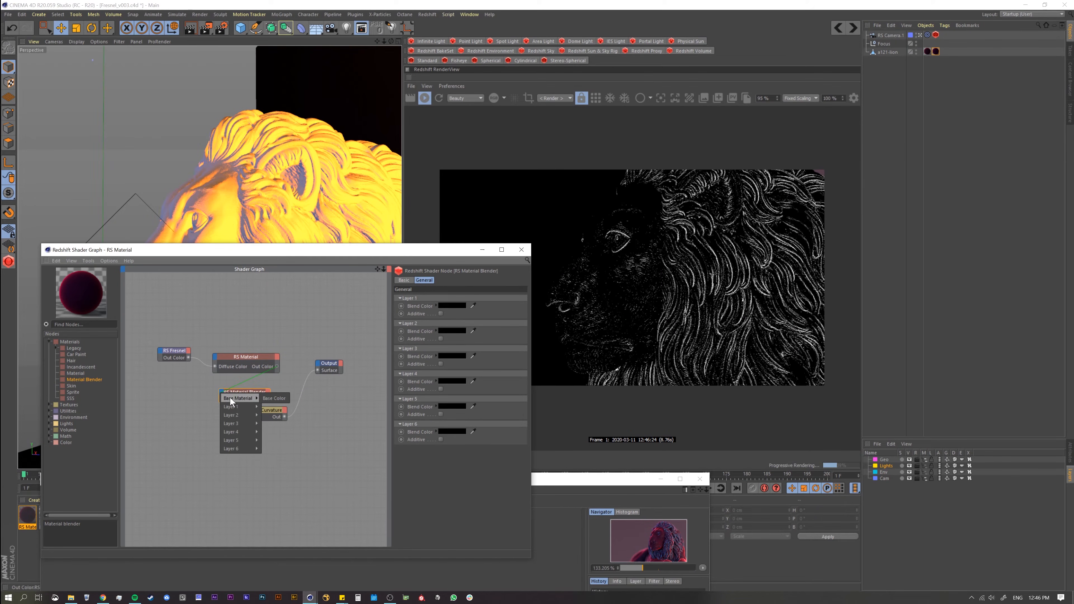
click(274, 398)
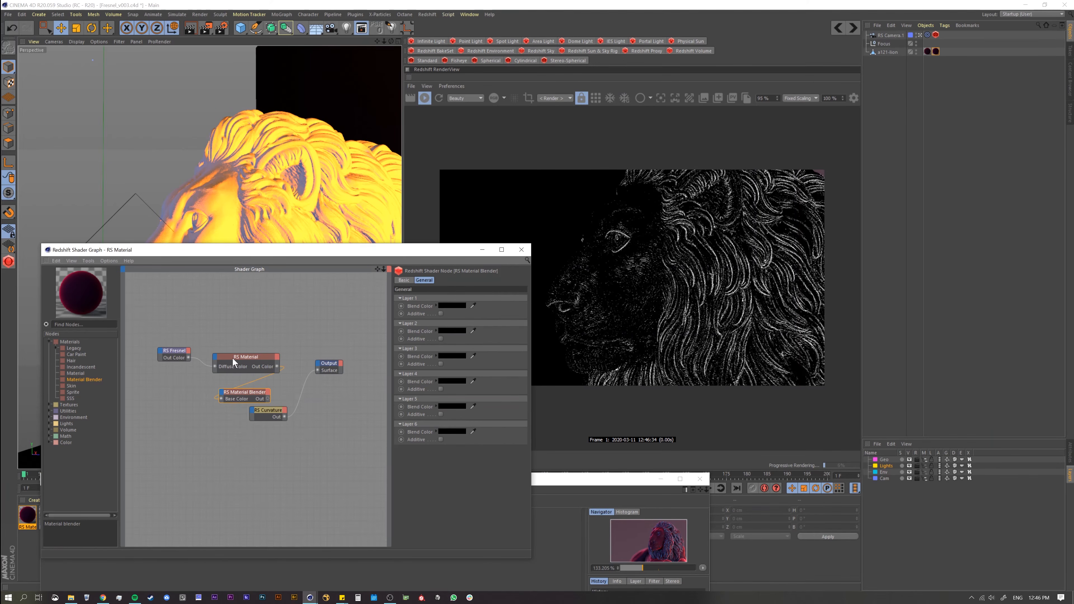
Step: Arrange the nodes in a row, connect the Material Blender to the Output's Surface and display the Blender's layer settings
drag(180, 355, 162, 340)
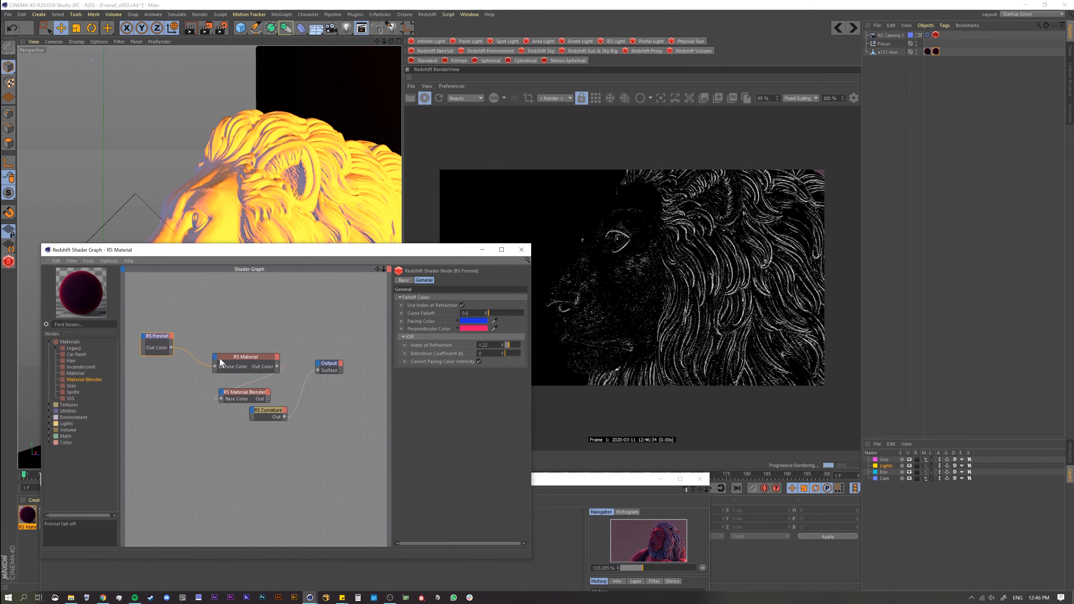
drag(225, 354, 194, 346)
drag(245, 393, 318, 370)
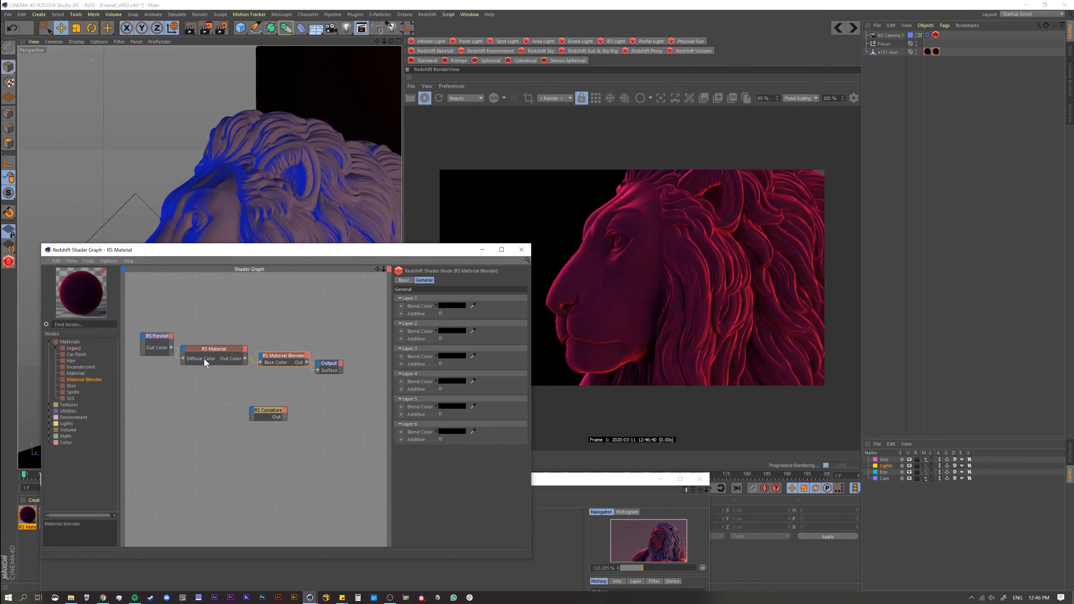
drag(331, 372, 352, 371)
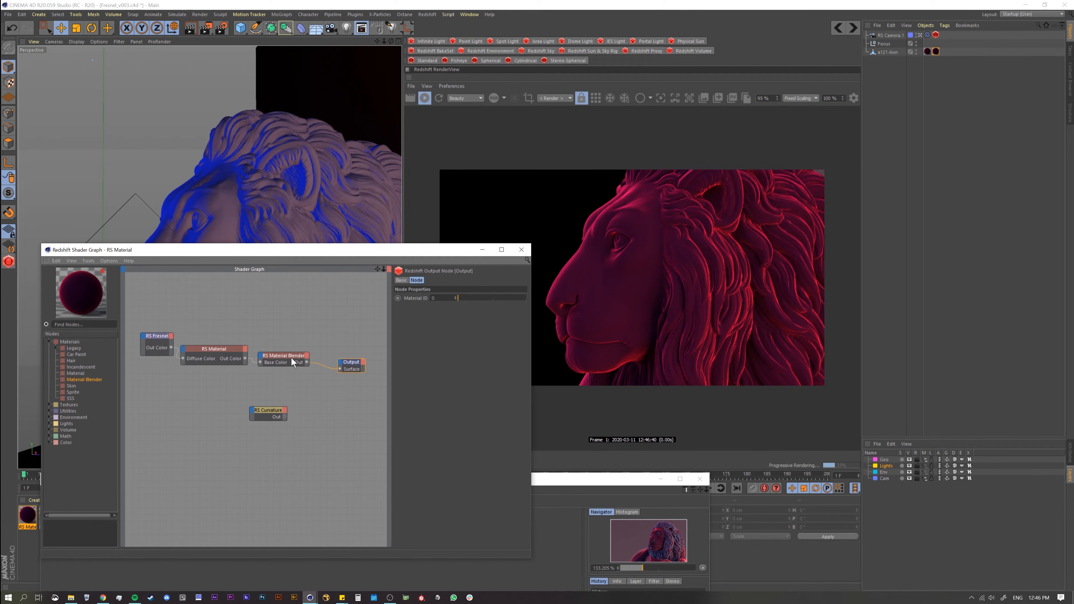
click(292, 359)
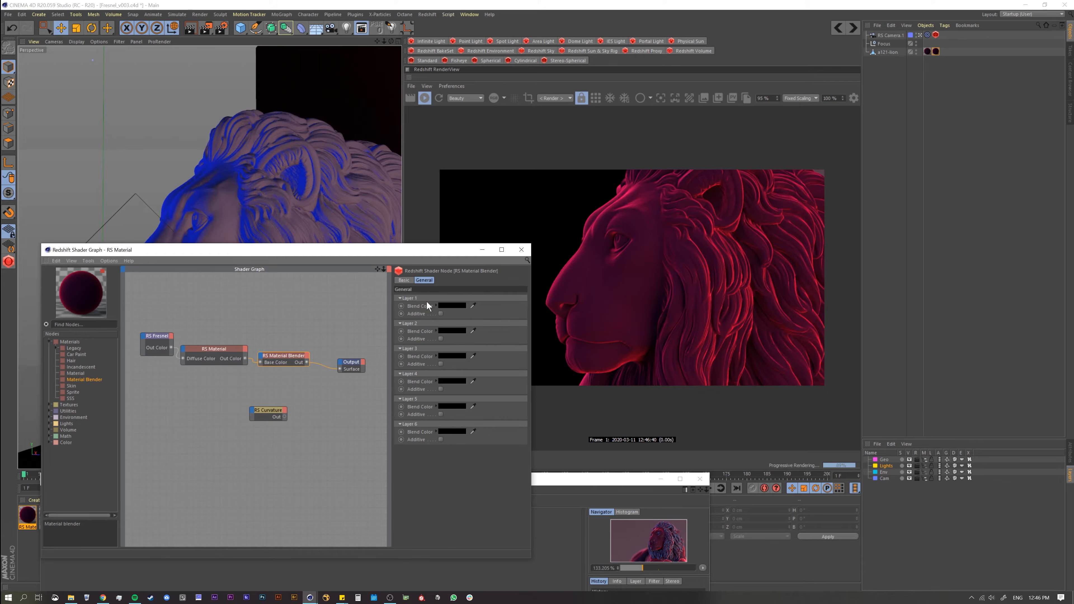
Step: Connect the Curvature's output to the Material Blender's Blend Color 1 and reconnect the Blender to the Output's Surface
drag(273, 410, 261, 356)
alt+shift+click(268, 417)
mouse_move(272, 368)
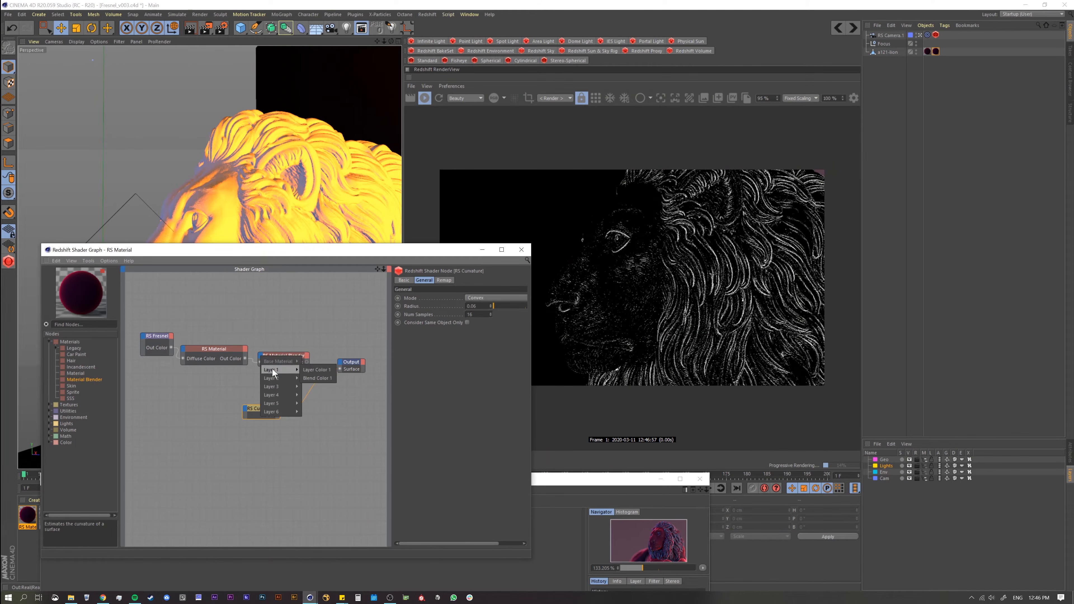
click(319, 378)
drag(258, 415, 228, 423)
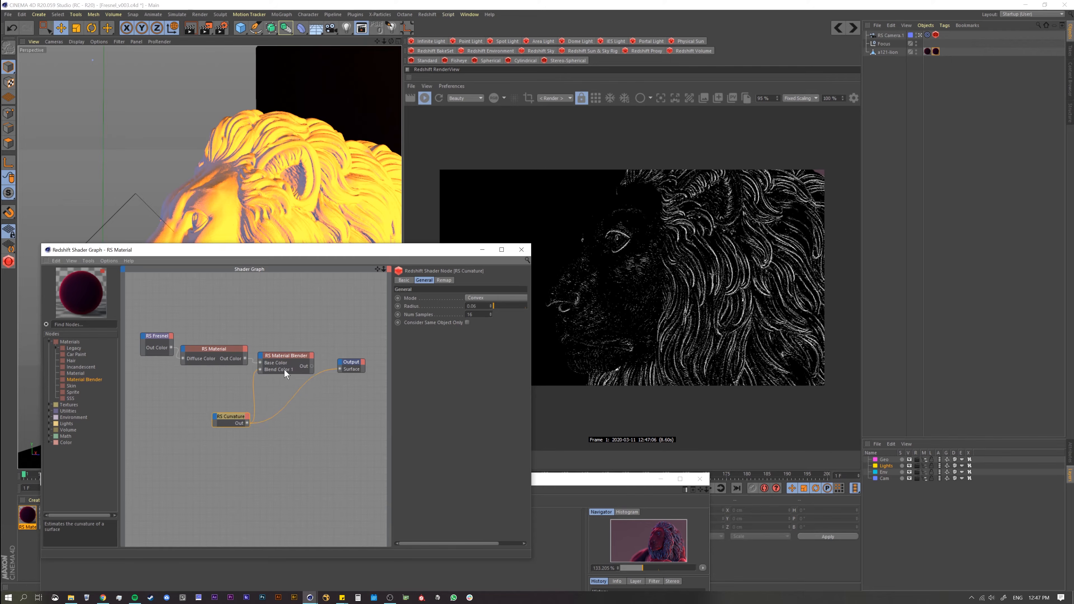
click(290, 356)
drag(311, 366, 340, 369)
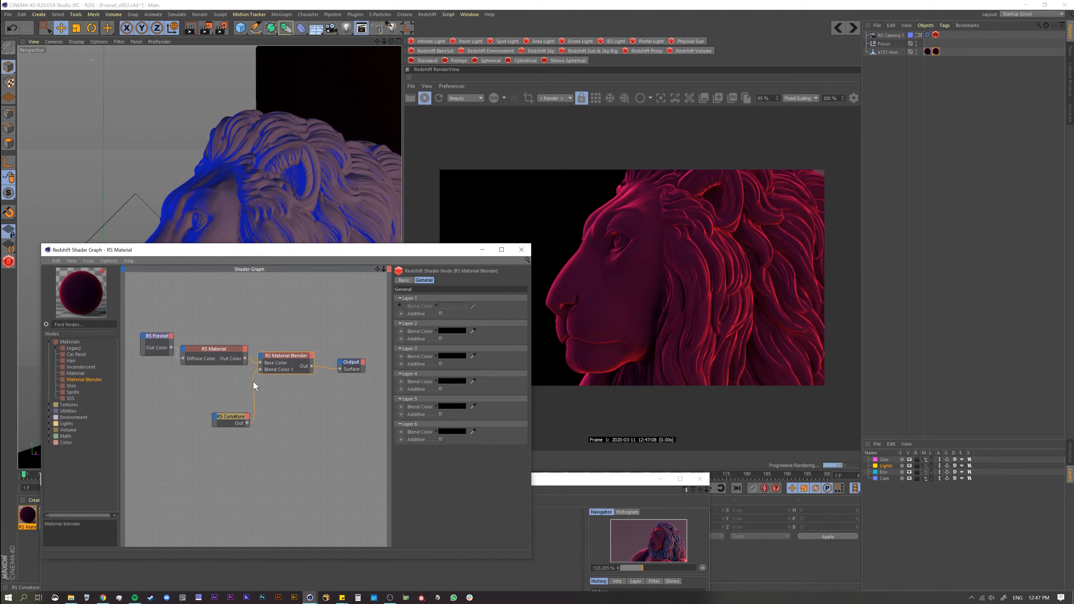
click(260, 356)
mouse_move(273, 368)
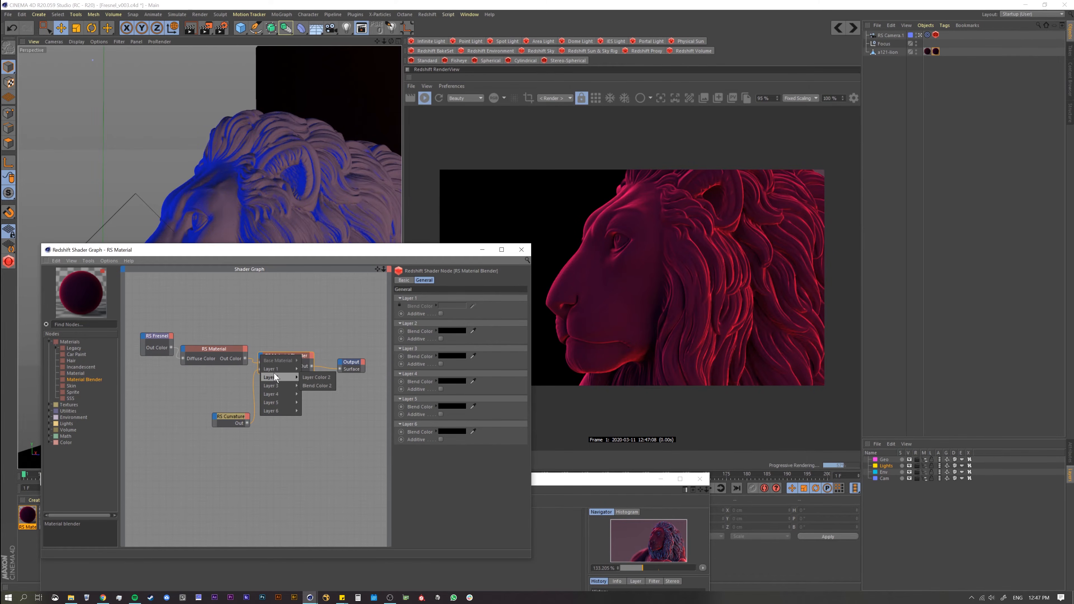
click(204, 398)
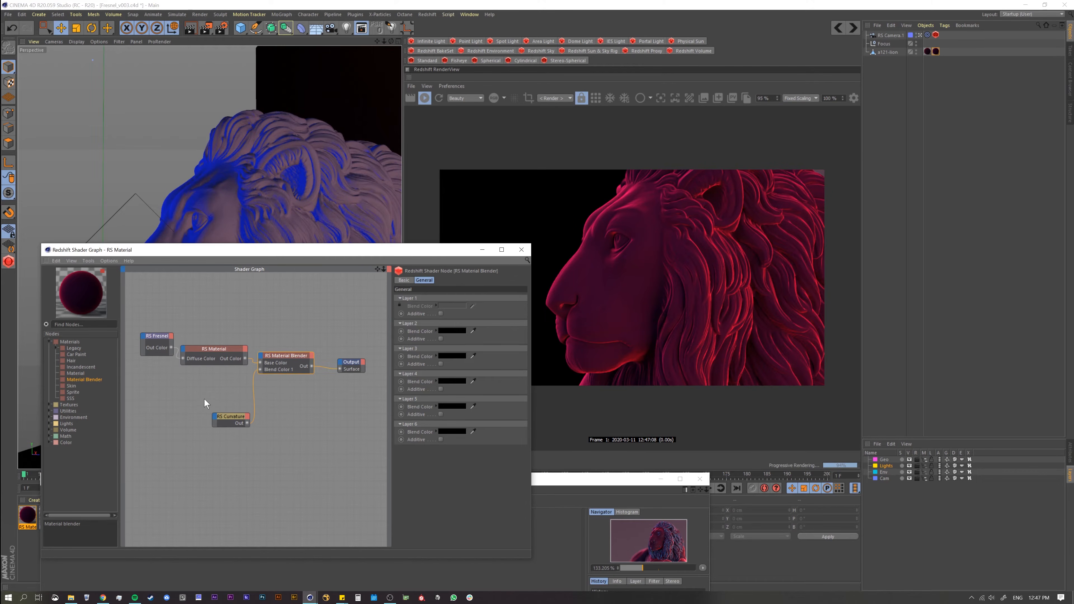
Step: Reposition the Curvature and Material Blender nodes and add a second RS Material node between the first material and the Curvature
drag(230, 416, 222, 419)
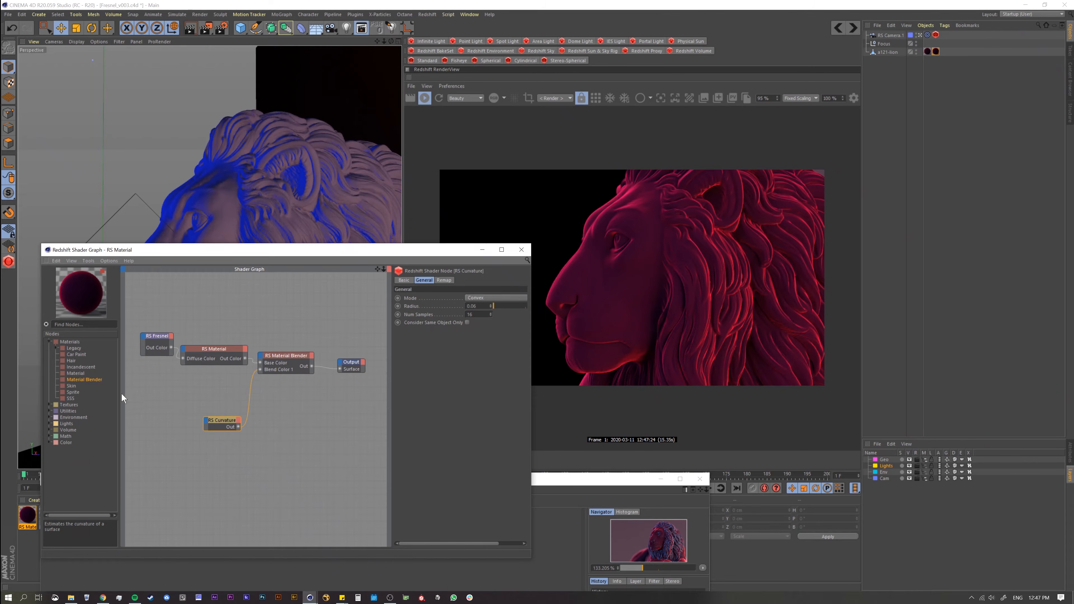
drag(280, 362, 287, 366)
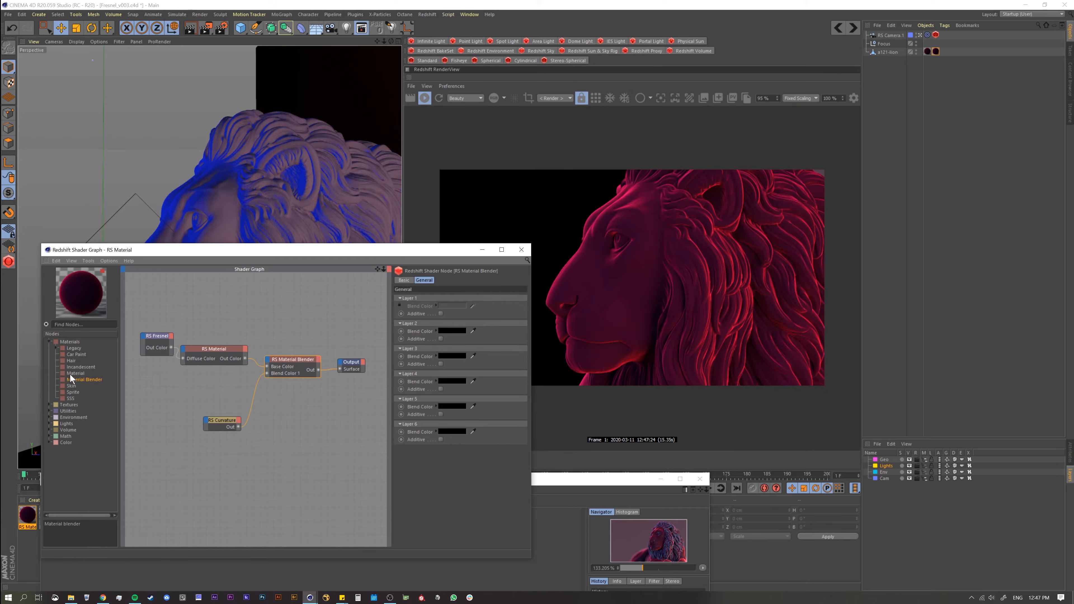
drag(69, 375, 209, 403)
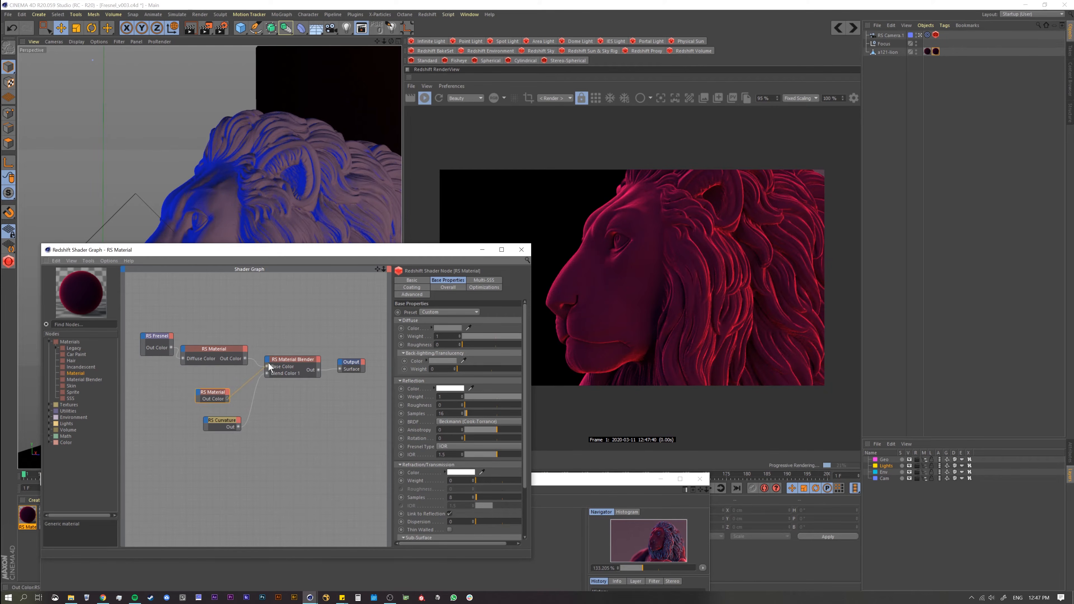
Step: Connect the second RS Material's Out Color to the Material Blender's Layer Color 1 and space out the lower nodes
drag(268, 363, 269, 360)
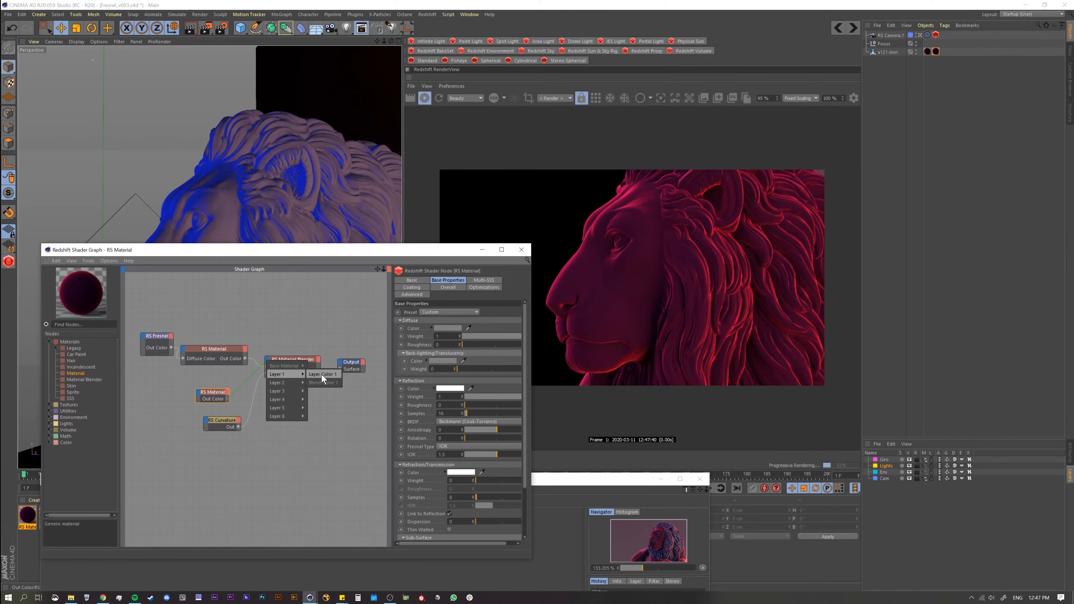
click(322, 374)
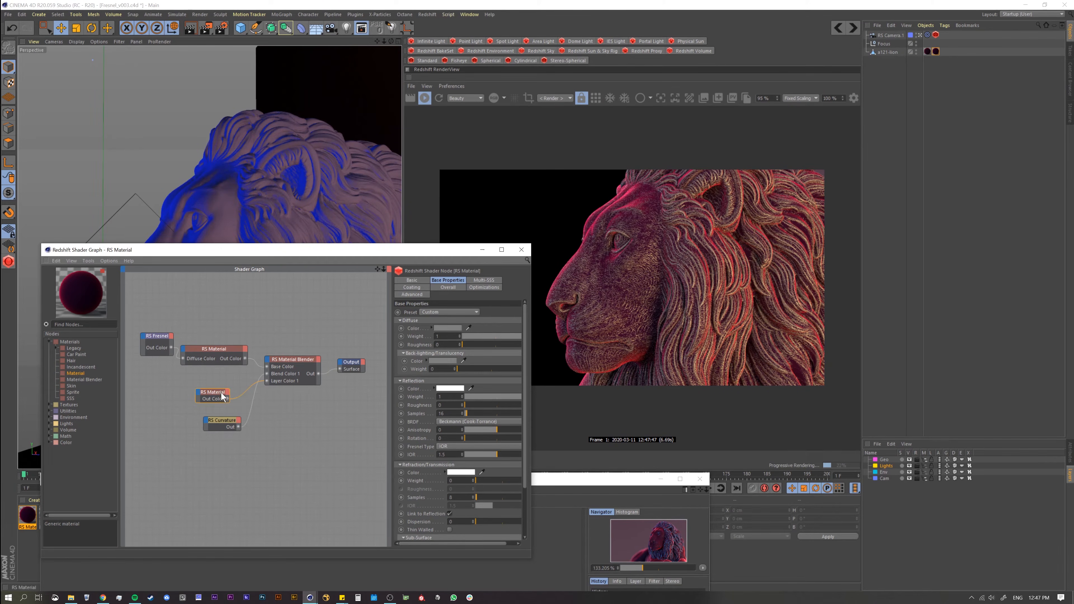
drag(209, 394, 215, 435)
Step: Preview the Curvature and the second RS Material separately through the Output, and return the Material Blender to the Surface
key(o)
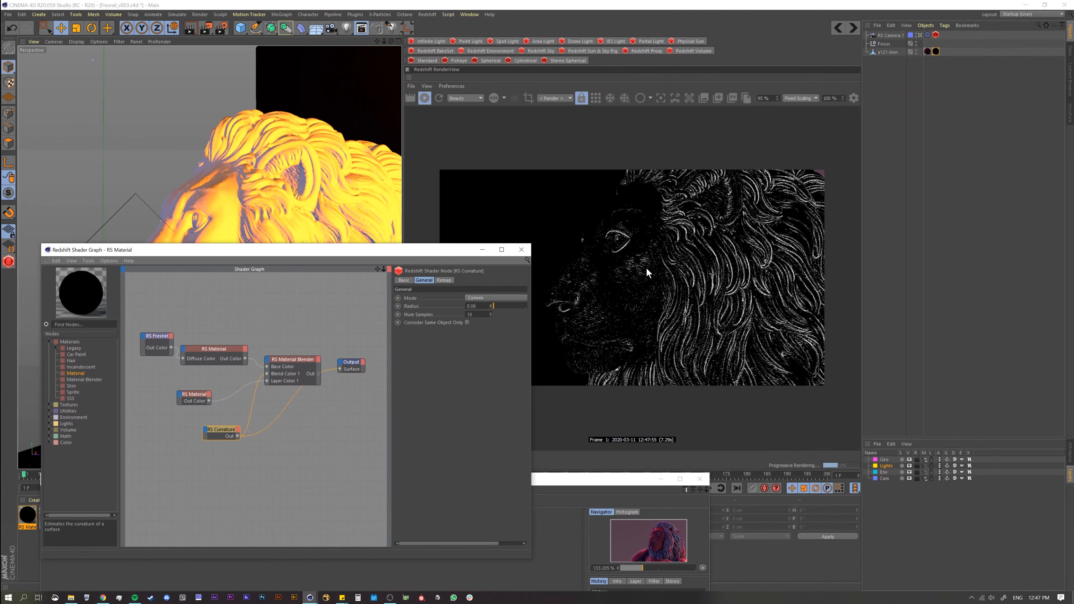
click(197, 395)
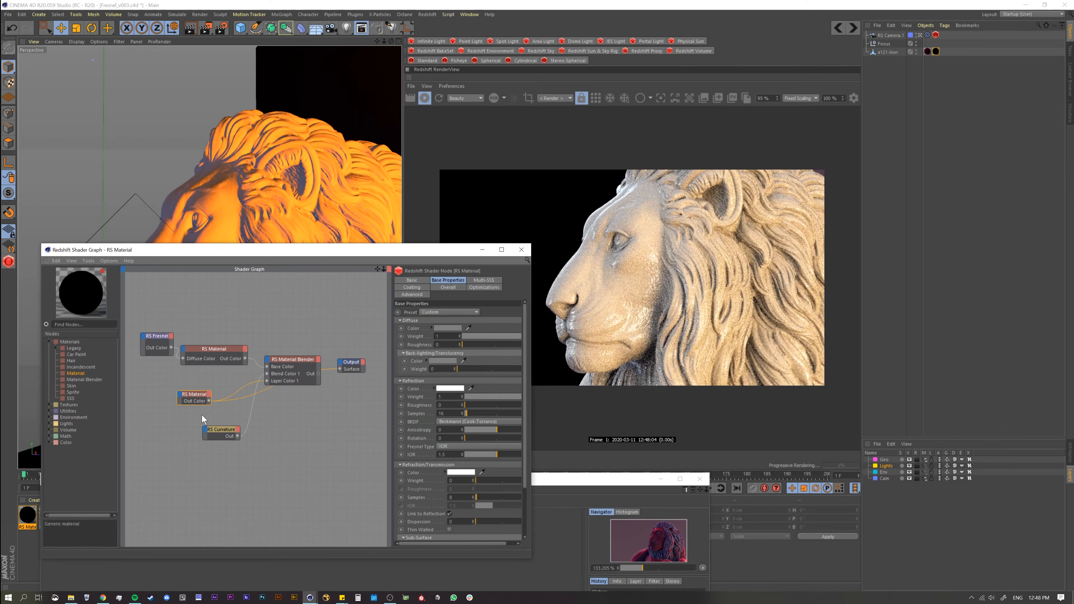
click(214, 430)
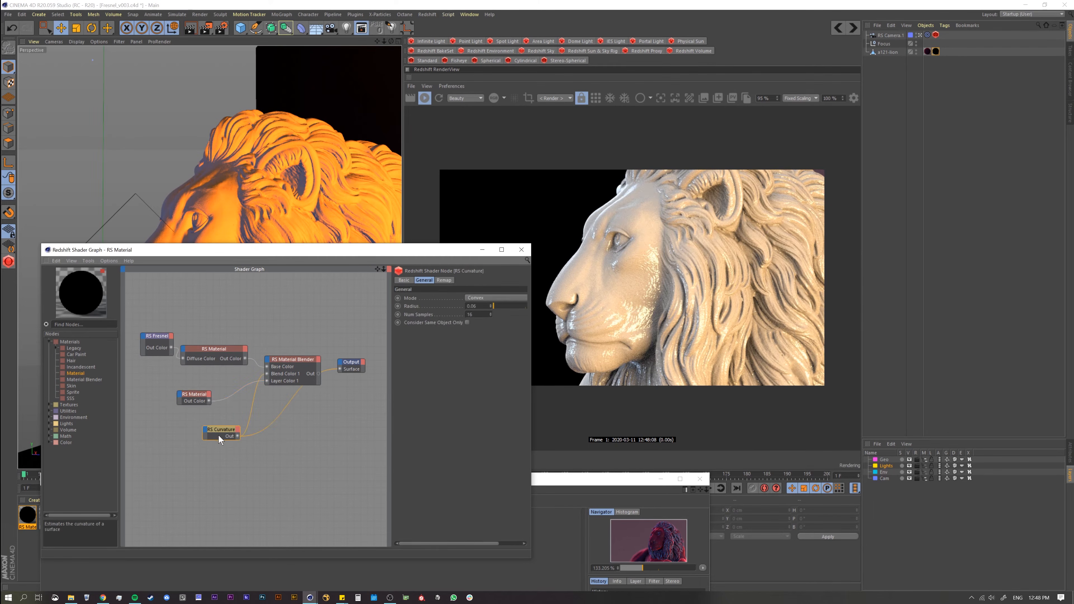
click(275, 364)
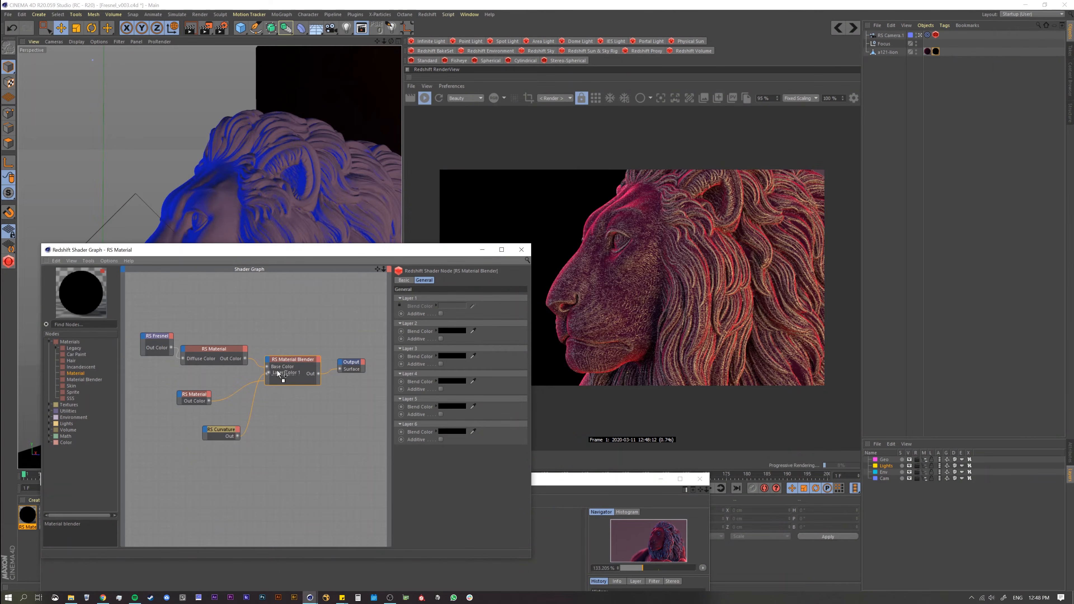
Step: Reposition the second material, Curvature and Output nodes, and preview the Curvature, second material and Material Blender in turn through the Output
click(194, 395)
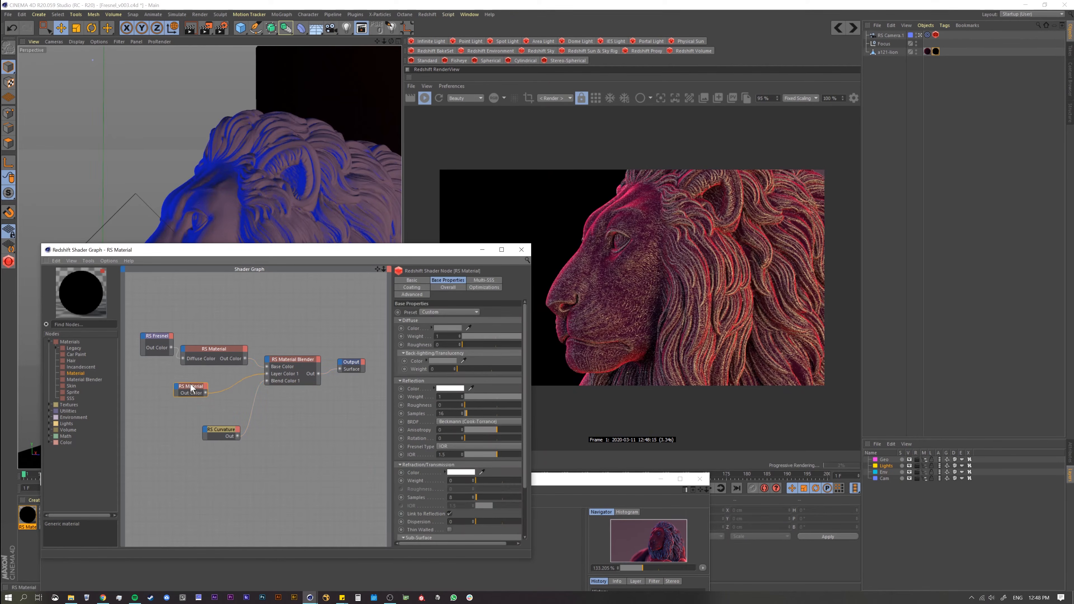
drag(220, 428, 222, 422)
key(c)
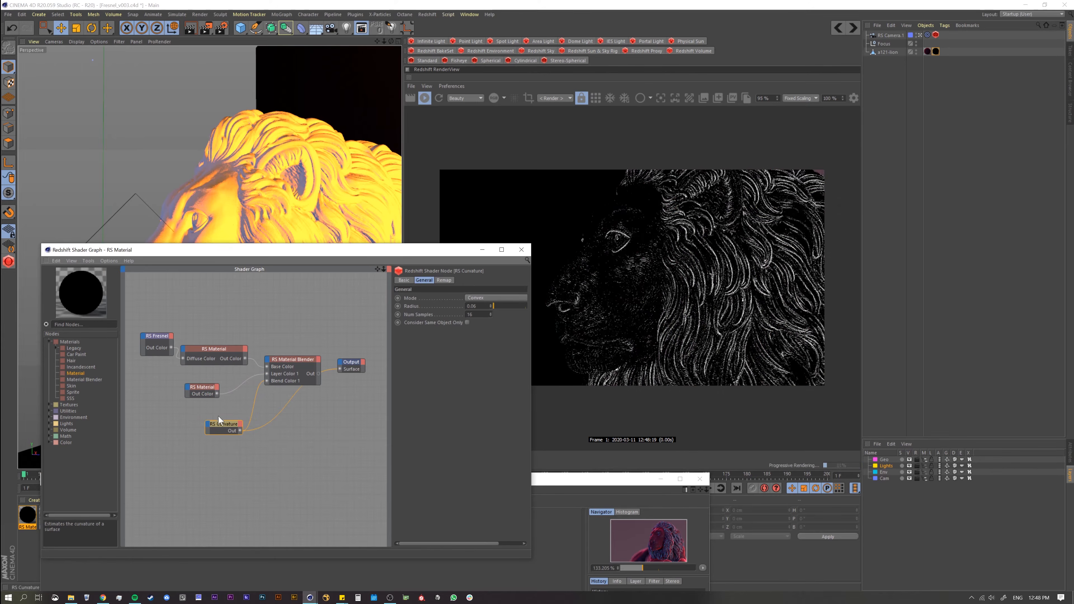
drag(346, 368, 364, 378)
click(284, 374)
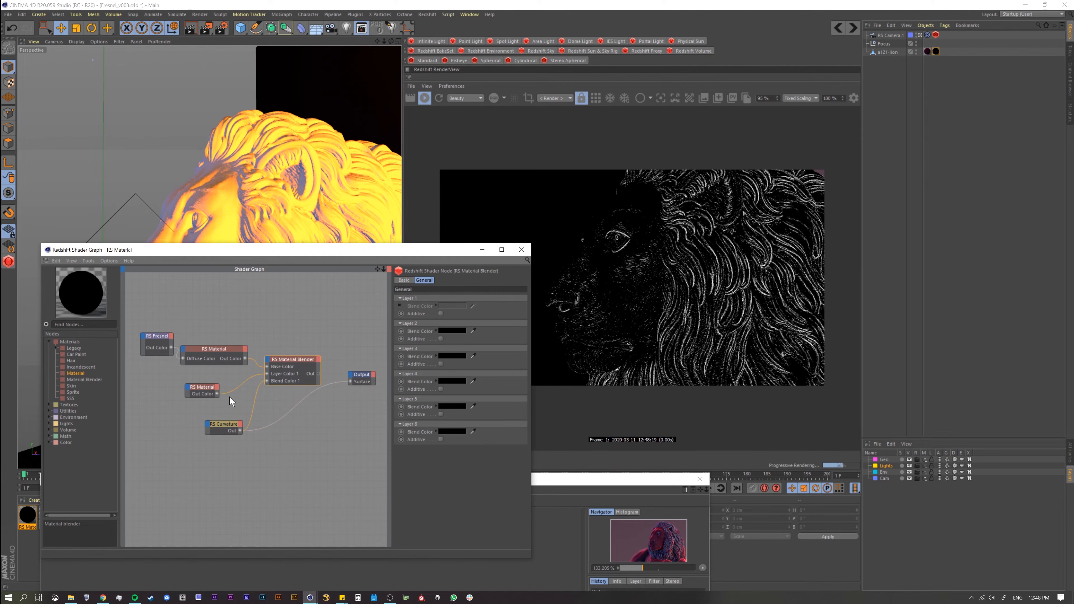
click(204, 393)
key(c)
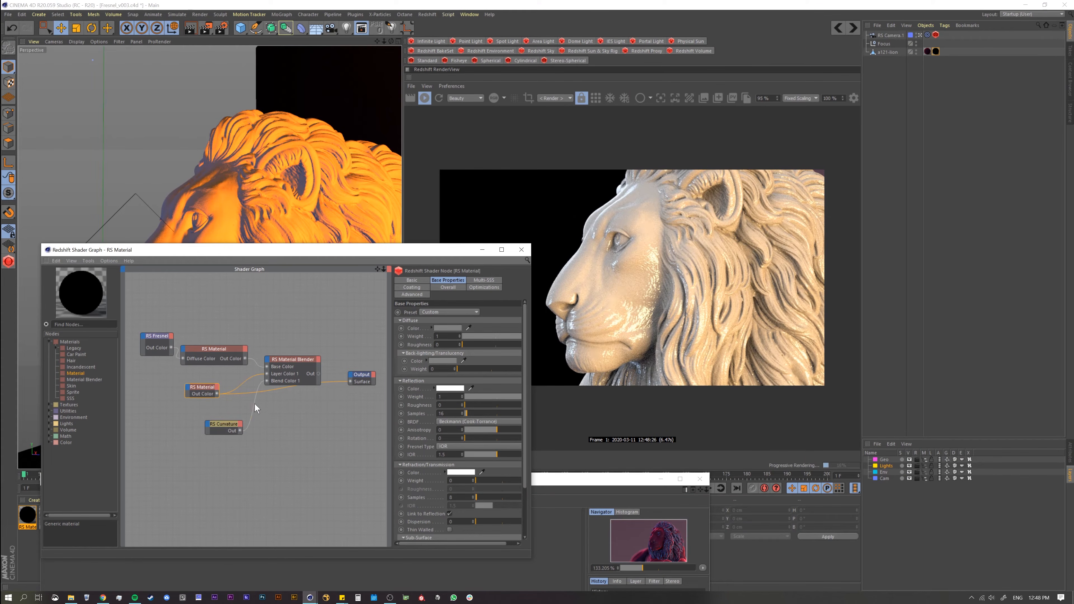
click(294, 365)
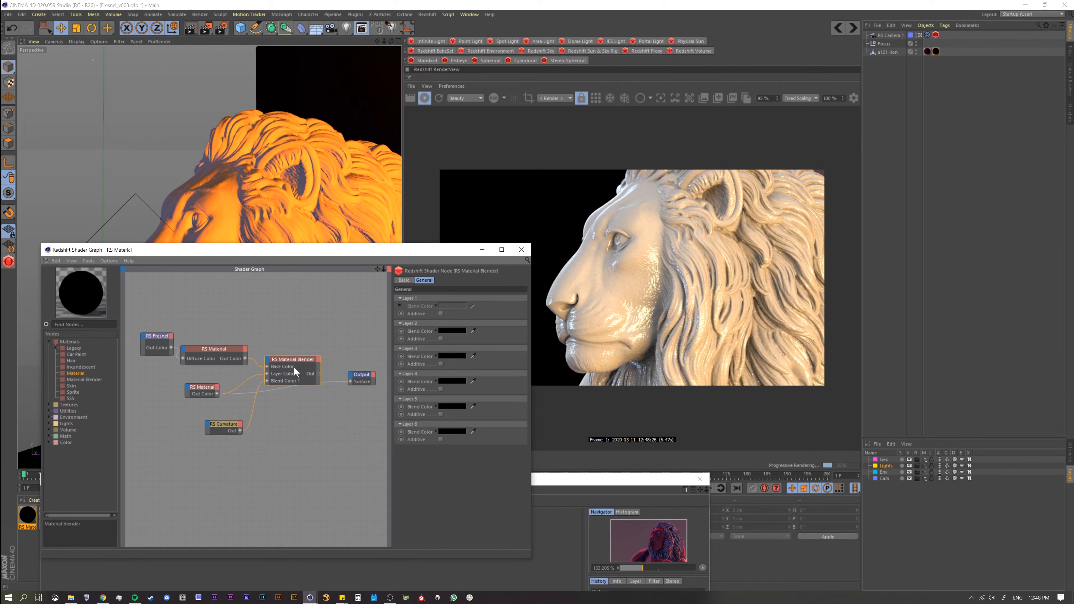
key(c)
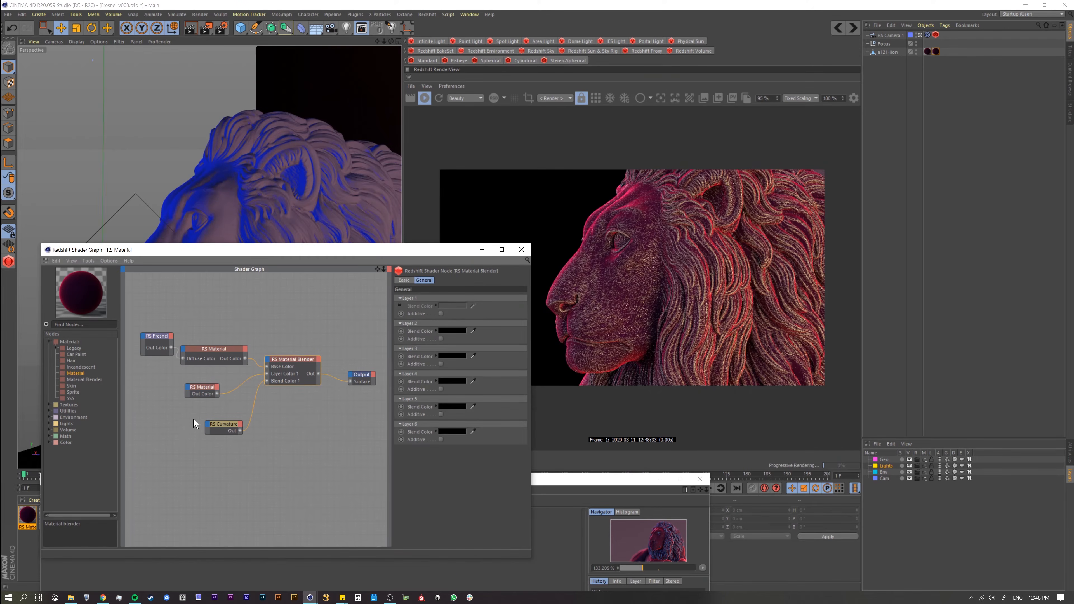
Step: Set the second RS Material's diffuse color to purple with hue 276°, saturation 86% and value 80%
click(202, 388)
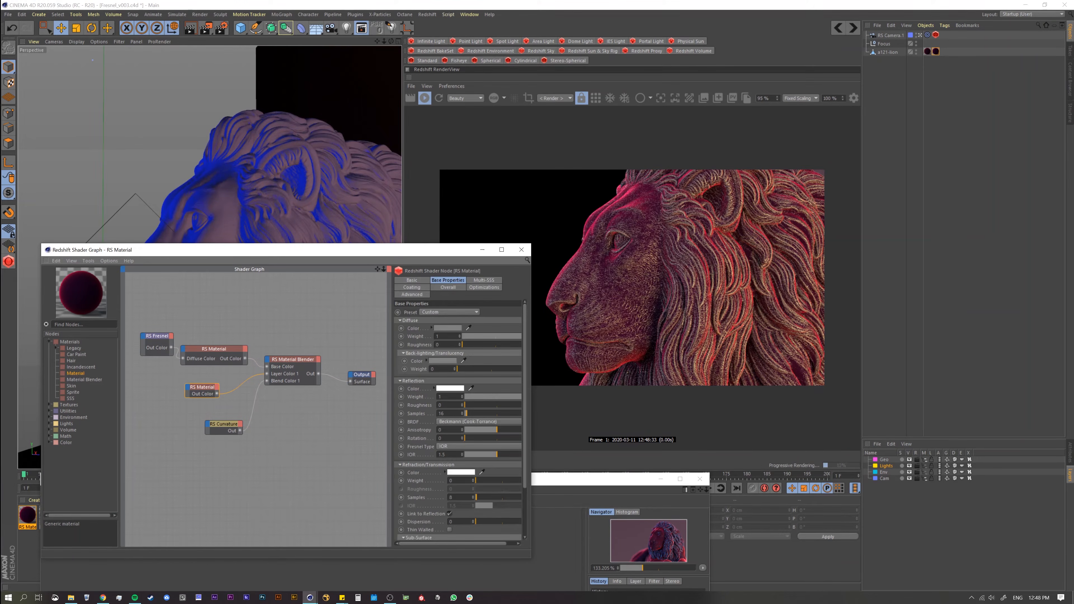
click(440, 327)
click(476, 325)
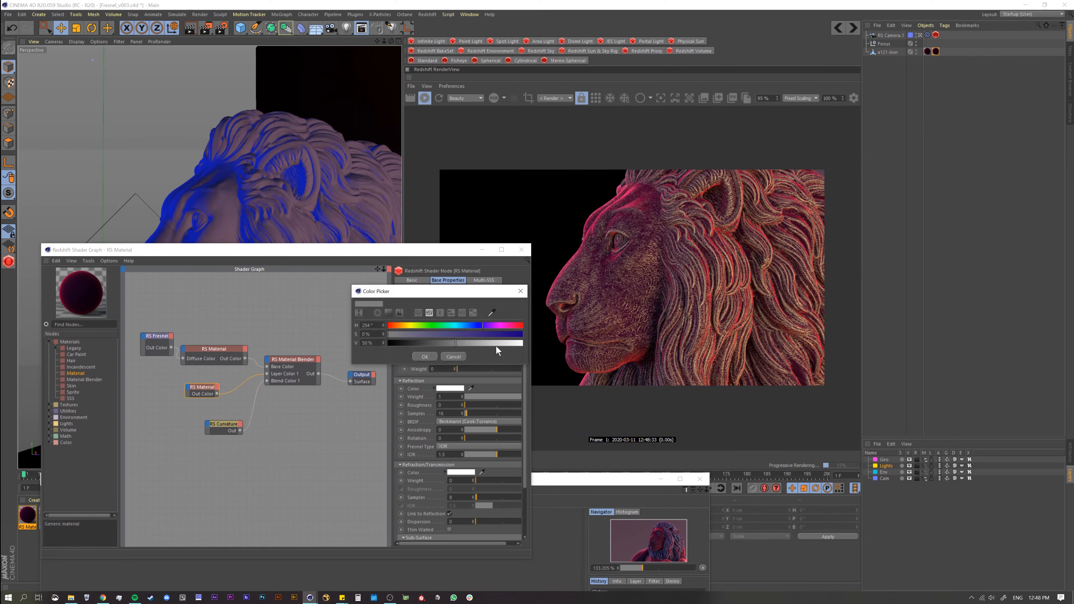
click(504, 335)
click(496, 343)
click(483, 326)
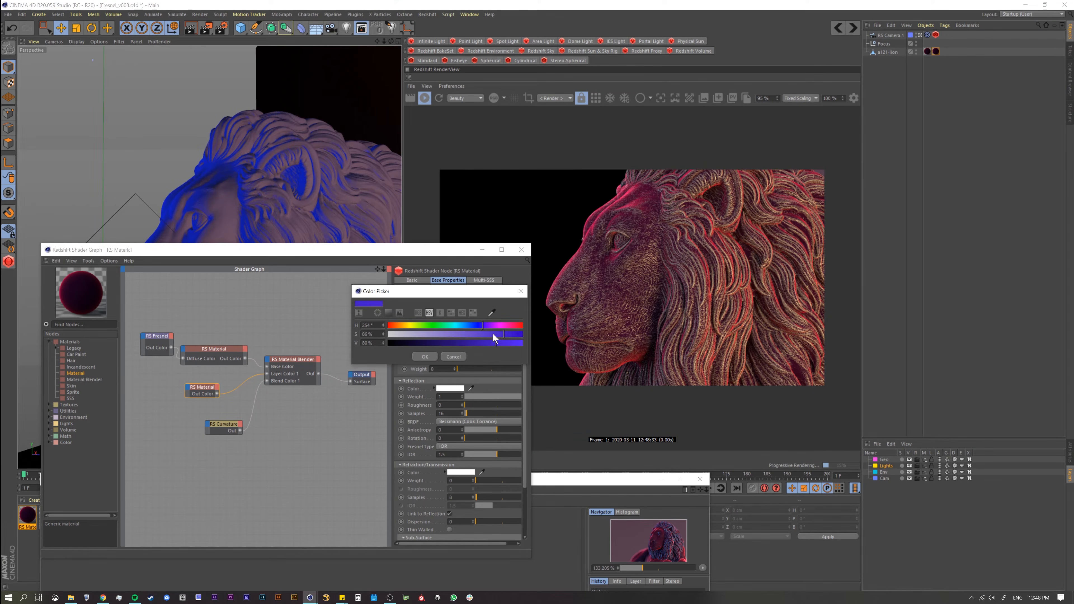
click(491, 325)
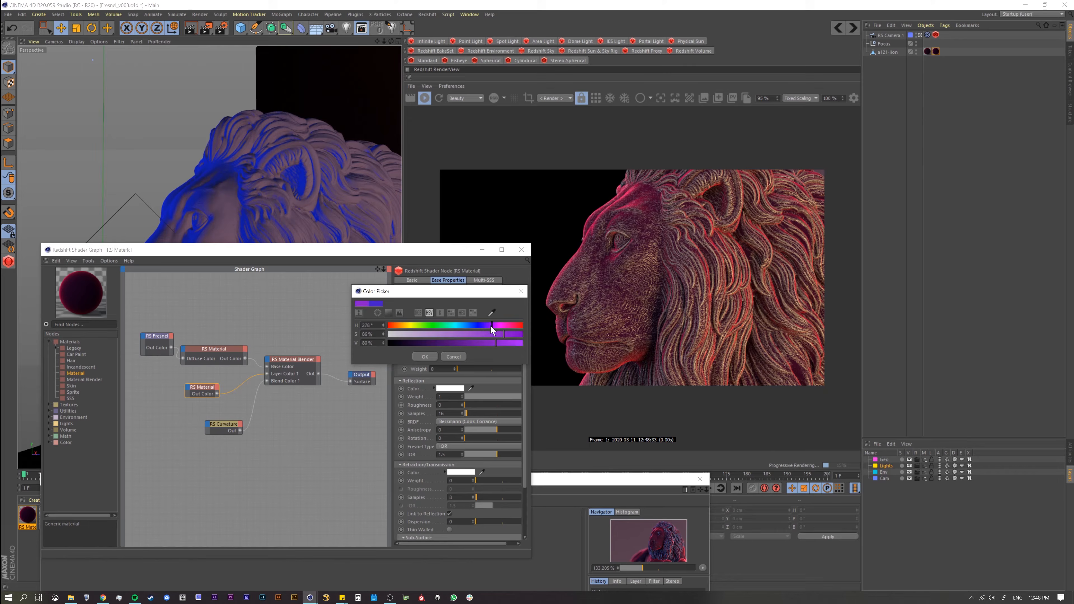
click(431, 356)
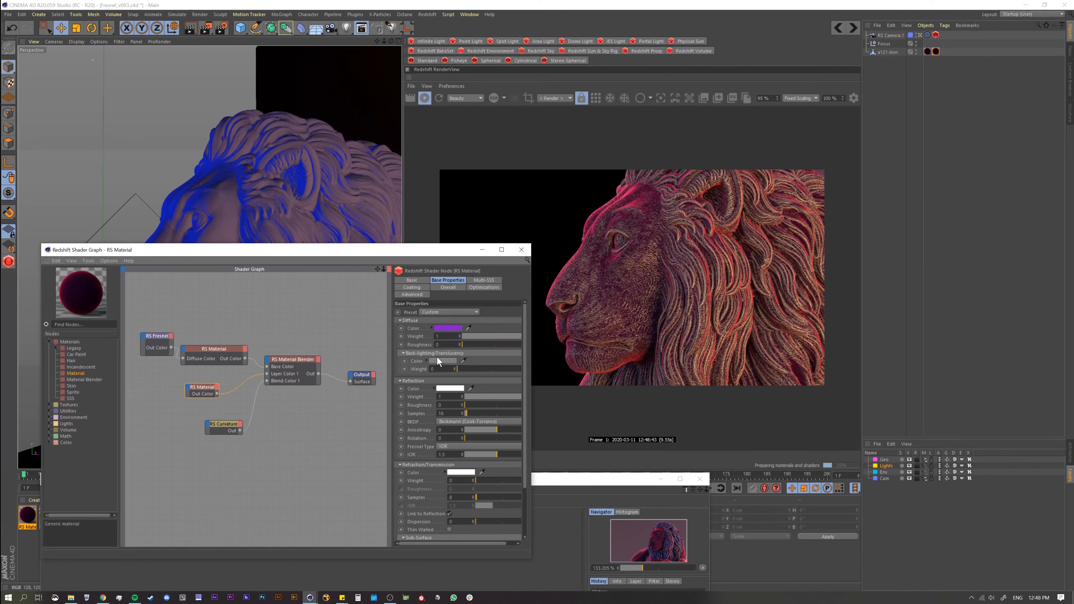
Step: Shift the second RS Material's diffuse color to violet with a hue of 262°
click(449, 328)
click(499, 327)
drag(499, 327, 494, 331)
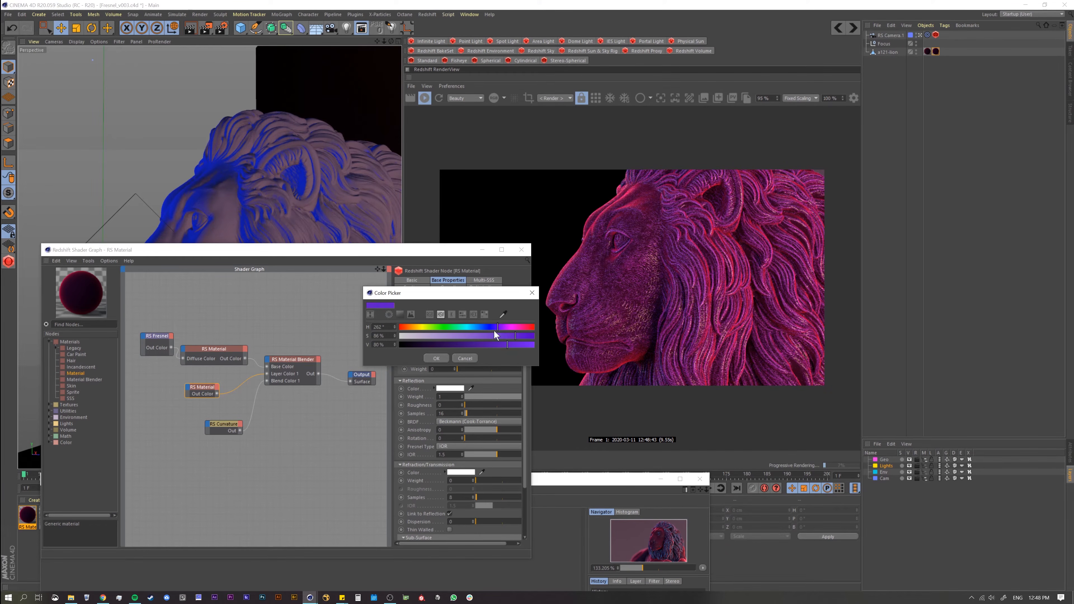
click(437, 357)
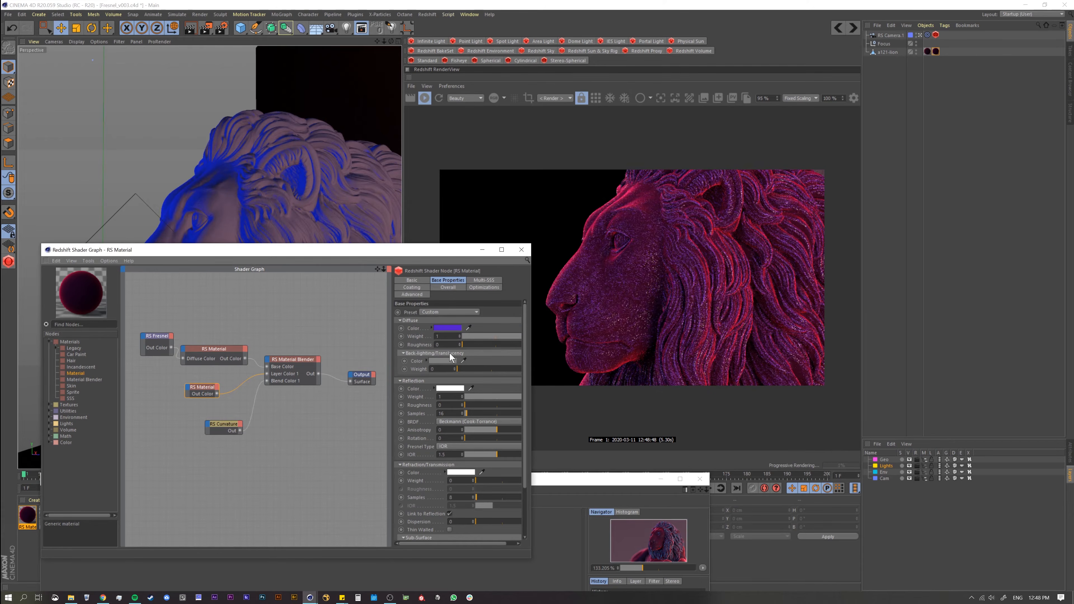
Step: Change the second RS Material's diffuse color to a bright blue with a hue of 227° and nearly full value
click(456, 330)
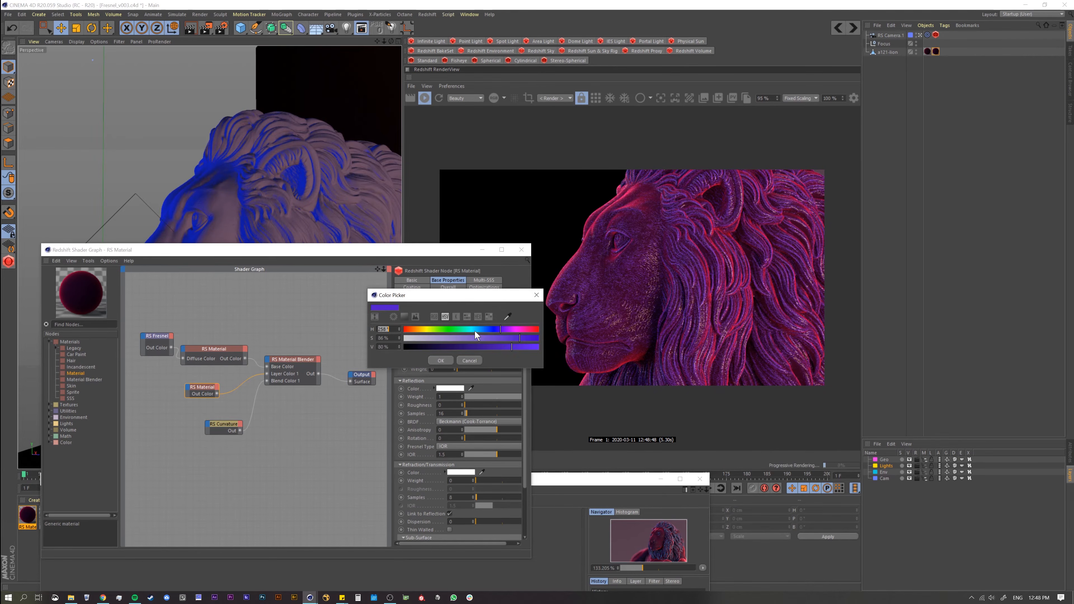
drag(493, 330, 519, 349)
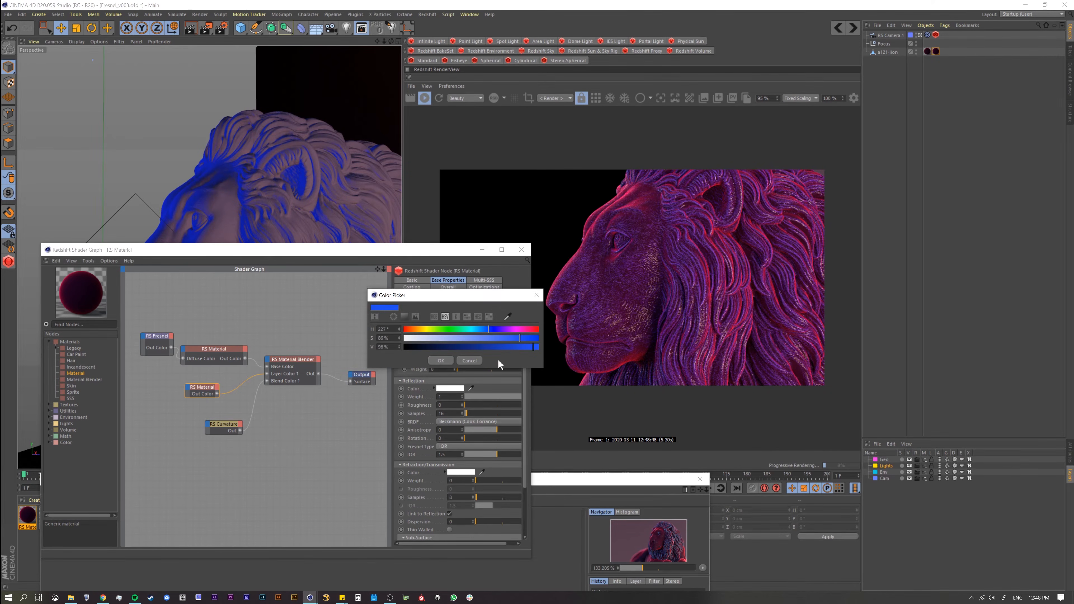
click(449, 359)
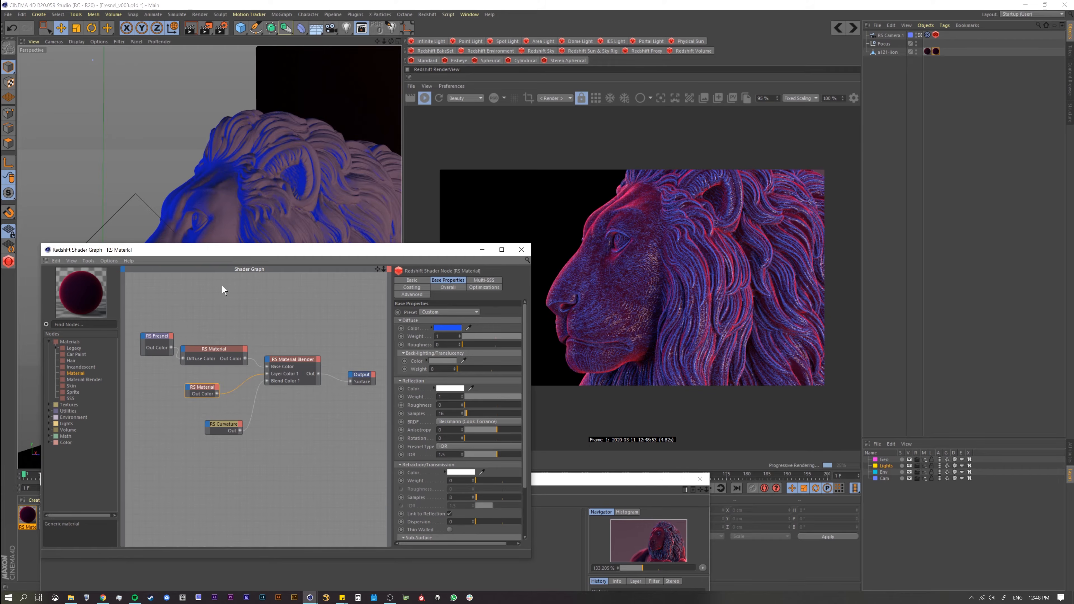
Step: Inspect the mane up close with the blue material, the Curvature mask and the Material Blender each sent to the Output
alt+right_drag(281, 212, 364, 180)
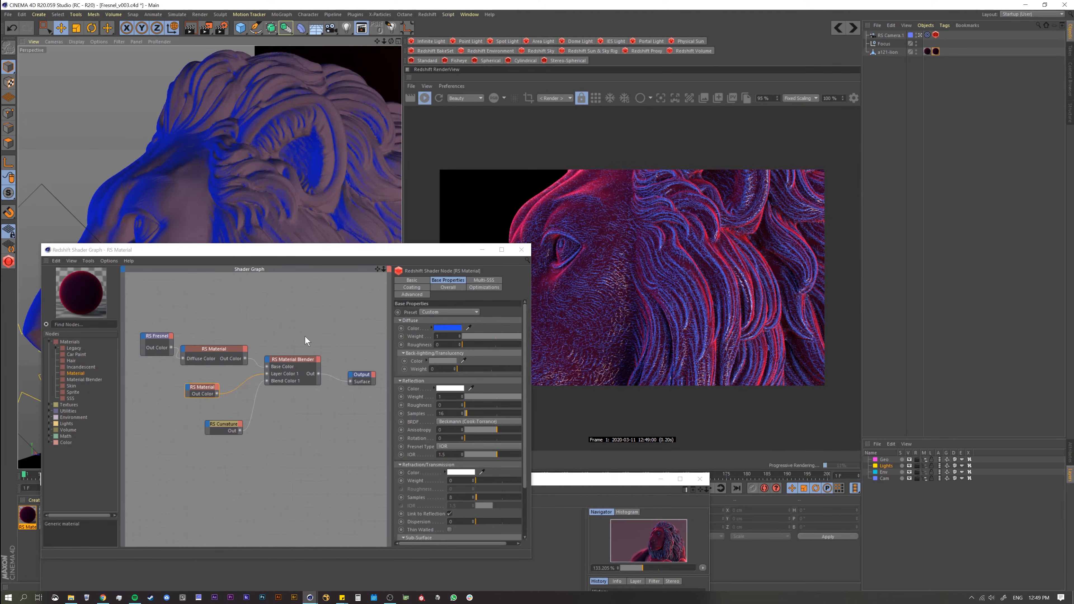
click(209, 392)
key(shift+alt+c)
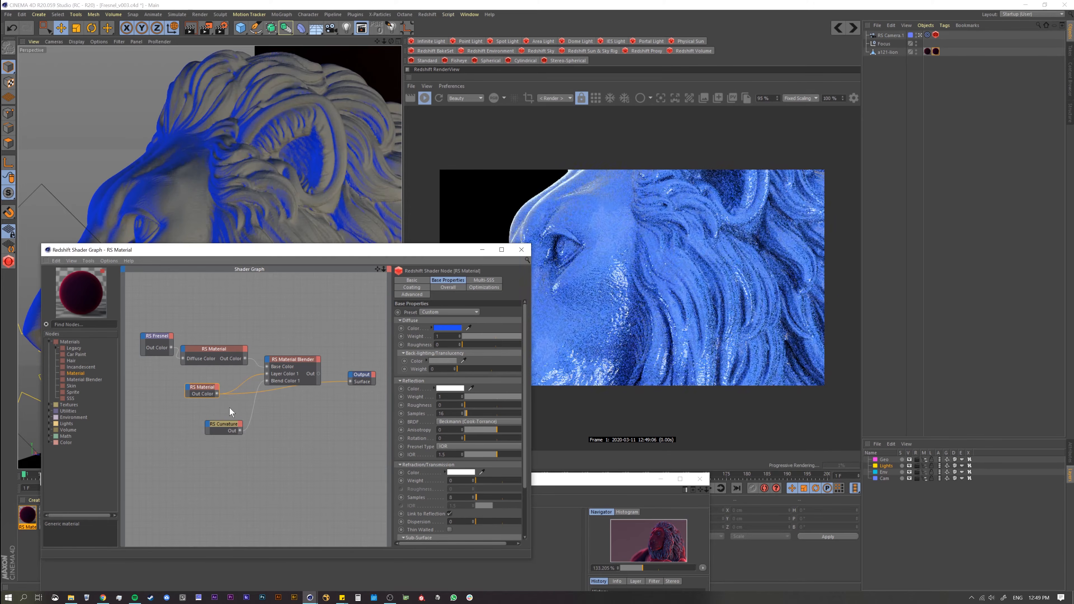
click(230, 429)
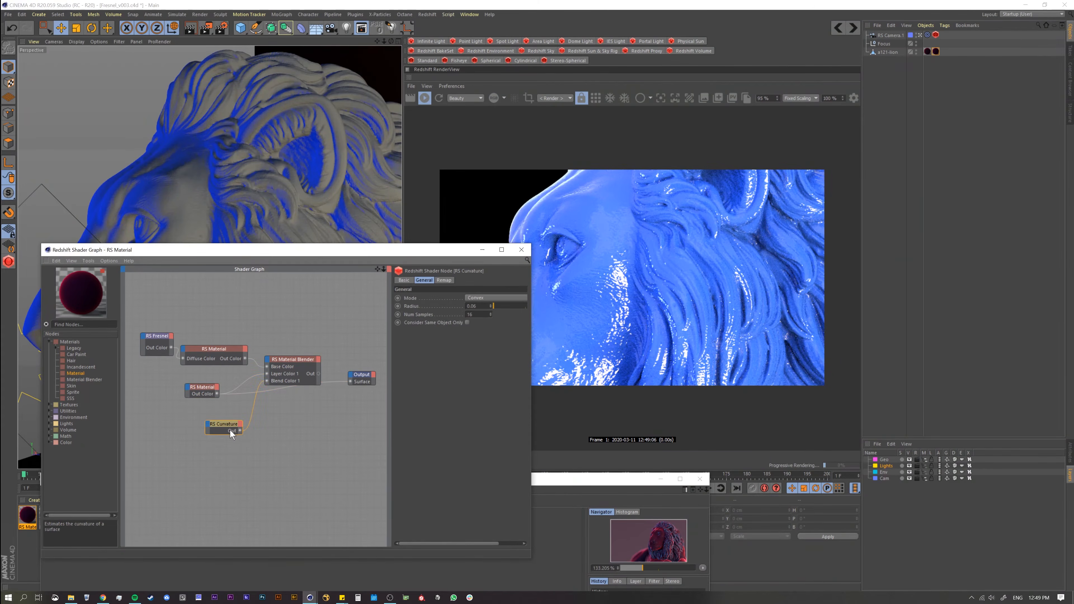
key(shift+alt+c)
click(297, 366)
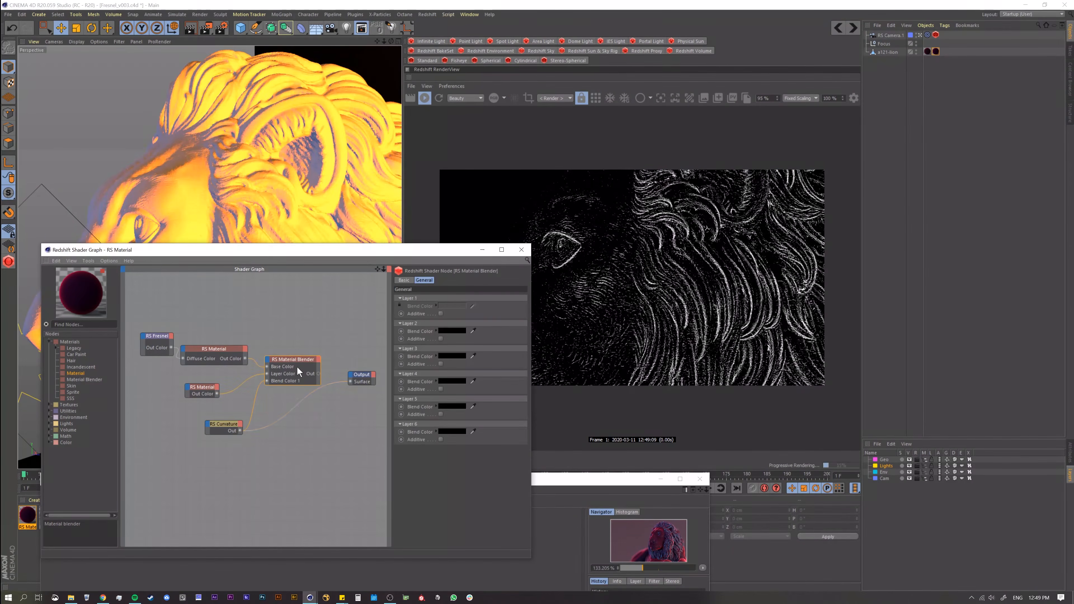
key(shift+alt+c)
Step: Compare the second RS Material with and without reflections, and set its reflection weight to 0
click(209, 389)
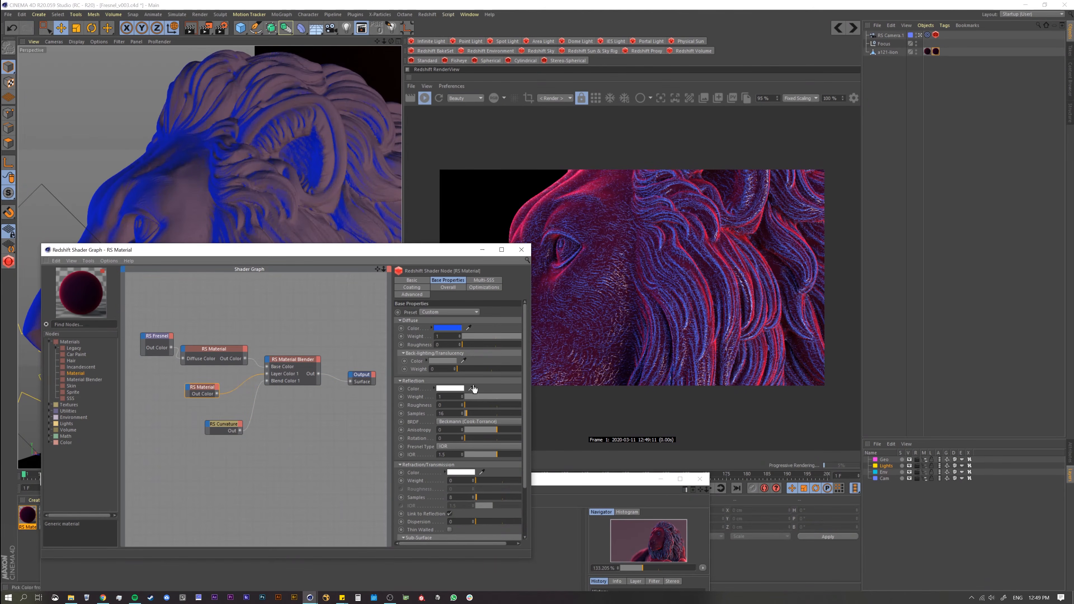
drag(480, 398, 464, 397)
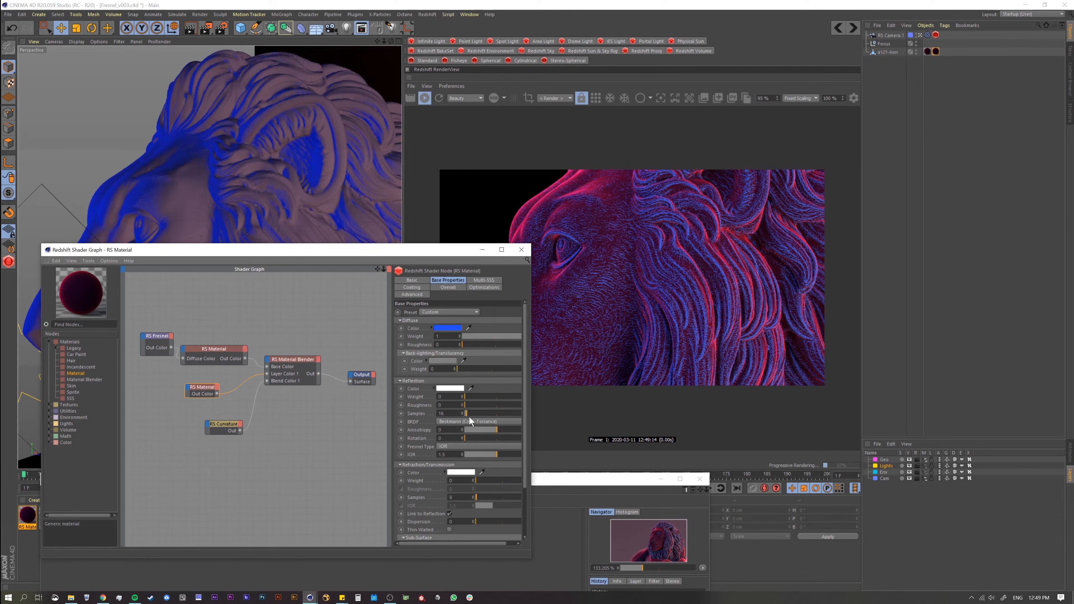
drag(495, 397, 464, 398)
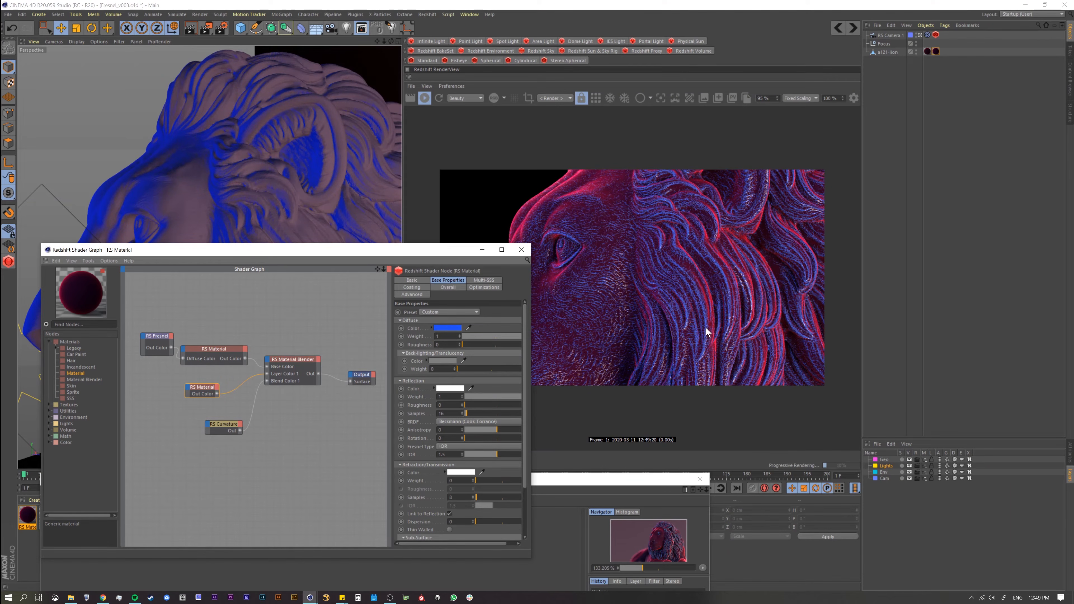
drag(497, 397, 464, 397)
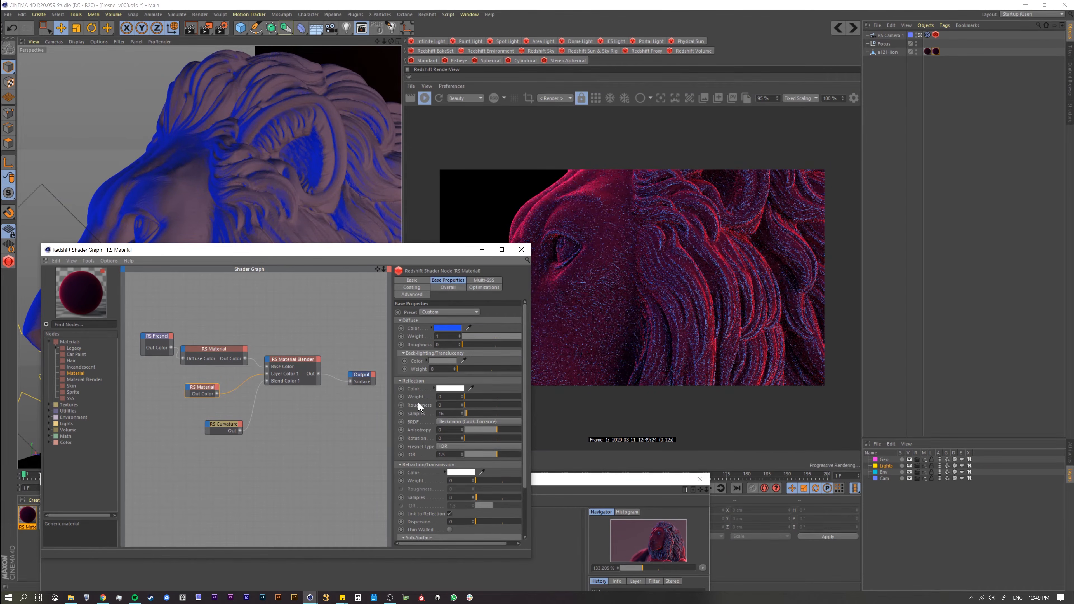
Step: Frame the lion's face and mane, compare the render with the reference snapshot, and close the reference window
alt+right_drag(306, 205, 283, 203)
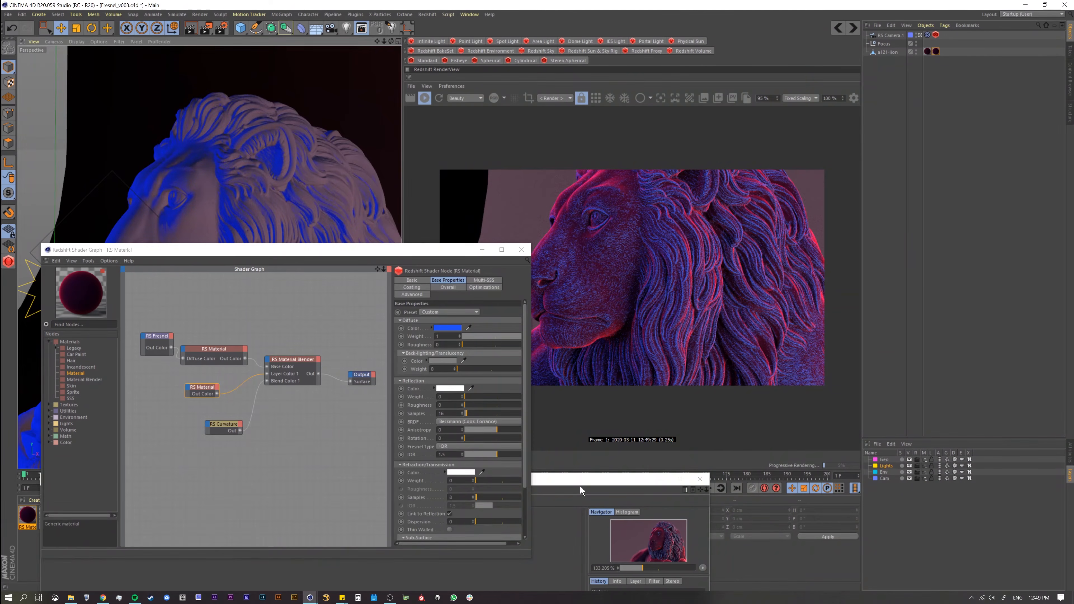
drag(583, 481, 389, 76)
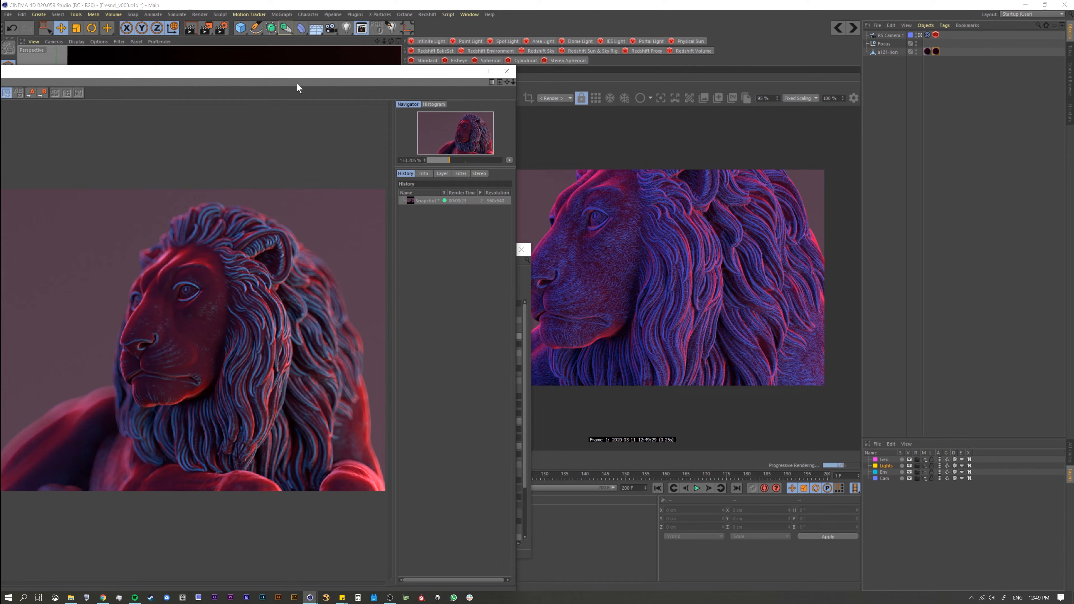
drag(298, 76, 475, 212)
click(652, 203)
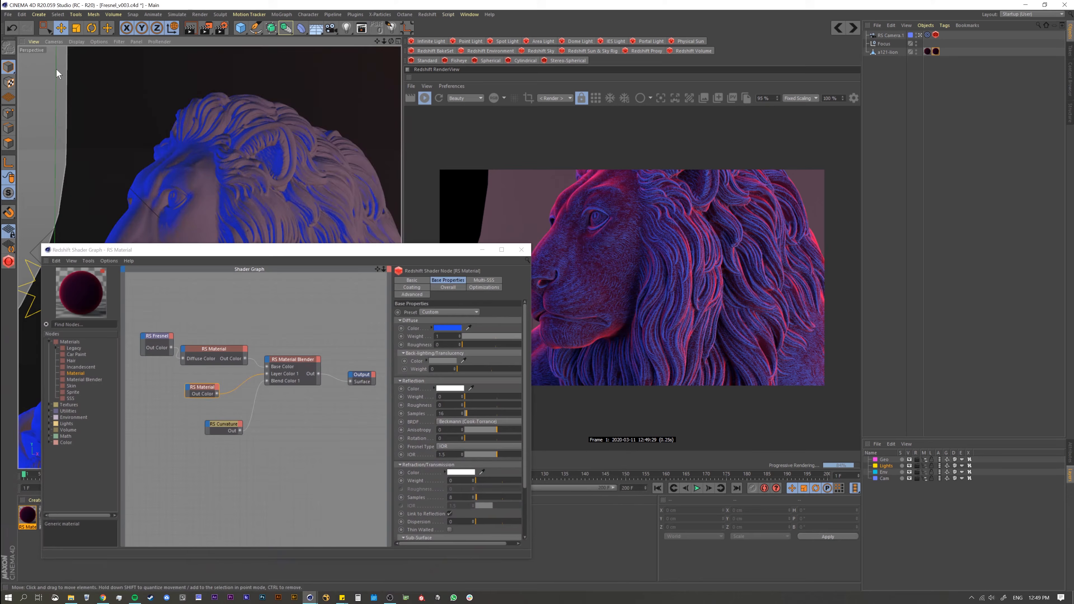
Step: Save the project incrementally as Fresnel_v004.c4d and move the Curvature node farther below the second material
click(7, 14)
click(37, 101)
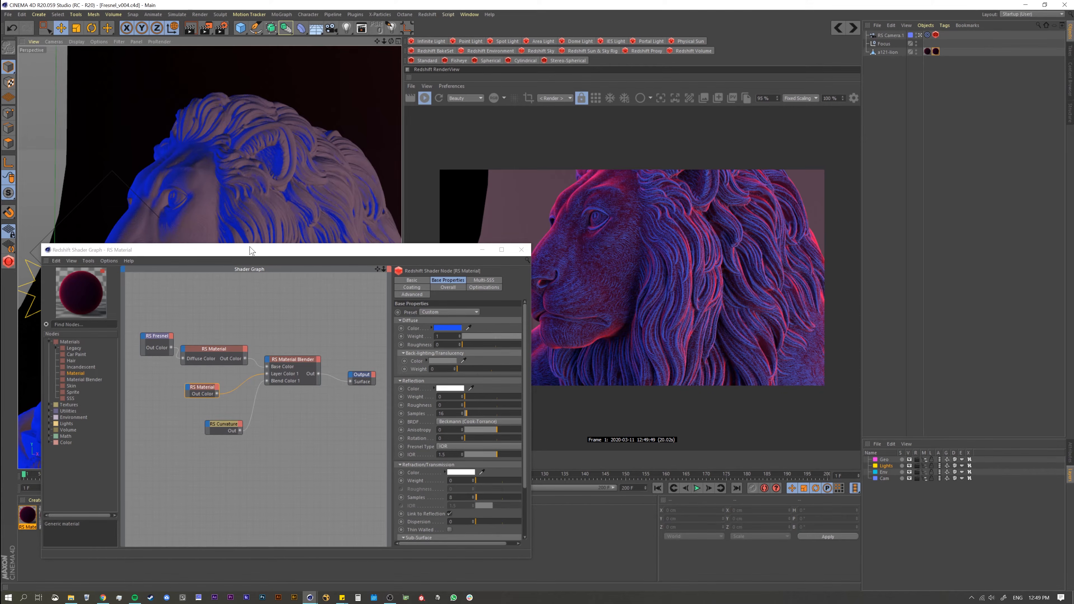
click(222, 425)
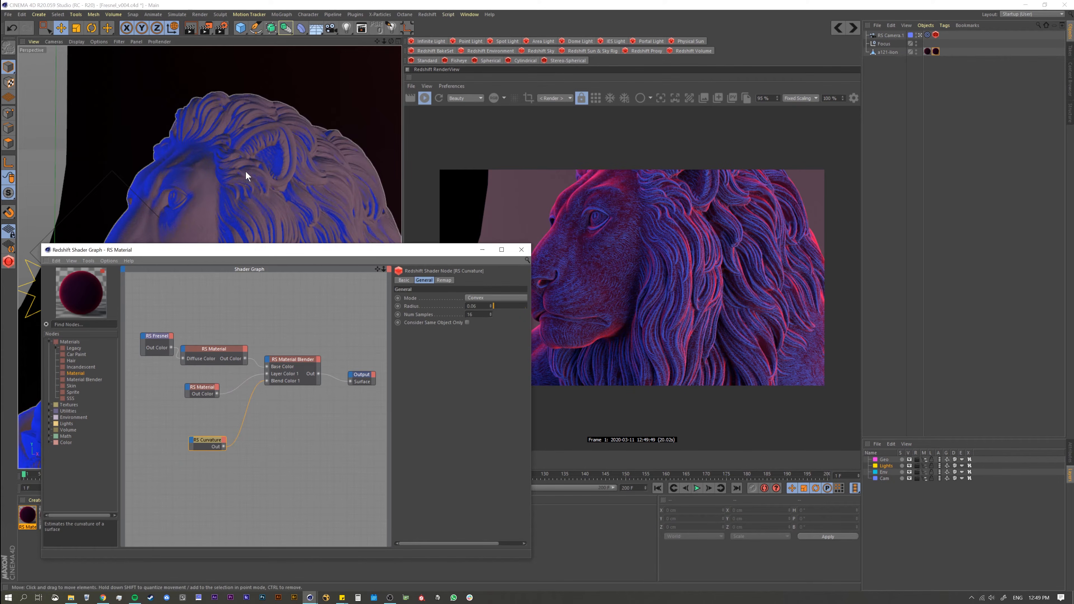
Step: Inspect the blended material on the lion from the front and in profile, with the shader graph window moved clear of the render
alt+right_drag(246, 169, 220, 194)
alt+middle_drag(221, 194, 248, 168)
alt+right_drag(251, 189, 236, 191)
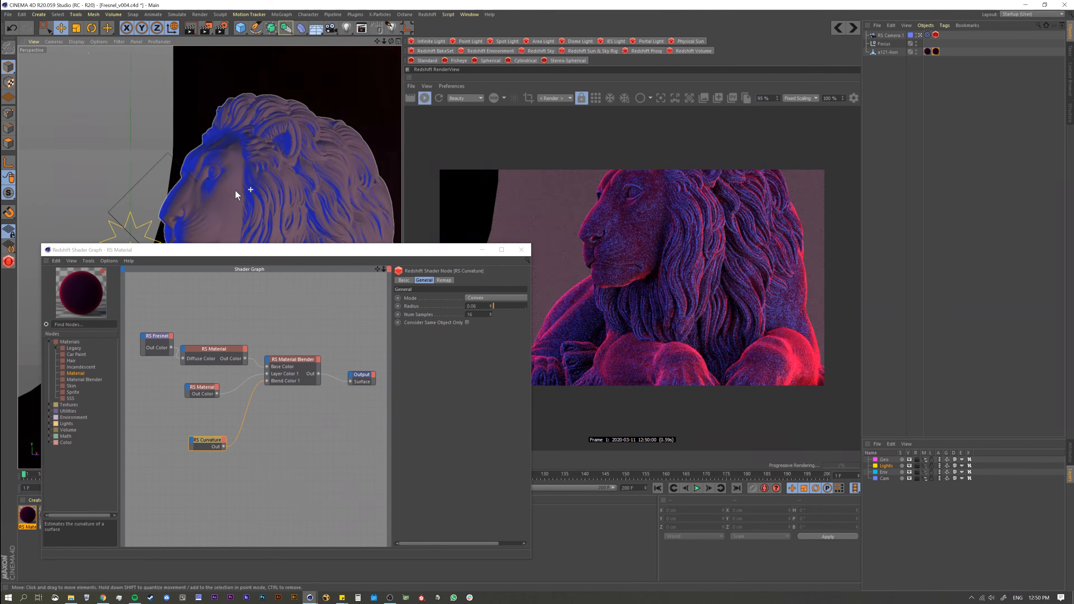
mouse_move(235, 191)
alt+mouse_down()
mouse_move(229, 208)
mouse_move(228, 199)
alt+mouse_up()
alt+right_drag(228, 199, 254, 199)
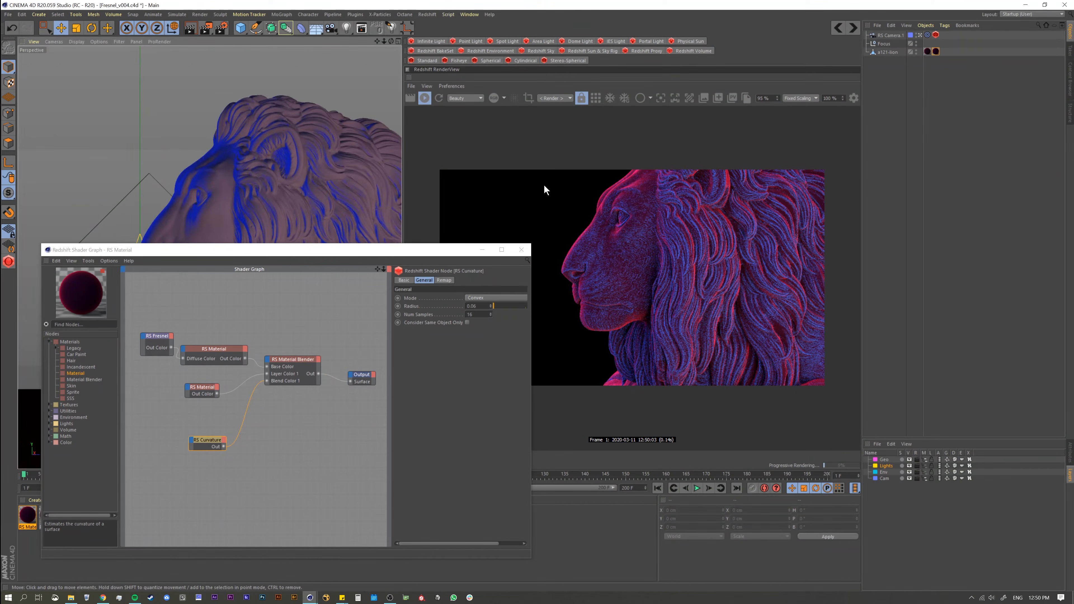
drag(427, 249, 394, 288)
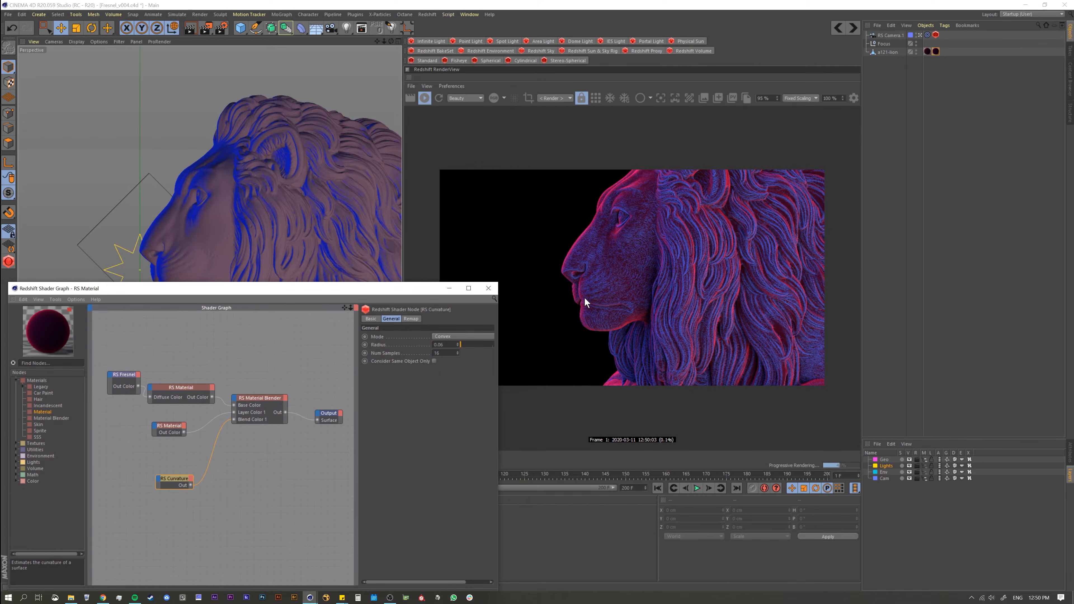
drag(241, 296, 252, 242)
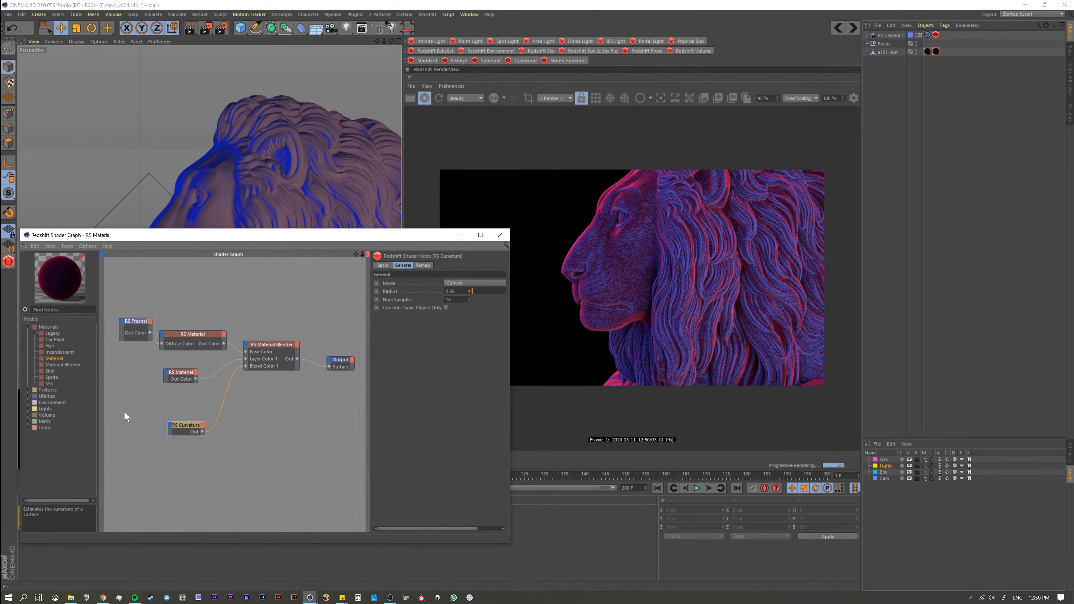
Step: Space out the second RS Material and Curvature nodes, send Curvature to the Output, and set its radius to 0.29
click(172, 383)
drag(184, 425, 189, 420)
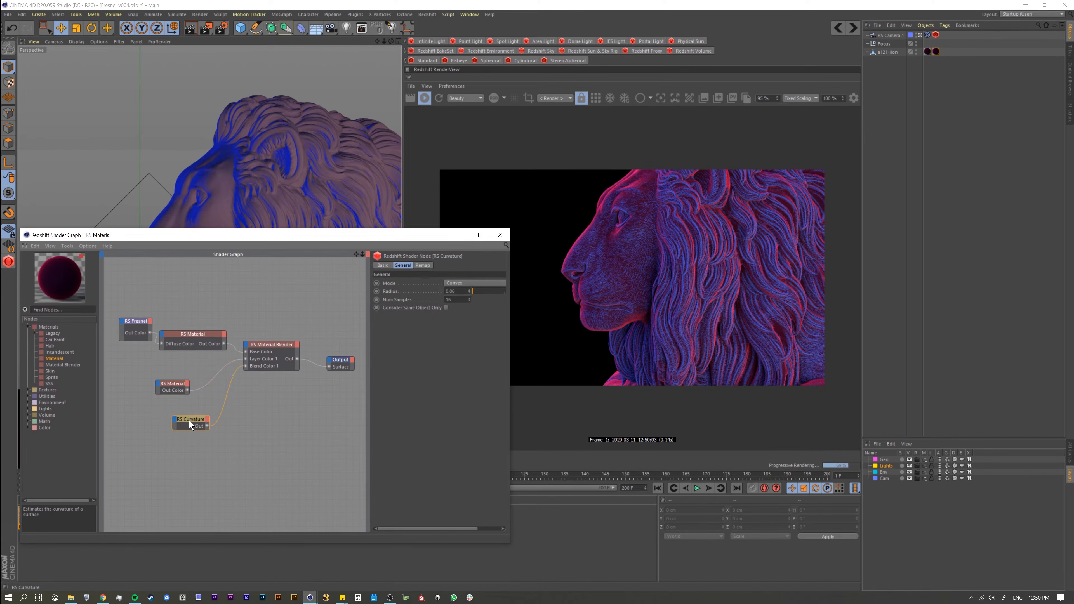
key(o)
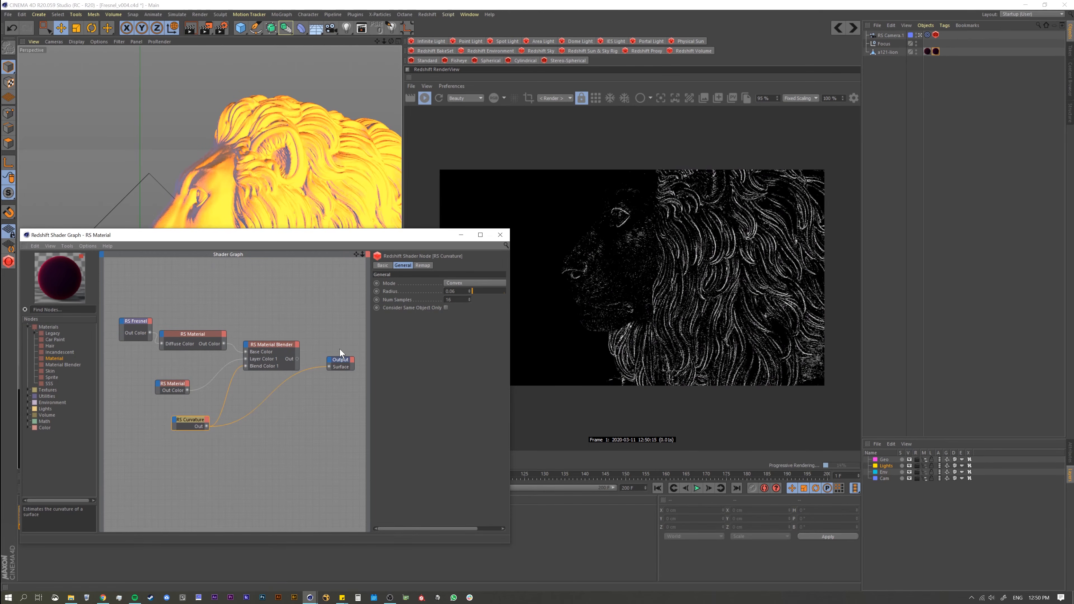
drag(470, 288, 474, 292)
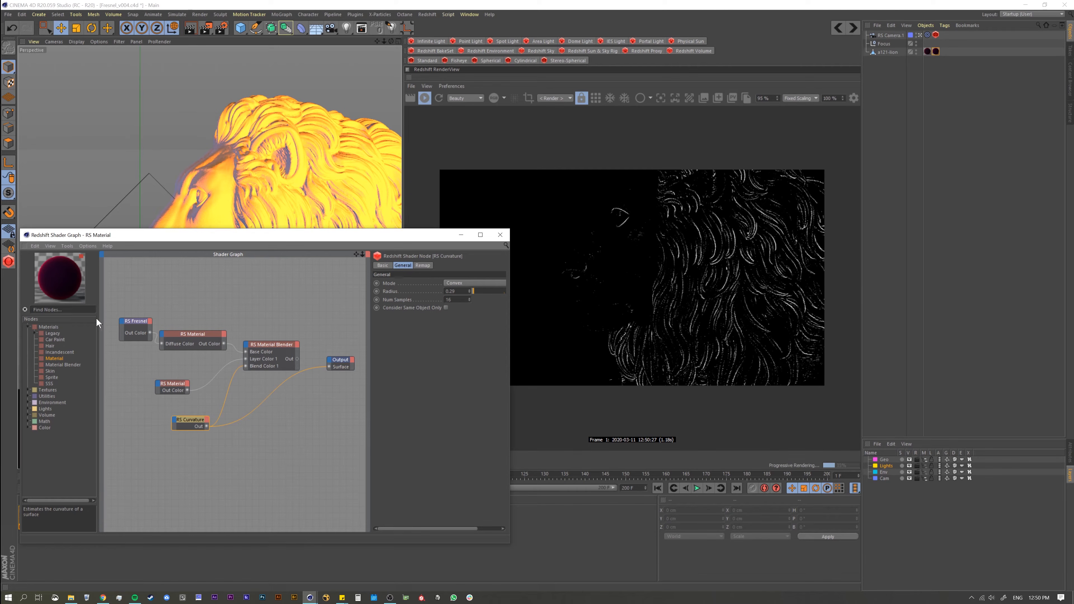
Step: Add a second Fresnel node below the Curvature node and send it to the Output
drag(171, 240, 171, 228)
text(fre)
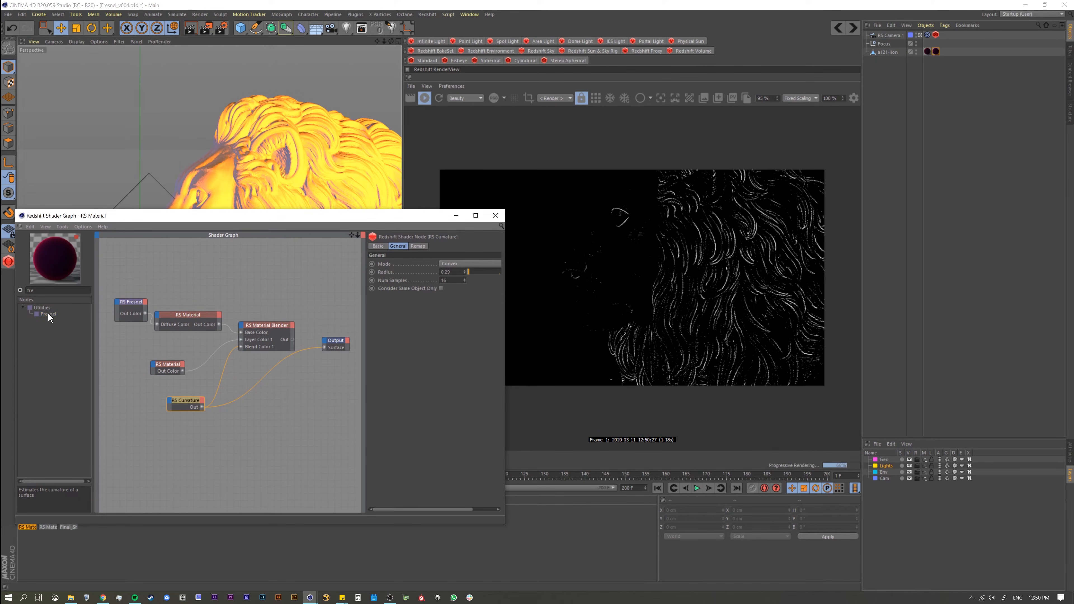
drag(48, 314, 206, 437)
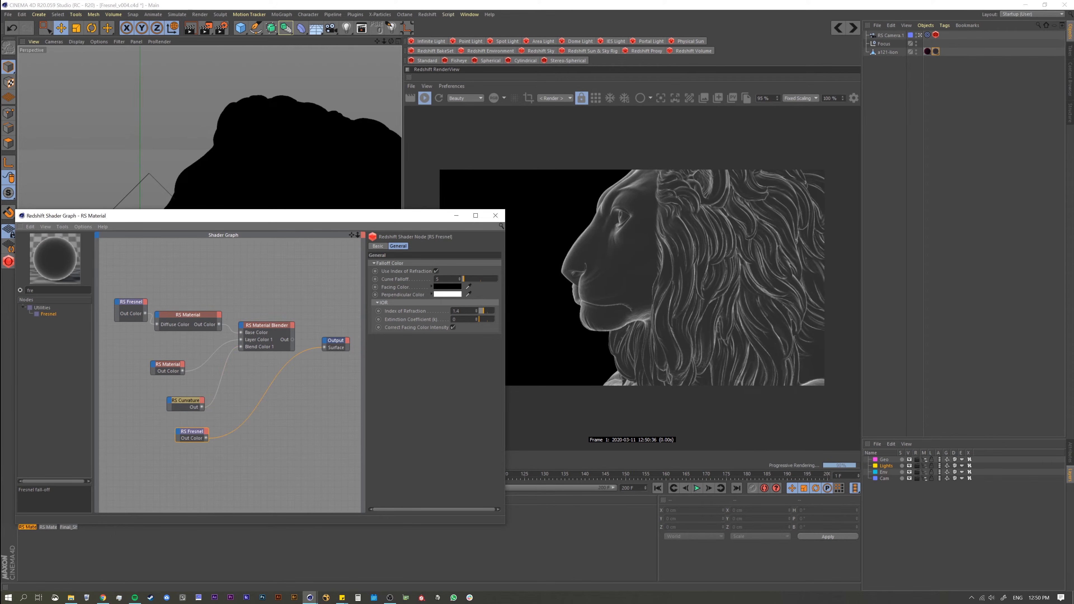
Step: Set the new Fresnel's index of refraction to 0.835, disable Use Index of Refraction, and raise the curve falloff for thinner edges
drag(482, 310, 480, 312)
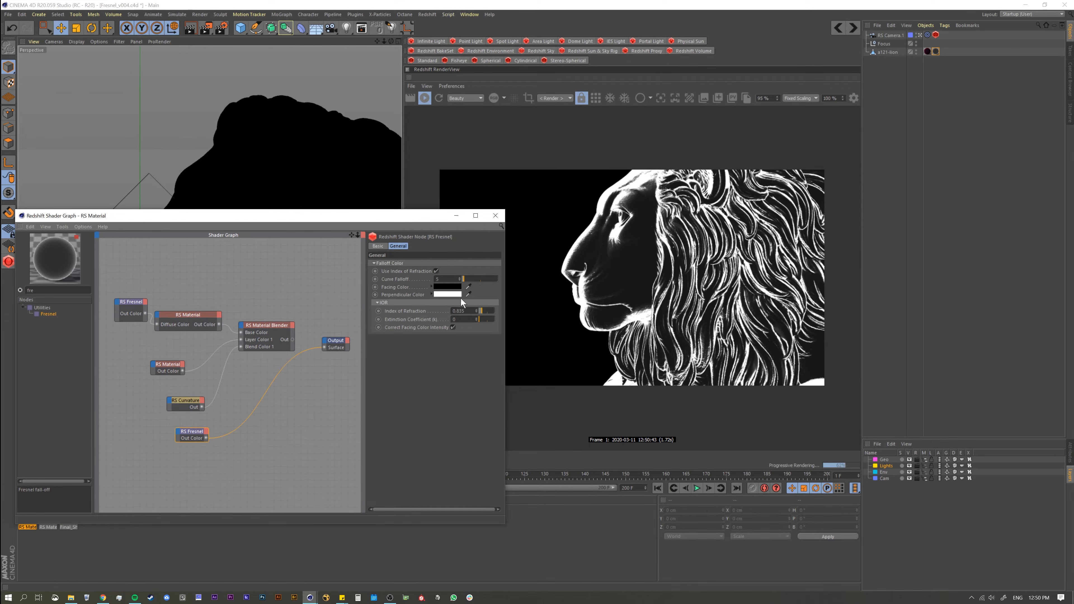
click(436, 272)
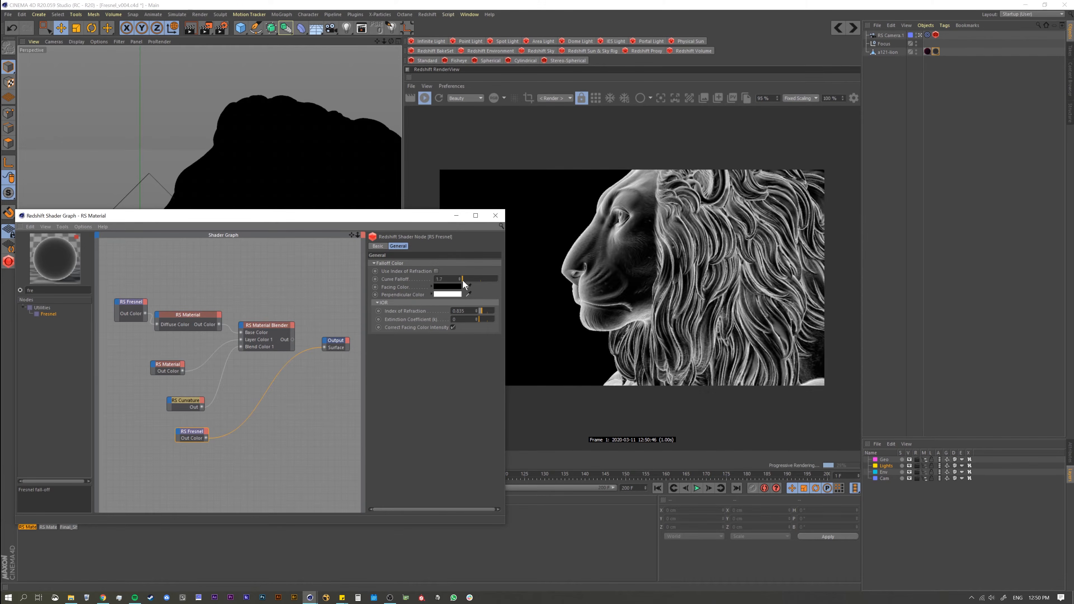
drag(463, 280, 358, 266)
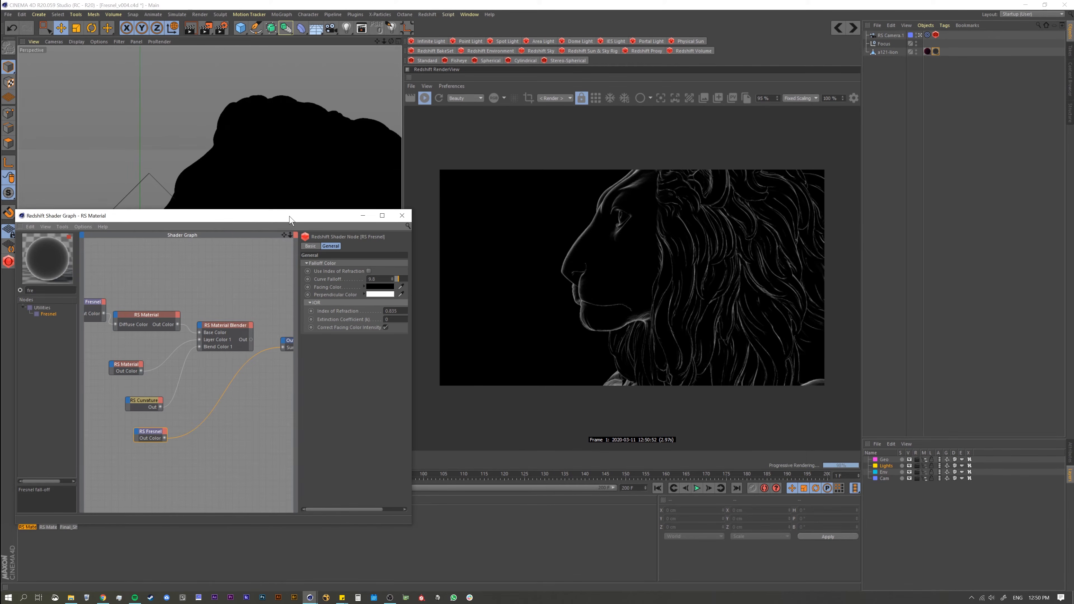
drag(436, 301, 433, 302)
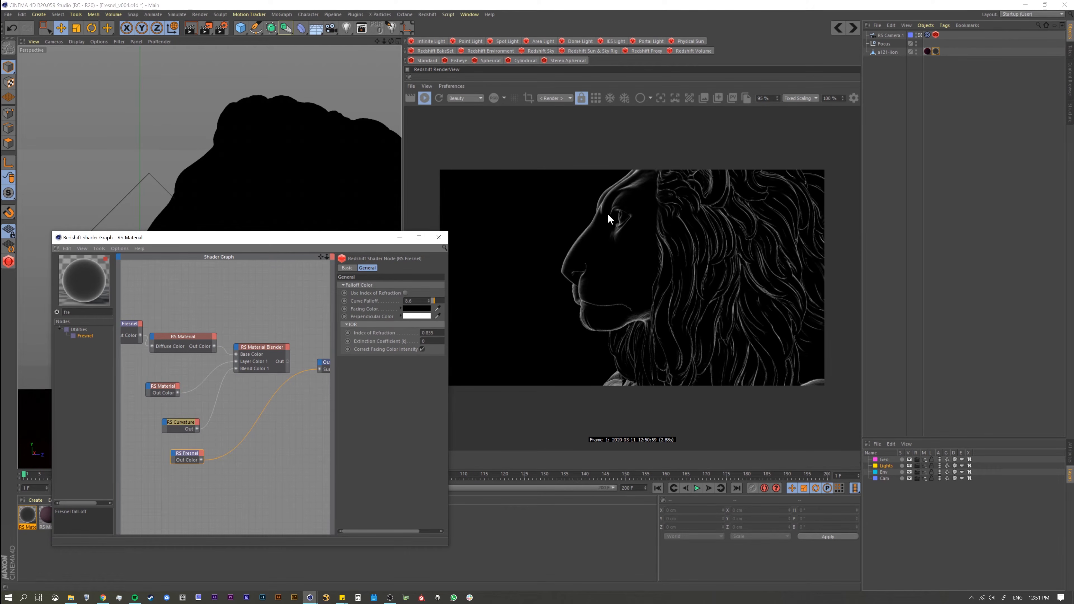
Step: Set the render view zoom to 125%
drag(778, 100, 773, 98)
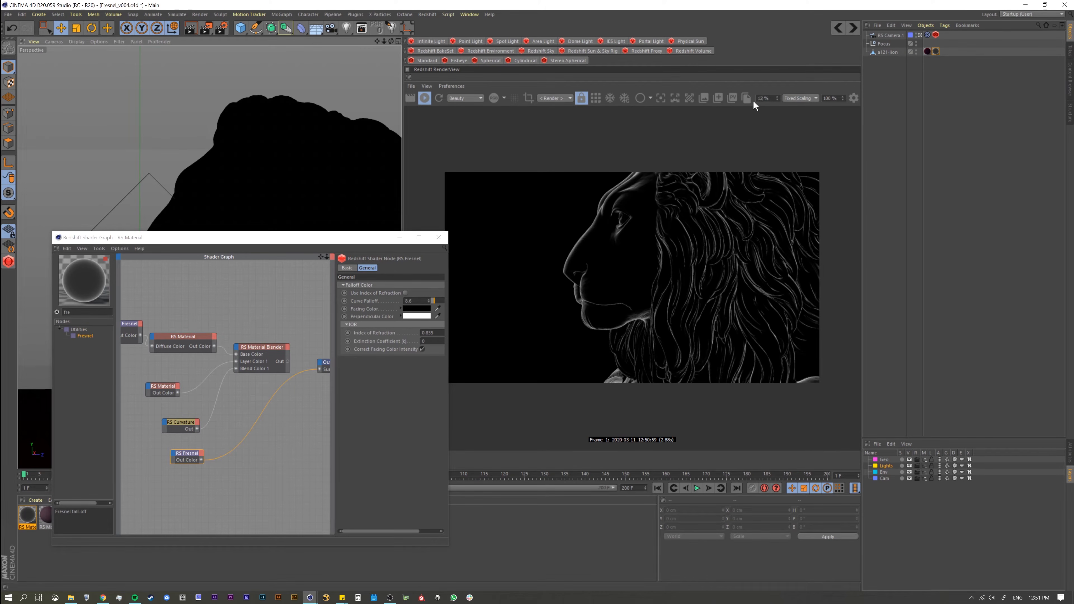
text(125)
key(Return)
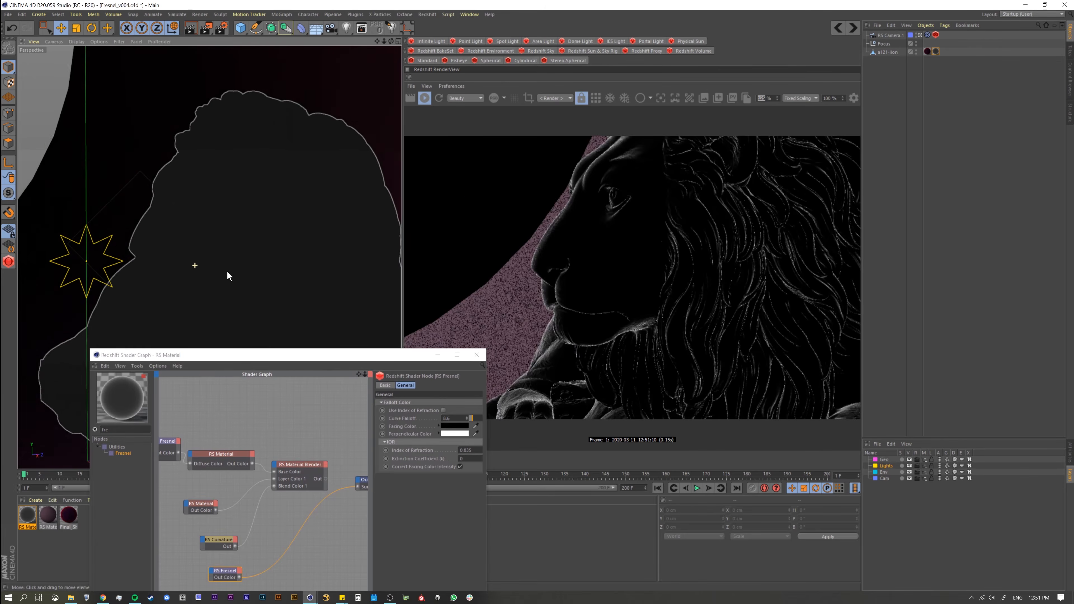
Step: View the lion from its other side and set the new Fresnel's curve falloff to 16.7
mouse_move(228, 273)
alt+mouse_down()
mouse_move(293, 283)
mouse_move(389, 268)
alt+mouse_up()
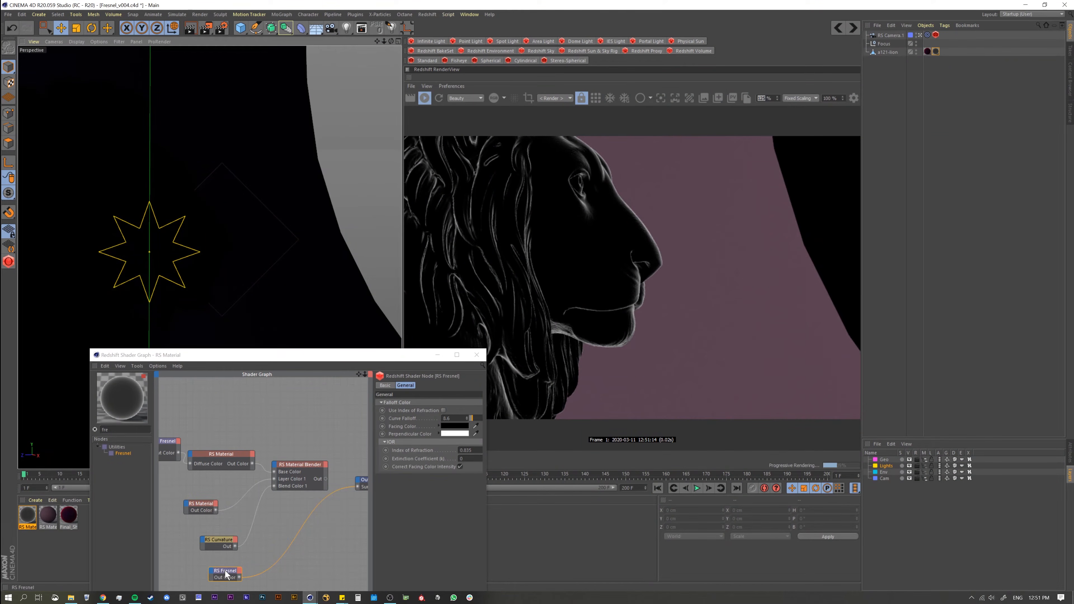
drag(226, 575, 229, 574)
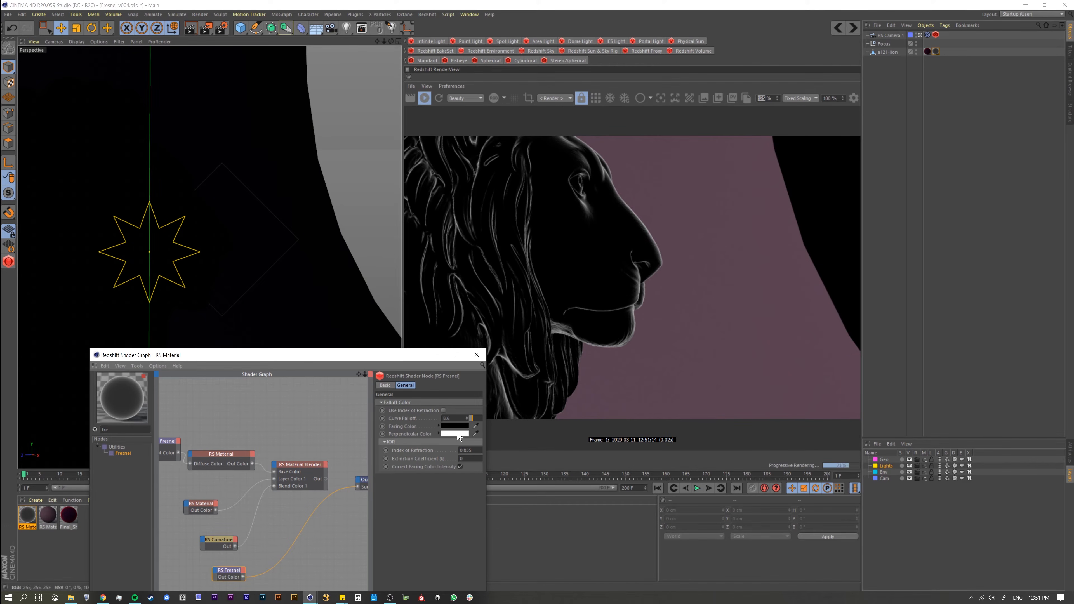
drag(471, 418, 480, 429)
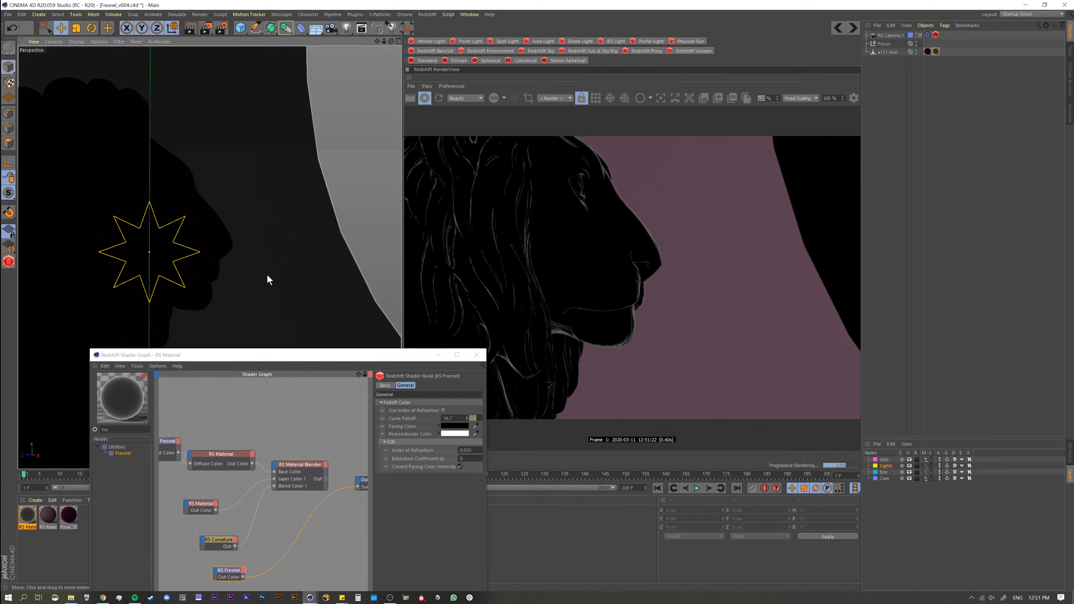
Step: Frame the lion object and examine the Fresnel edge mask on its face and mane in profile
mouse_move(267, 275)
alt+mouse_down()
mouse_move(196, 290)
mouse_move(260, 279)
alt+mouse_up()
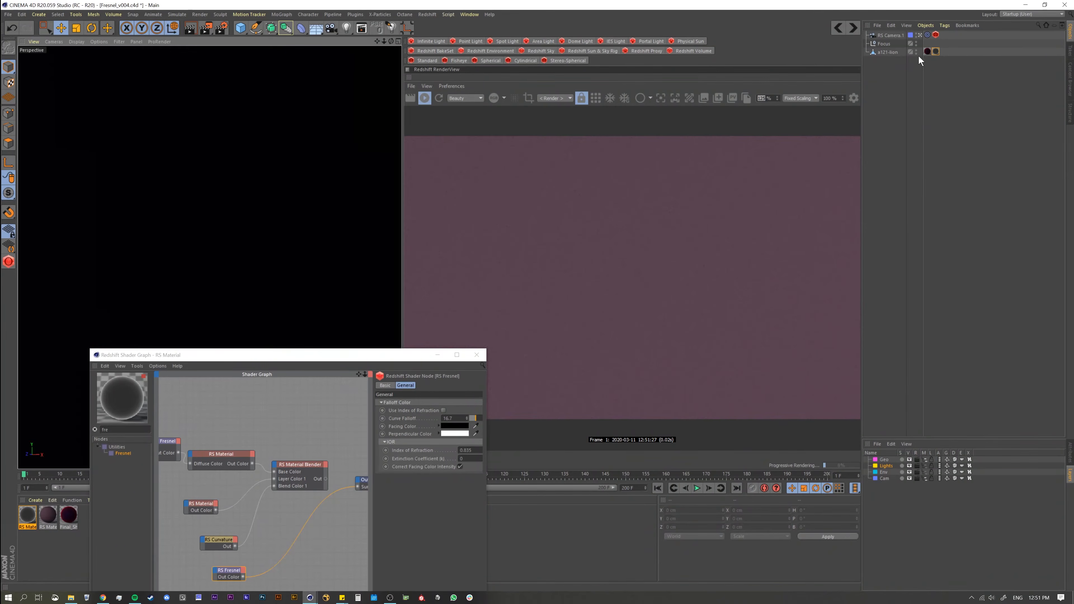
click(889, 54)
key(s)
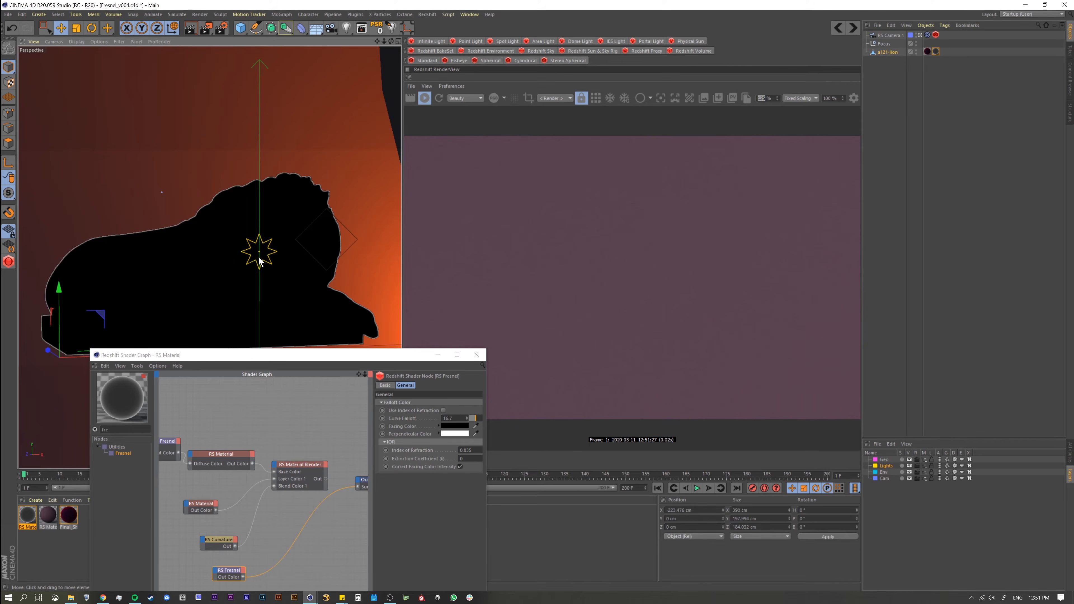
click(182, 287)
alt+drag(290, 275, 212, 264)
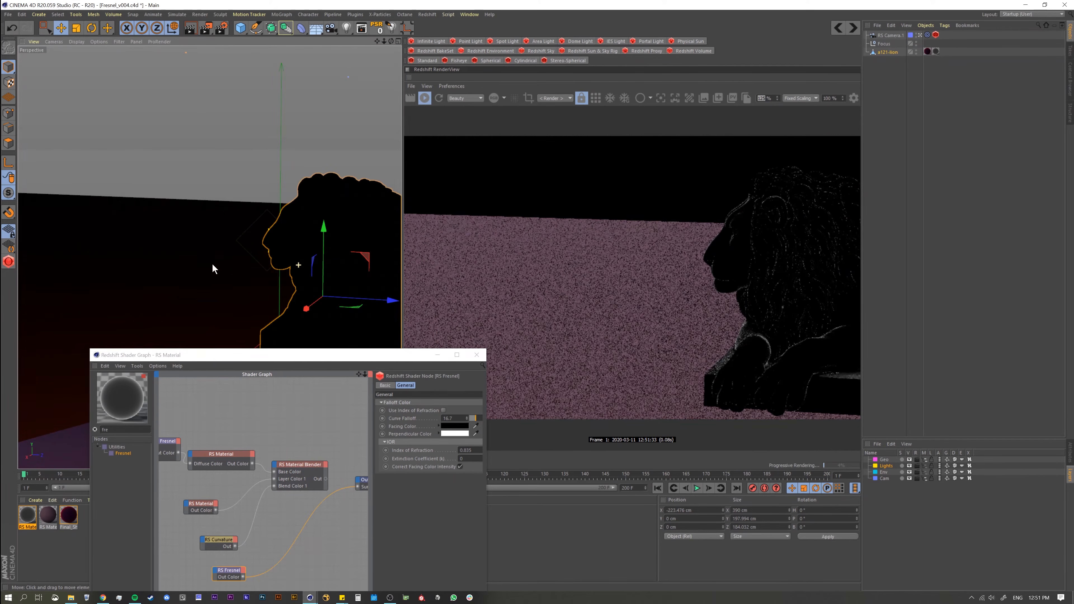
right_click(293, 250)
click(290, 243)
alt+right_drag(294, 244, 376, 211)
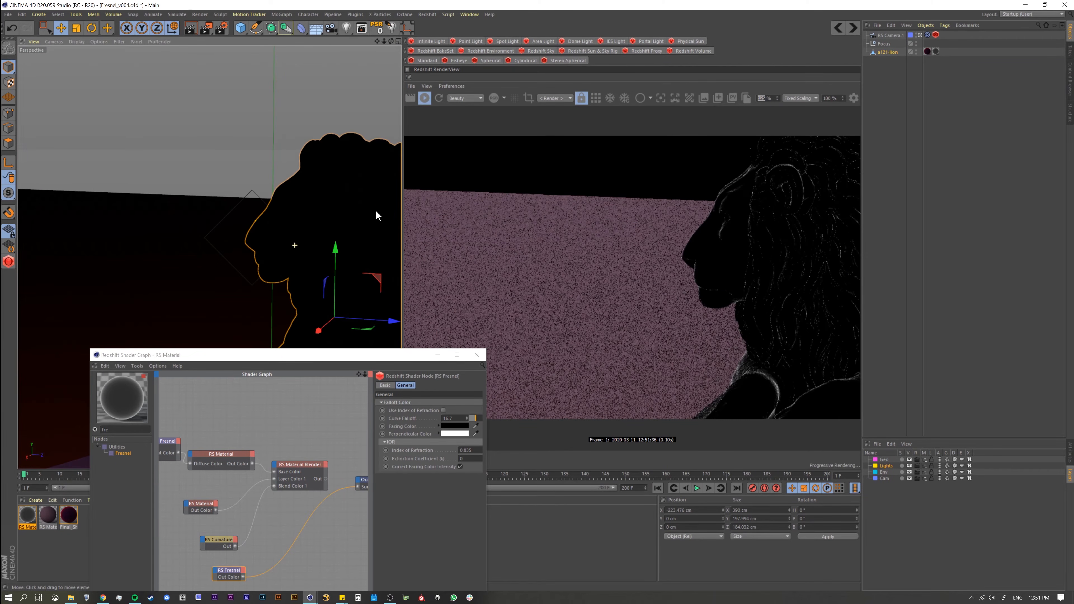
right_click(291, 242)
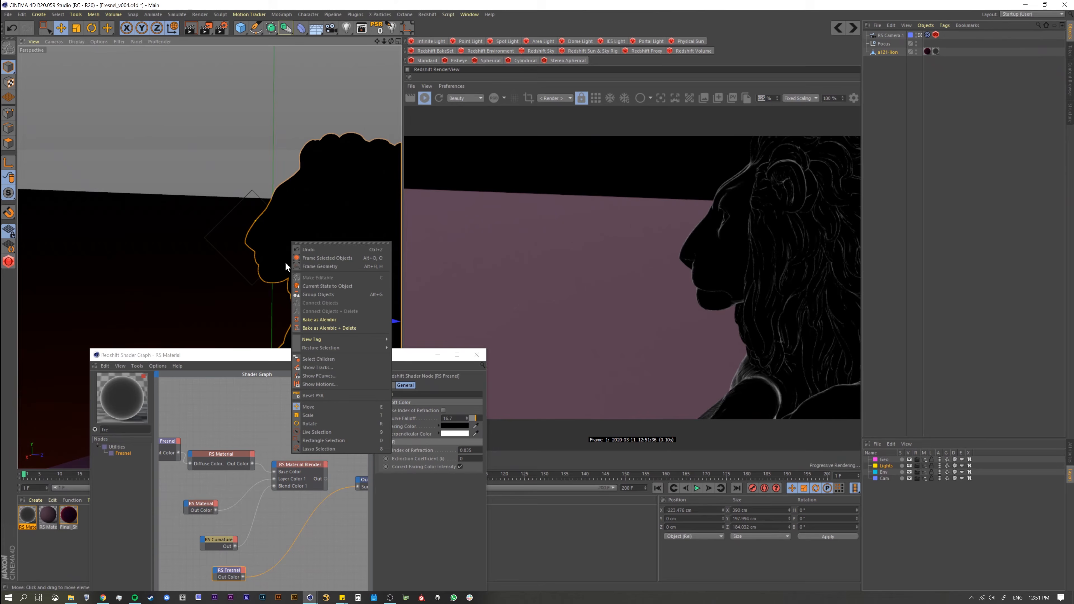
click(272, 253)
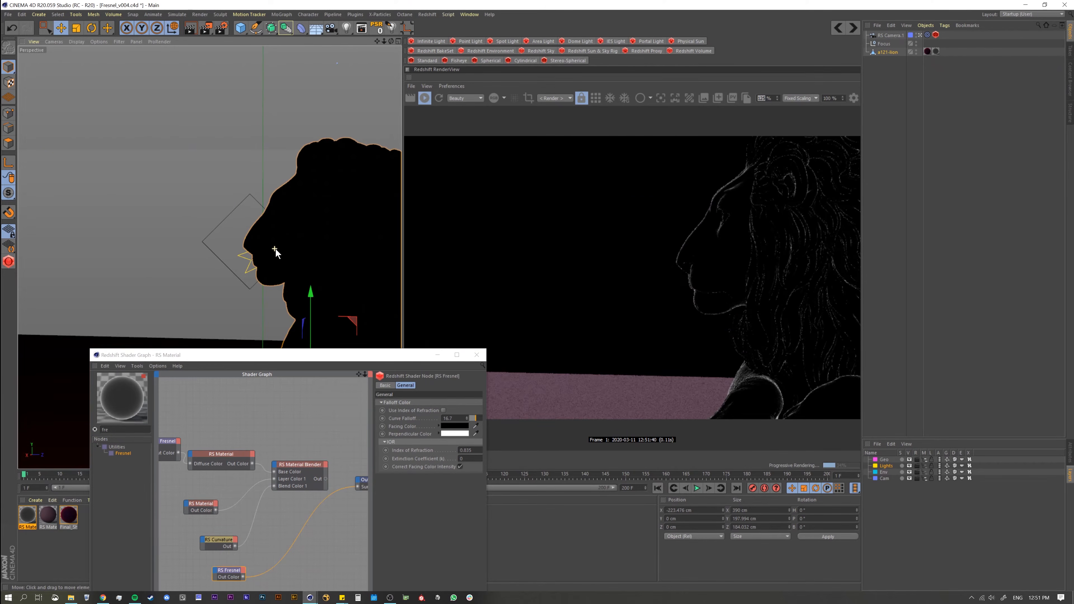
right_click(266, 252)
click(277, 242)
mouse_move(267, 240)
alt+mouse_down()
mouse_move(311, 249)
mouse_move(284, 240)
alt+mouse_up()
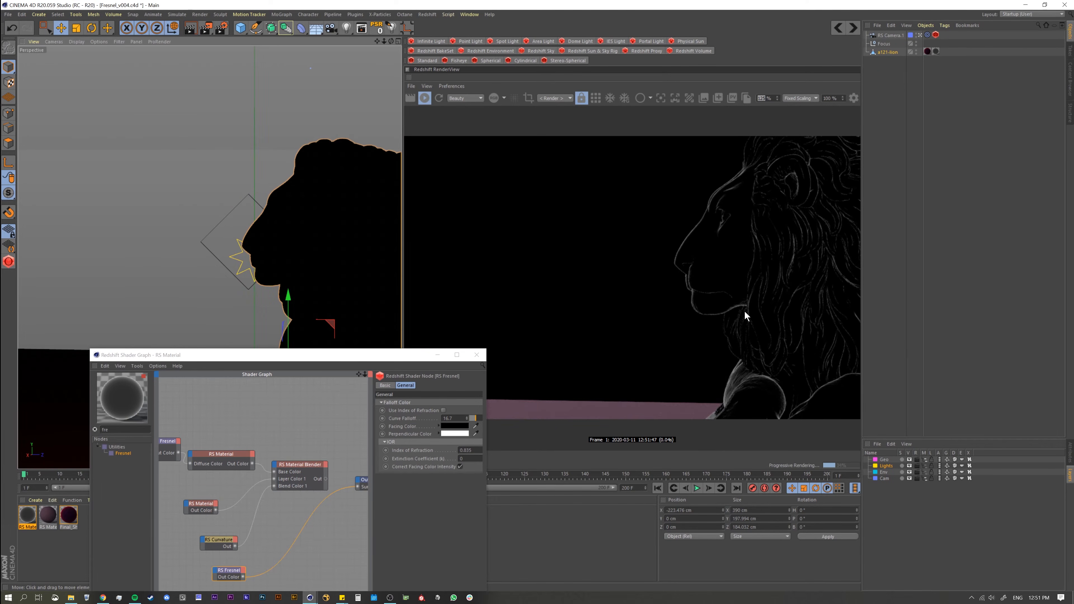
Step: Compare the Curvature and Fresnel masks on the lion's profile by sending each to the Output in turn
click(224, 546)
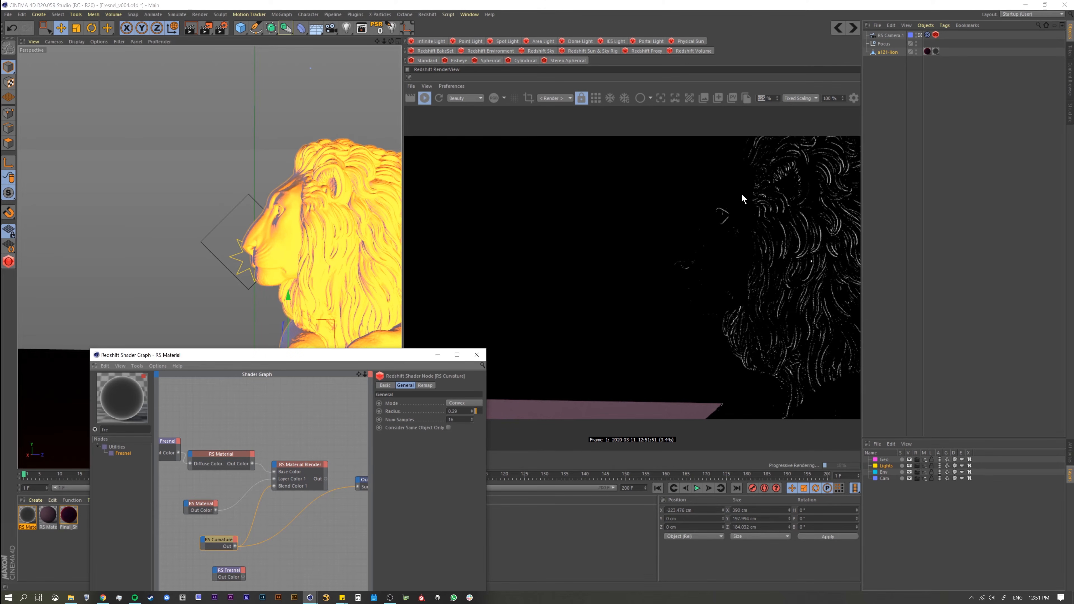
click(228, 571)
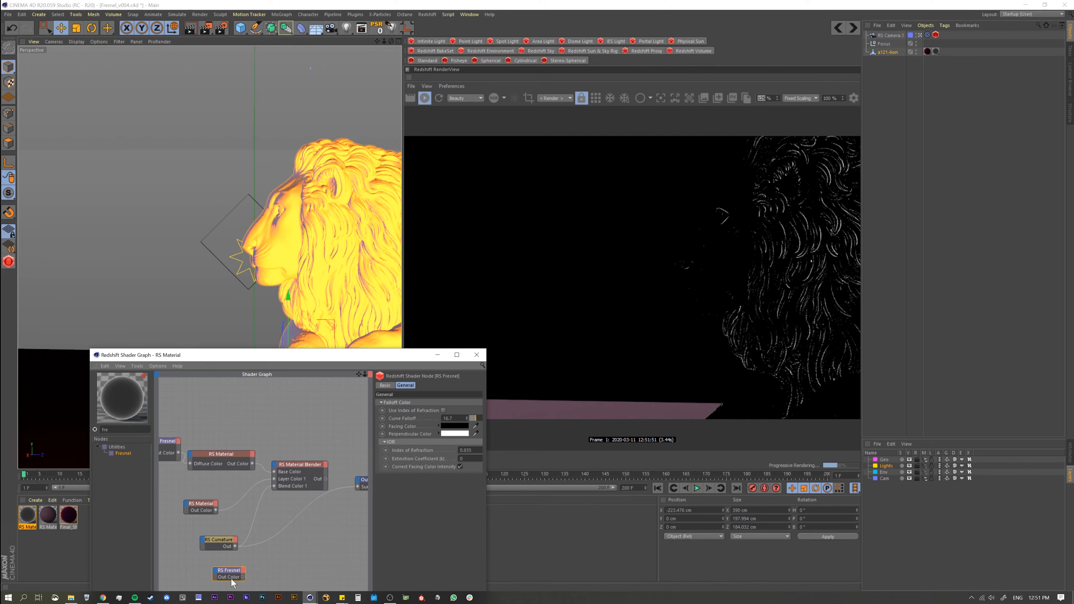
key(o)
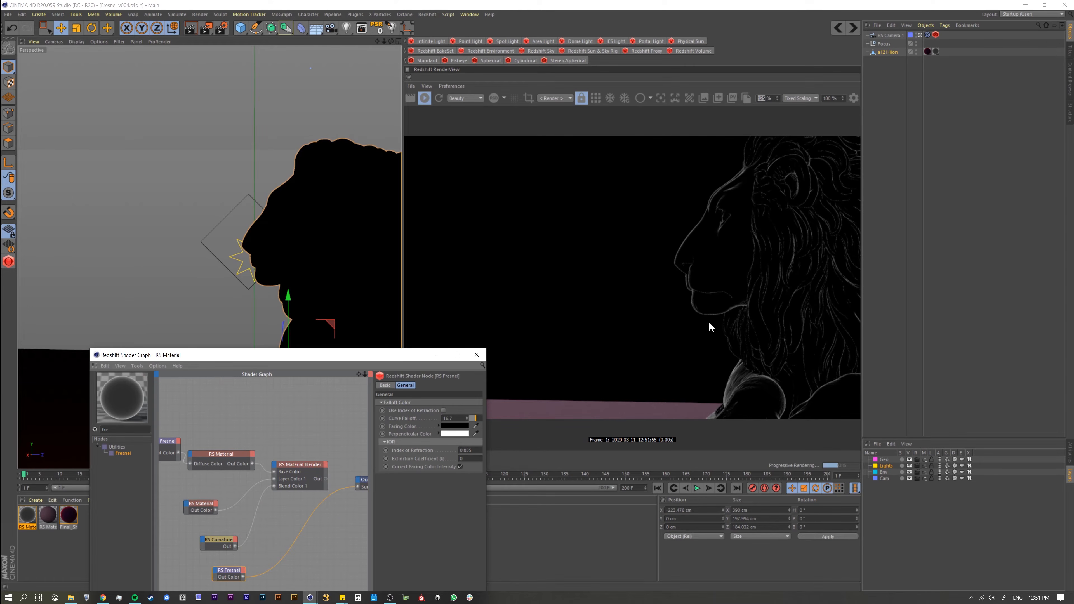
Step: Add a Color Layer node to the graph beside the new Fresnel node
drag(261, 357, 232, 253)
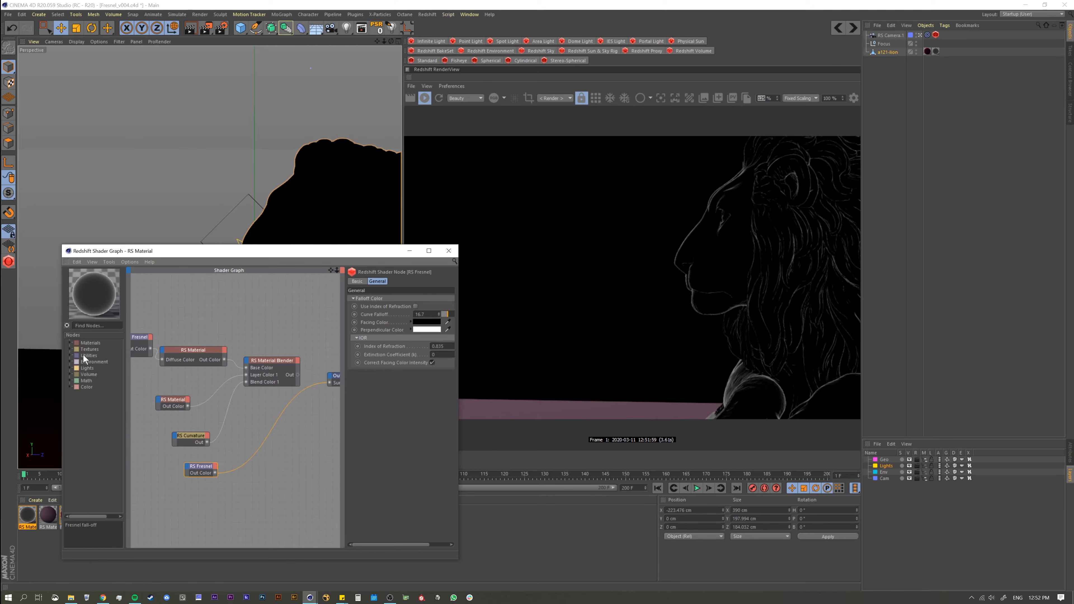
click(70, 387)
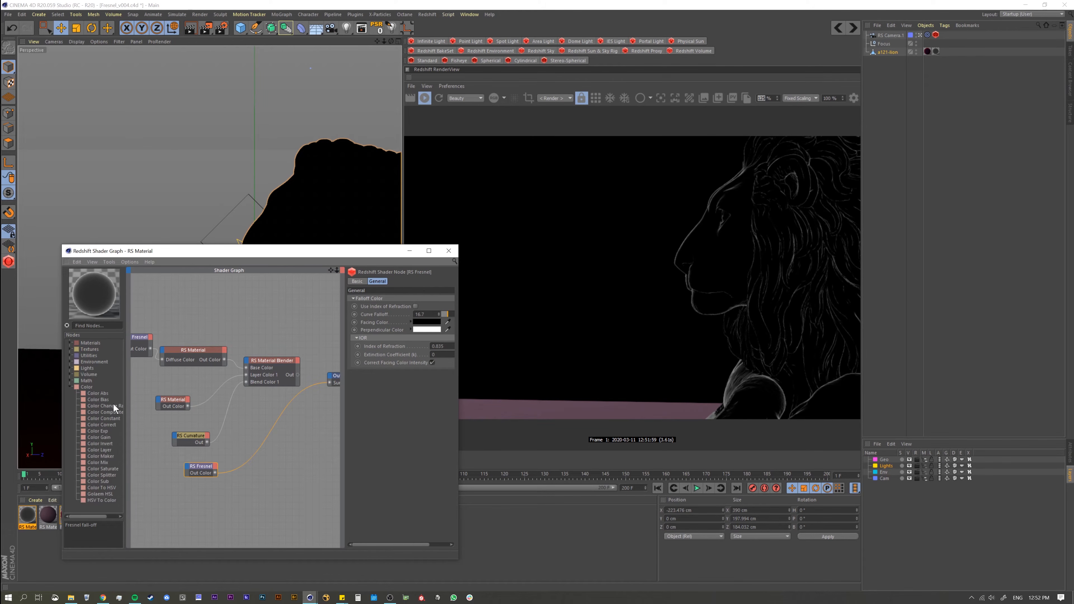
drag(94, 449, 271, 459)
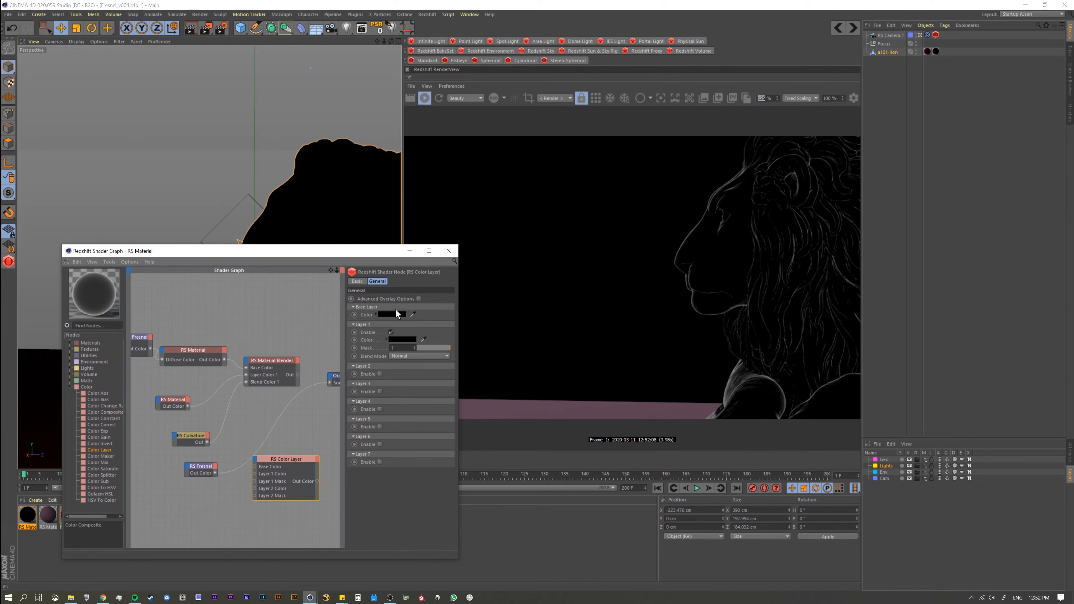
Step: Send the Curvature node to the Output and connect its output to the Color Layer's Layer 1 Mask
click(197, 468)
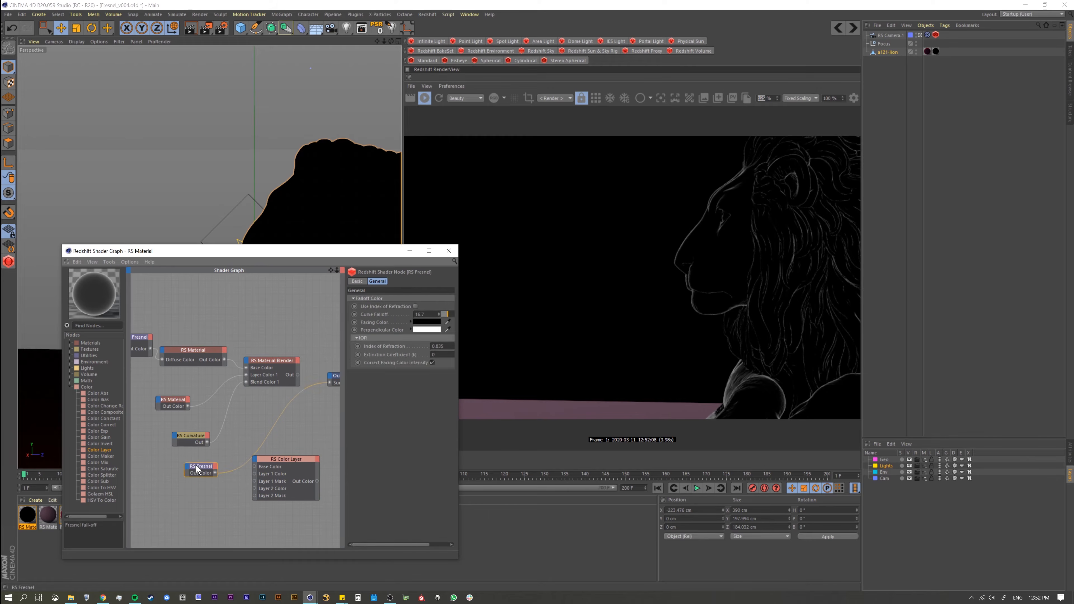
click(190, 436)
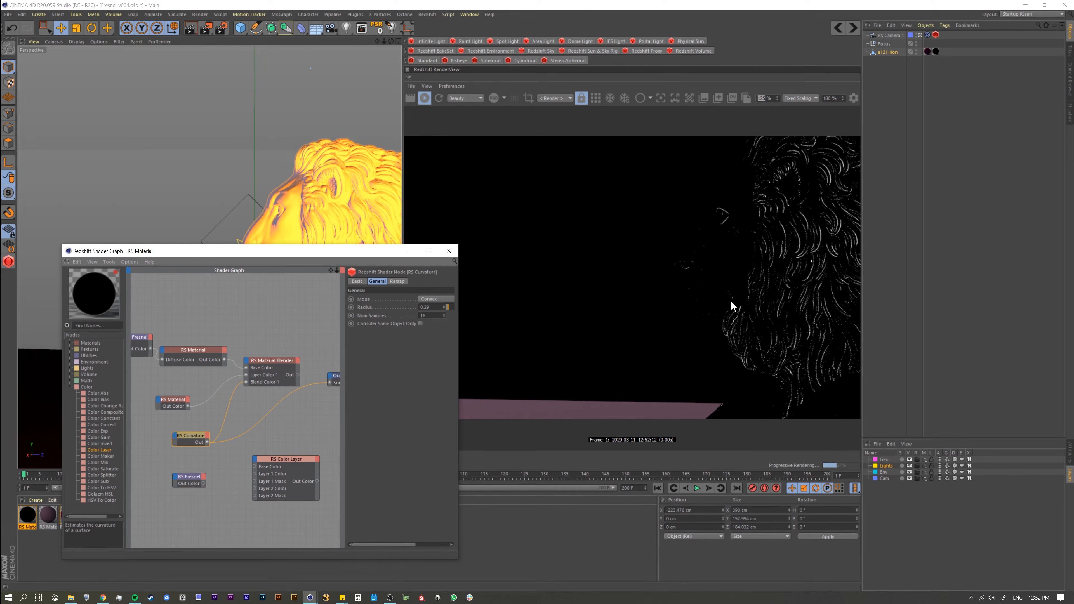
drag(271, 457, 263, 441)
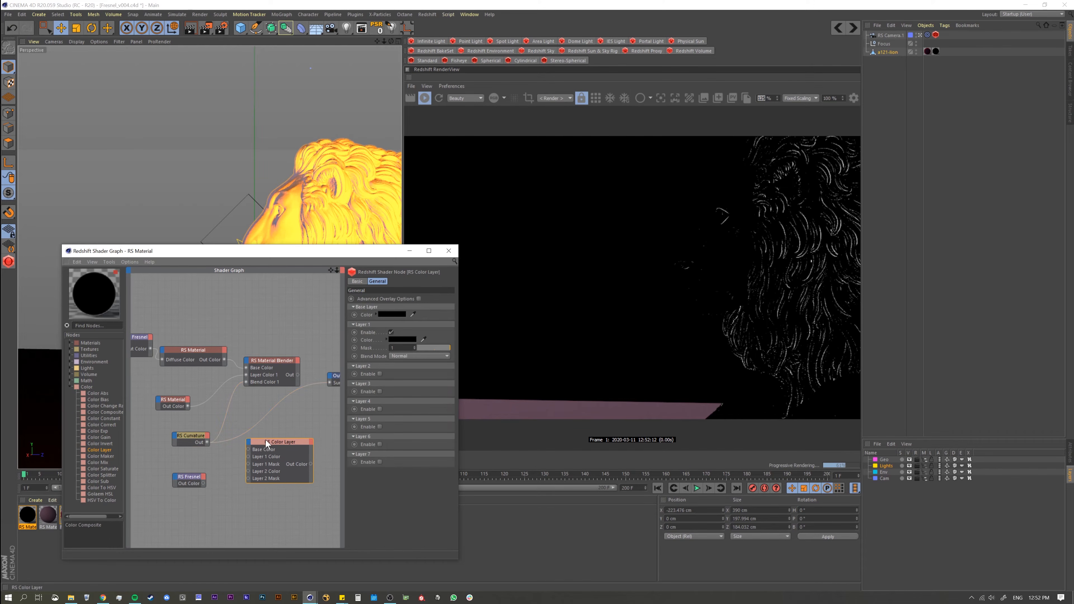
click(204, 443)
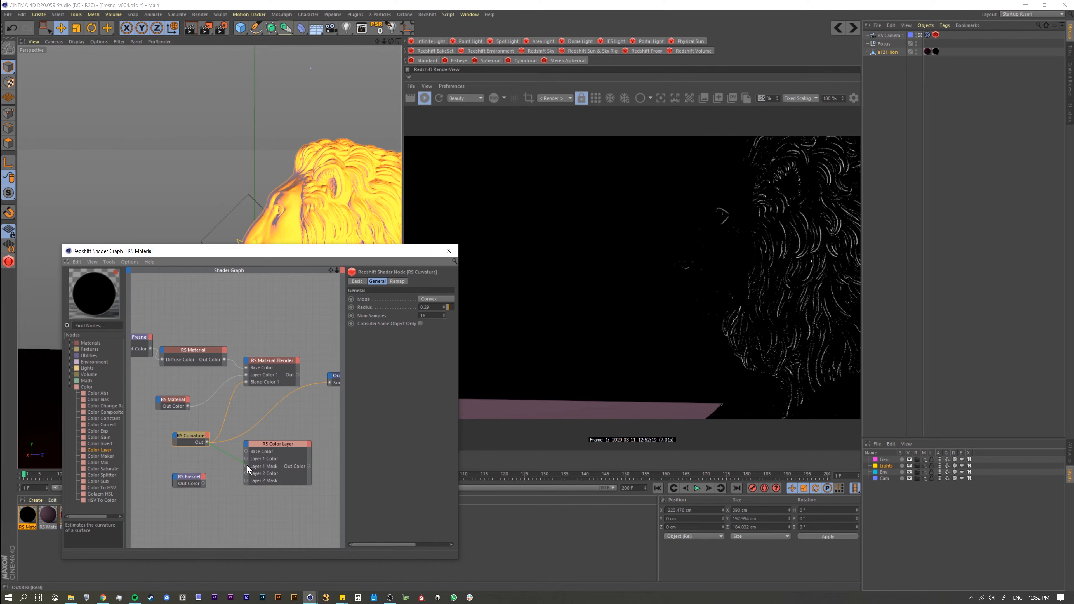
drag(246, 466, 246, 468)
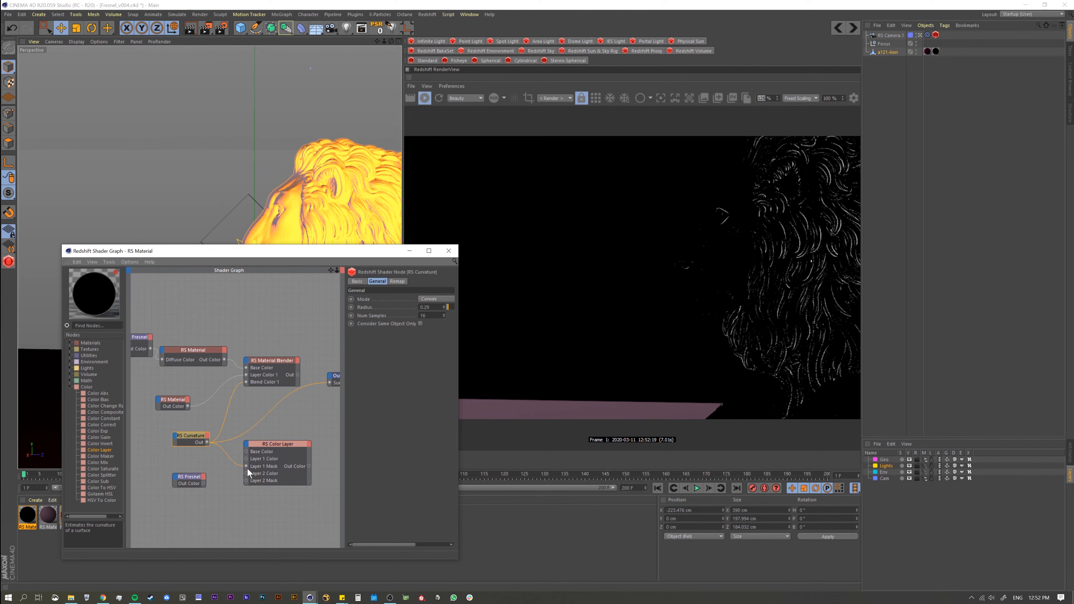
Step: Send the Color Layer to the Output and set its Layer 1 color to white
click(267, 449)
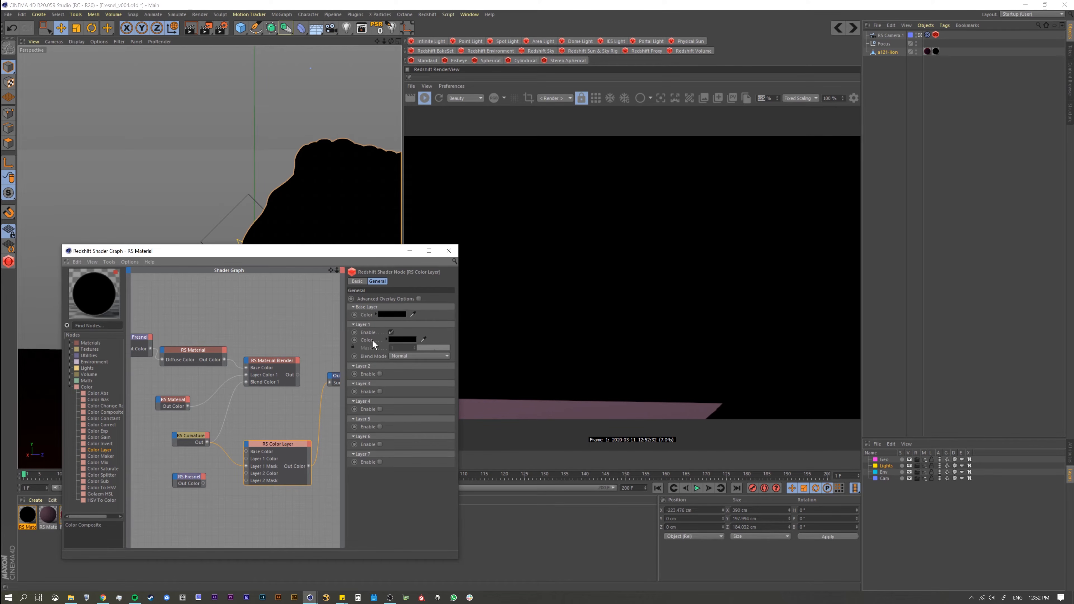
click(400, 339)
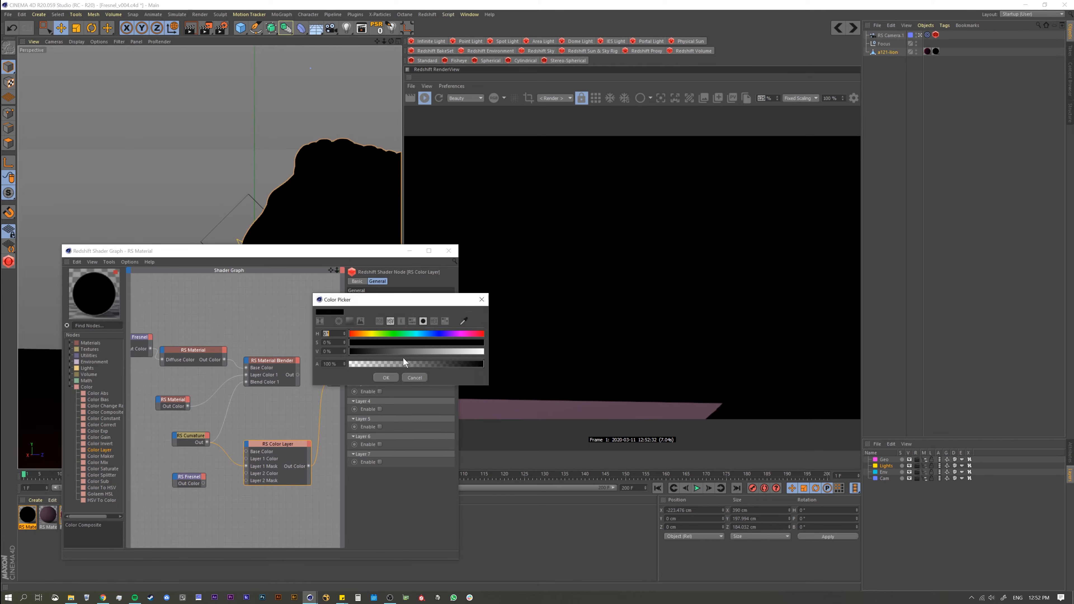
click(383, 376)
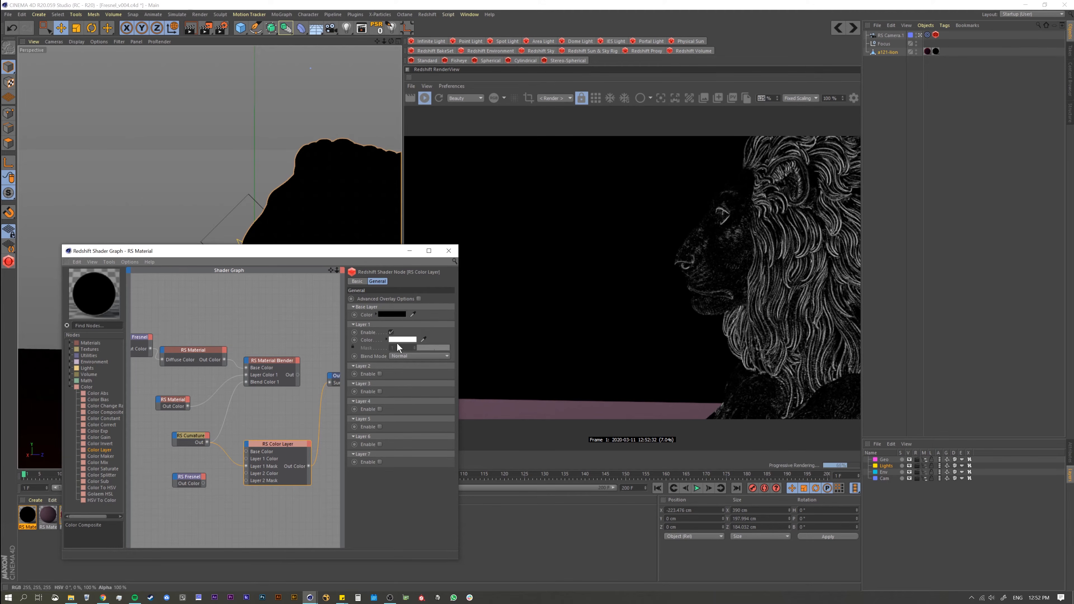
Step: Compare the raw Curvature mask with the Color Layer's result by sending each to the Output
drag(195, 436, 207, 436)
key(alt+o)
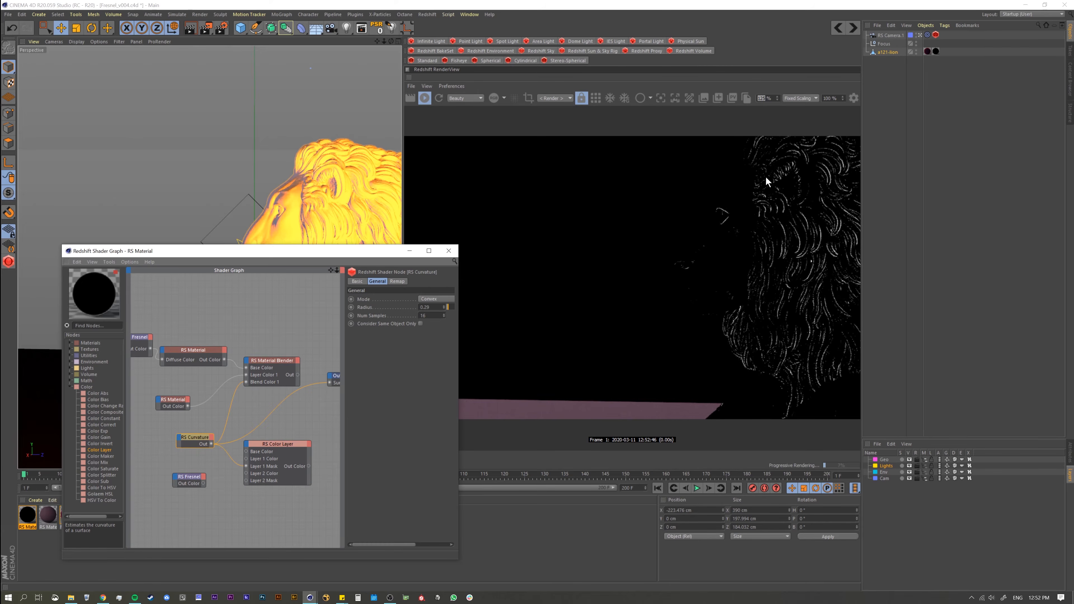
click(278, 440)
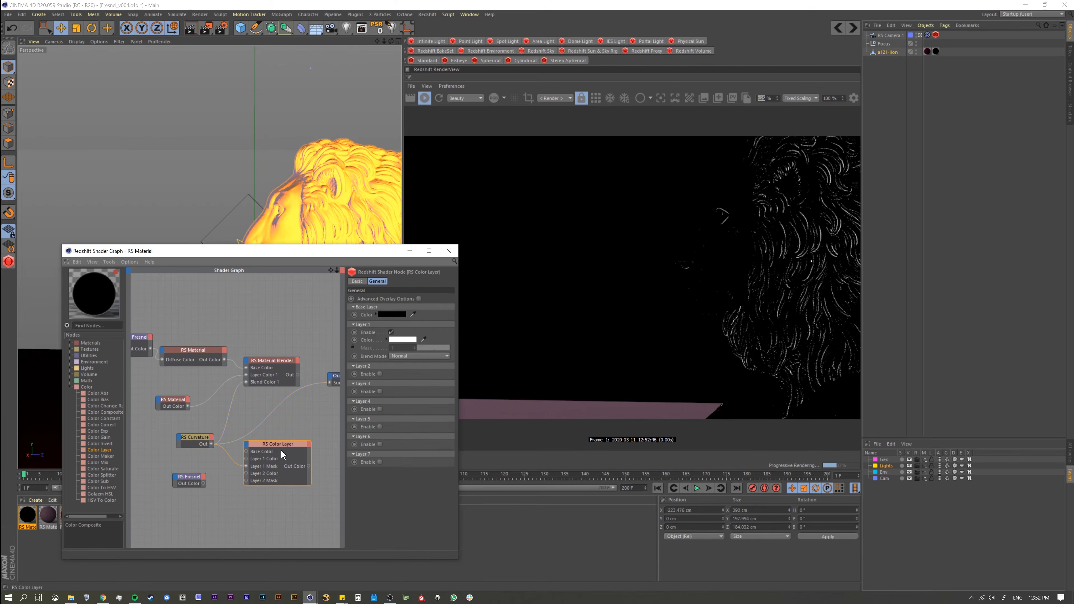
key(alt+o)
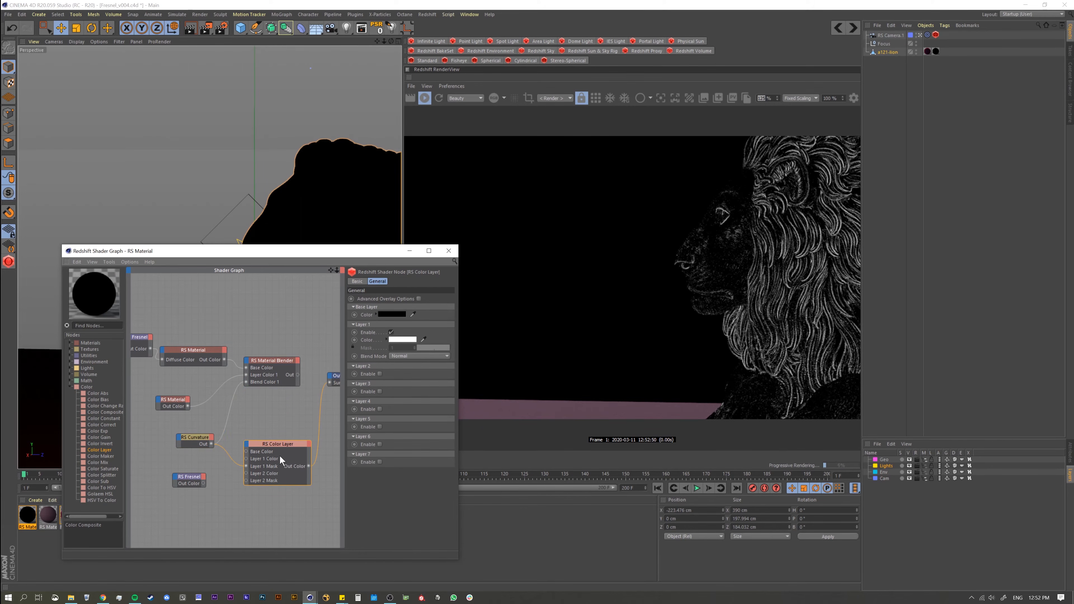
Step: Try the Add blend mode on the Color Layer's Layer 1 and shift the node slightly
click(400, 355)
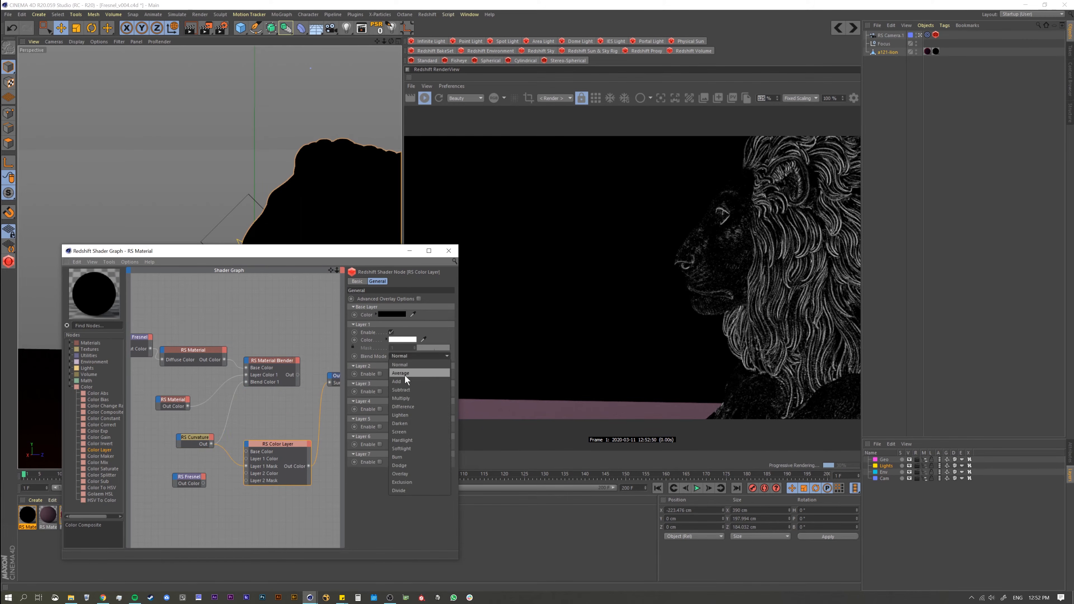
click(411, 389)
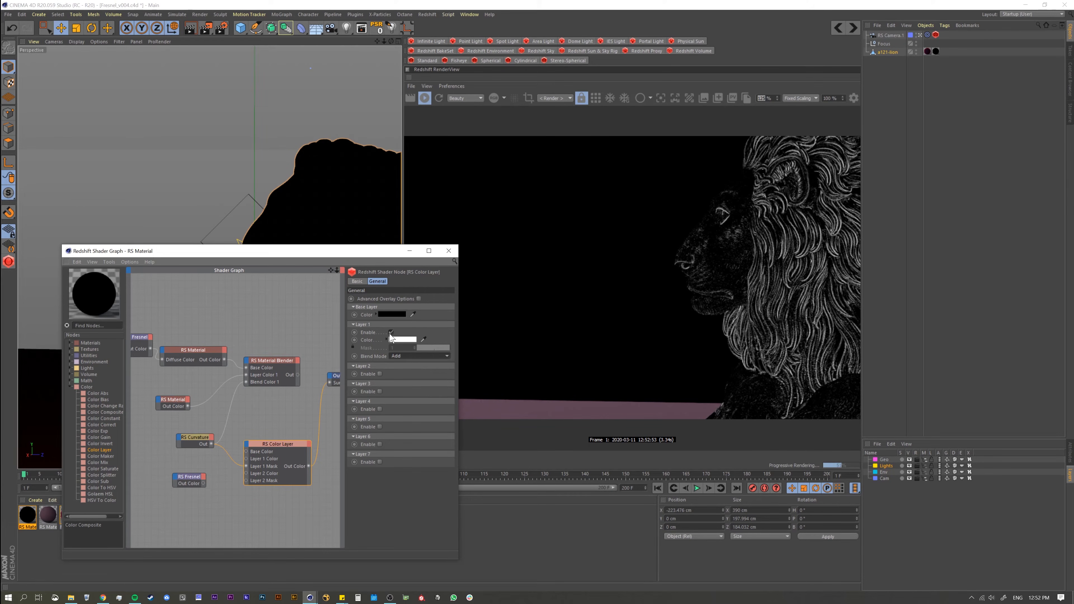
drag(262, 444, 273, 437)
Step: Connect the new Fresnel's Out Color to the Color Layer's Layer 2 Mask and reposition the Color Layer node
drag(193, 481, 197, 476)
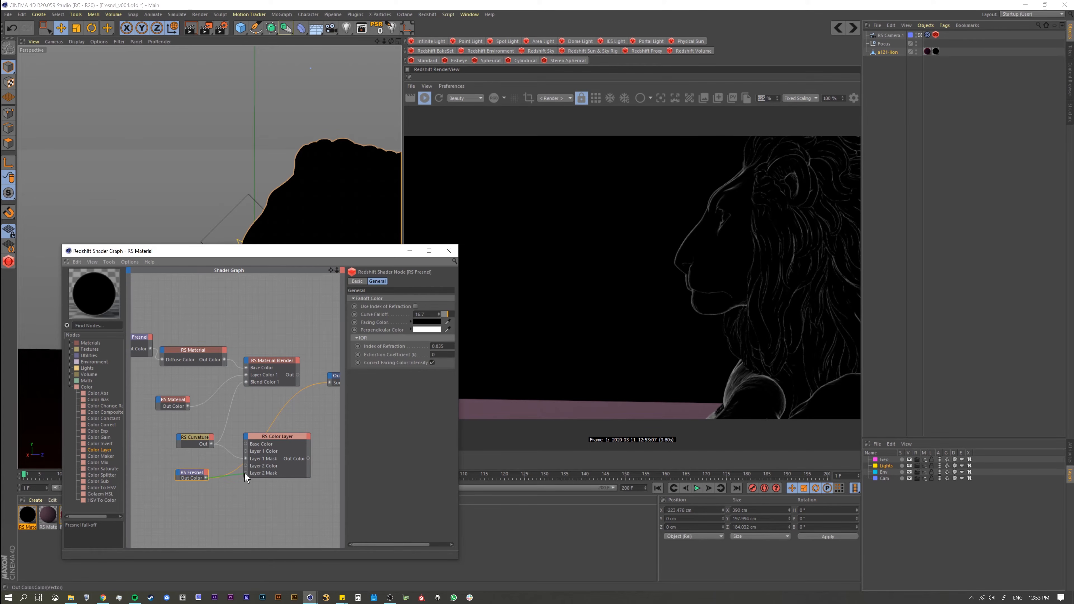
drag(245, 474, 247, 474)
drag(279, 440, 295, 452)
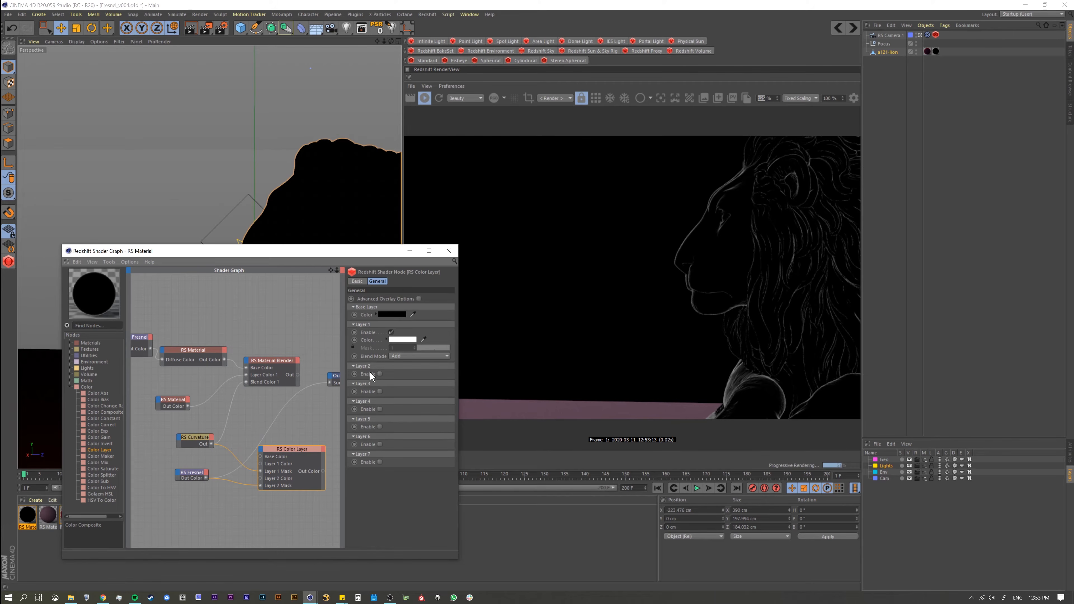
Step: Enable the Color Layer's Layer 2 with a white color and Screen blend mode, and send the node to the Output
click(380, 374)
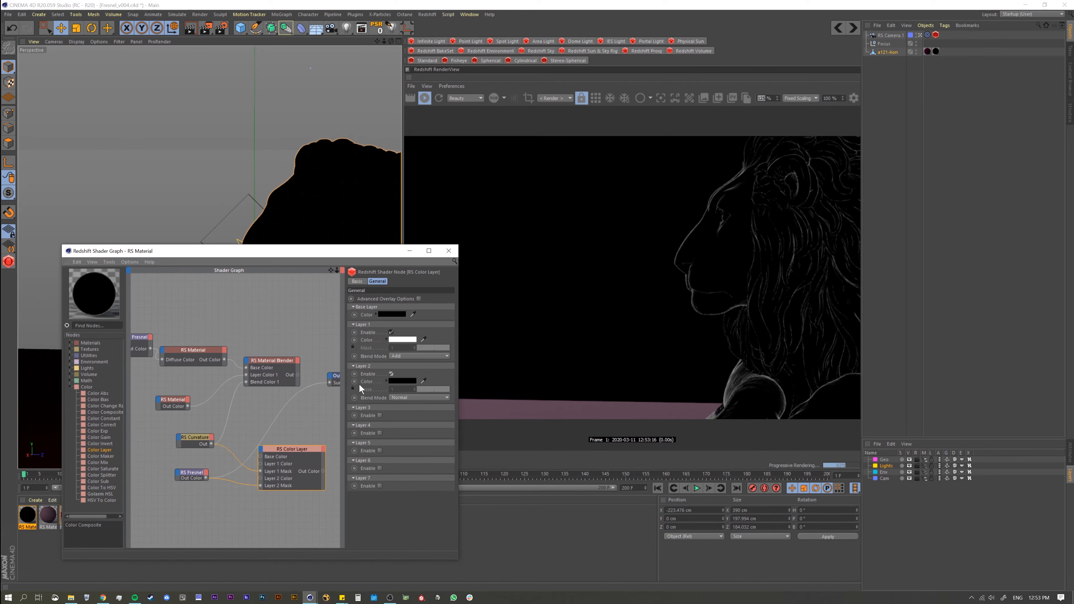
click(396, 380)
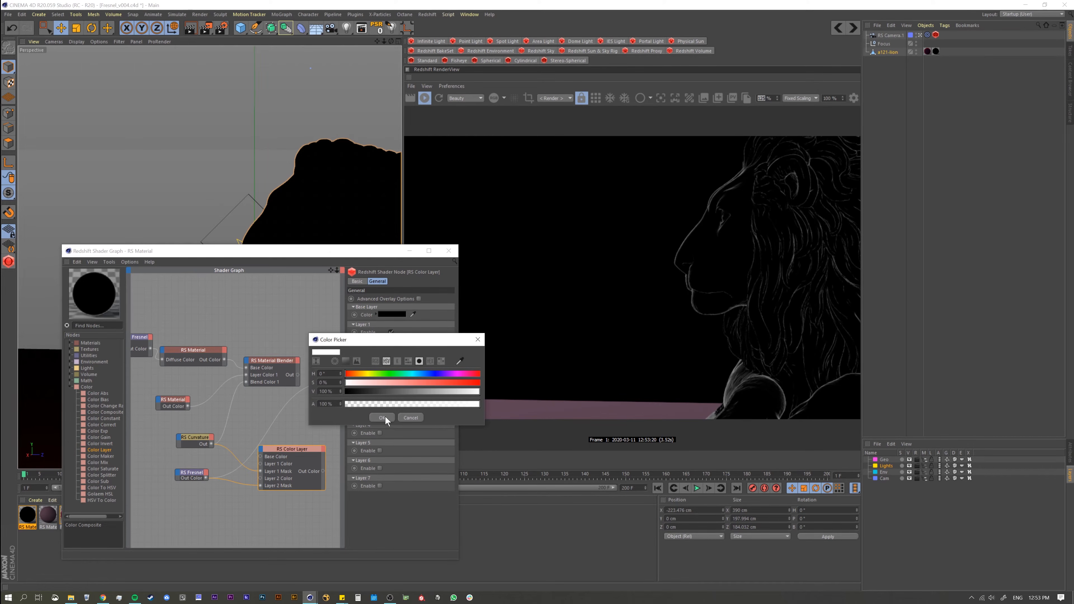
click(385, 416)
click(401, 397)
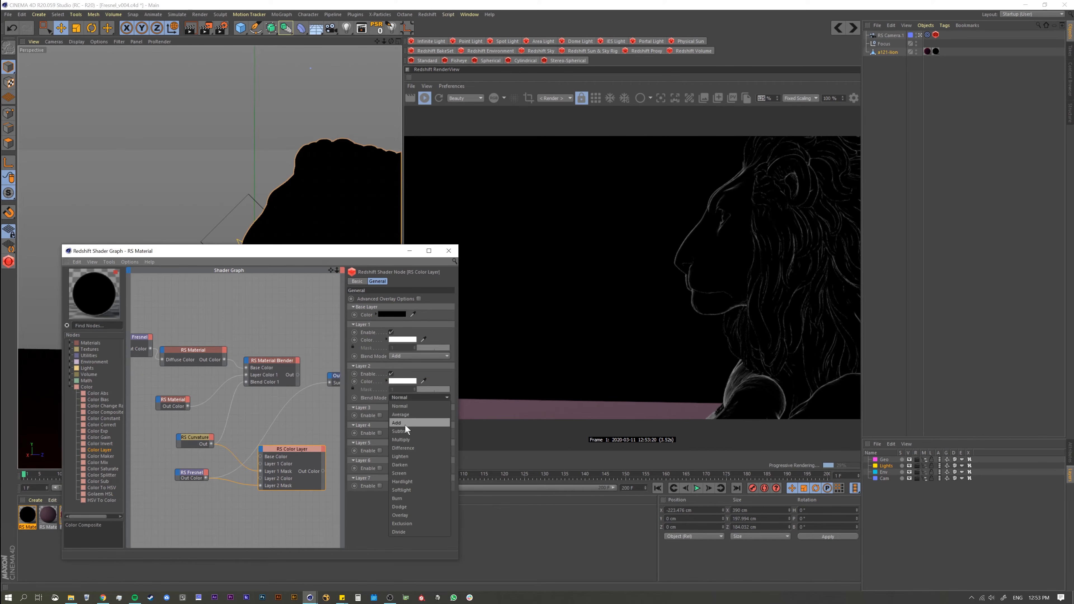
click(407, 472)
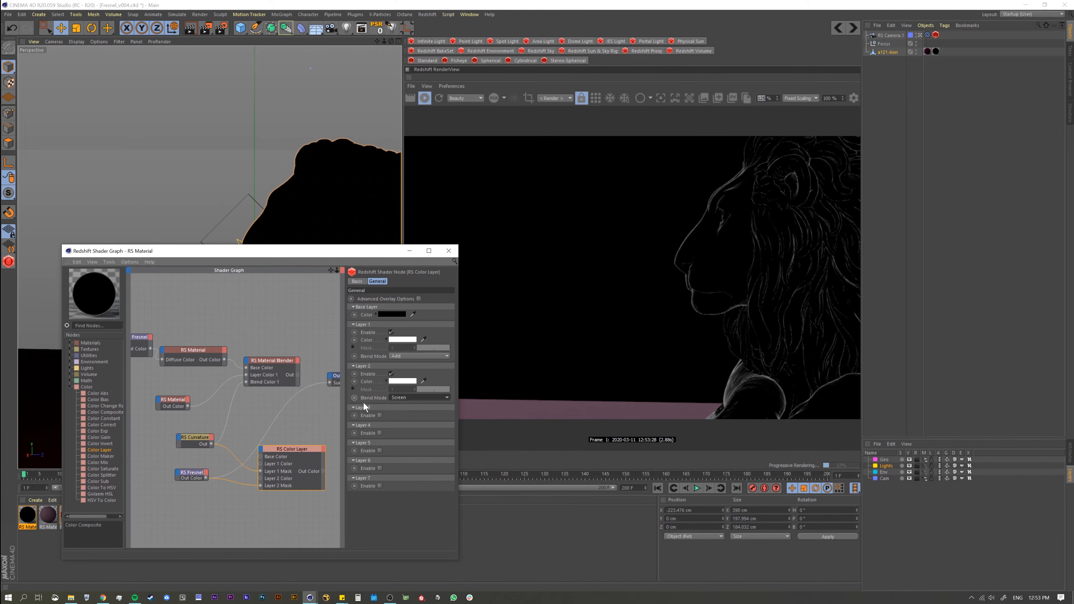
drag(310, 449, 316, 451)
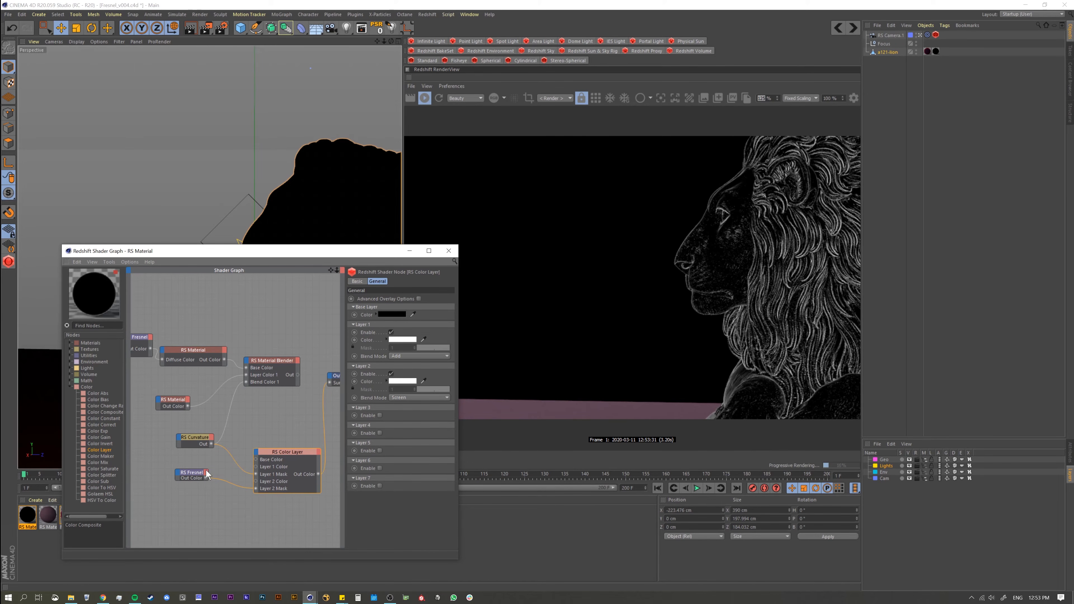
Step: Try the Normal blend mode on both Layer 2 and Layer 1 of the Color Layer
click(401, 400)
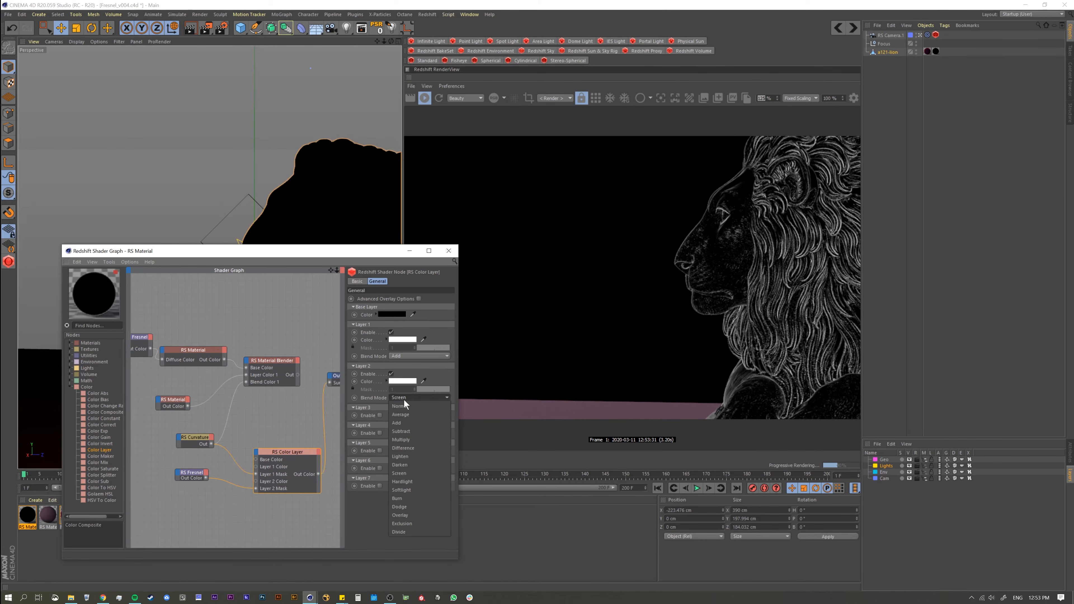
click(405, 405)
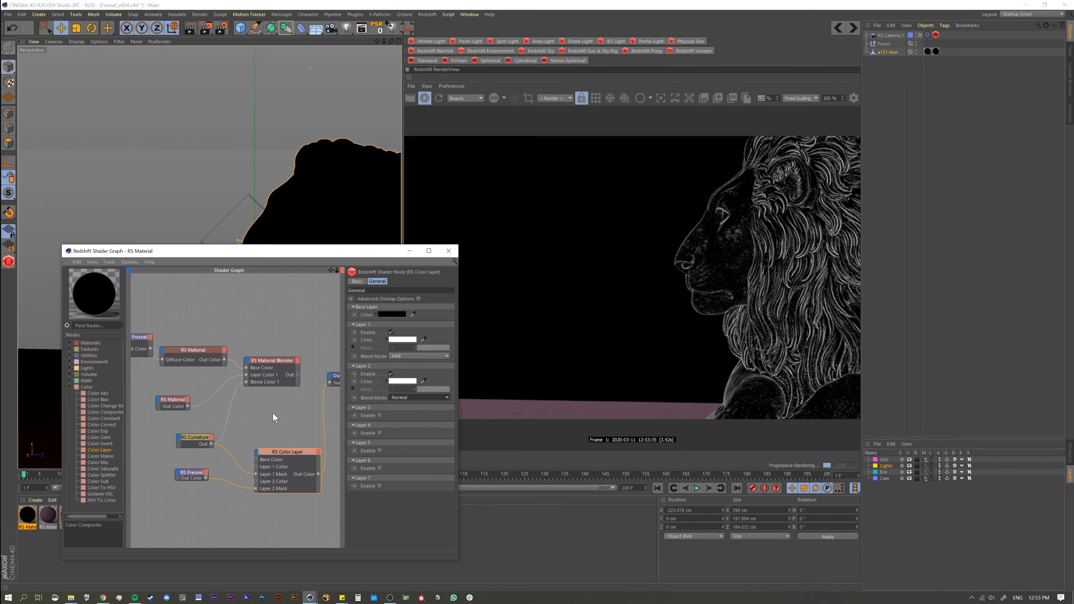
middle_drag(259, 414, 232, 407)
drag(255, 444, 245, 435)
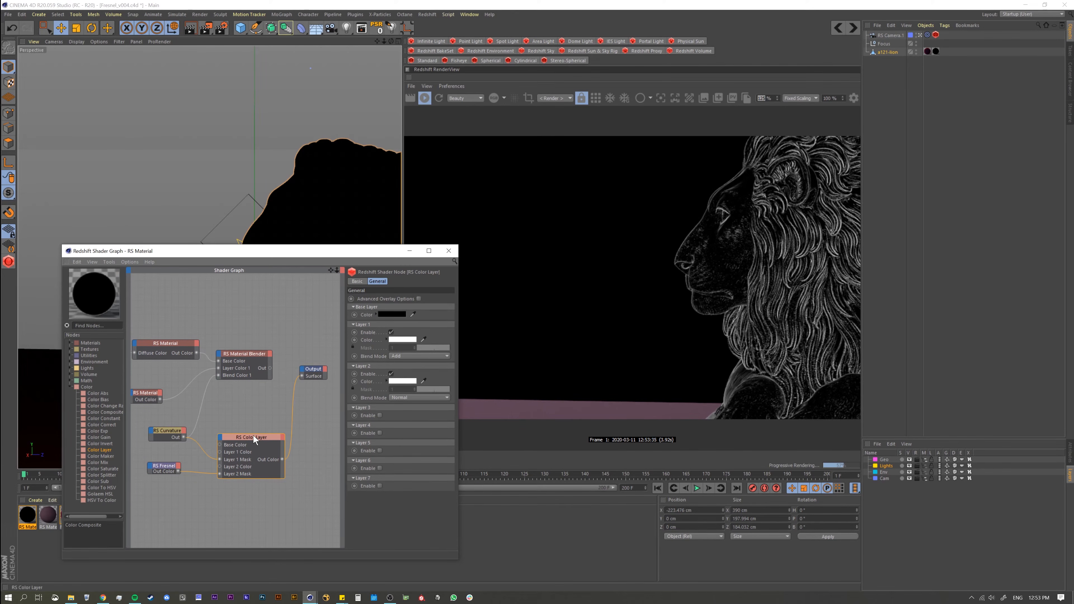
click(401, 359)
click(402, 364)
Step: Set the blend mode of both Layer 1 and Layer 2 in the Color Layer to Screen
click(403, 357)
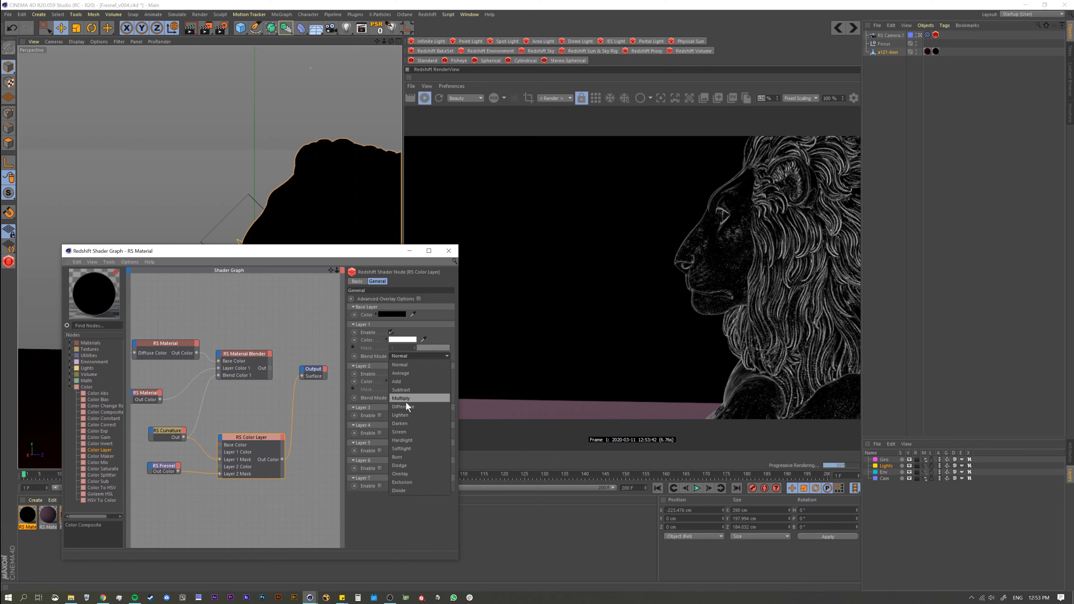
click(414, 431)
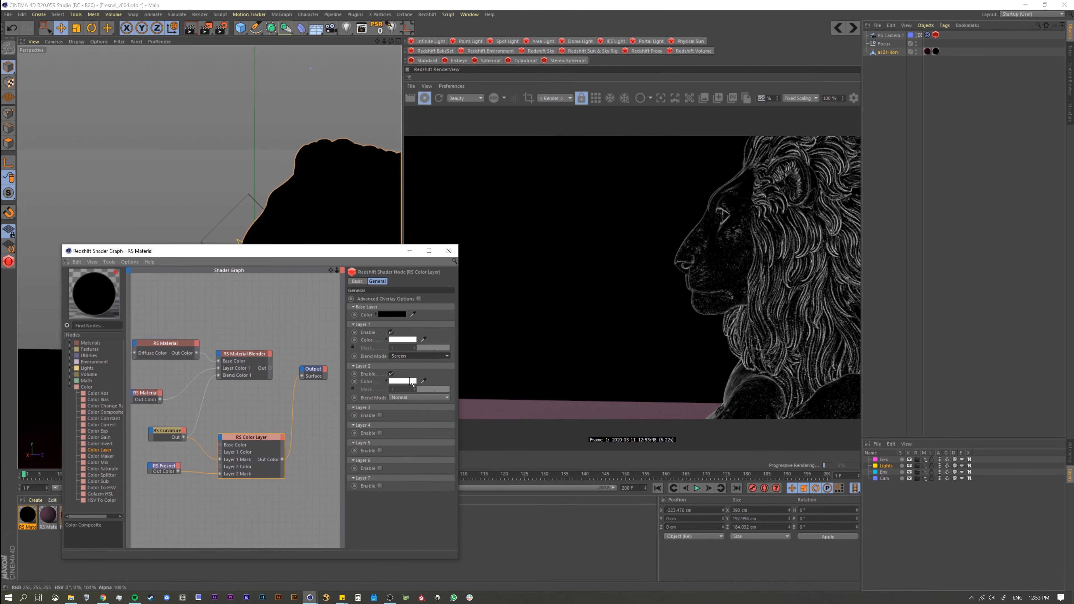
click(405, 400)
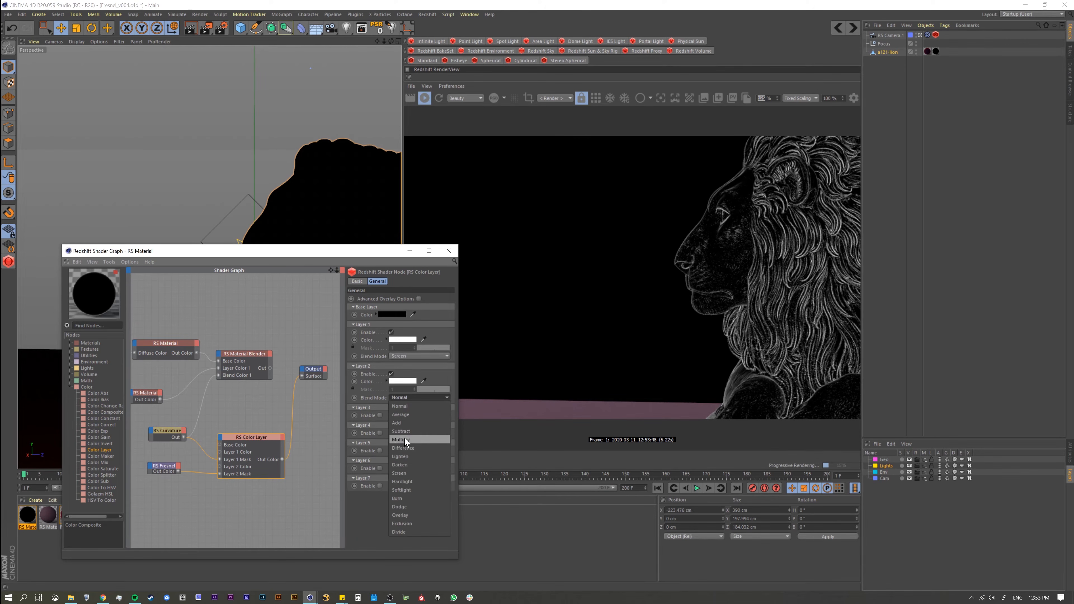
click(401, 472)
Step: Enlarge the render view and compare the Curvature, Fresnel and combined Color Layer masks by sending each to the Output
middle_drag(201, 439, 230, 436)
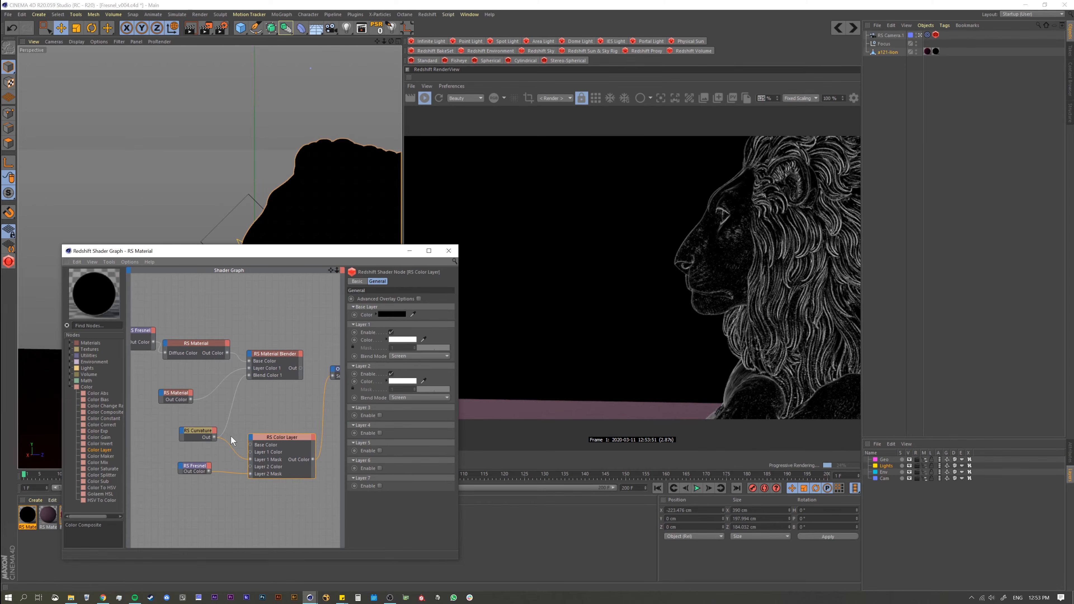
ctrl+alt+click(192, 431)
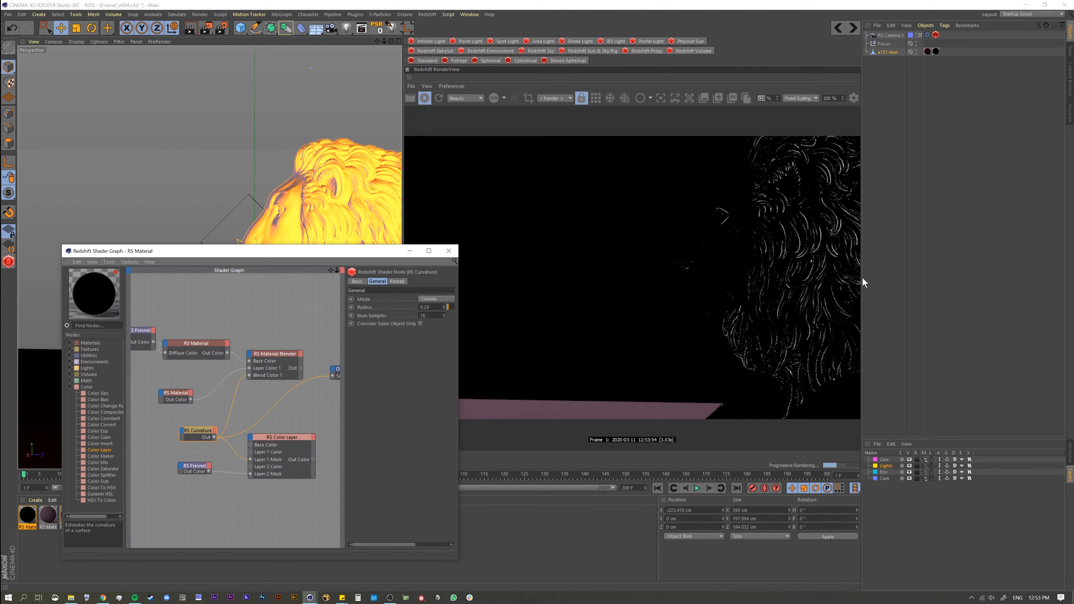
drag(862, 280, 946, 281)
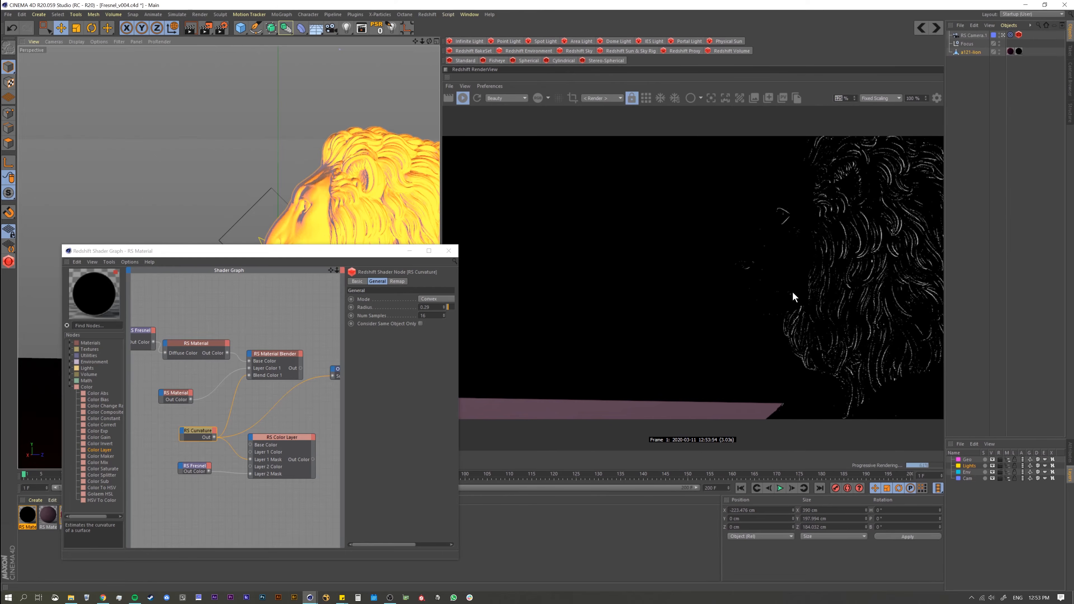
ctrl+alt+click(195, 469)
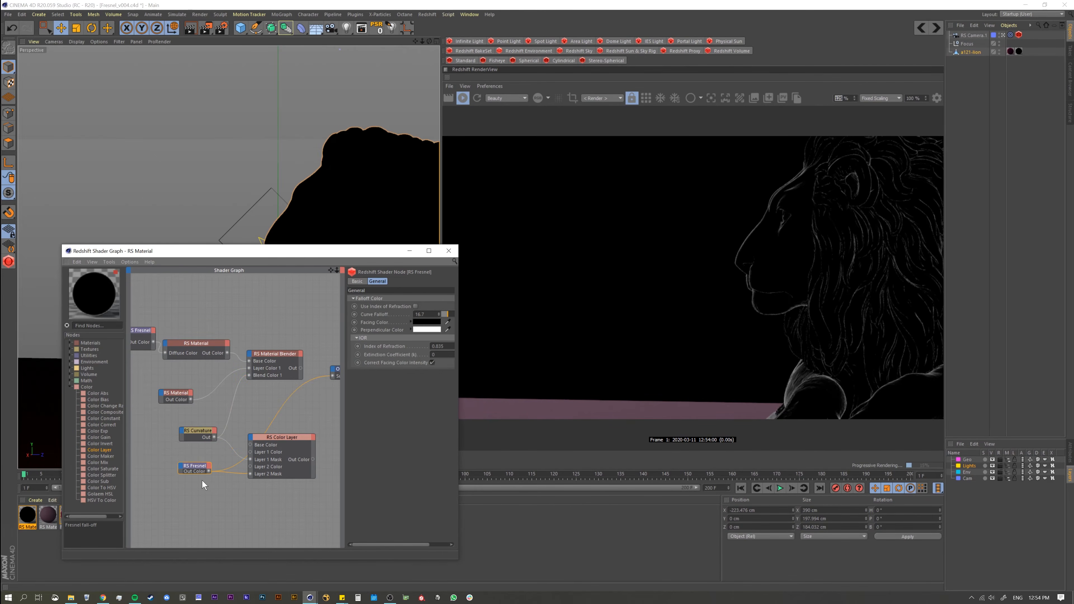
click(274, 438)
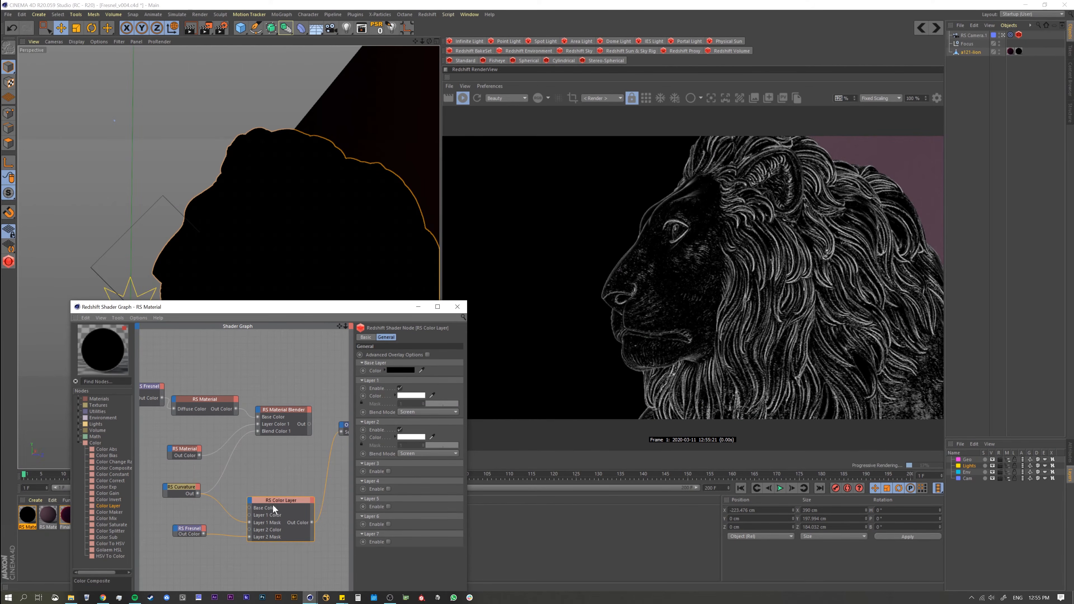
Step: Send the Material Blender to the Output, feed the Color Layer into its Blend Color 1, and align the Fresnel node below Curvature
ctrl+alt+click(291, 421)
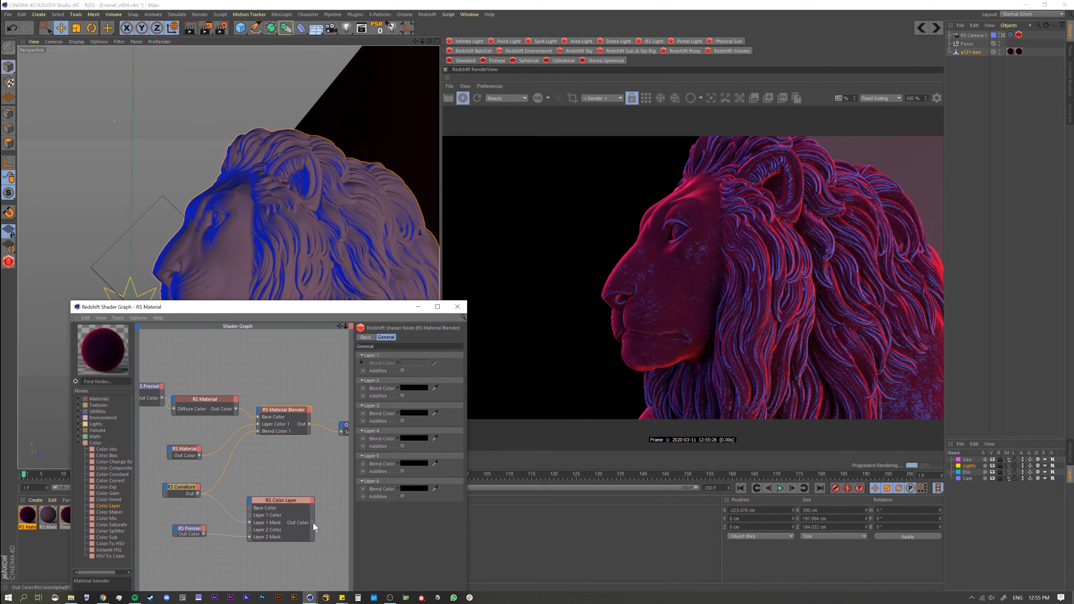
drag(312, 522, 257, 431)
click(182, 488)
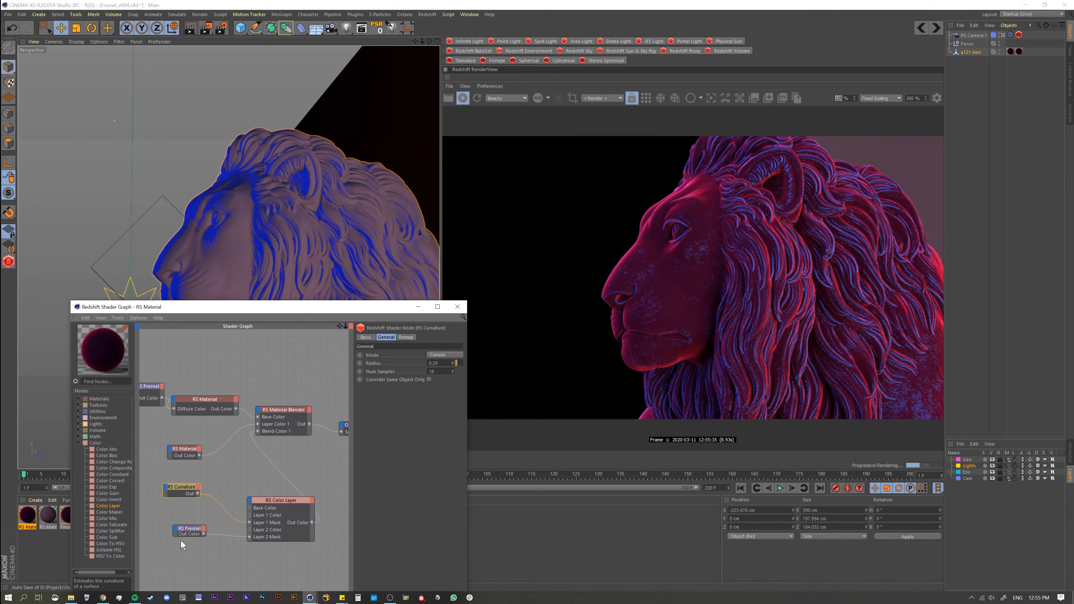
drag(193, 536, 177, 525)
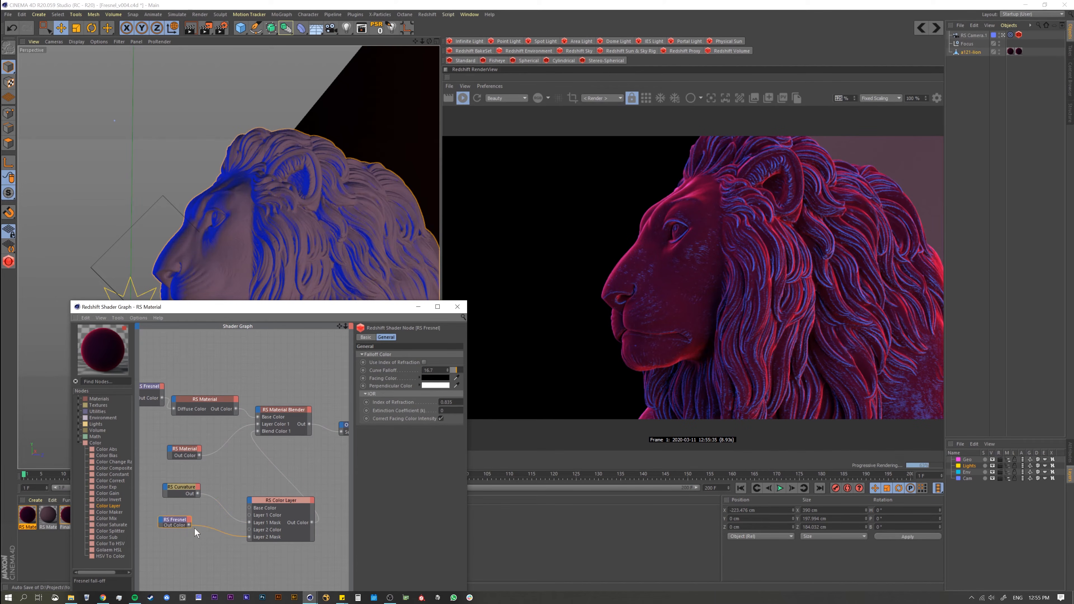
Step: Try the Additive option on Layer 1 of the Material Blender and switch it back off
click(272, 410)
click(403, 371)
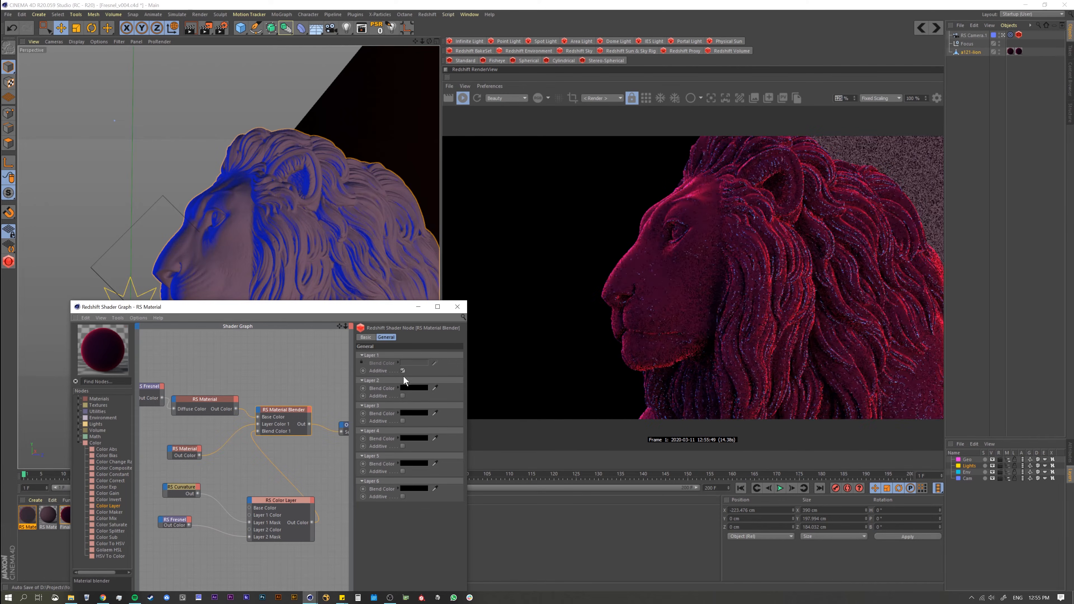
click(402, 371)
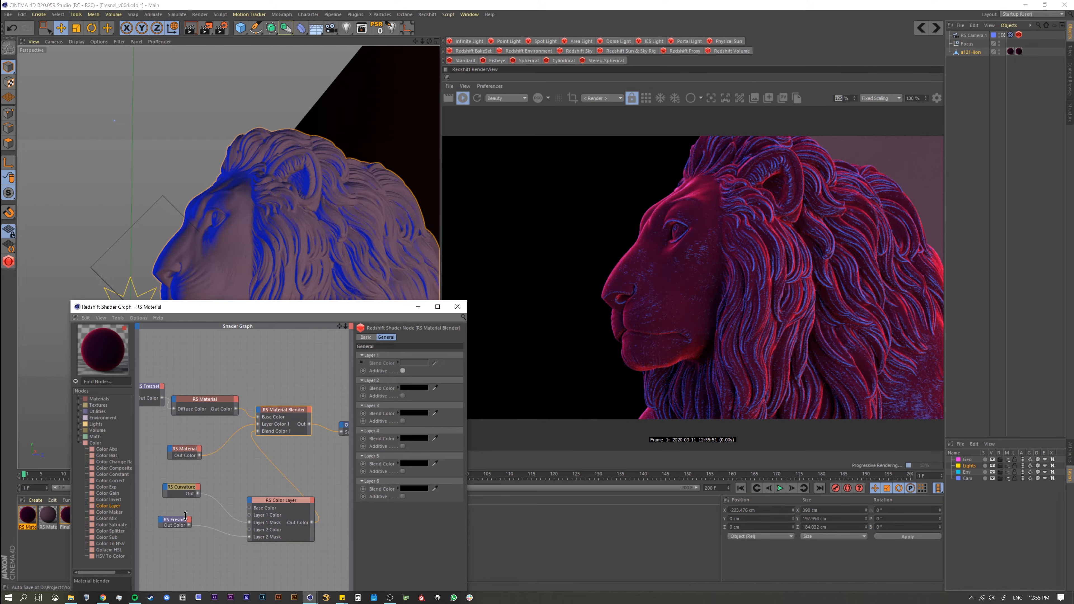
Step: Compare the combined Color Layer mask with the base RS Material by sending each to the Output
click(271, 502)
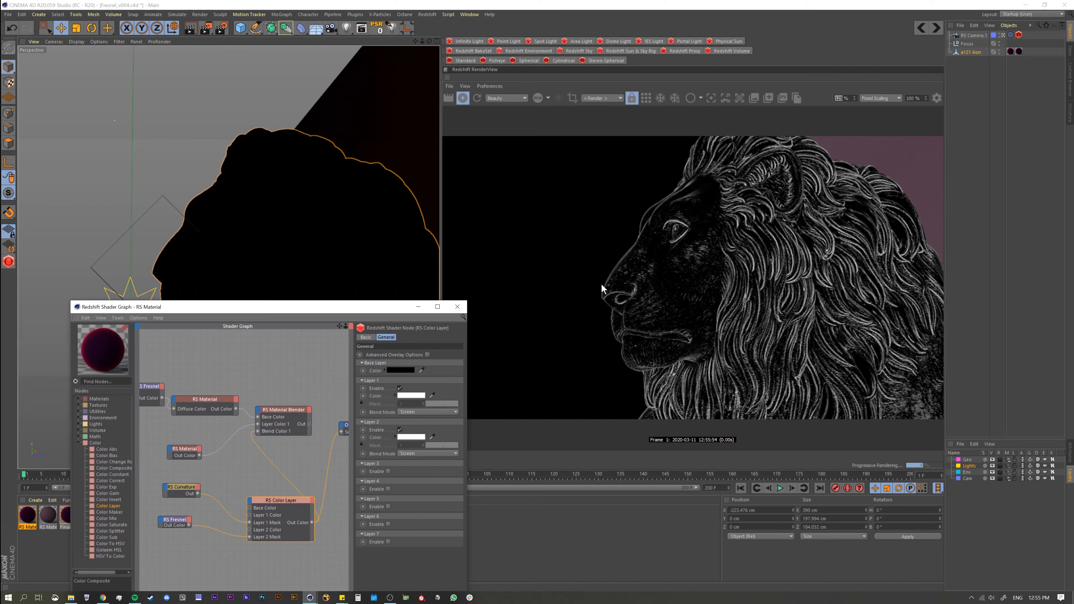
click(221, 400)
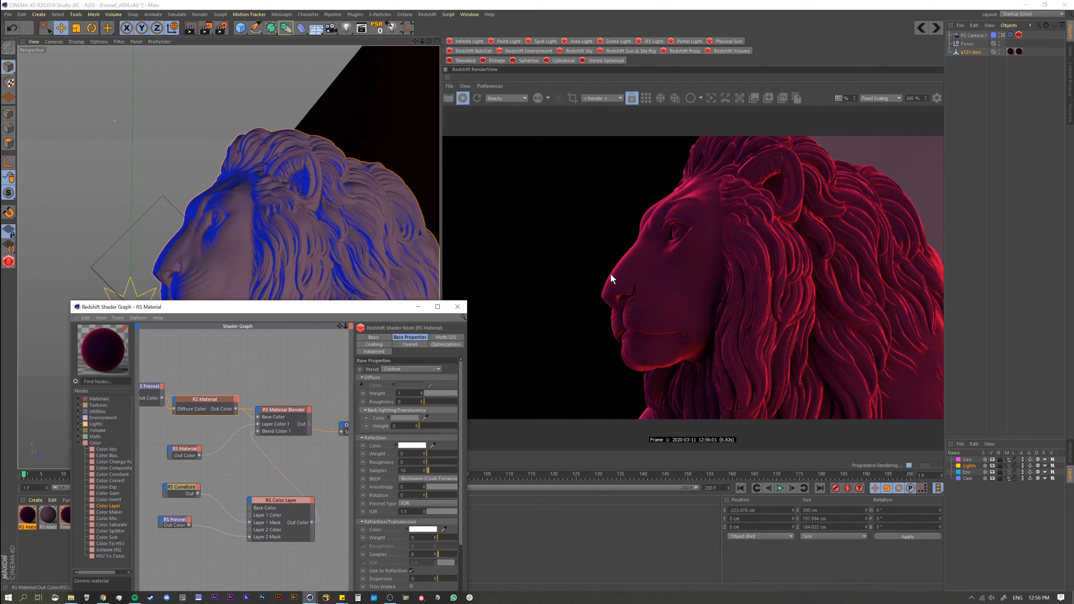
click(270, 501)
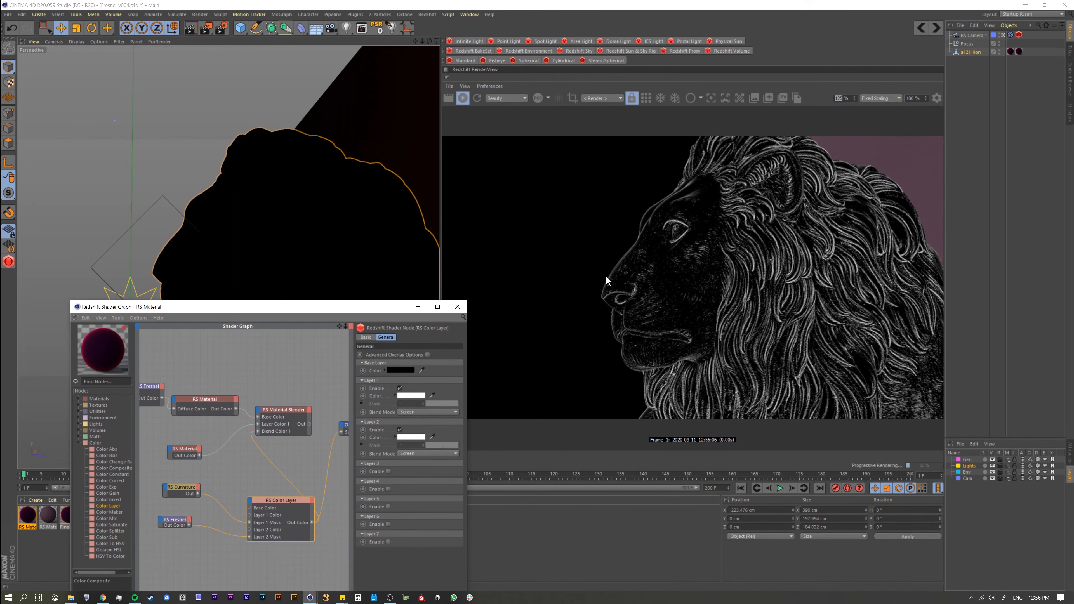
Step: Add a Ramp node fed by the lower Fresnel and connect its Out Color to the Color Layer's Layer 2 Mask
click(173, 520)
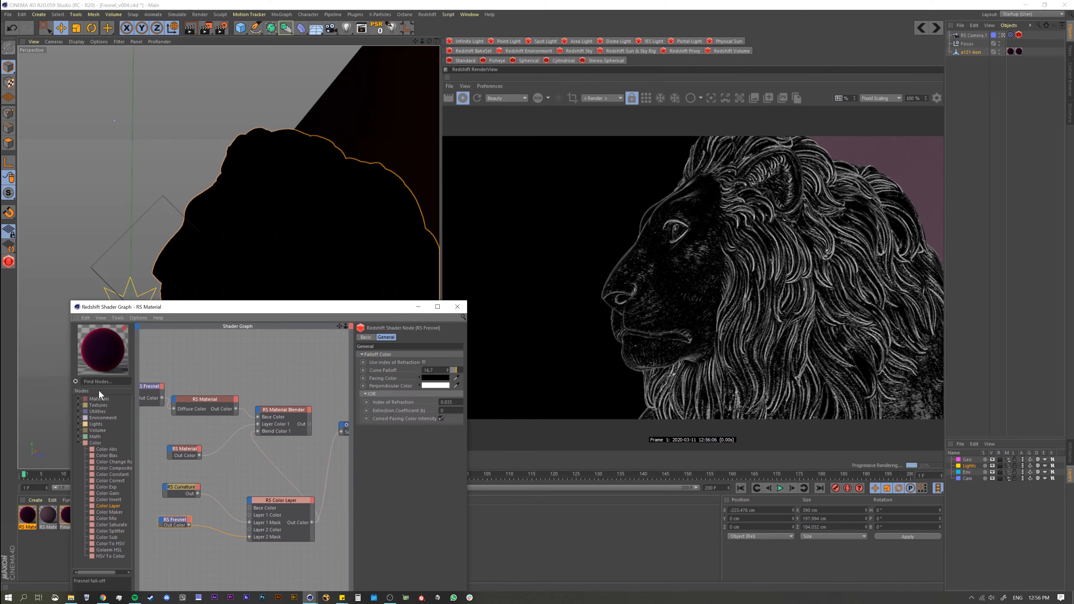
text(ramp)
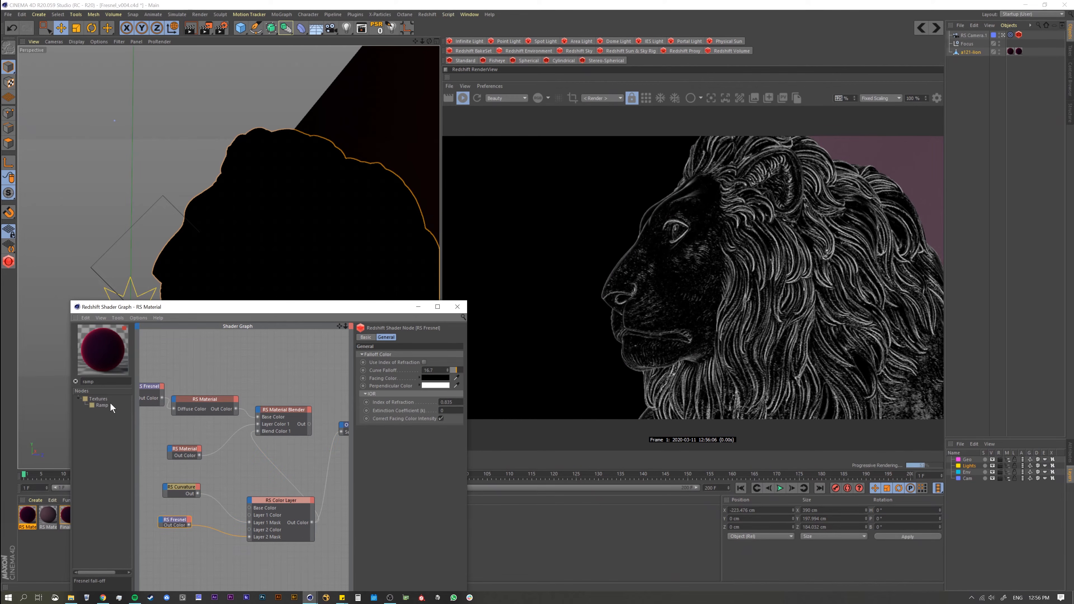
key(Return)
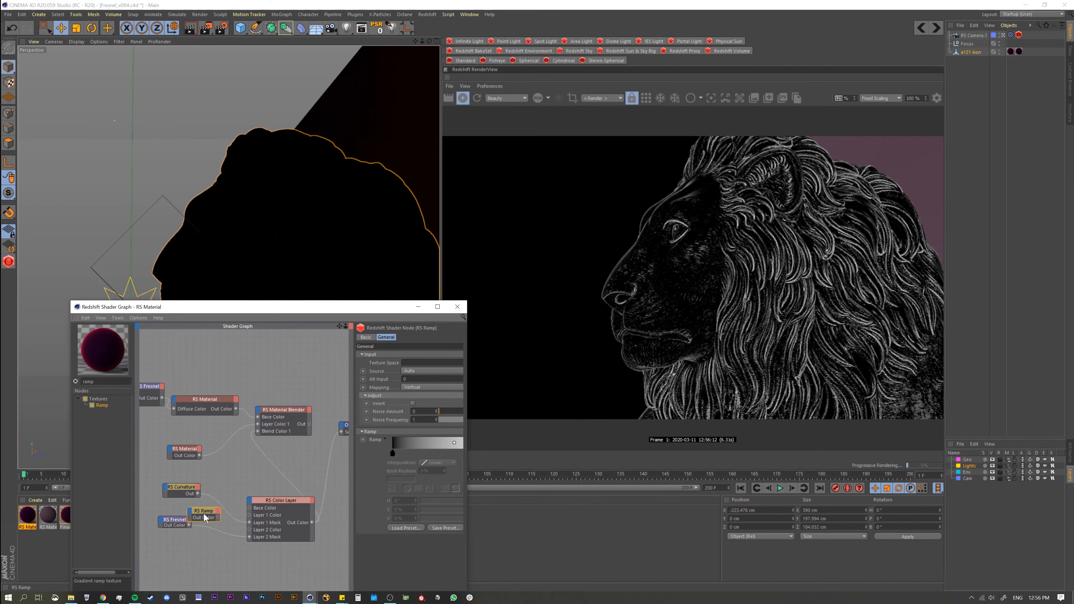
drag(190, 526, 248, 525)
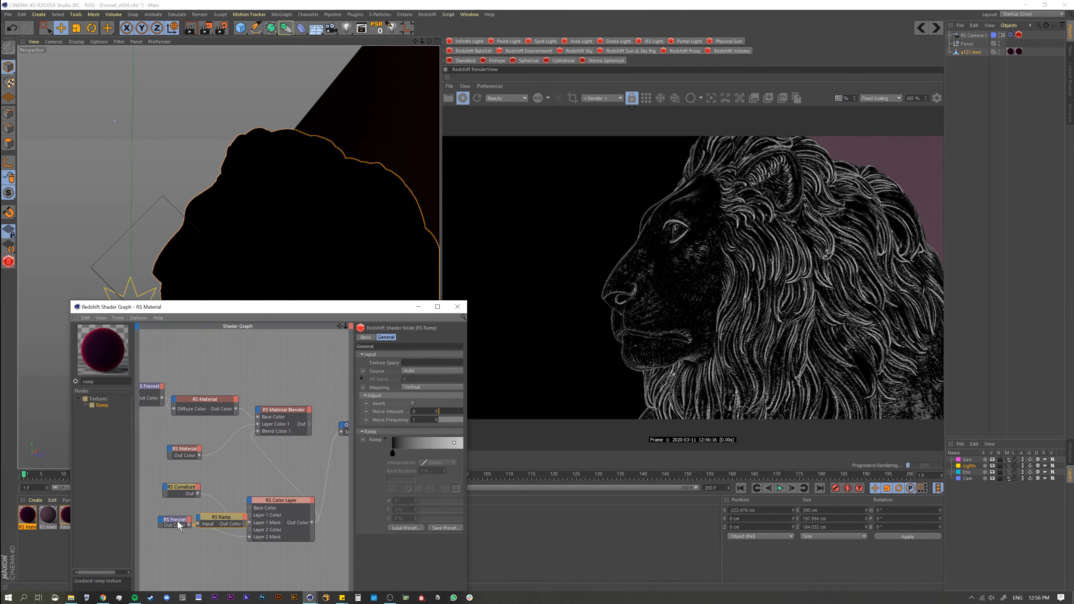
drag(175, 520, 200, 549)
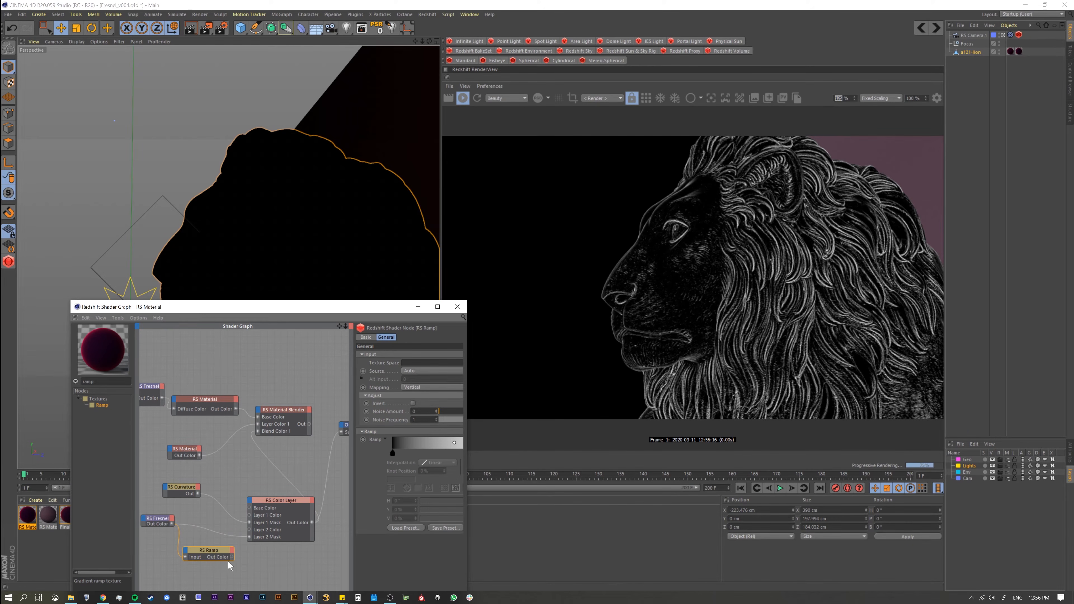
drag(232, 557, 250, 537)
Step: Preview the Ramp through the Output and move its white knot almost onto the black one to intensify the Fresnel edges
drag(305, 312, 295, 268)
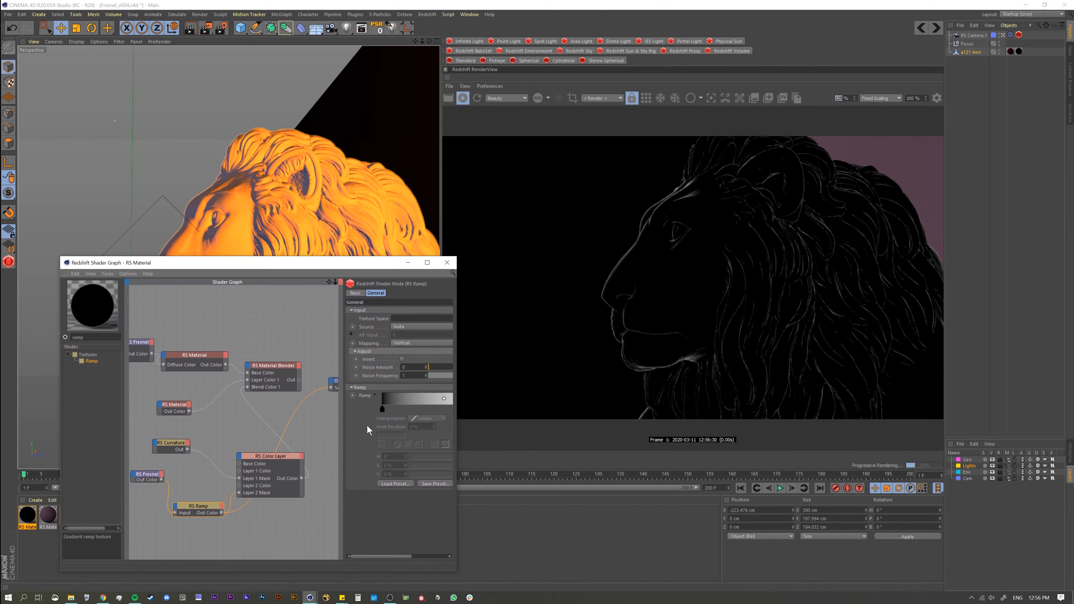
drag(457, 429, 543, 430)
drag(480, 556, 511, 557)
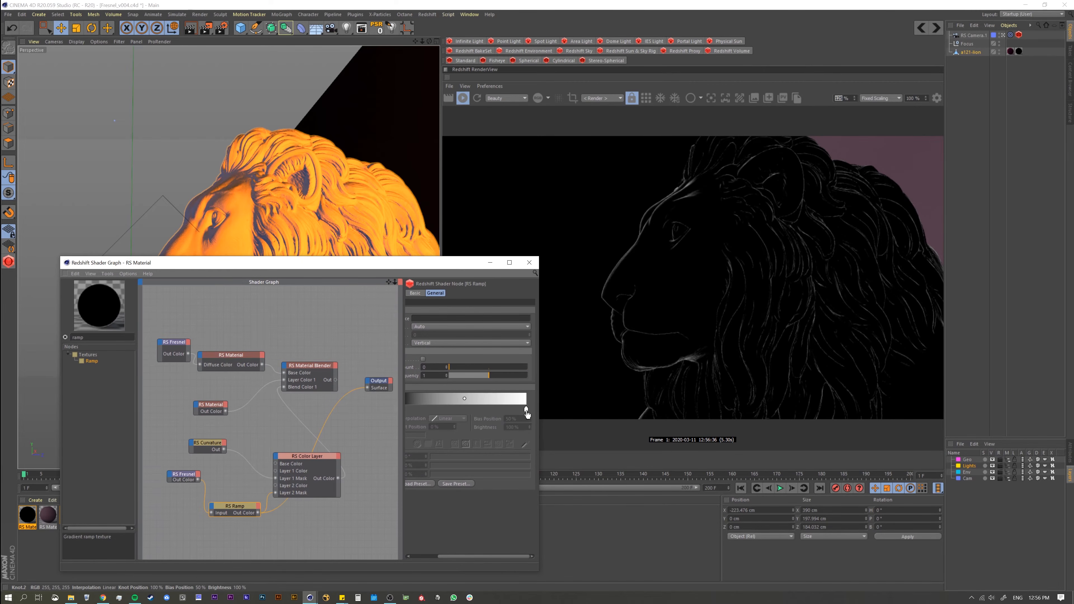
drag(526, 409, 411, 423)
key(ctrl+z)
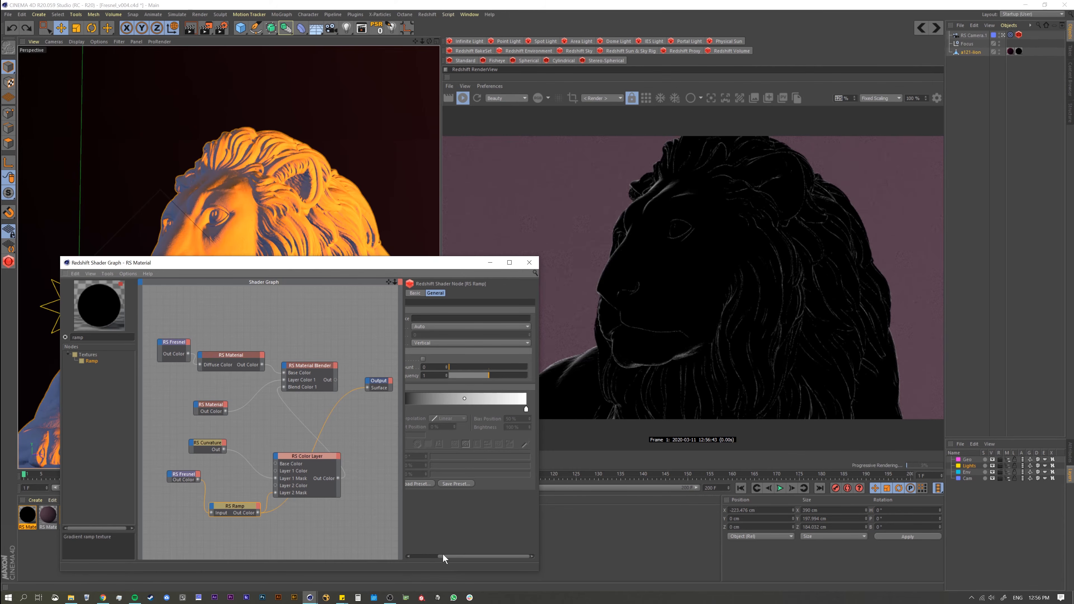
drag(443, 553, 433, 554)
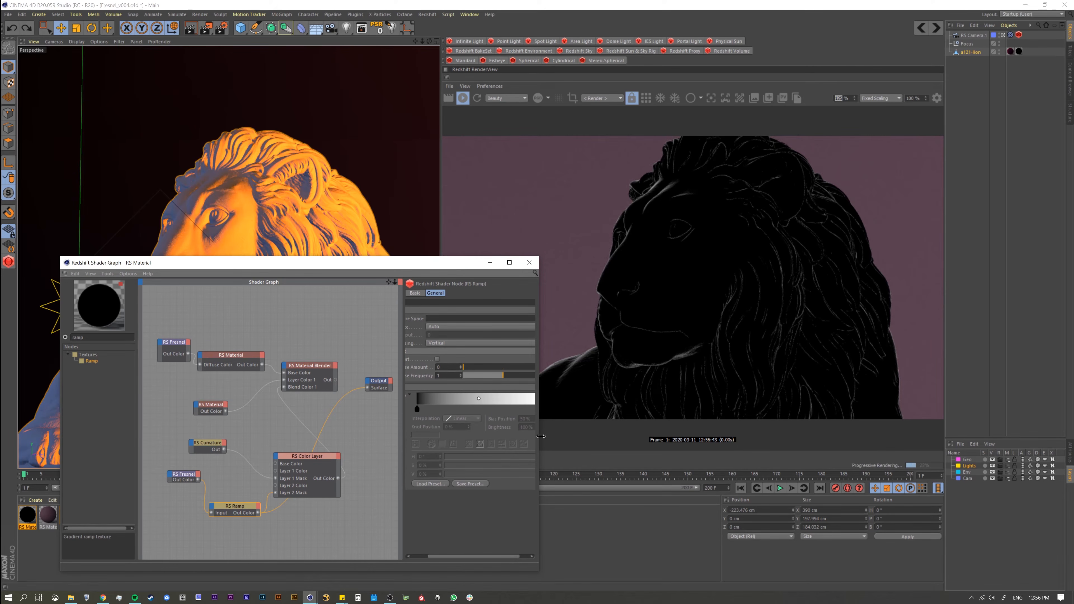
drag(539, 438, 451, 416)
drag(450, 413, 450, 413)
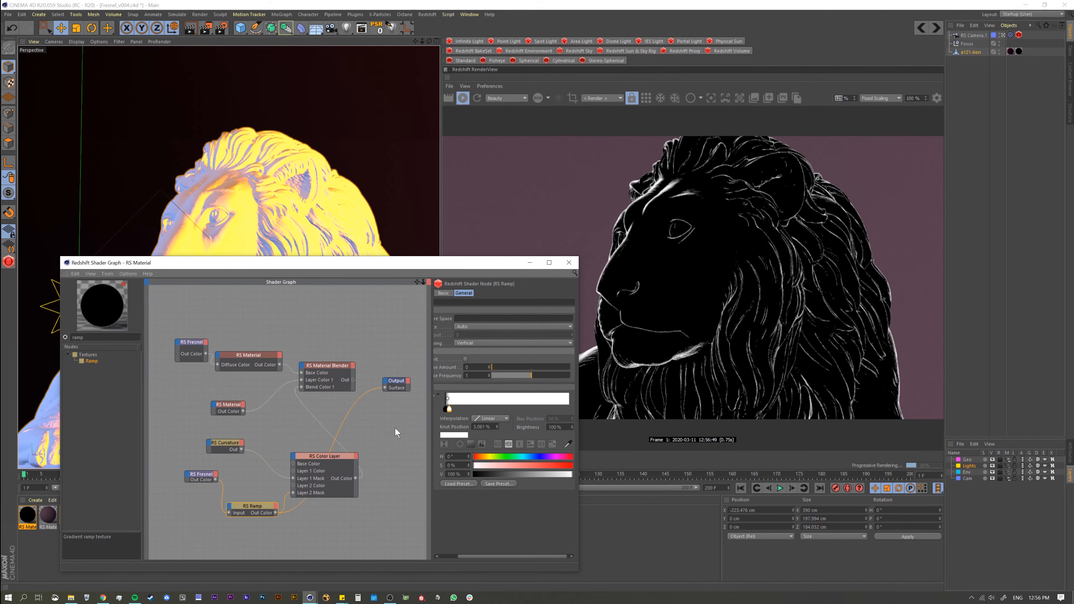
Step: Compare the raw Fresnel with the Ramp through the Output and move the Ramp's white knot slightly closer to the black knot
click(207, 476)
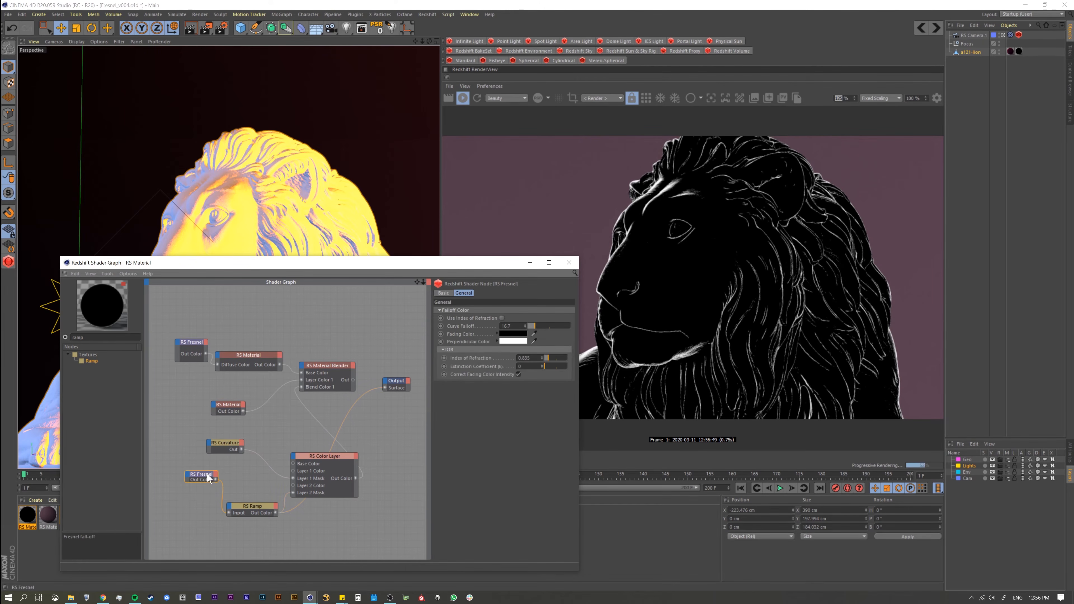
key(c)
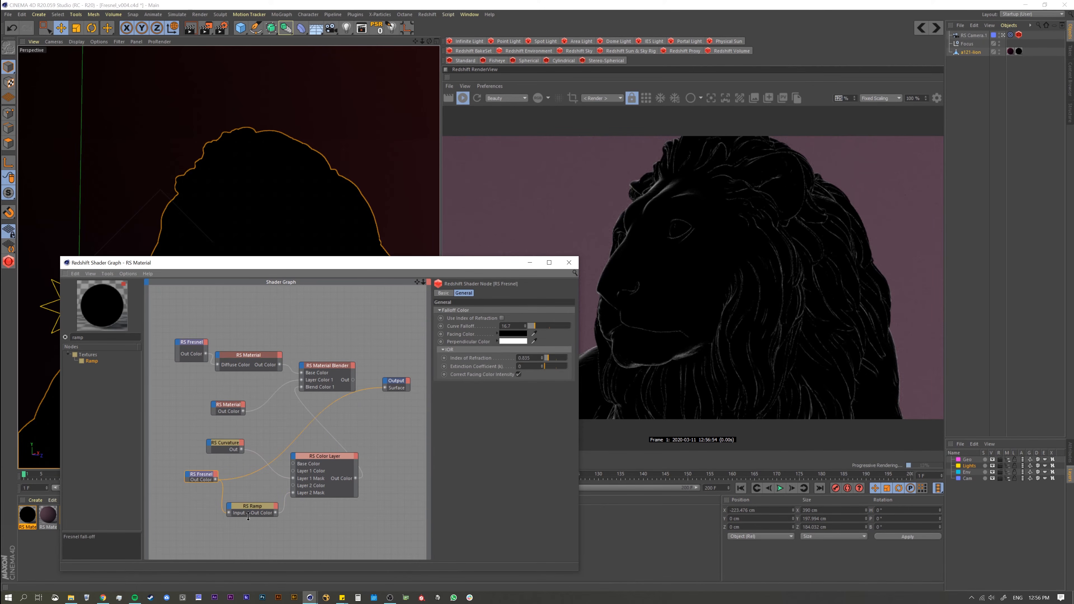
click(251, 509)
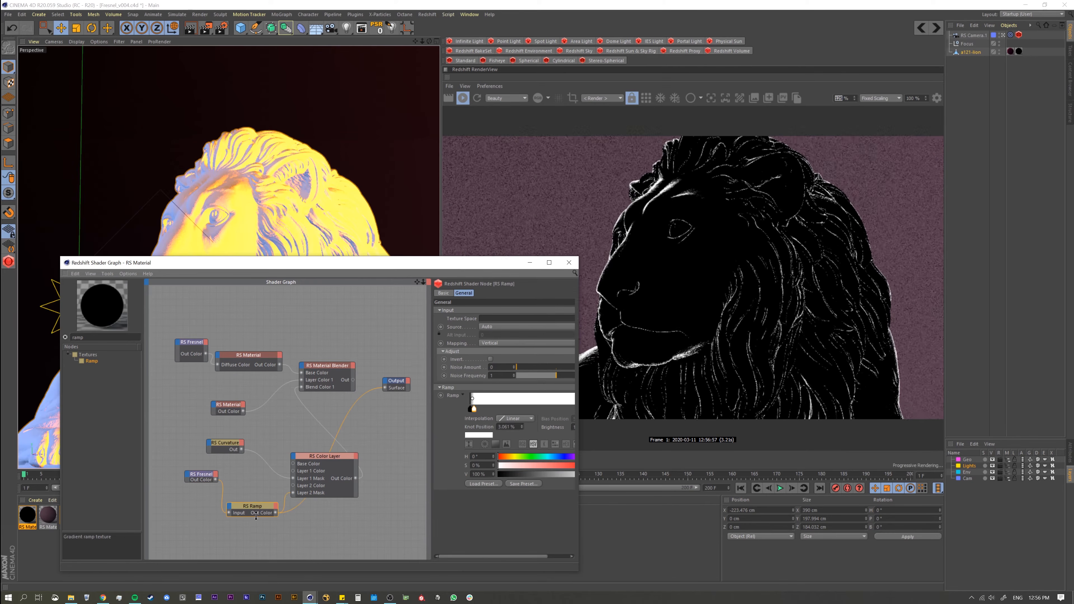
key(c)
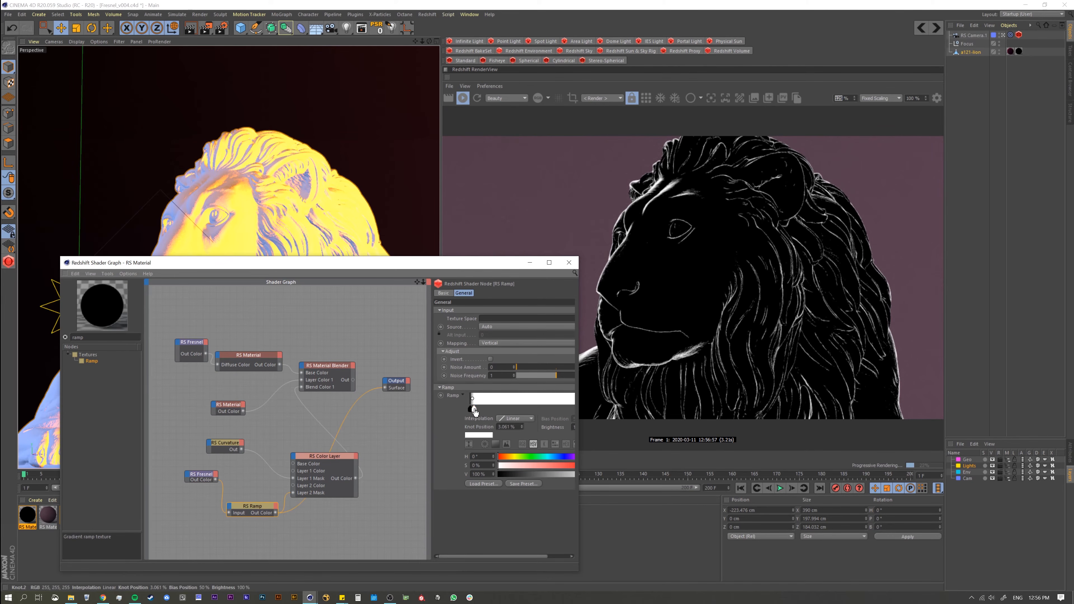
drag(474, 408, 472, 409)
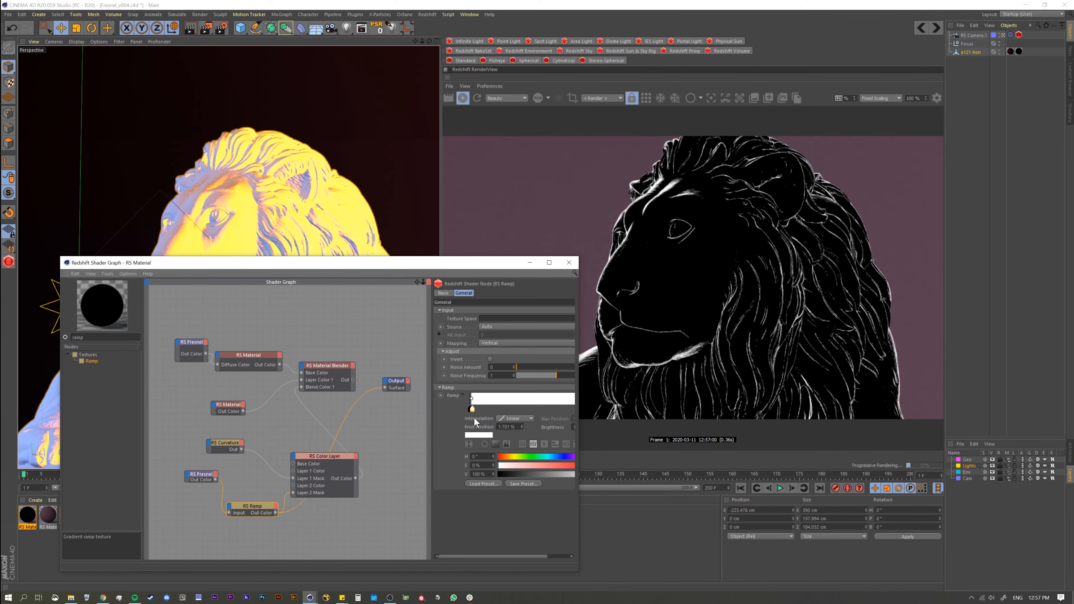
Step: Send the Material Blender to the Output and enlarge the render view on the lion's face
ctrl+alt+click(344, 365)
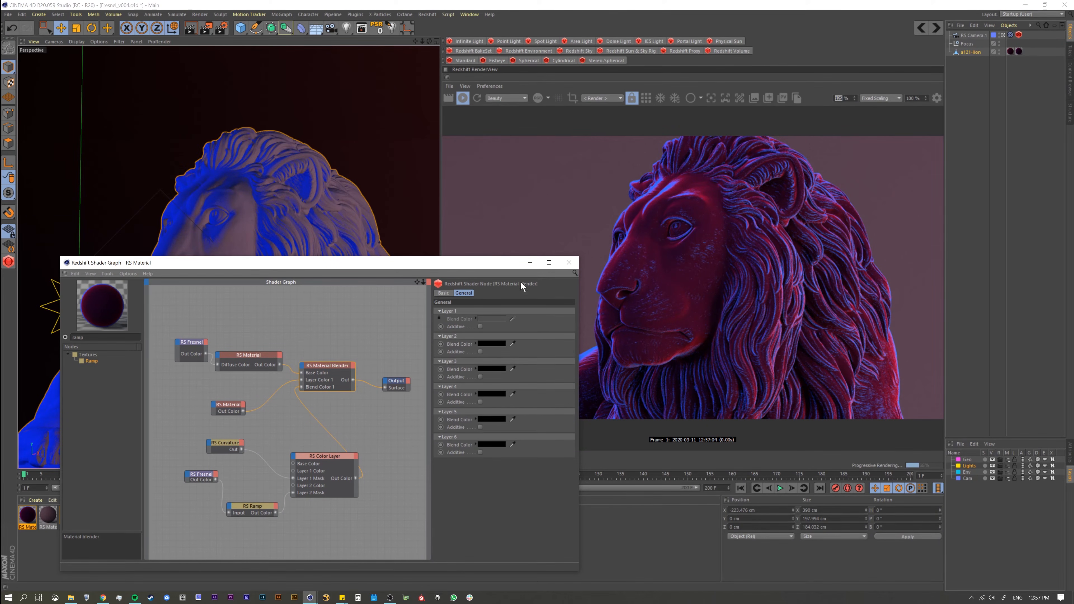
drag(520, 282, 489, 368)
scroll(788, 185, up, 4)
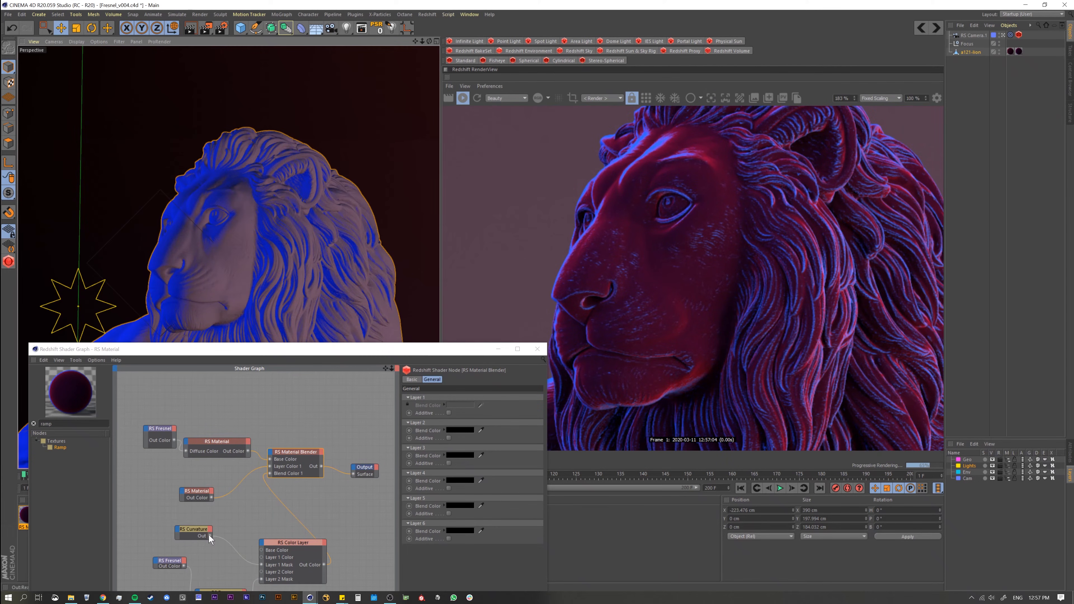
Step: Try Curvature alone in the Material Blender's Blend Color 1 with the render view at 100%, and reconnect the Color Layer
drag(209, 536, 270, 474)
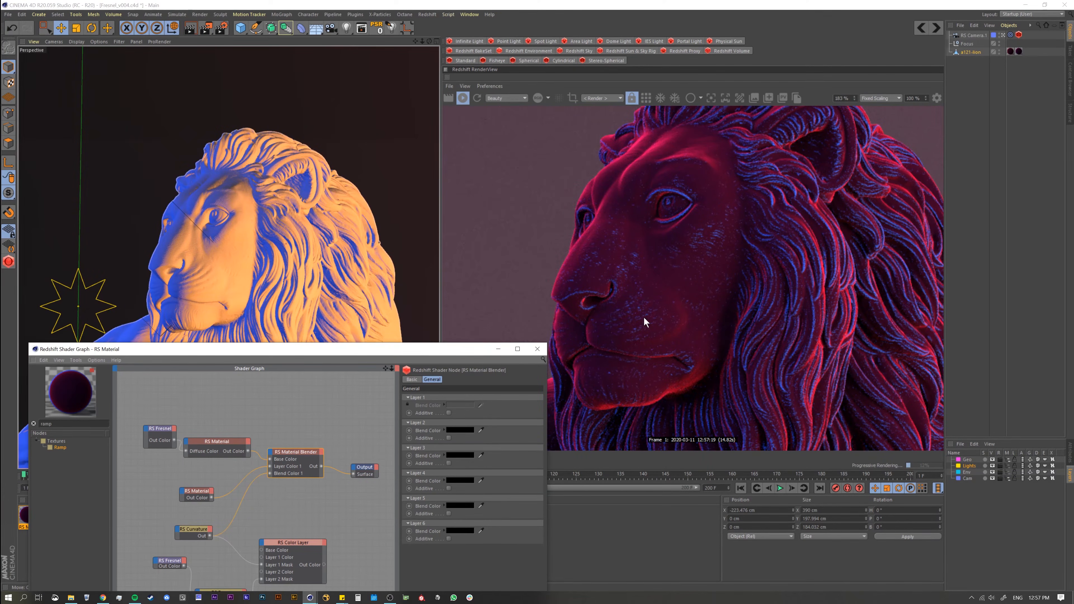
scroll(644, 317, down, 2)
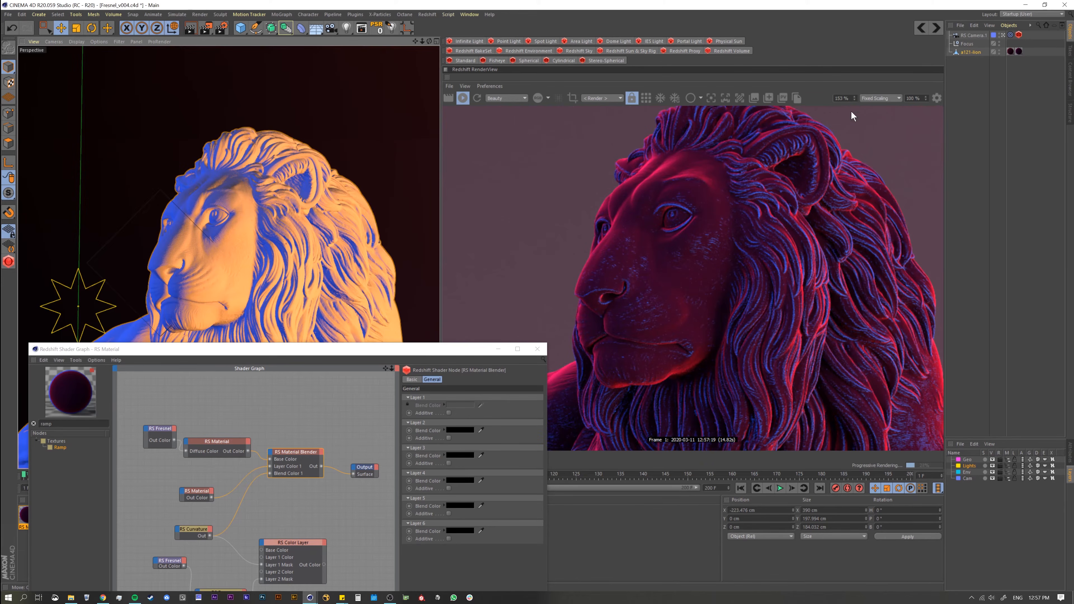
double_click(853, 96)
text(100)
key(Return)
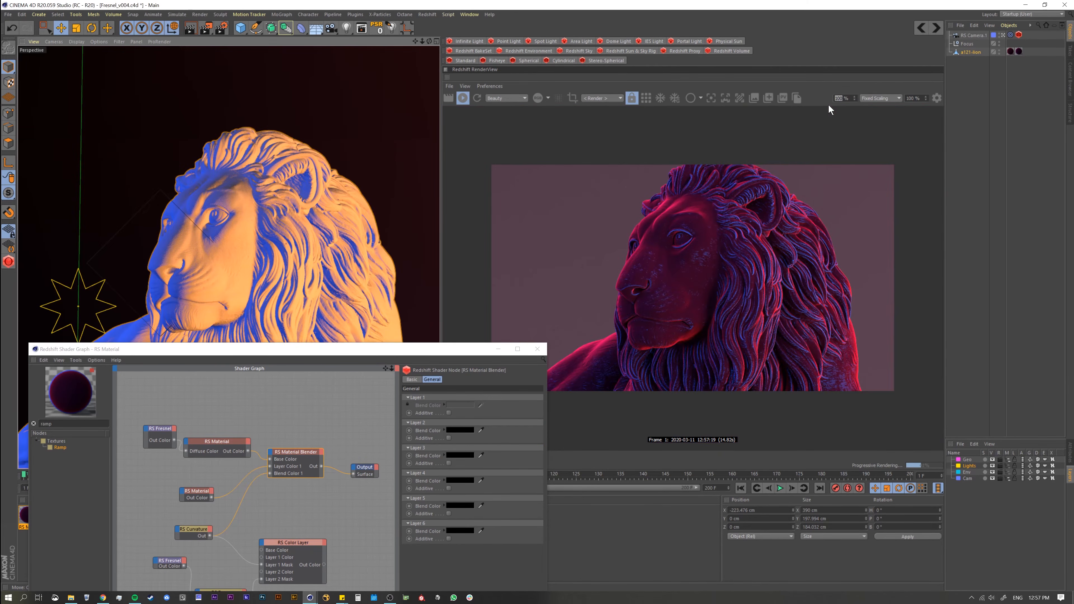
click(323, 565)
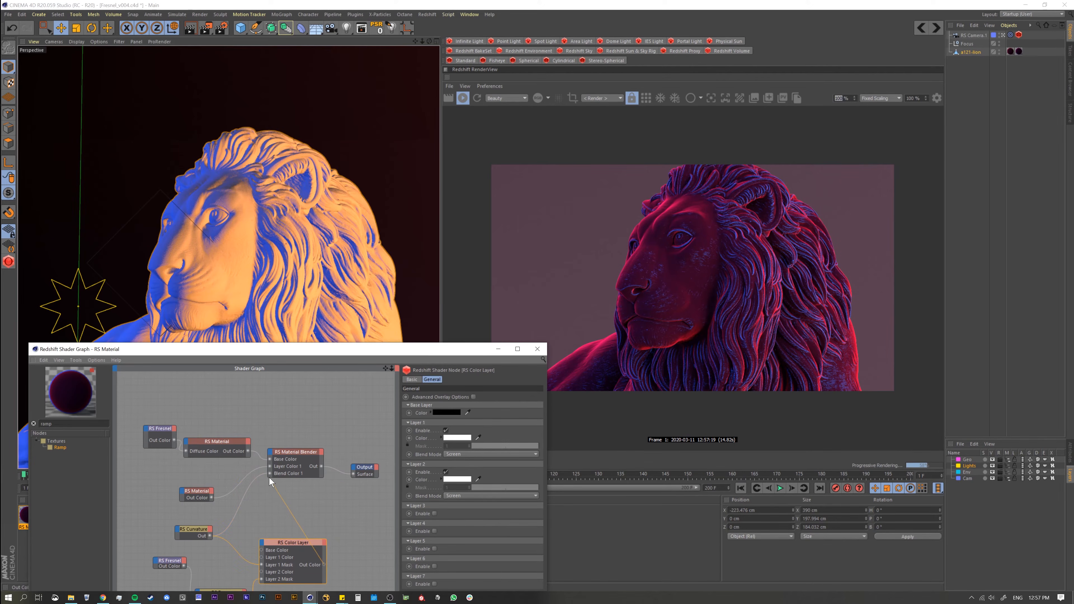
drag(269, 478, 270, 473)
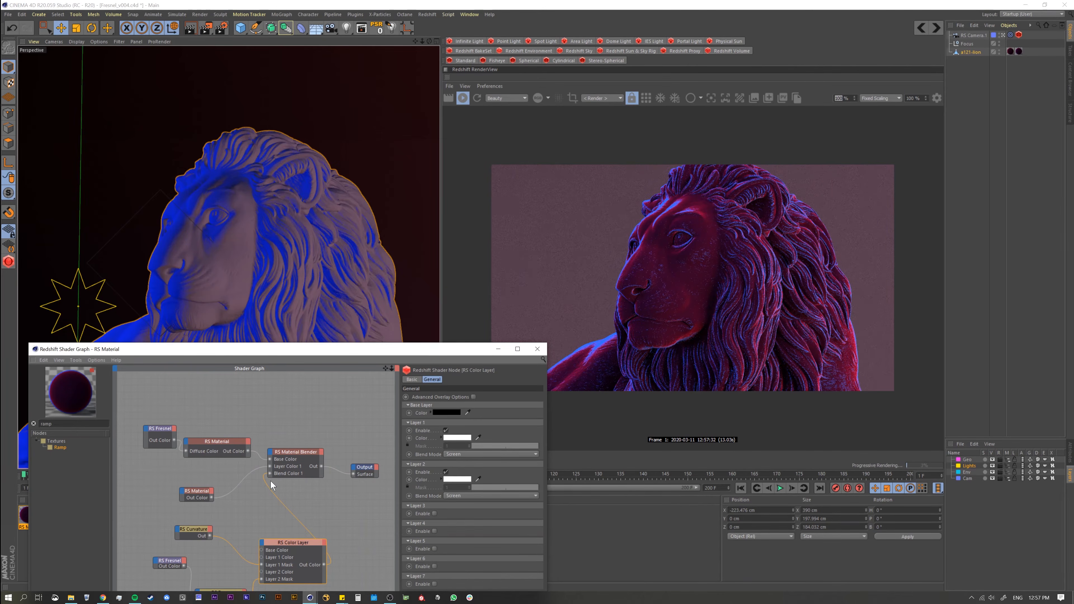
Step: Raise the Curve Falloff of the Fresnel feeding the Ramp to about 25 and check the rim from a side angle
middle_drag(248, 492, 262, 432)
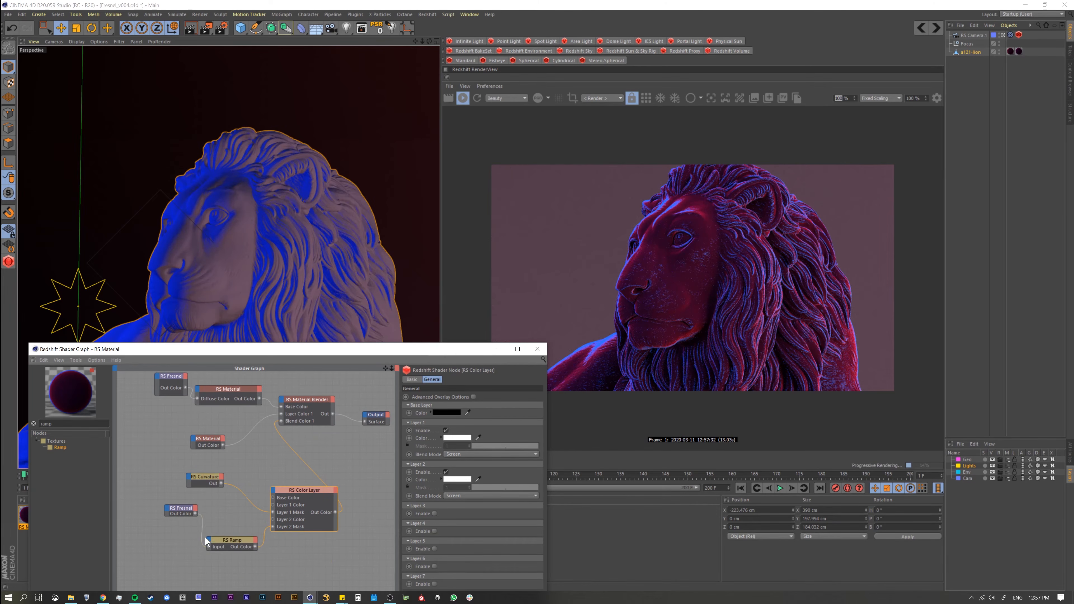
click(187, 510)
drag(503, 411, 508, 413)
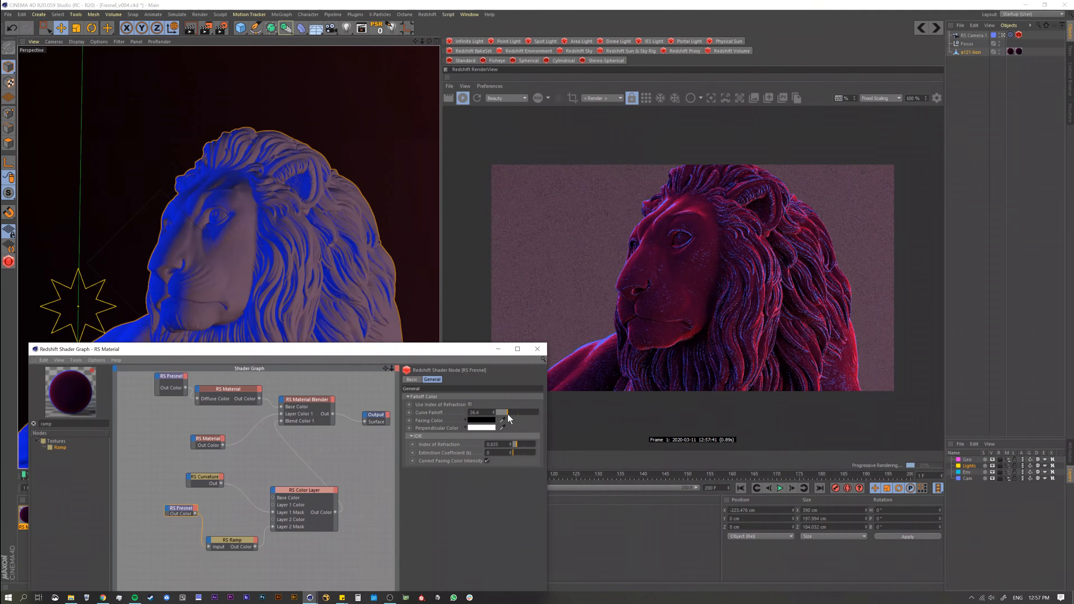
drag(509, 418, 507, 421)
mouse_move(199, 260)
alt+right_down()
mouse_move(228, 252)
mouse_move(213, 252)
alt+right_up()
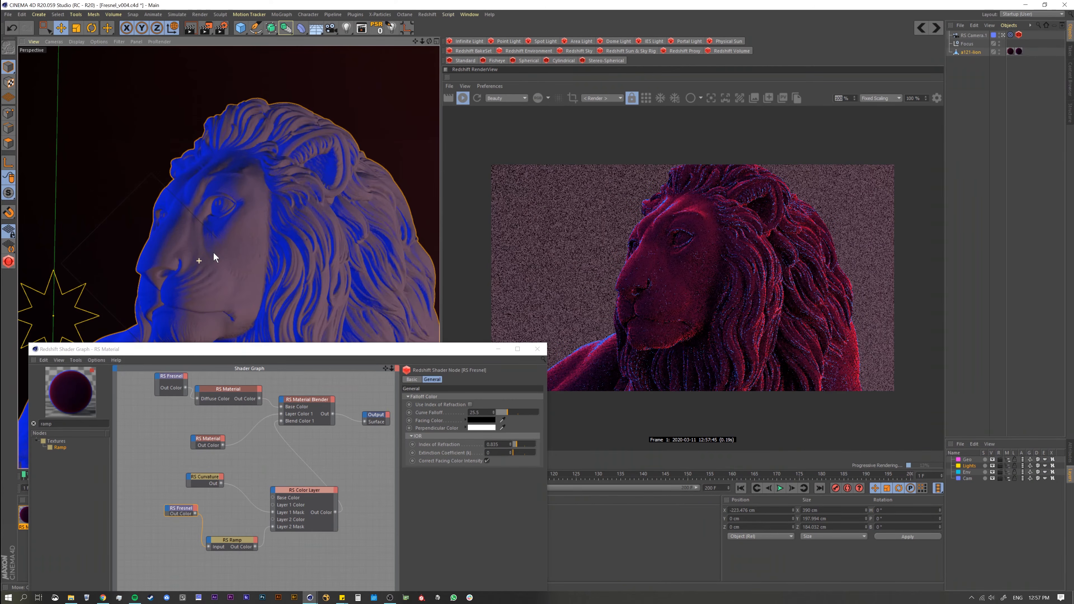
alt+drag(192, 264, 206, 273)
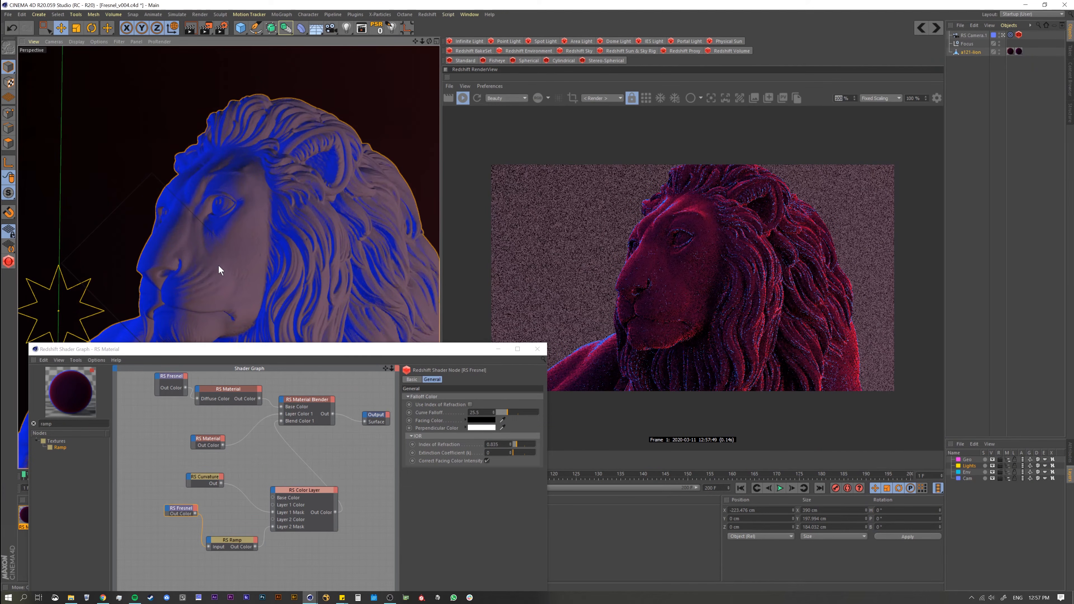
mouse_move(232, 287)
alt+mouse_down()
mouse_move(201, 291)
mouse_move(218, 280)
alt+mouse_up()
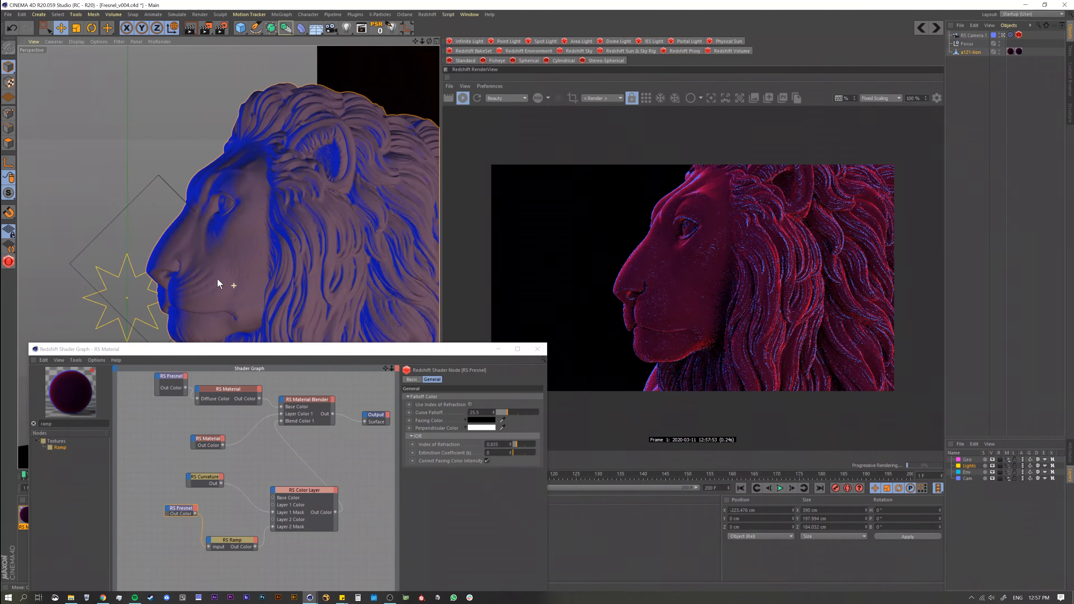
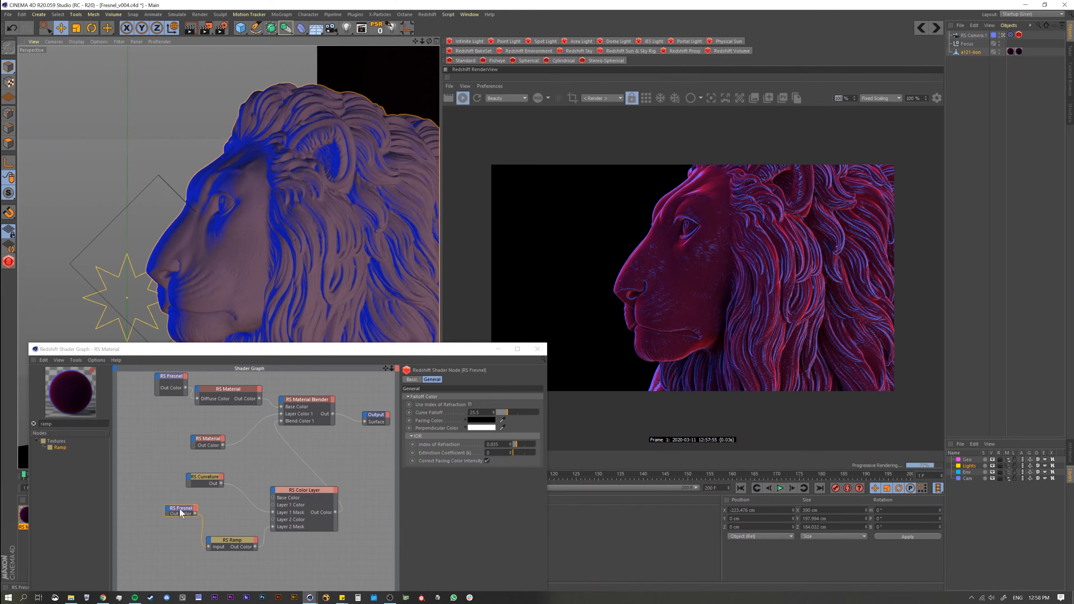
Step: Tidy the mask nodes' layout and send the Color Layer to the Output to preview the combined mask
drag(180, 509, 155, 516)
drag(228, 540, 220, 539)
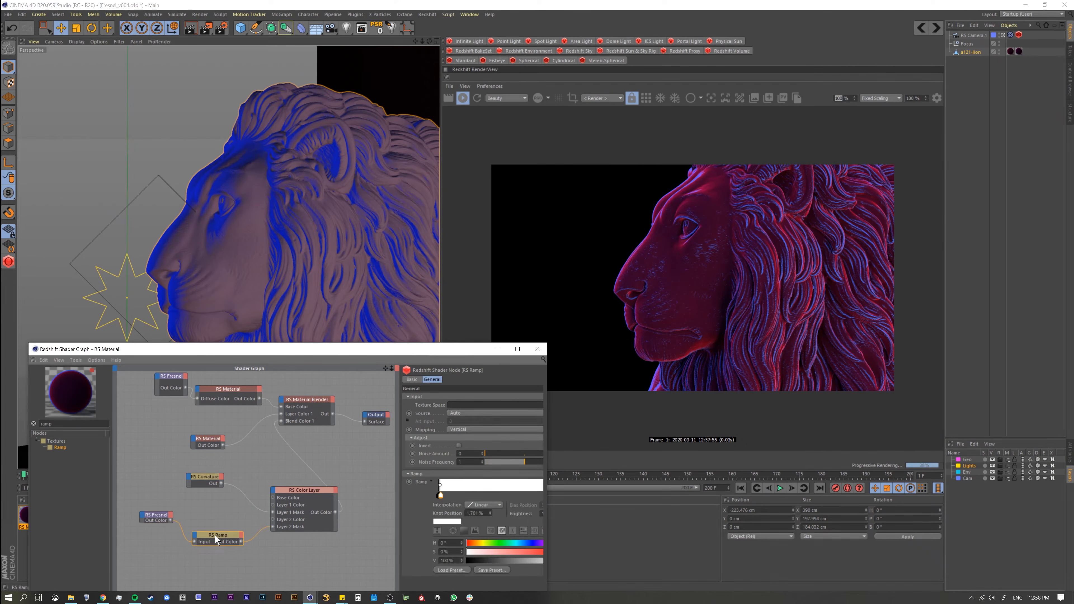
middle_drag(197, 515, 182, 509)
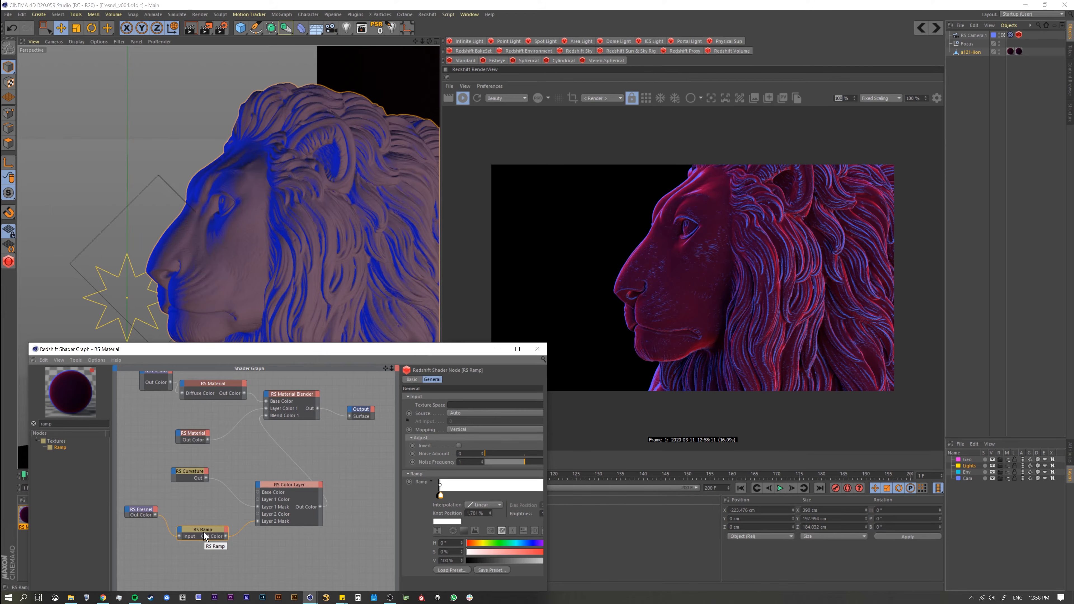
click(281, 487)
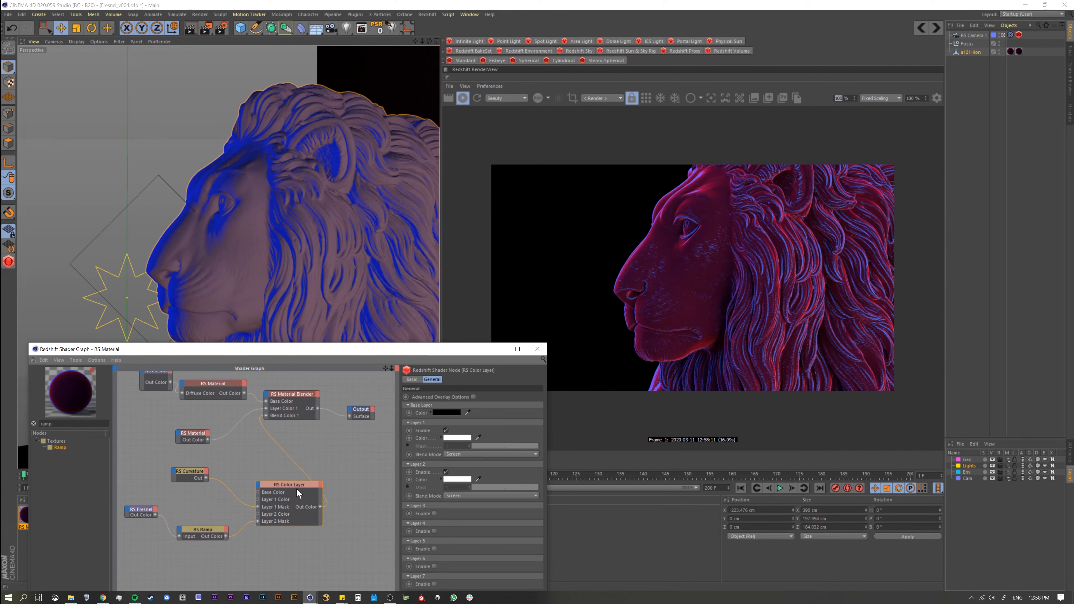
drag(295, 486, 277, 488)
right_click(281, 492)
click(285, 500)
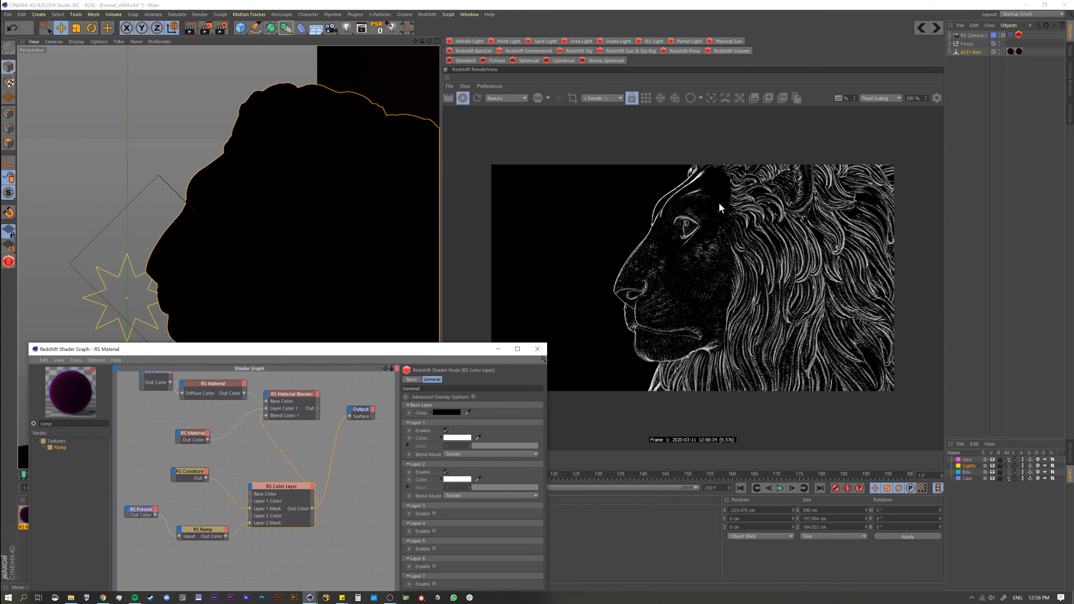
Step: Find the Maxon Noise node and add it to the graph beside the Color Layer
key(BackSpace)
key(BackSpace)
key(BackSpace)
key(BackSpace)
text(noi)
drag(62, 446, 346, 509)
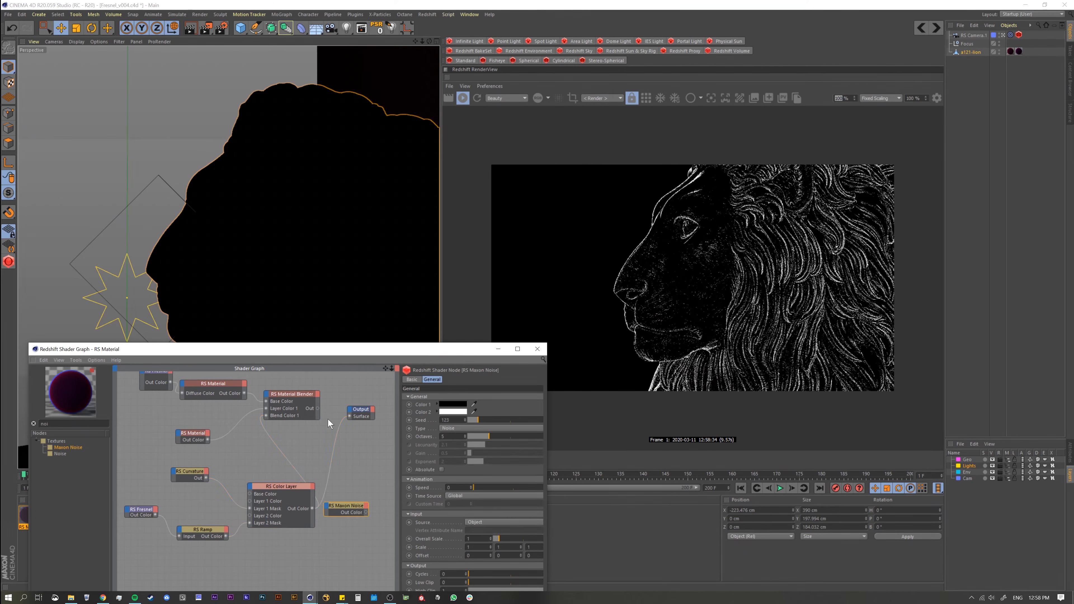
Step: Move and enlarge the shader graph window, and send the Maxon Noise to the Output
drag(308, 352, 294, 144)
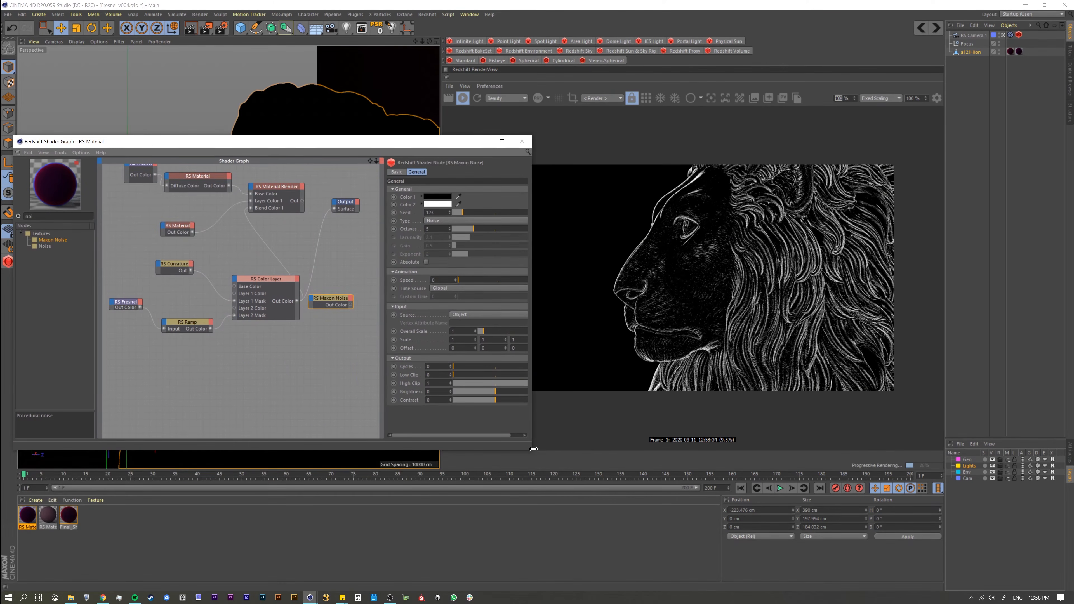
drag(531, 449, 563, 501)
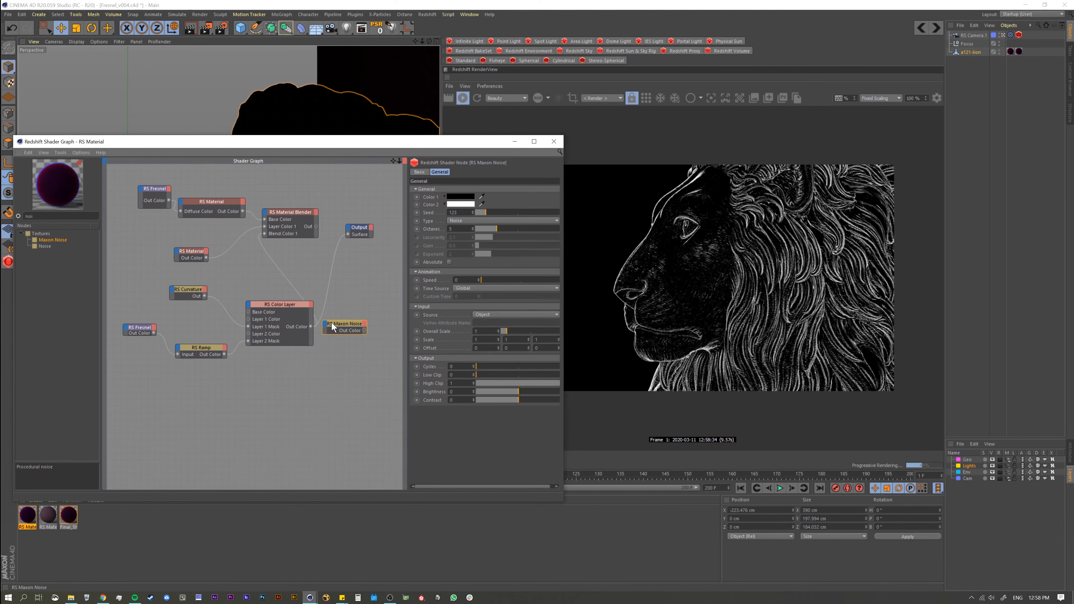
key(o)
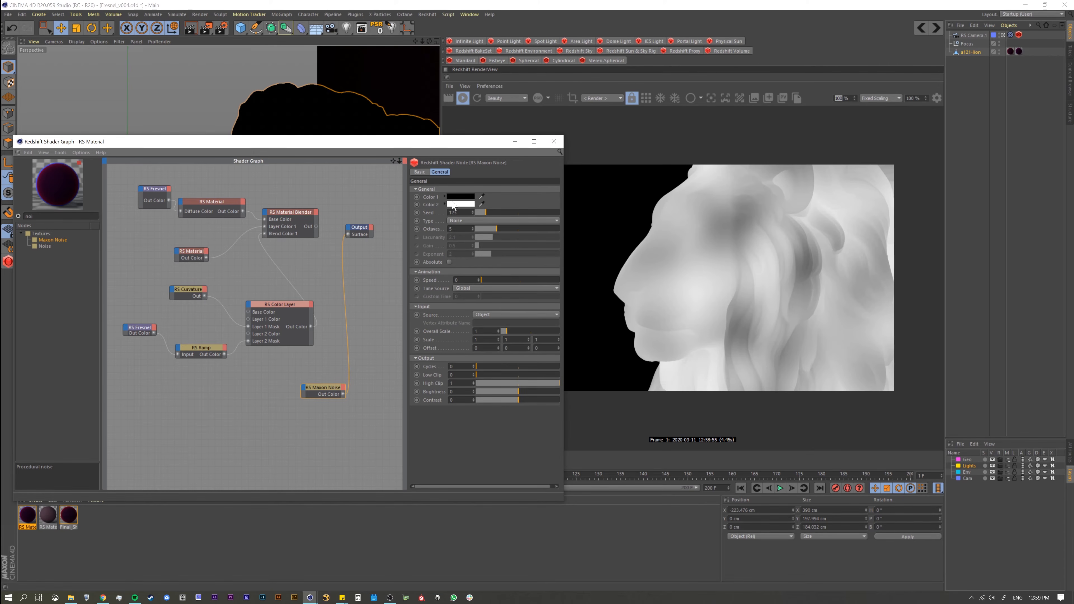
Step: Try Overall Scale values of 0.1, 0.05 and 0.01 on the Maxon Noise
drag(504, 331, 502, 333)
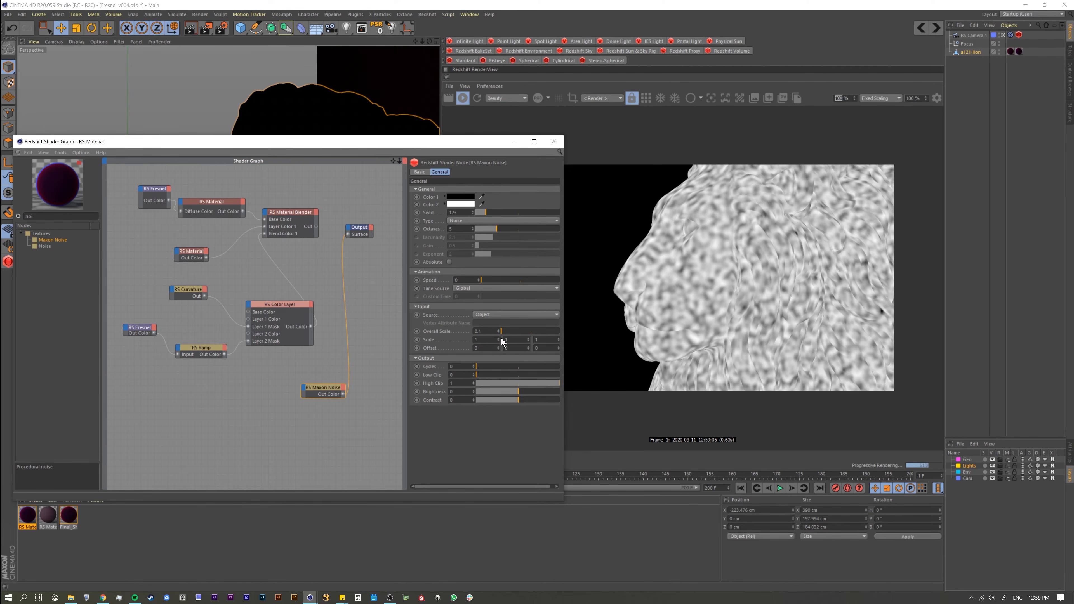
drag(481, 331, 434, 272)
text(0.05)
key(Return)
text(0.01)
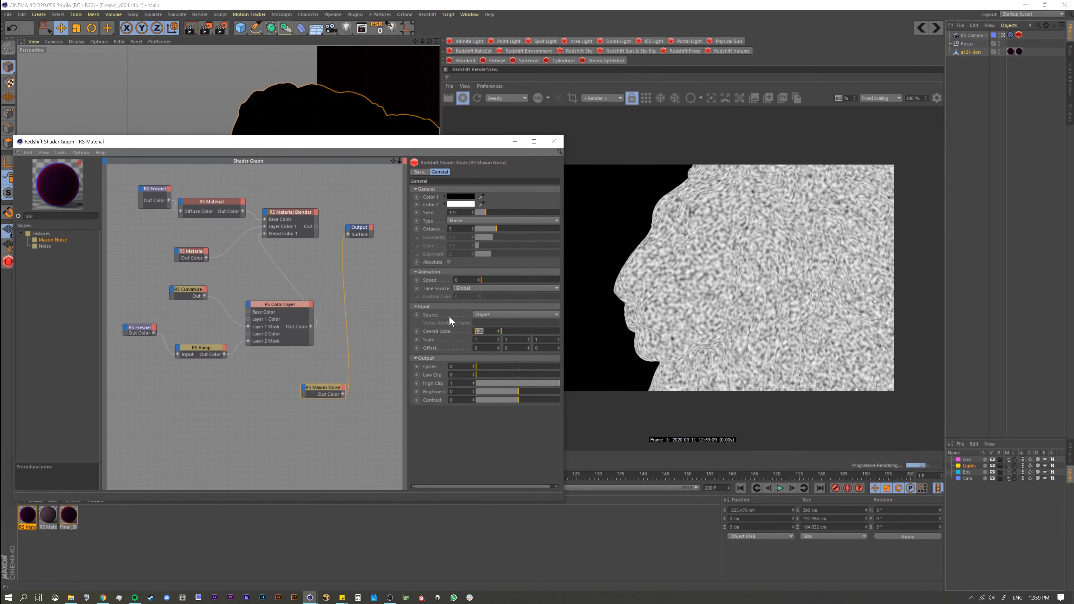
key(Return)
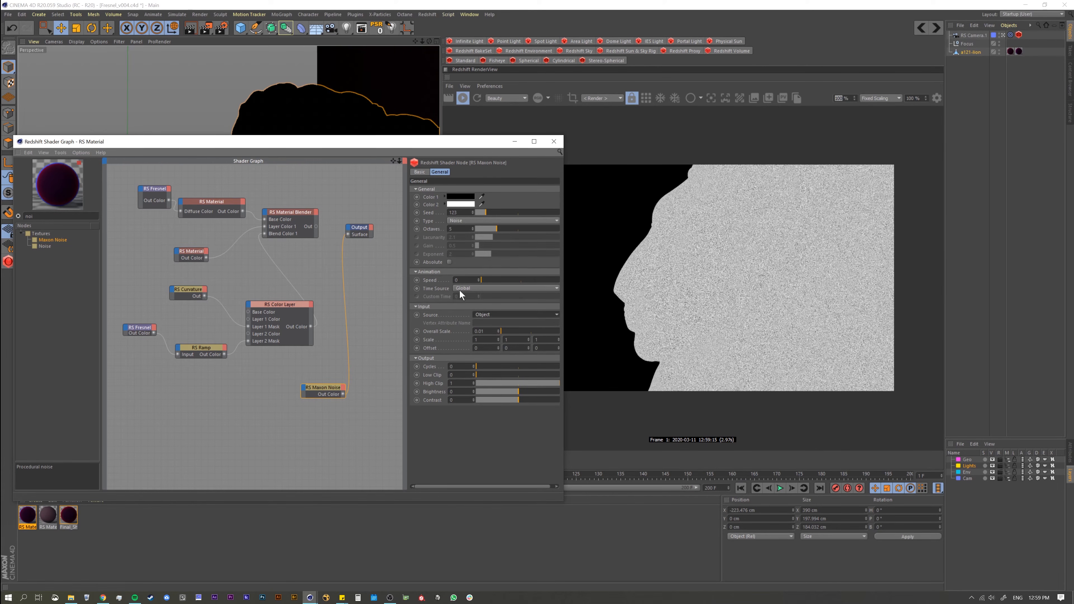
Step: Change the Maxon Noise type to VL Noise and set its Overall Scale to 0.05
click(467, 220)
click(466, 397)
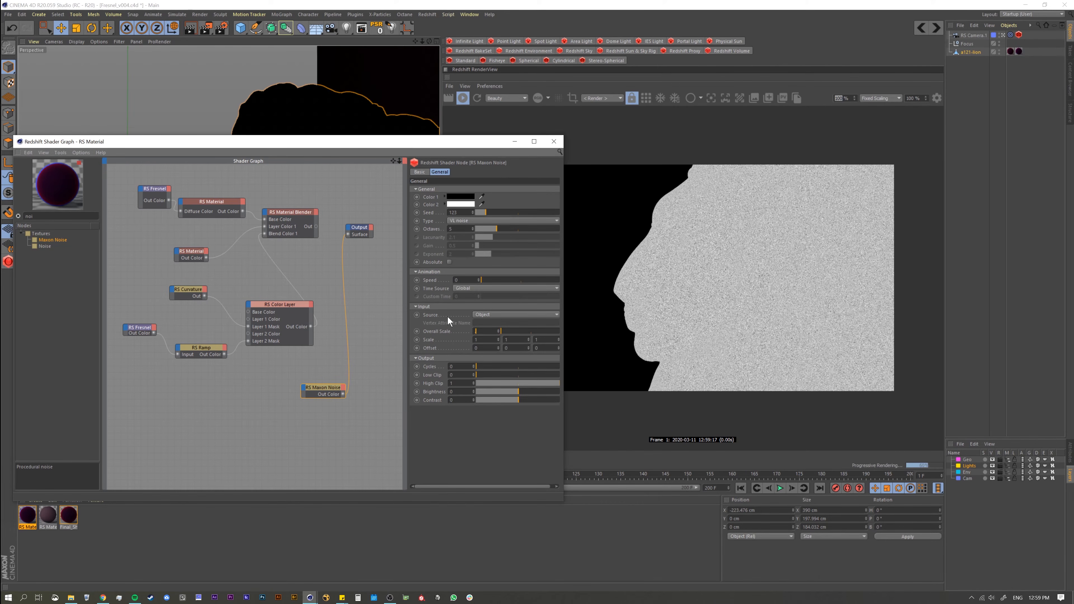
text(0.05)
key(Return)
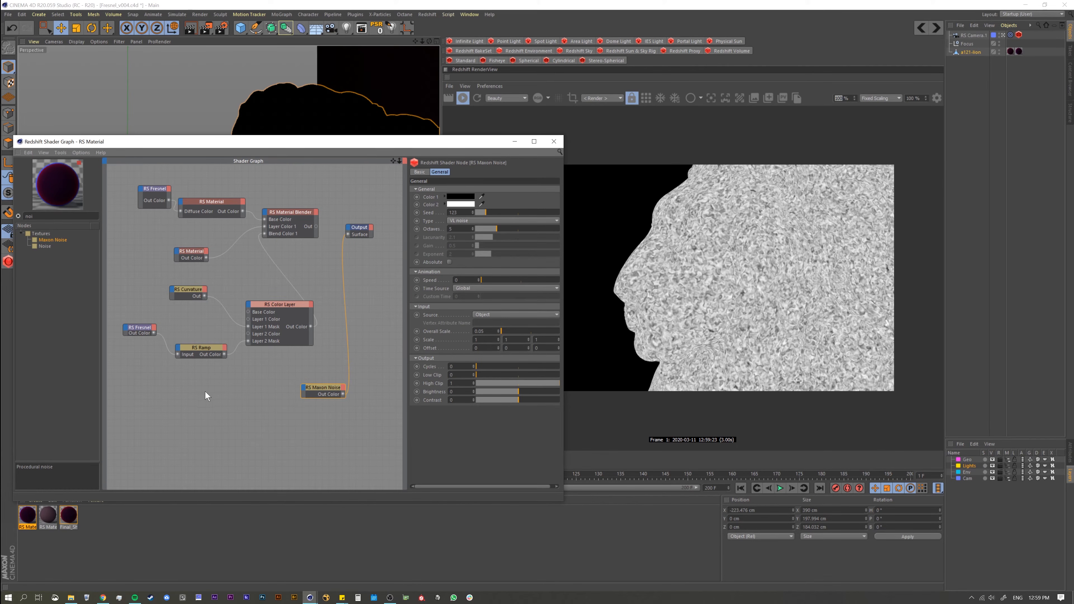
Step: Send the Color Layer to the Output again in place of the Maxon Noise
drag(331, 393, 329, 385)
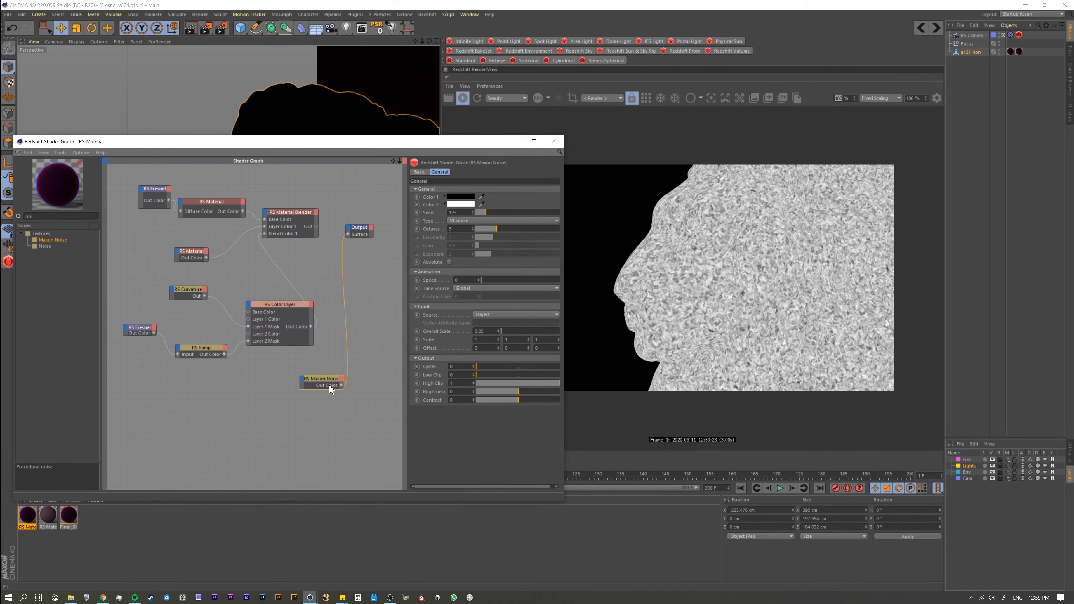
click(285, 314)
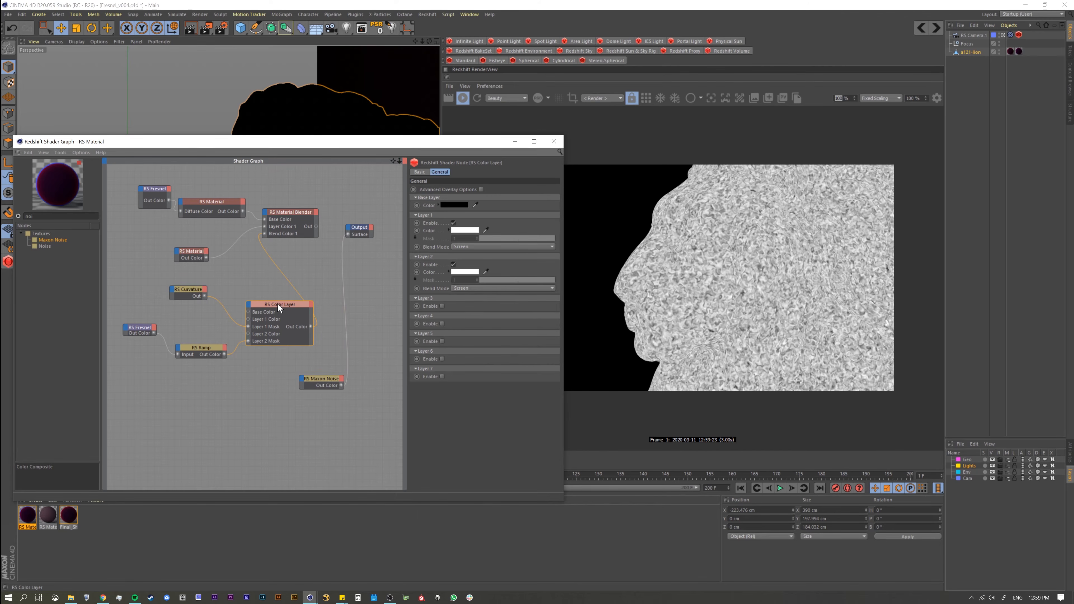
drag(278, 303, 276, 308)
key(alt+shift+c)
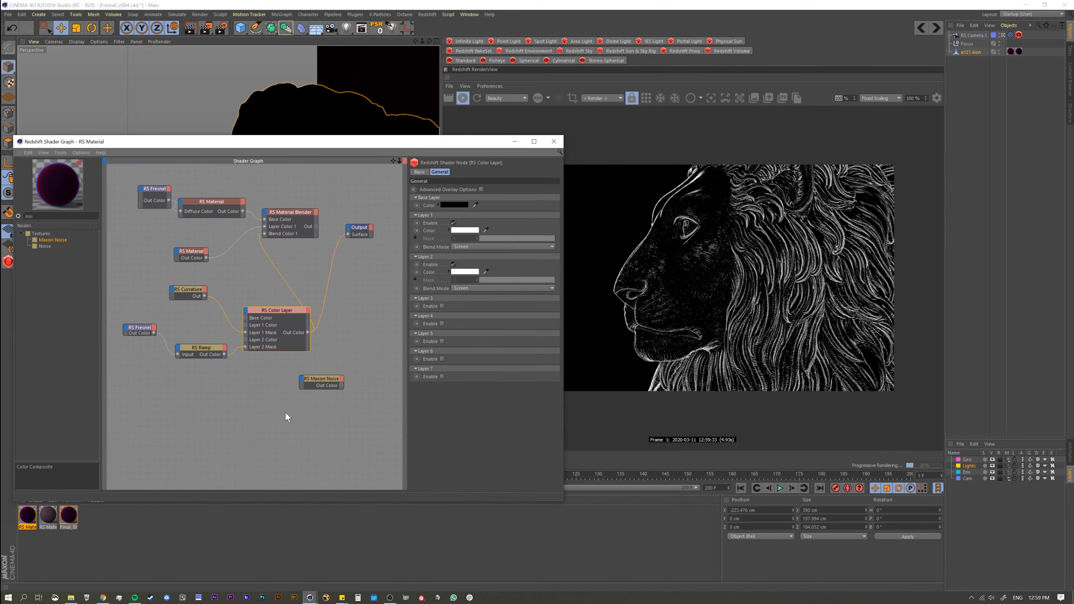
Step: Clear the node search and add a Color Composite node from the Color category below the Color Layer
click(18, 216)
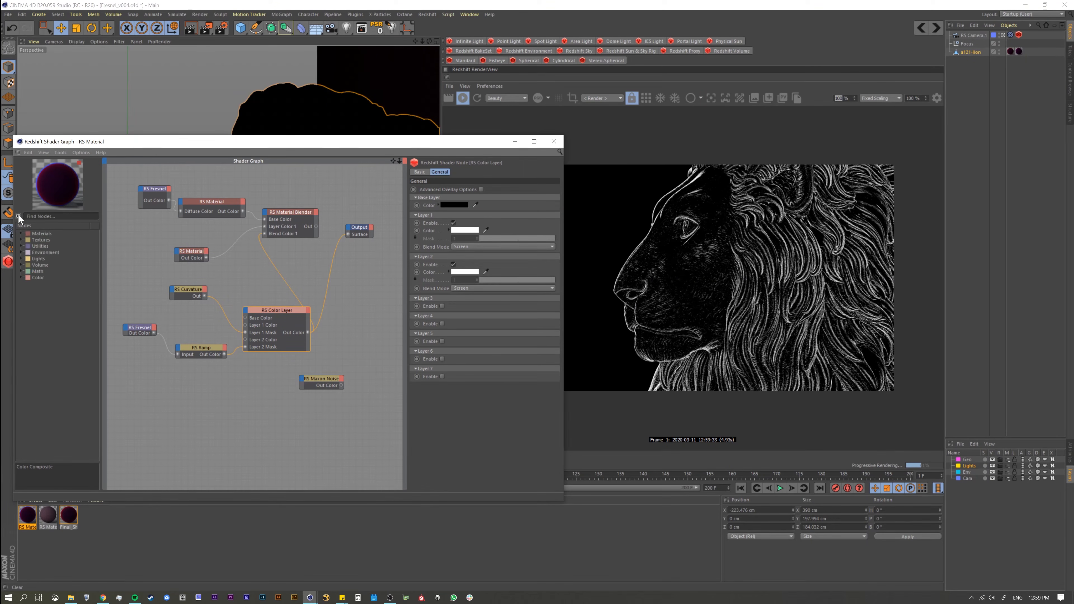
click(21, 278)
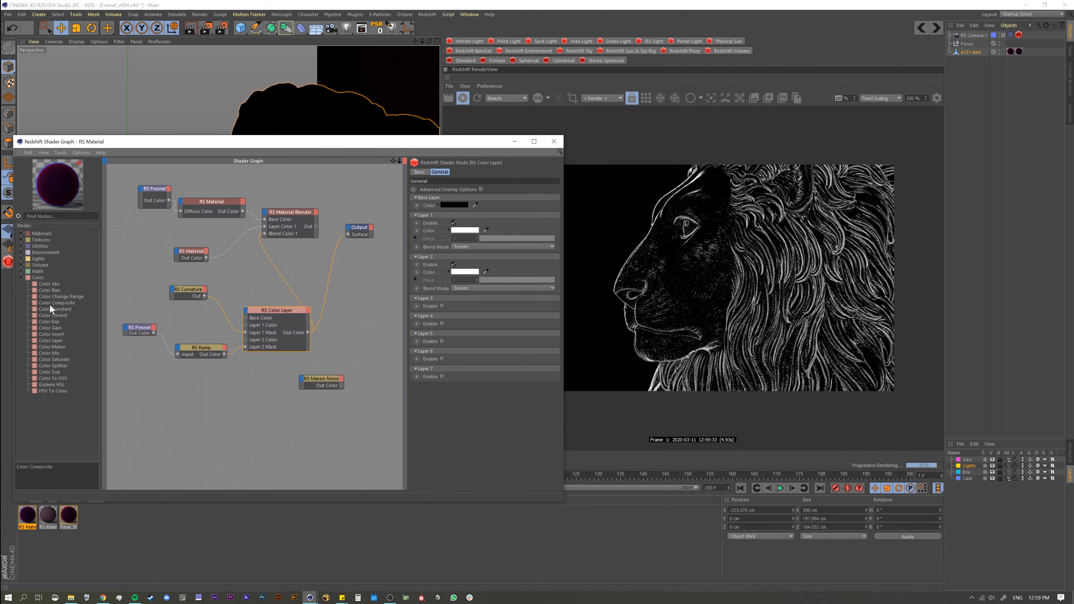
drag(49, 303, 296, 386)
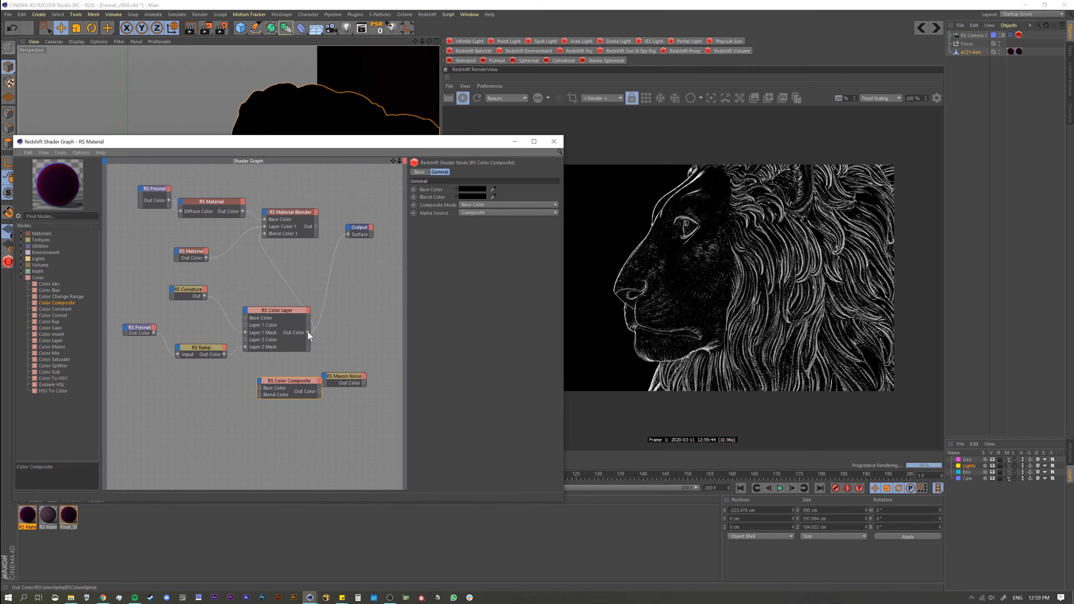
Step: Wire the Color Layer into the Color Composite's Base Color and the Maxon Noise into its Blend Color, and send the composite to the Output
mouse_move(272, 386)
mouse_down()
mouse_move(260, 388)
mouse_move(264, 401)
mouse_move(259, 388)
mouse_up()
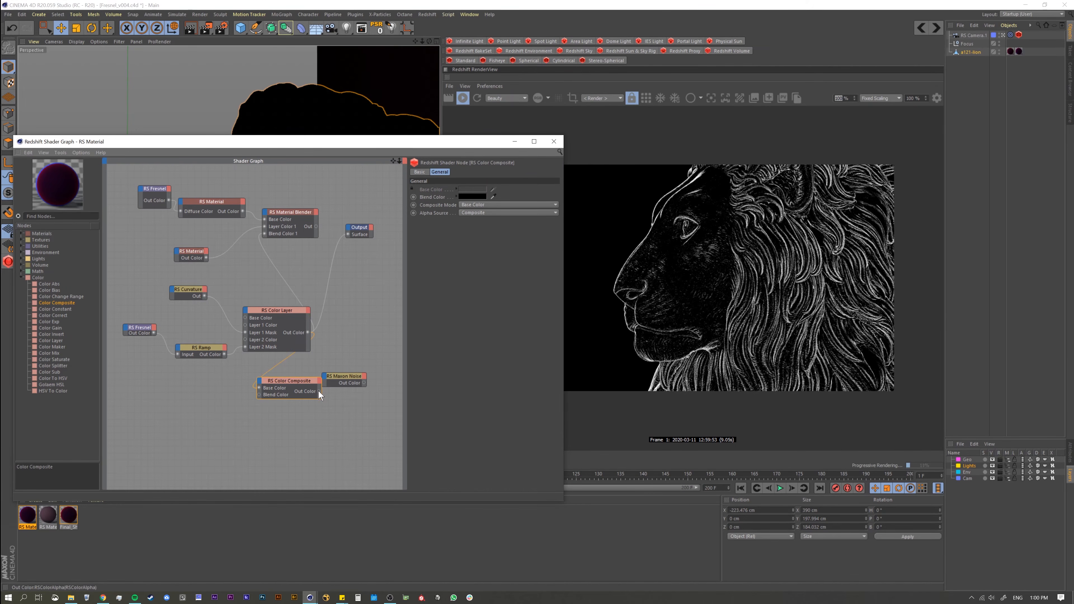
key(o)
drag(340, 383, 191, 407)
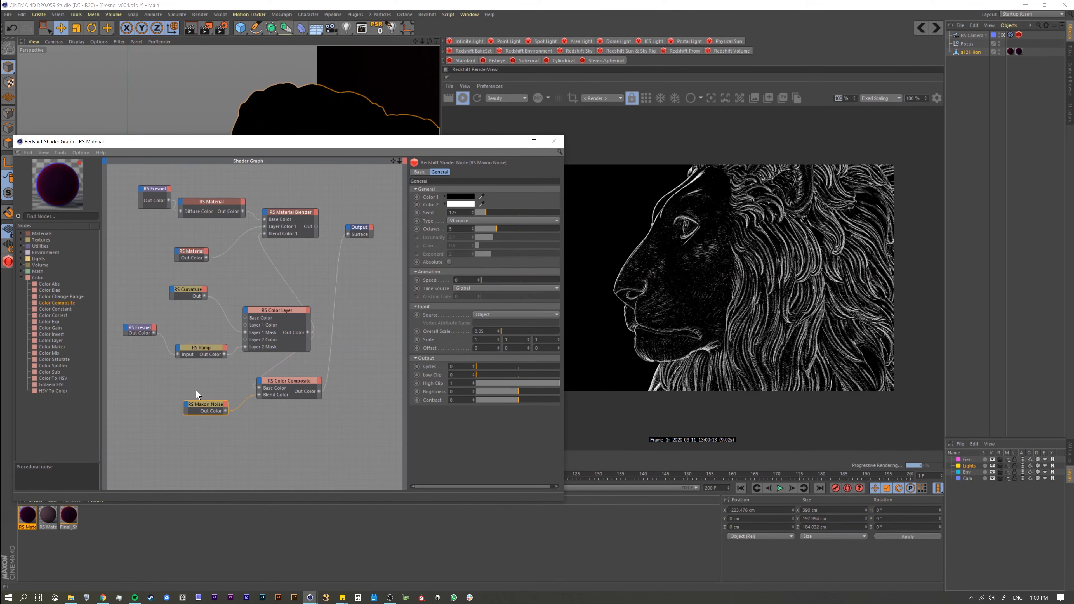
mouse_move(212, 409)
mouse_down()
mouse_move(219, 421)
mouse_move(225, 411)
mouse_up()
click(288, 393)
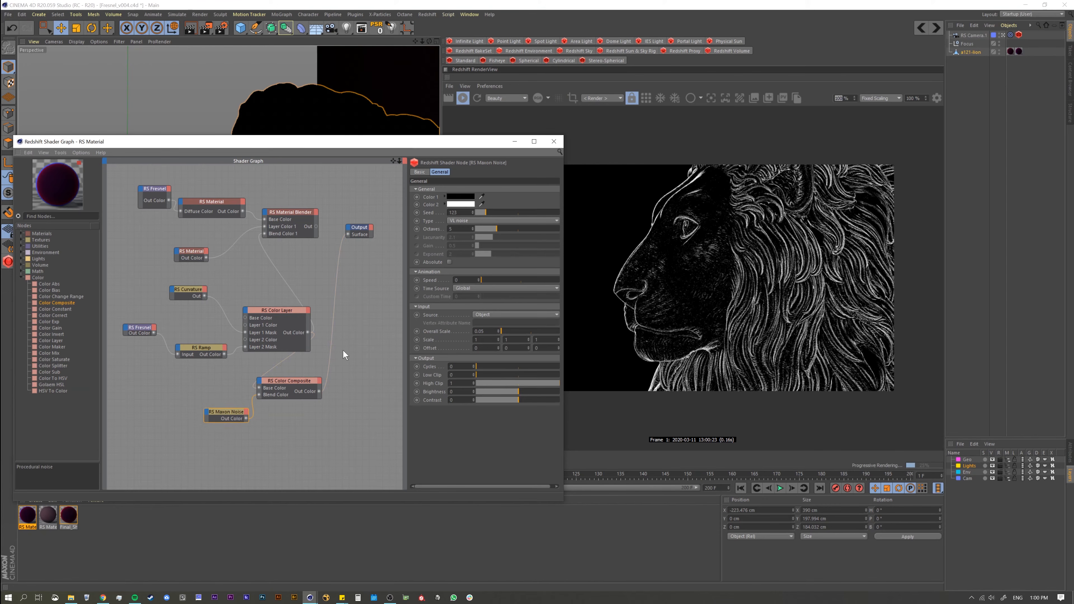
Step: Set the Color Composite's Composite Mode to Multiply
click(274, 382)
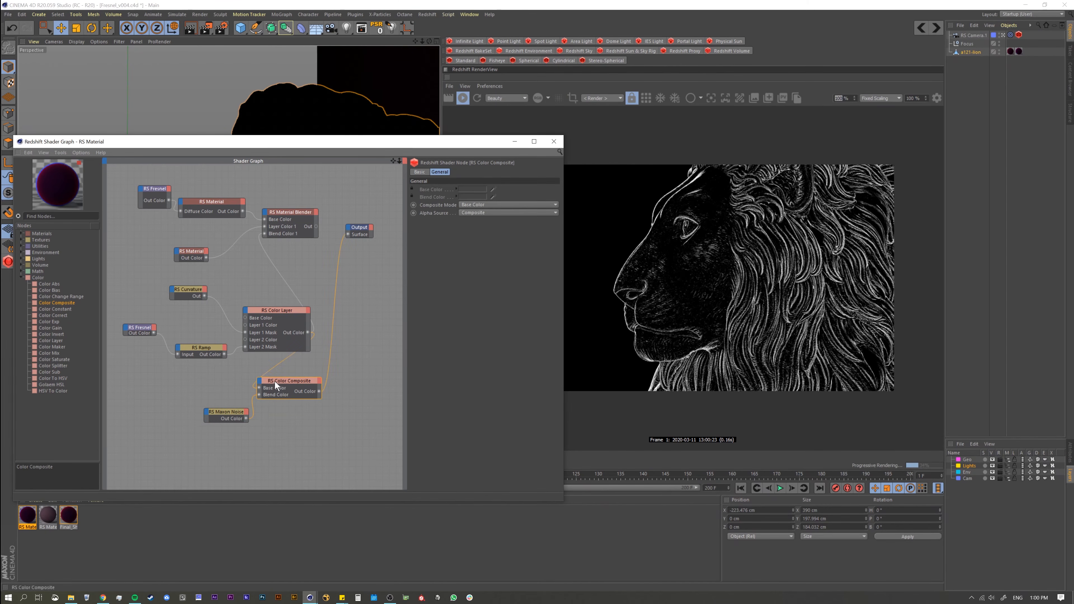
click(468, 212)
click(470, 205)
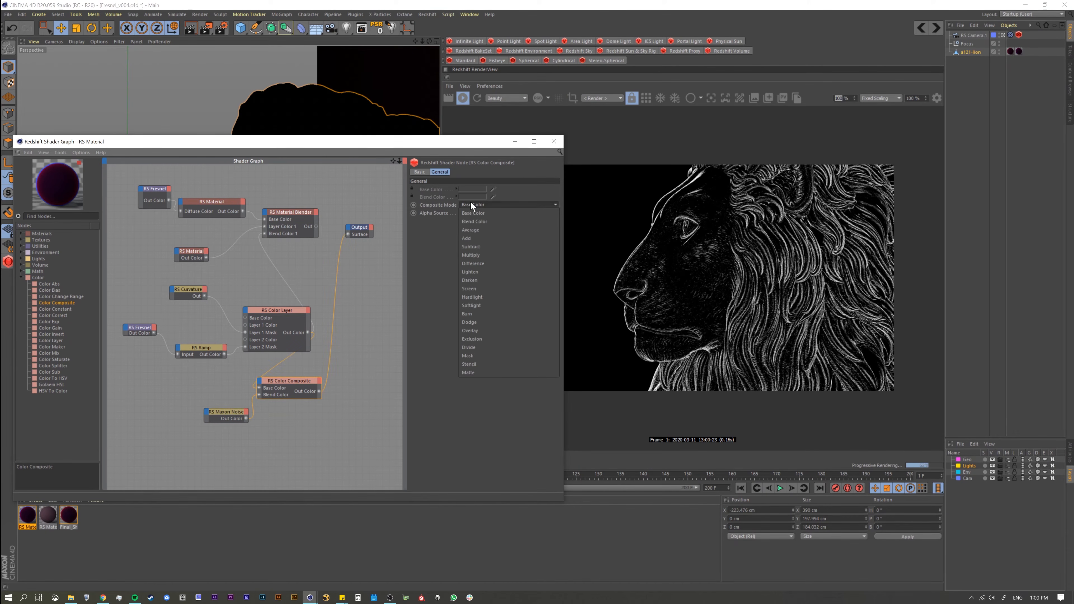
click(477, 255)
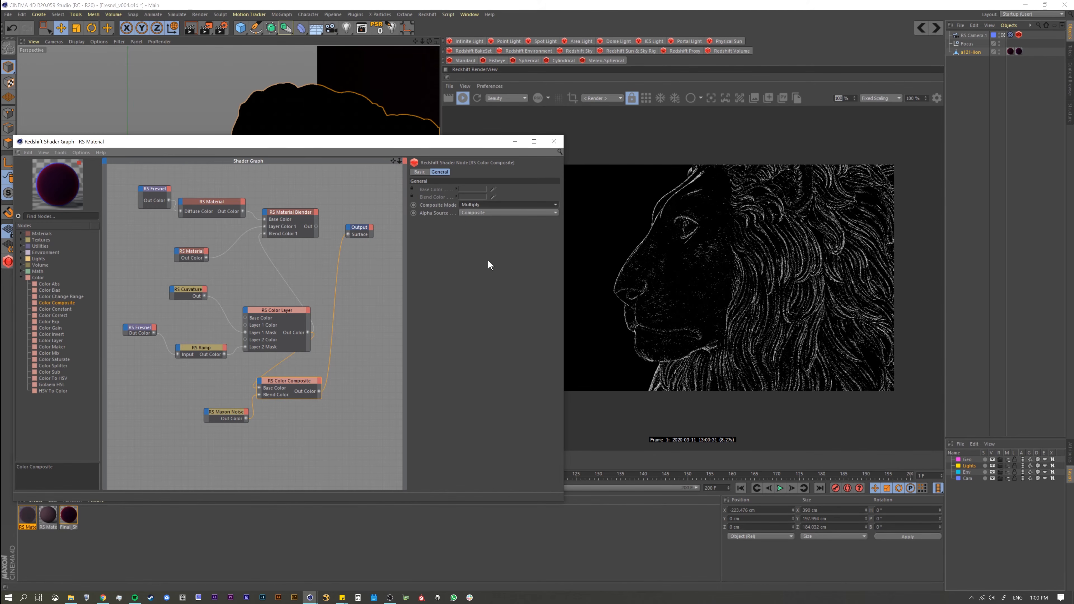
Step: Try a larger Overall Scale on the Maxon Noise and the Darken mode on the Color Composite, and revert both
drag(222, 412, 205, 401)
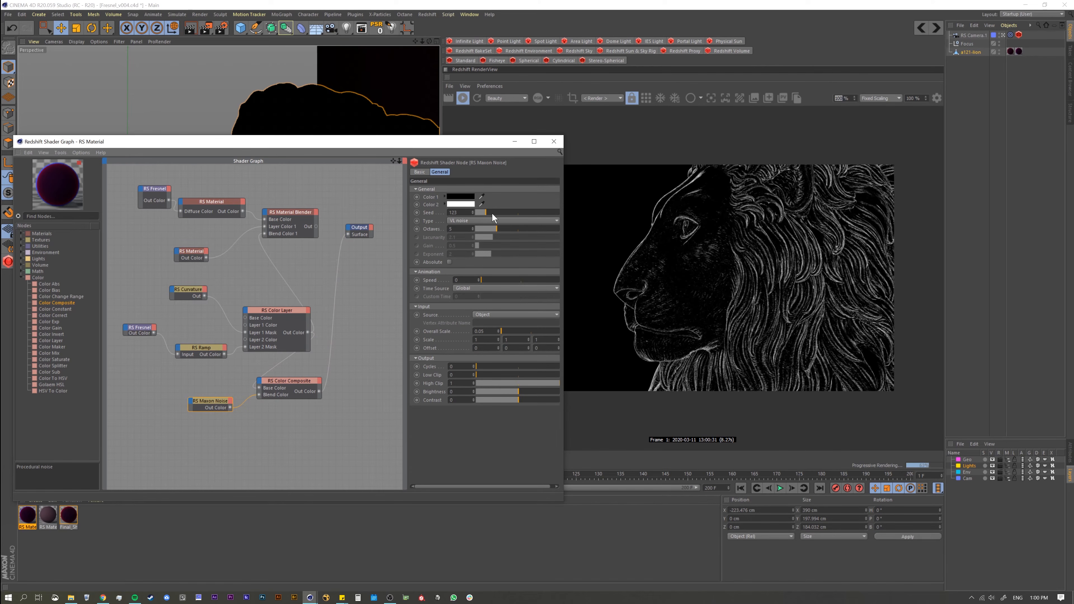
mouse_move(502, 333)
mouse_down()
mouse_move(534, 337)
mouse_move(509, 338)
mouse_up()
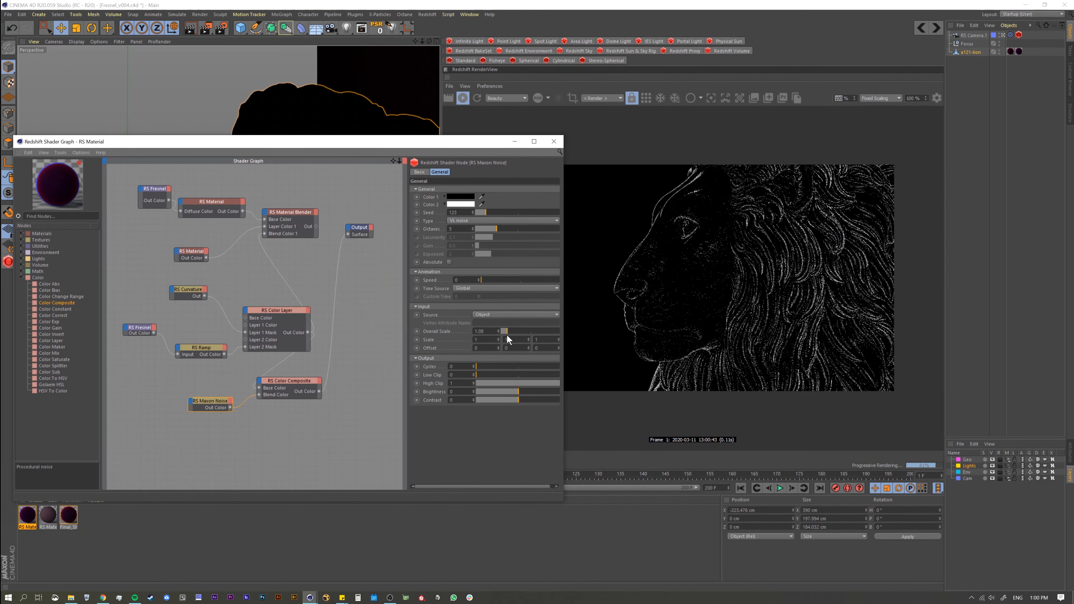
click(284, 384)
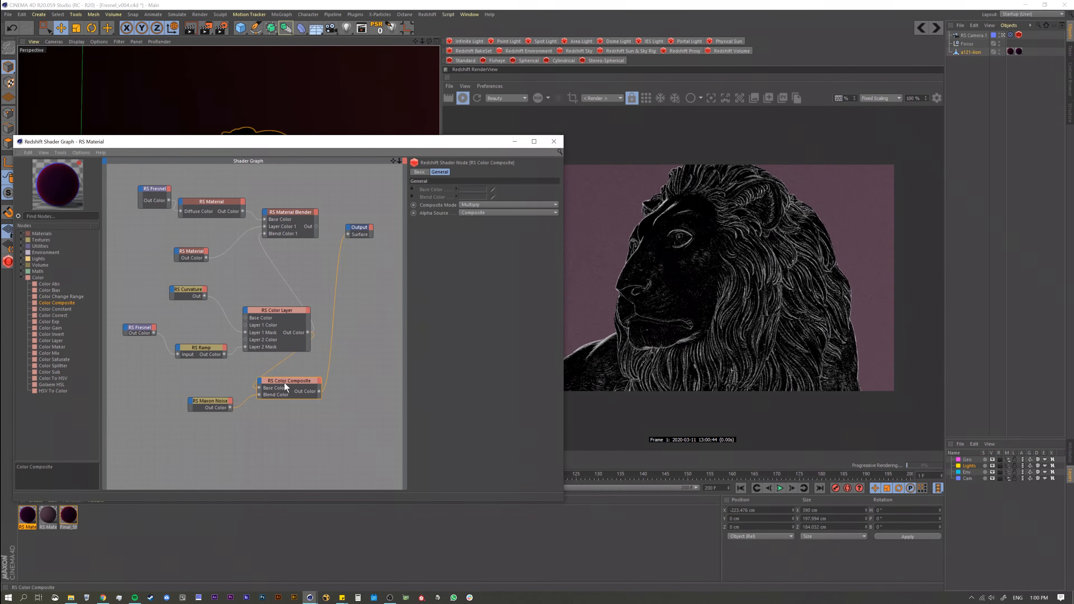
click(467, 205)
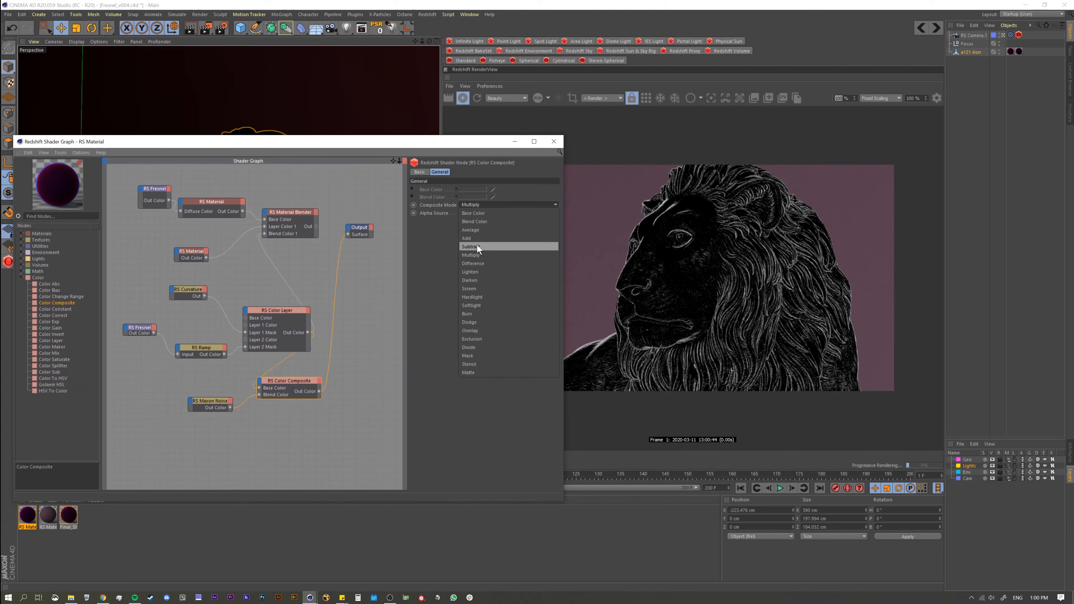
click(477, 280)
key(ctrl+z)
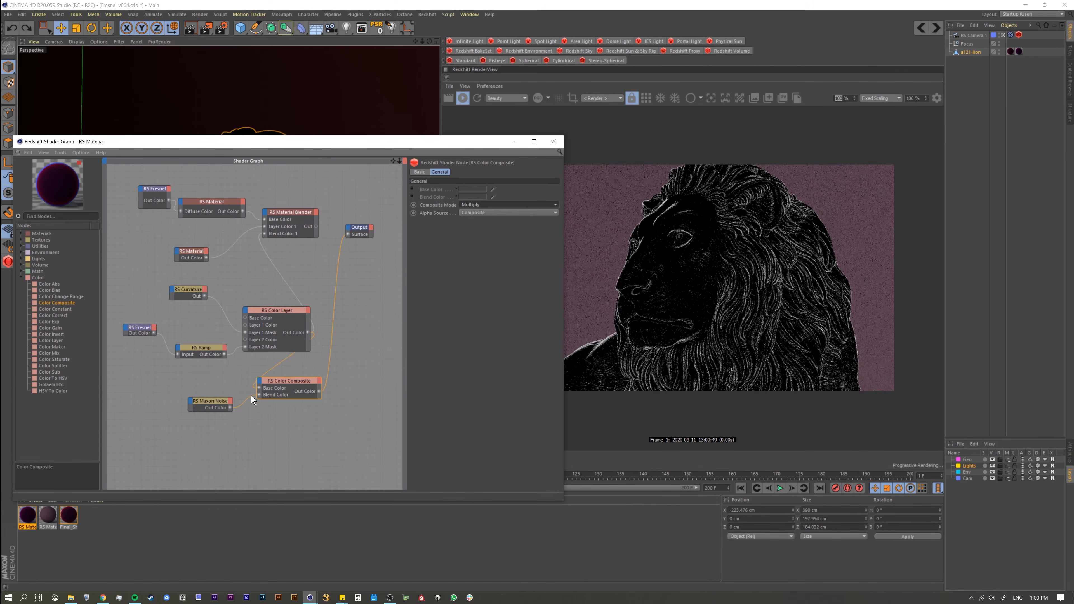
Step: Space out the Color Composite, preview the Maxon Noise through the Output, and lower the noise's Brightness to about -0.63
drag(217, 401, 280, 394)
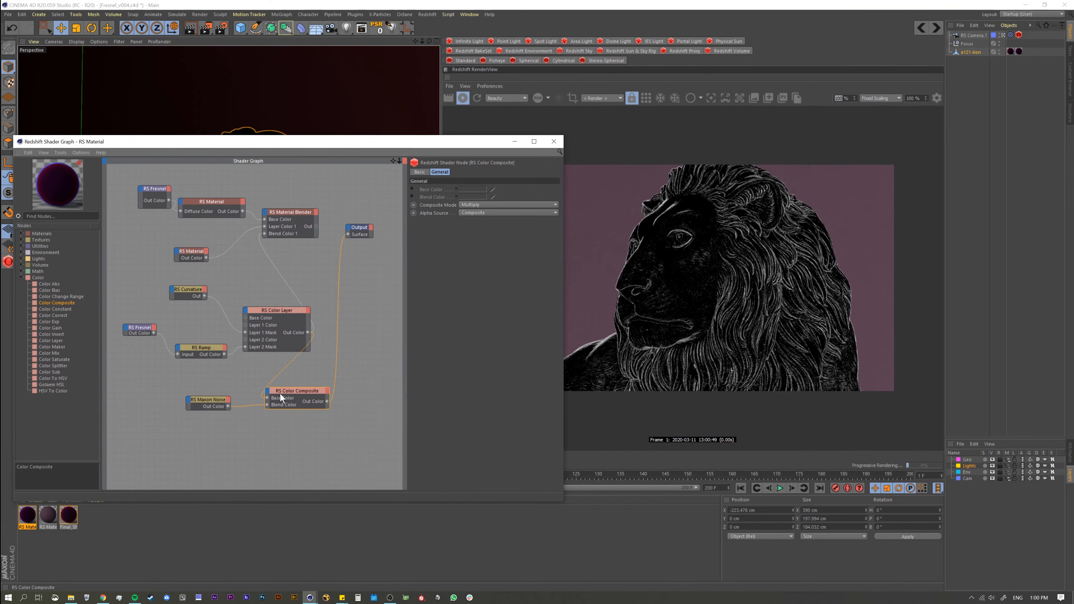
click(211, 402)
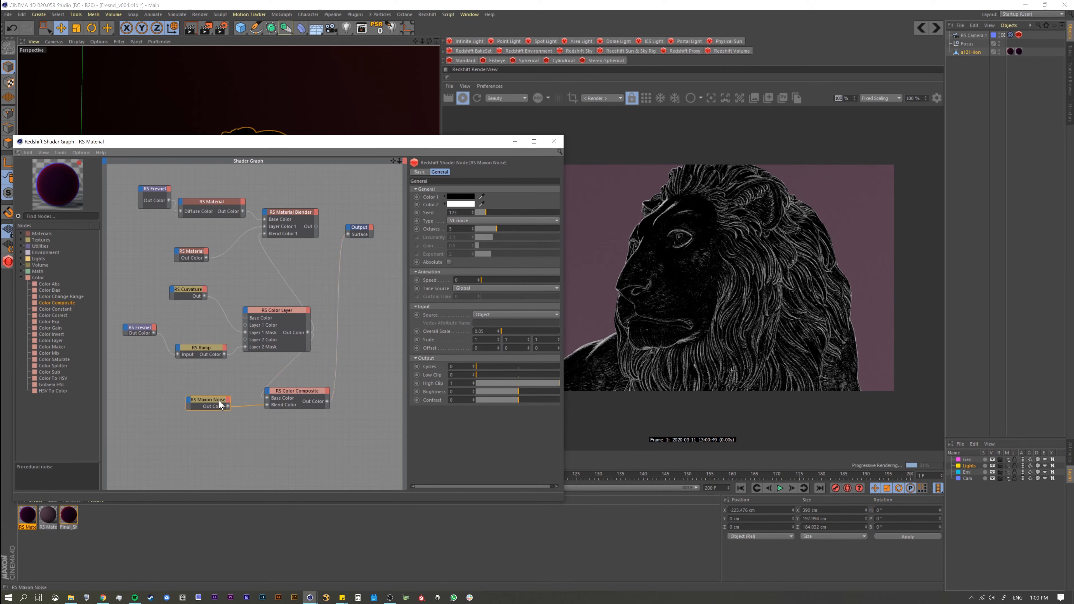
click(224, 406)
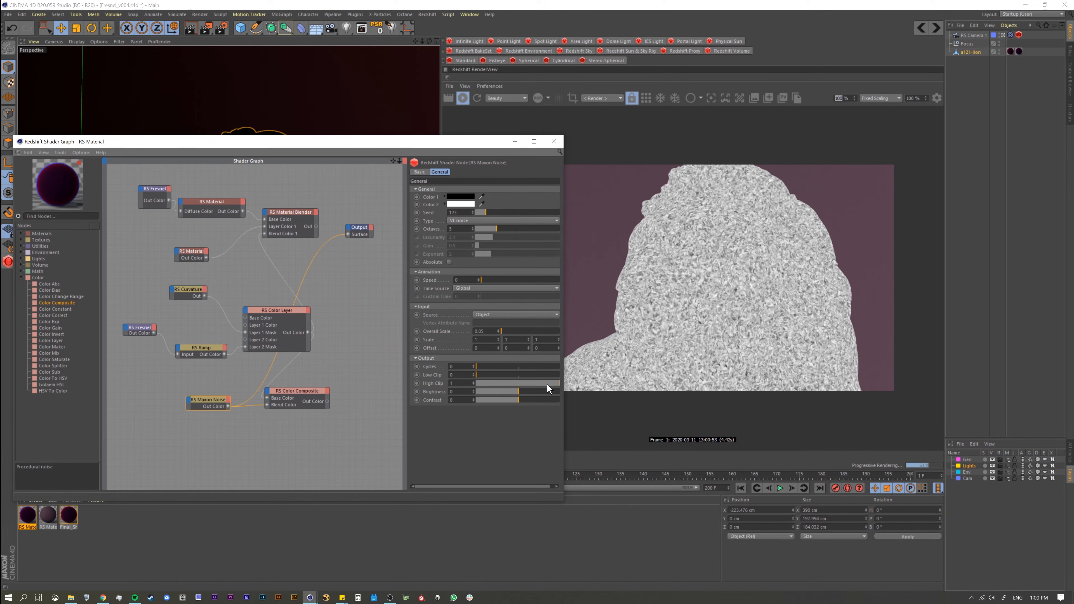
drag(518, 393, 493, 395)
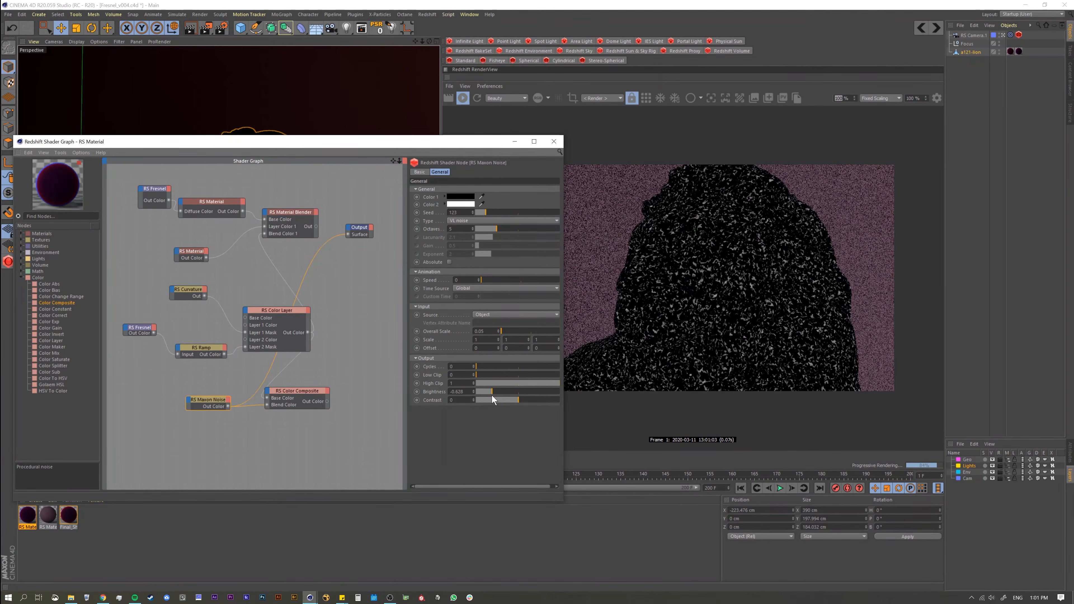
Step: Wire the Color Composite into the Output's Surface, reselect the Maxon Noise, and move the shader graph window down to uncover the viewport
click(292, 394)
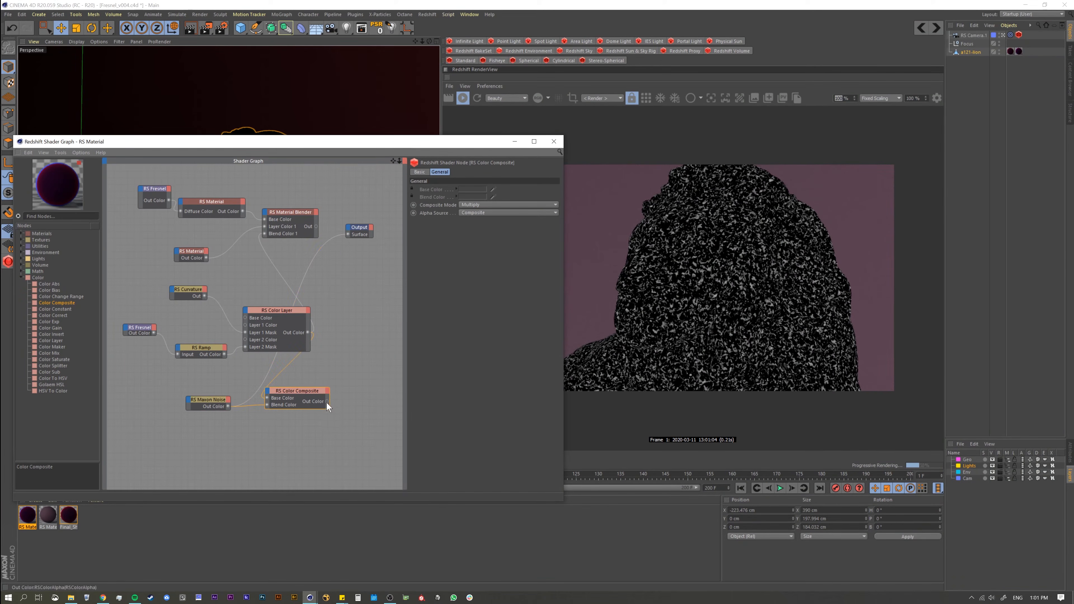
drag(313, 391, 347, 233)
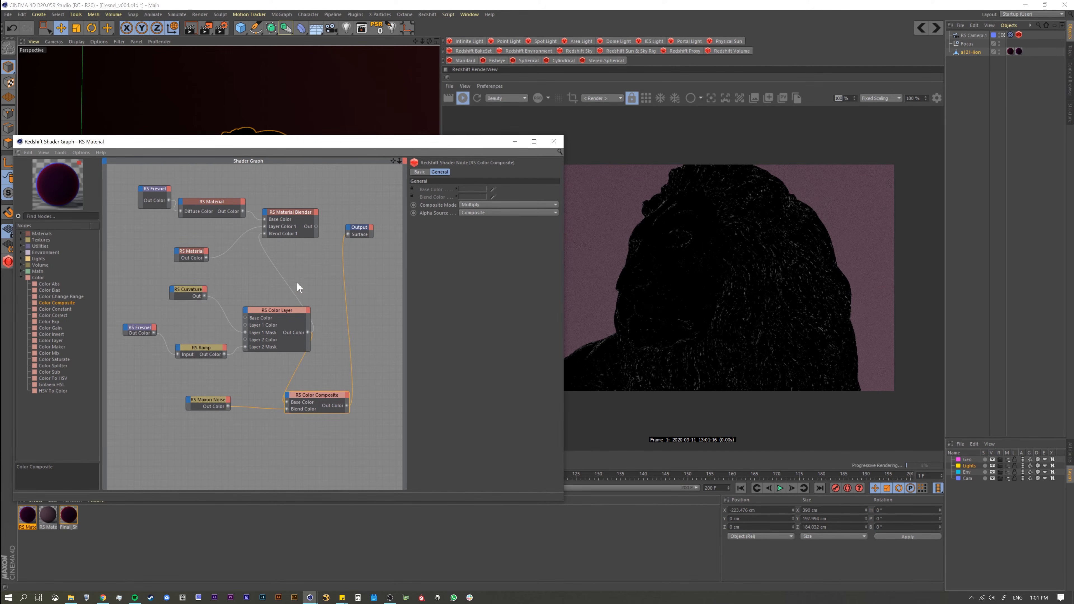
click(221, 406)
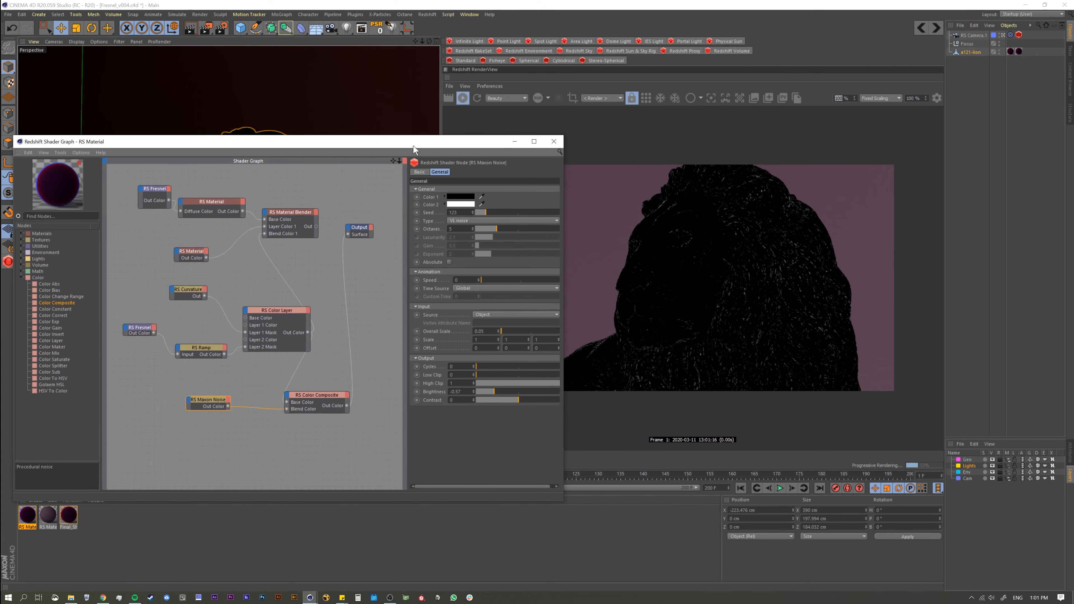
drag(412, 145, 413, 307)
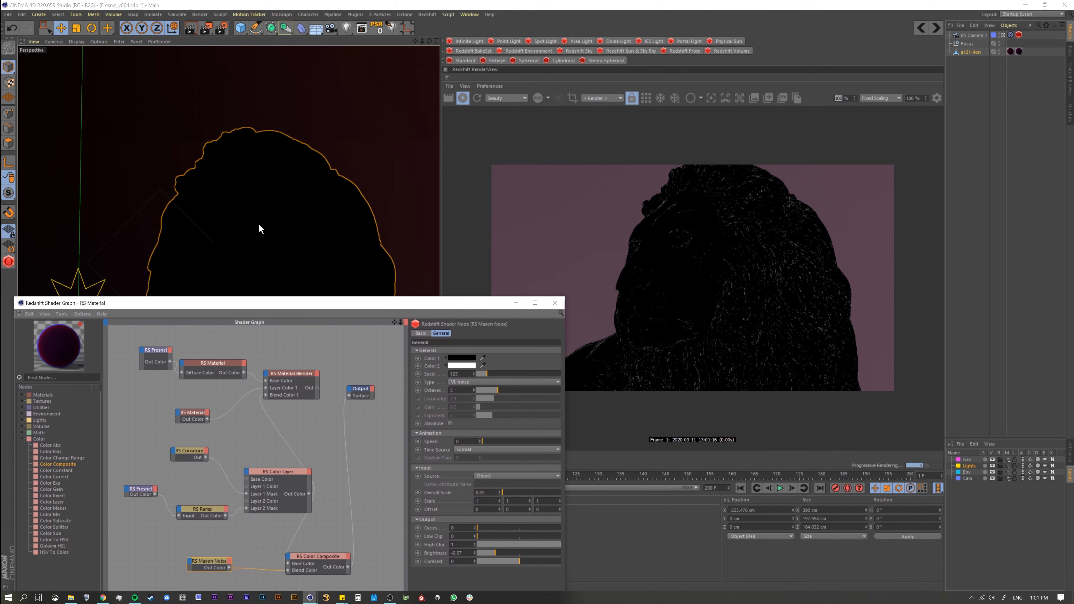
Step: Try raising the Maxon Noise's Brightness to about 0.19 while viewing the lion close up, and undo the camera change
right_click(296, 262)
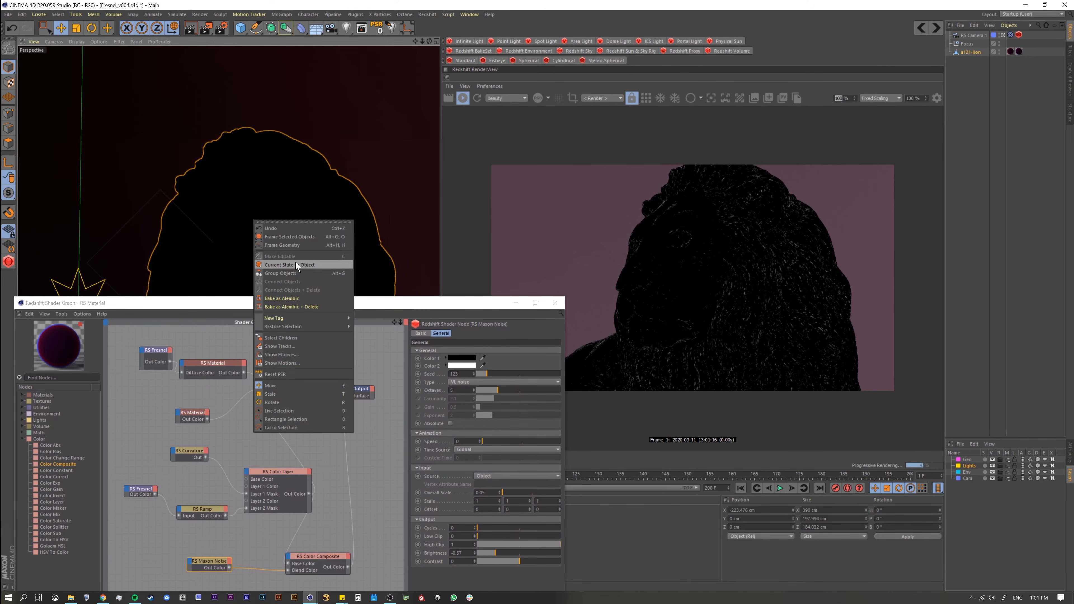
click(298, 251)
click(384, 194)
alt+right_drag(329, 237, 433, 187)
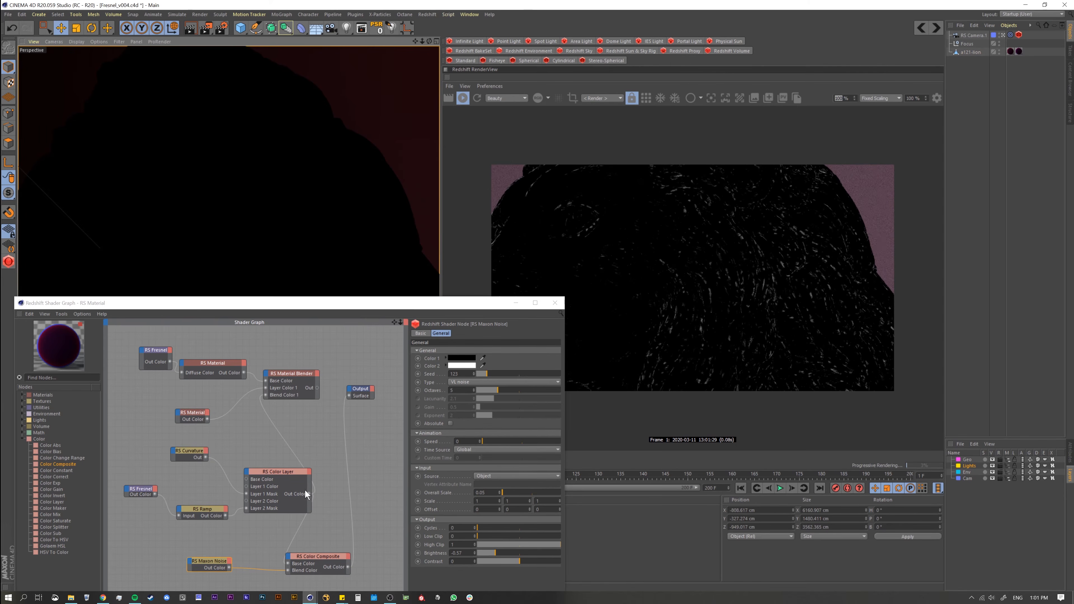
click(224, 563)
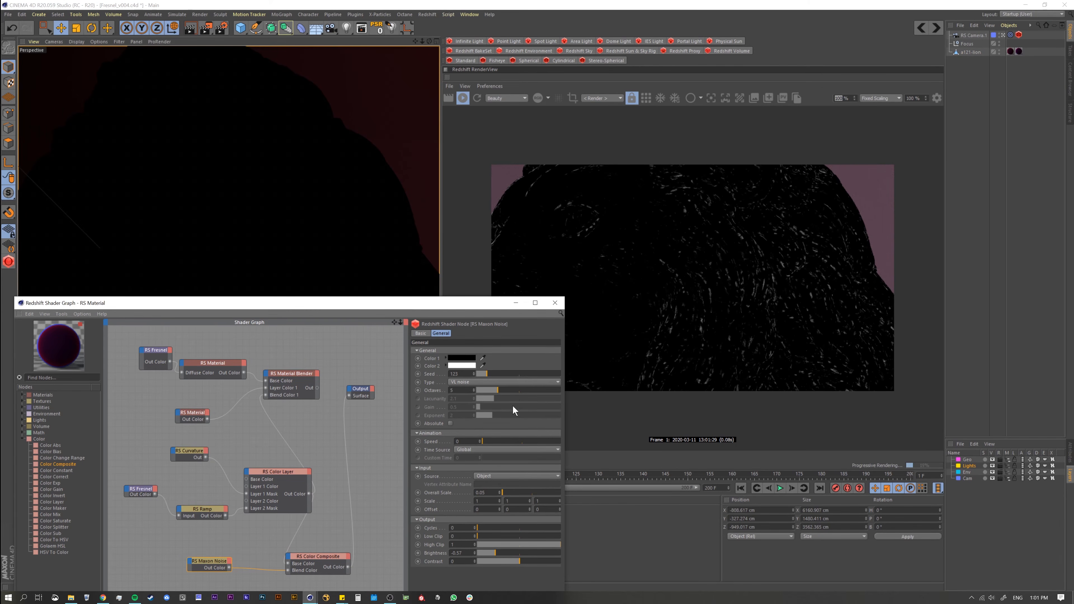
mouse_move(504, 554)
mouse_down()
mouse_move(518, 554)
mouse_move(507, 557)
mouse_up()
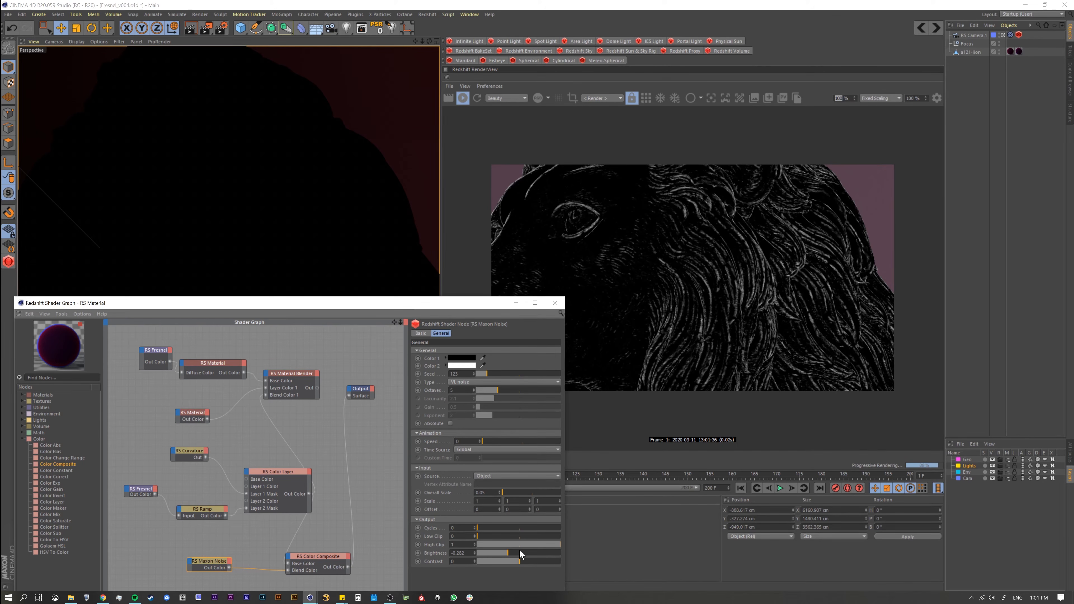
drag(559, 545, 529, 553)
key(ctrl+z)
key(ctrl+z)
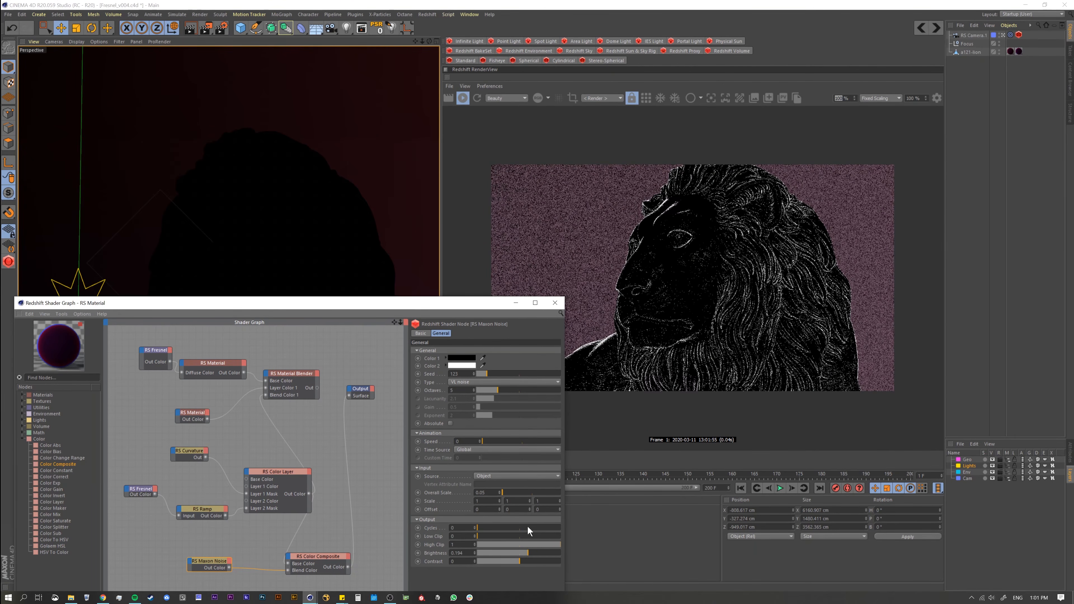
Step: Try the Cell noise type on the Maxon Noise with Brightness about -0.54 and Overall Scale about 3.74
click(467, 382)
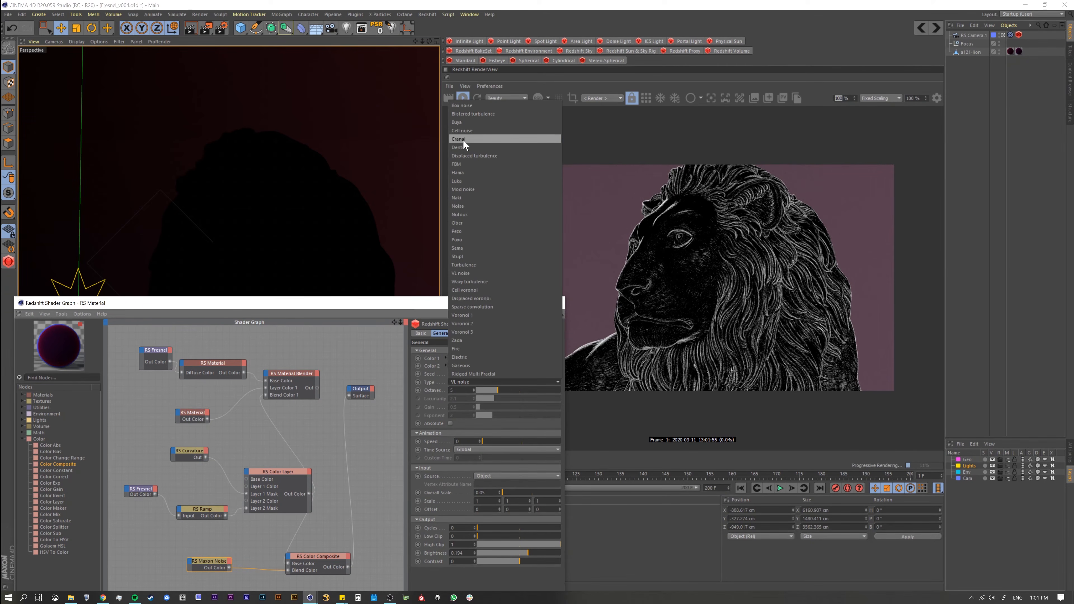
click(461, 130)
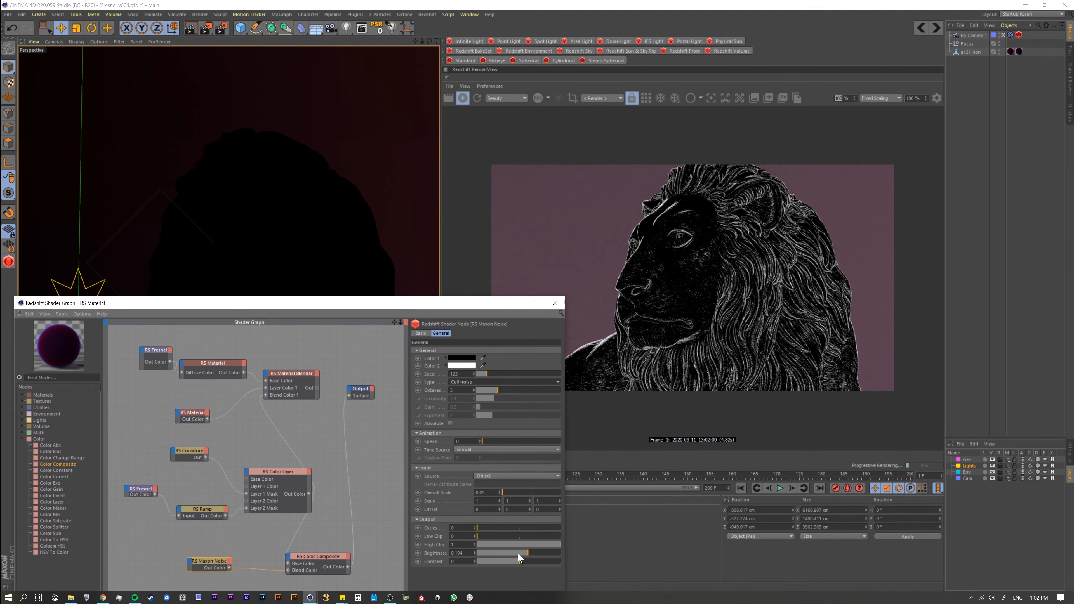
mouse_move(518, 554)
mouse_down()
mouse_move(489, 552)
mouse_move(497, 555)
mouse_up()
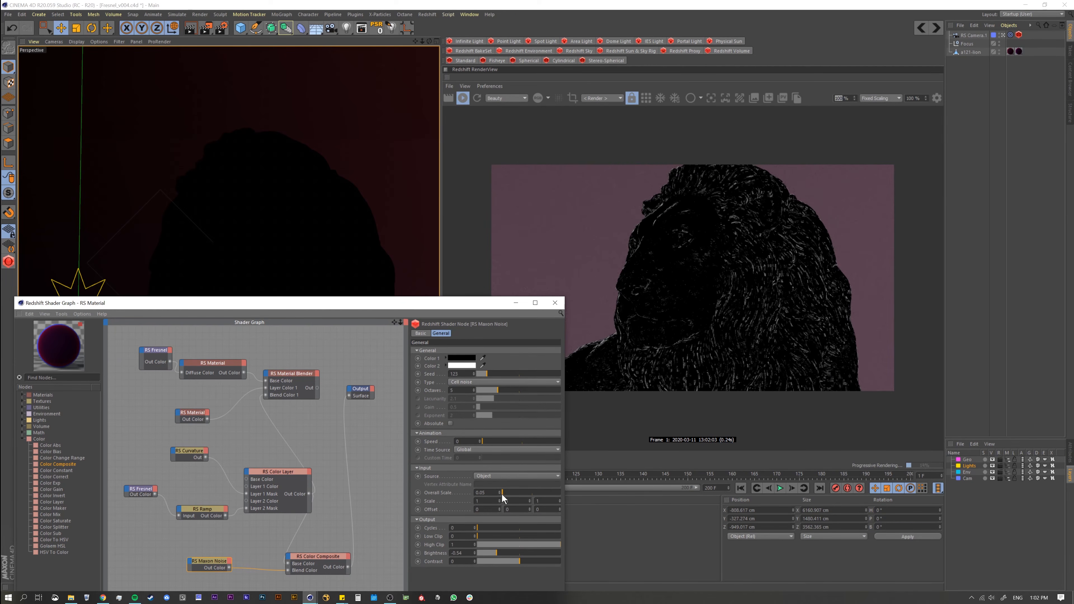
drag(503, 494, 525, 492)
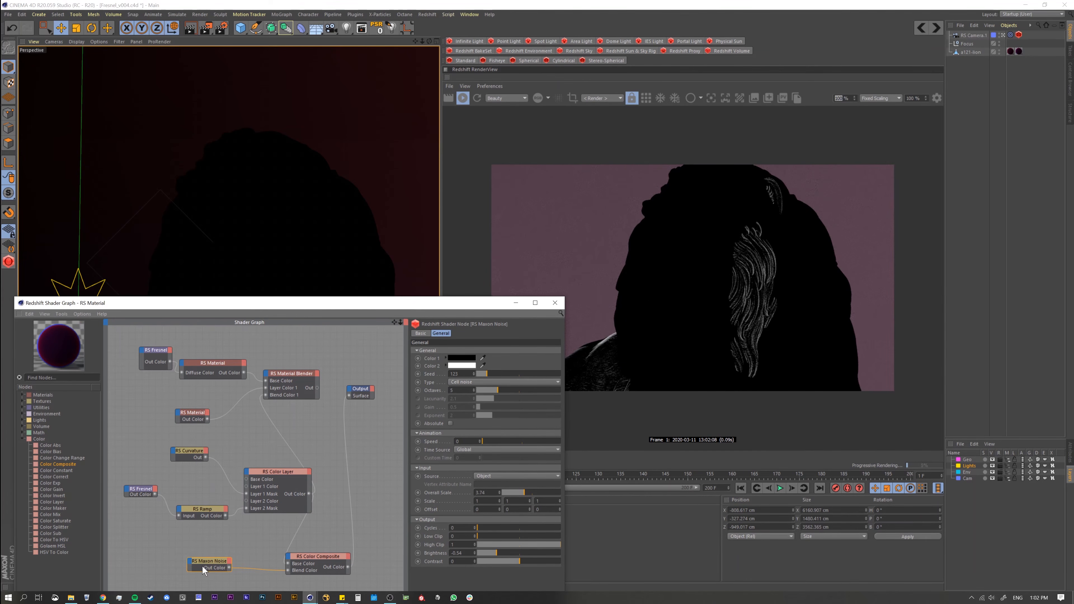
Step: Preview the Maxon Noise through the Output, reduce its Overall Scale to about 1.01, and wire the Color Composite back into the Output
key(o)
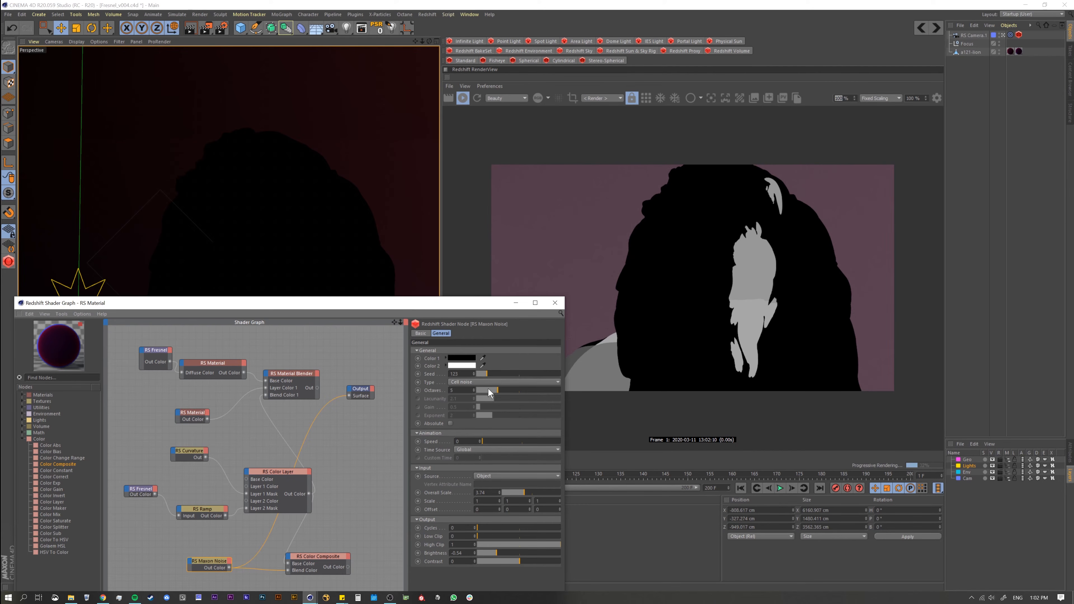
drag(525, 492, 508, 498)
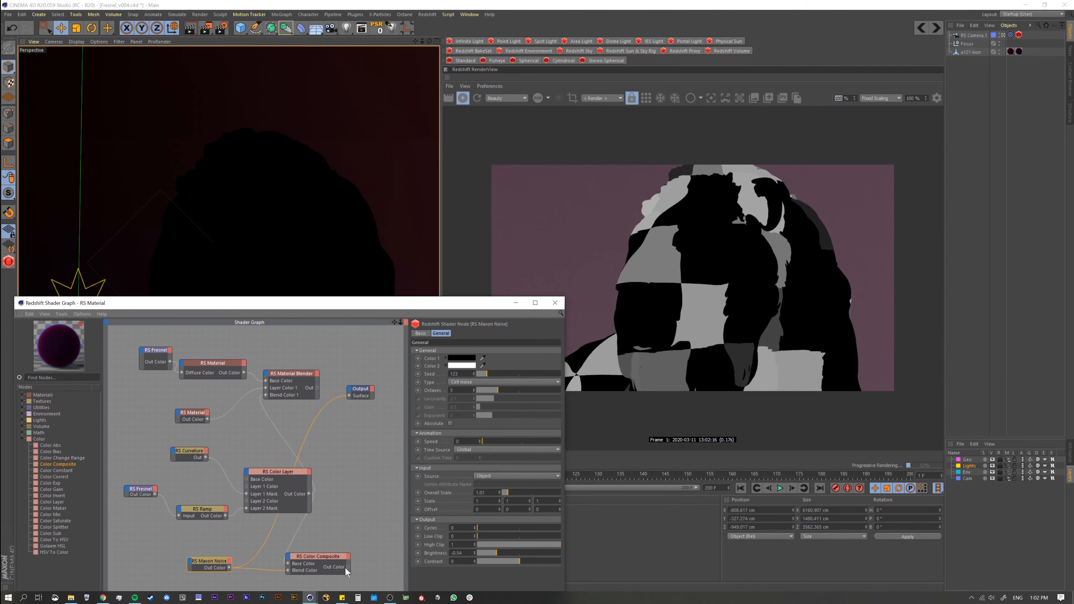
drag(347, 567, 347, 394)
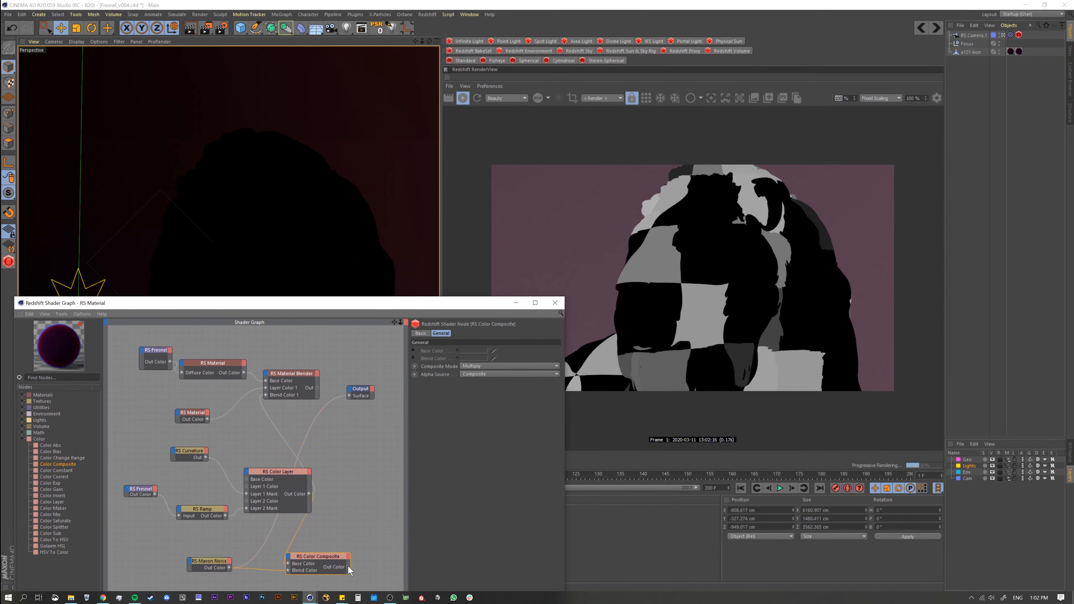
drag(347, 566, 349, 395)
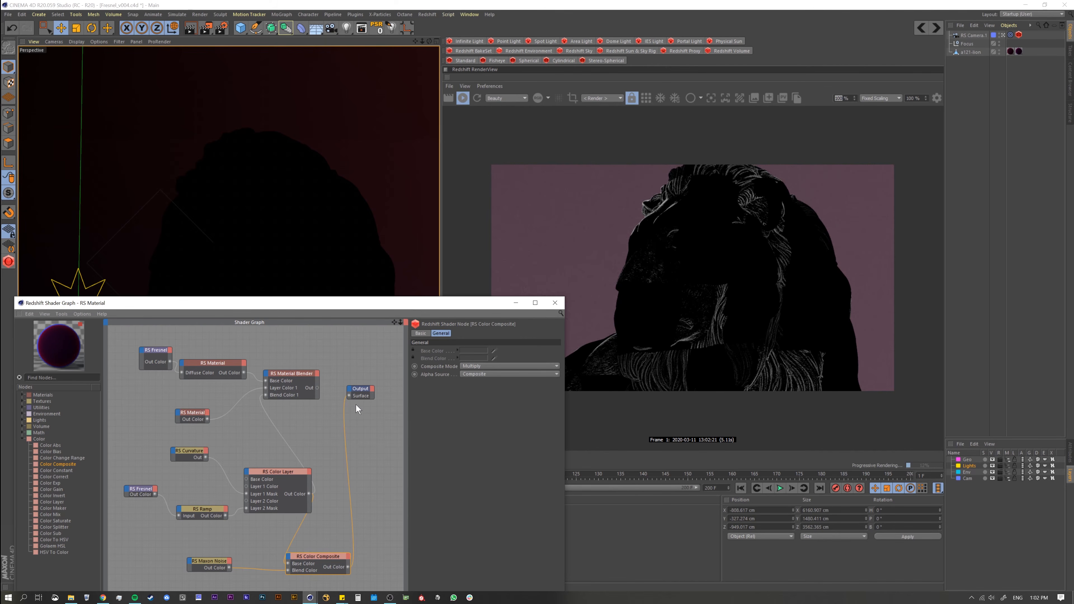
Step: Set the Maxon Noise's Type back to VL noise
click(217, 564)
click(318, 558)
click(214, 561)
click(469, 381)
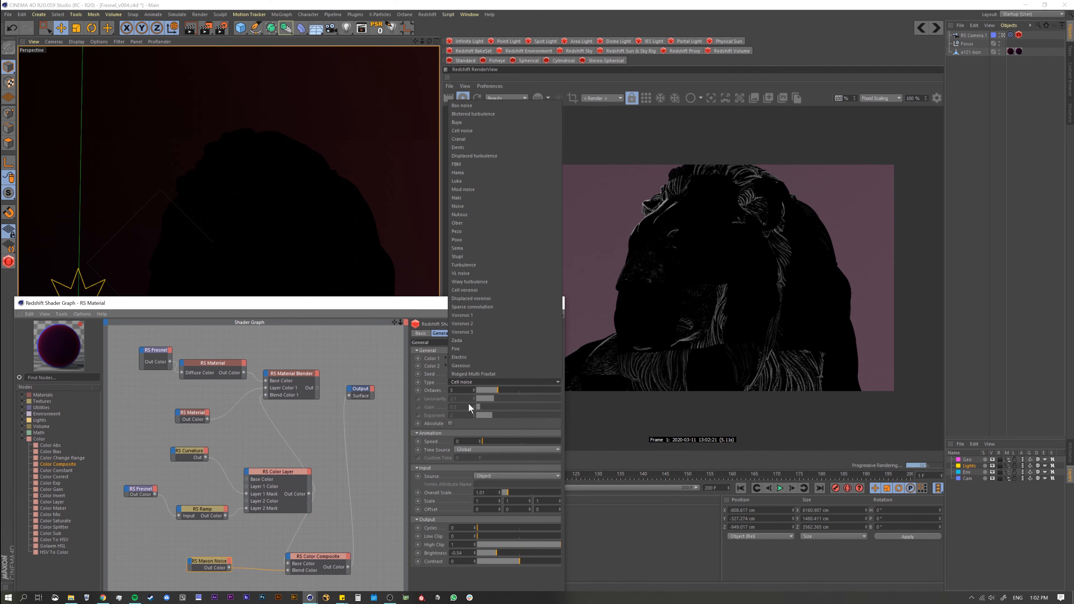
click(475, 272)
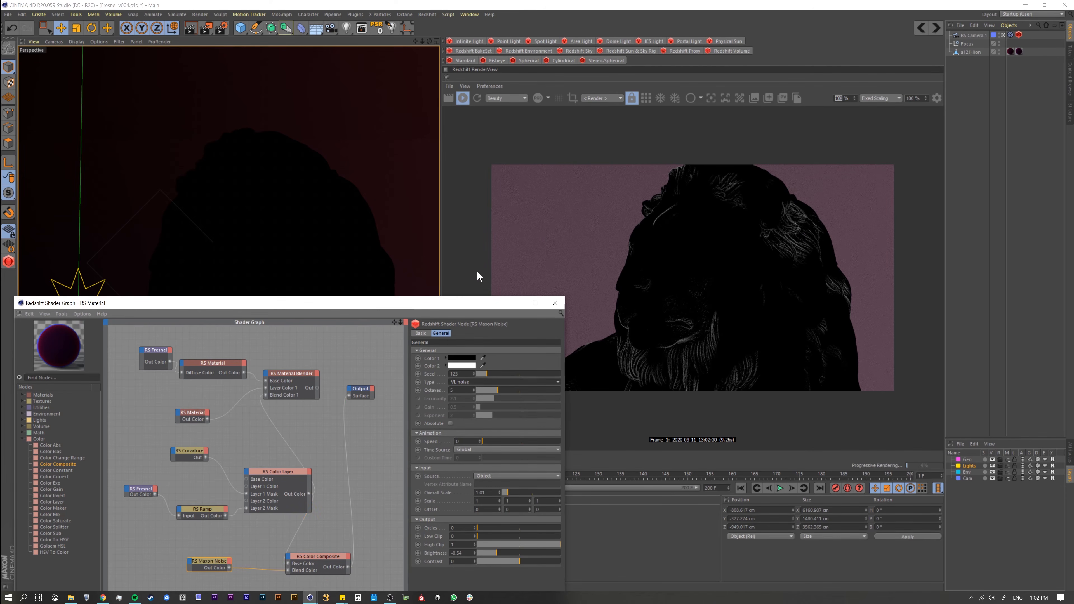
Step: Shift the Color Composite node slightly away from the Maxon Noise and raise the noise's Brightness to about -0.46
click(296, 558)
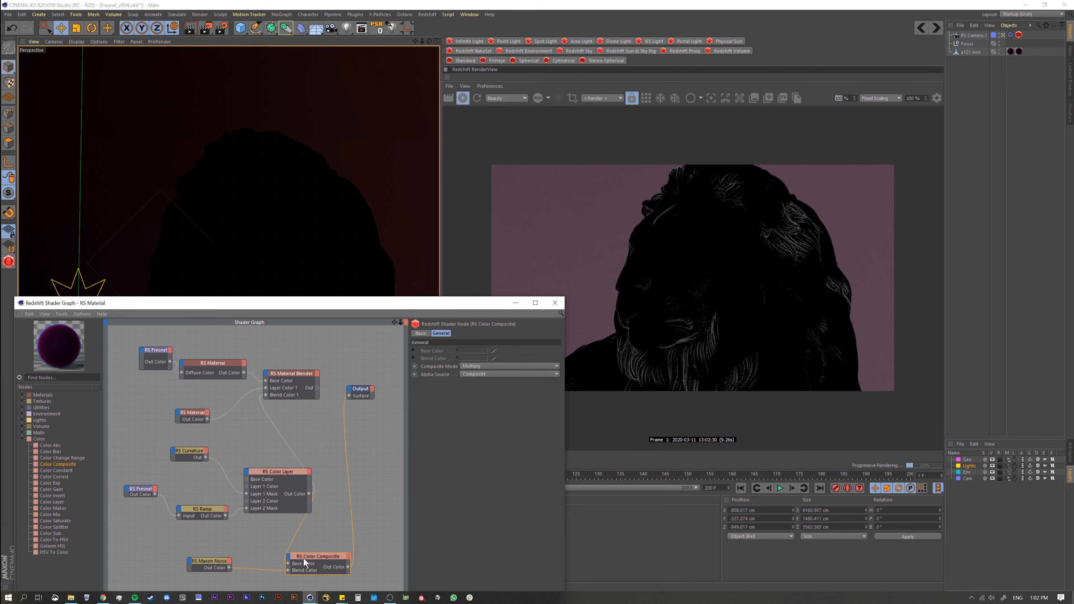
drag(302, 564, 303, 554)
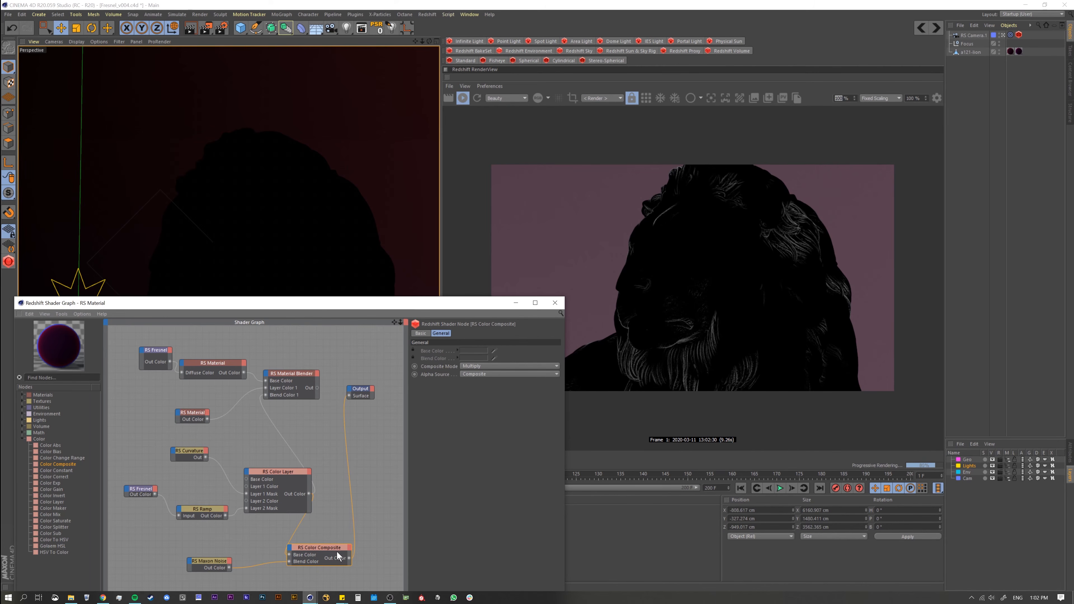
drag(330, 551, 337, 550)
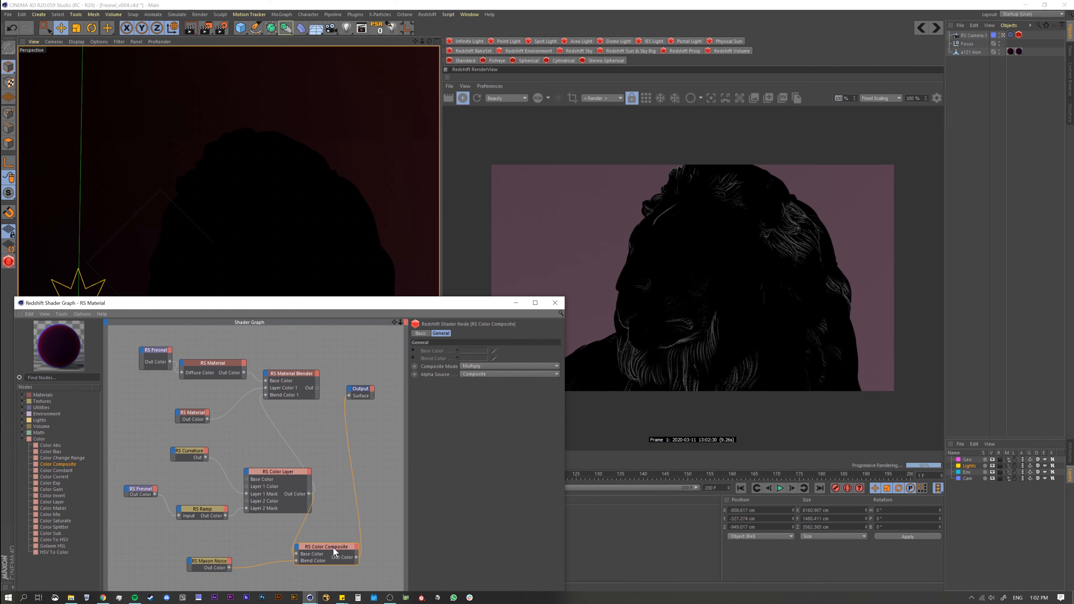
click(218, 562)
drag(481, 554, 500, 554)
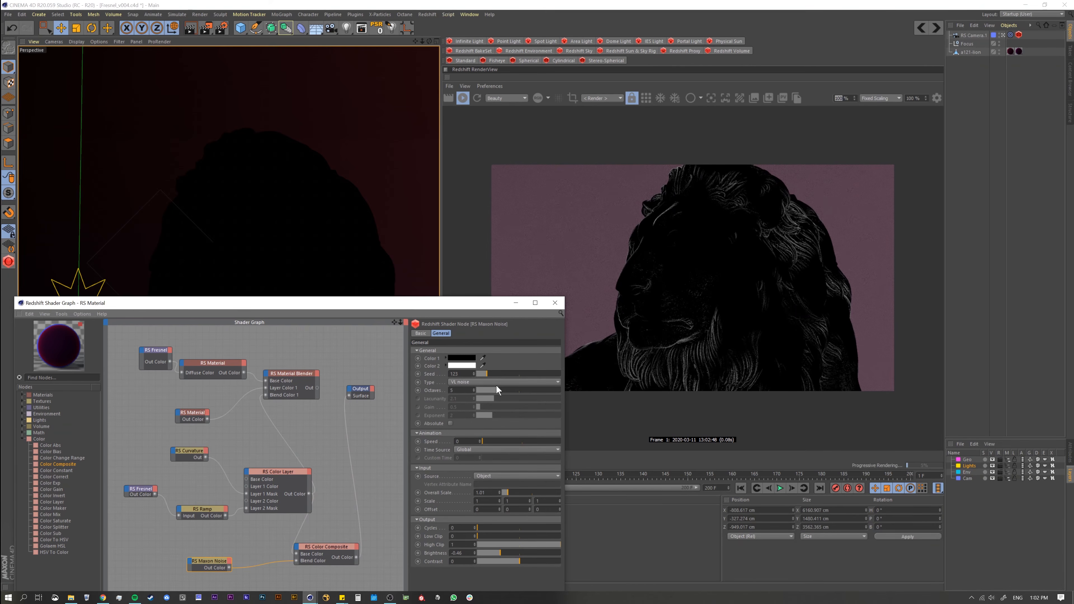
Step: Try Overall Scale values of 0.1, 0.6 and 0.06 on the Maxon Noise
click(504, 493)
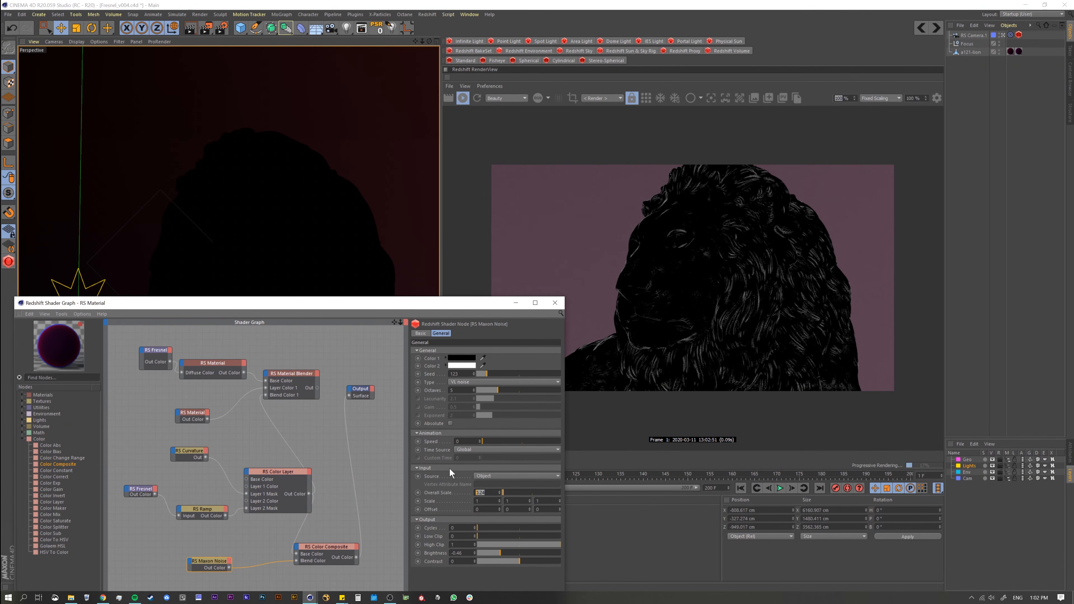
text(0.1)
key(Return)
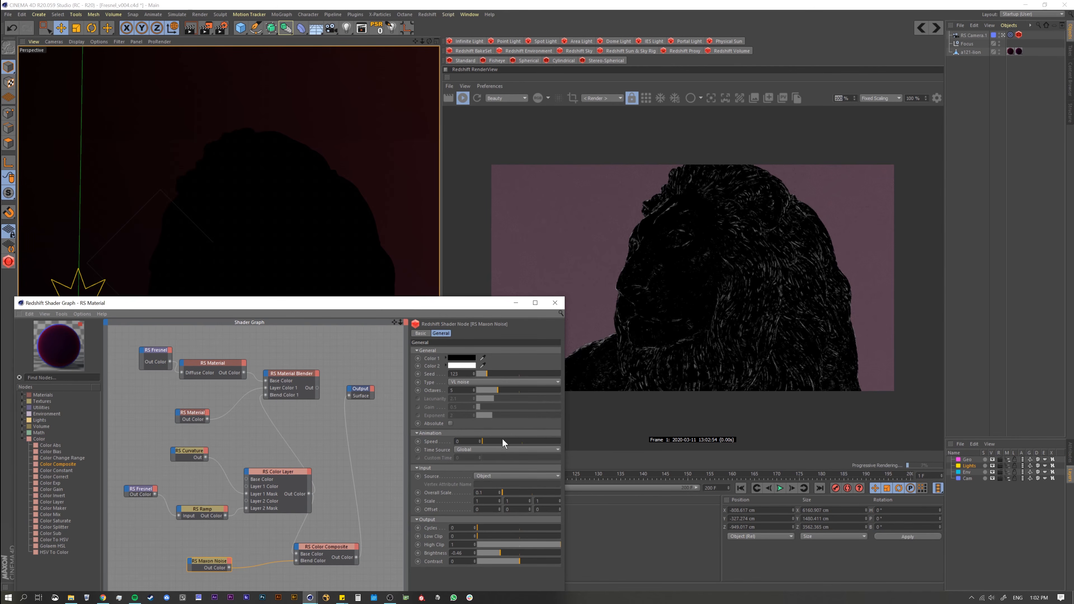
double_click(480, 493)
text(.6)
key(Return)
drag(486, 493, 437, 475)
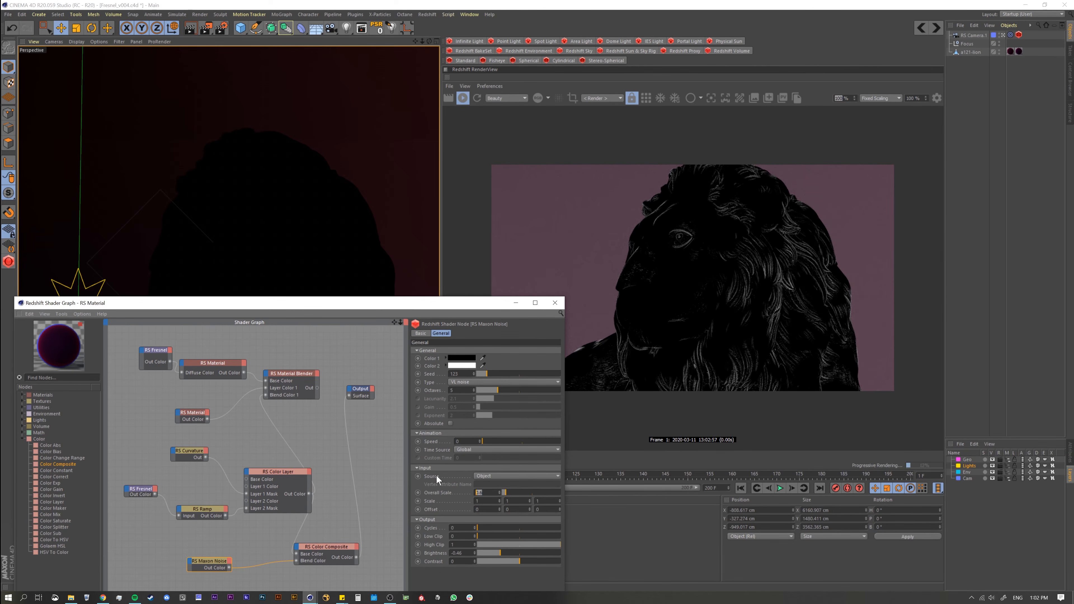
text(.0+6)
key(Return)
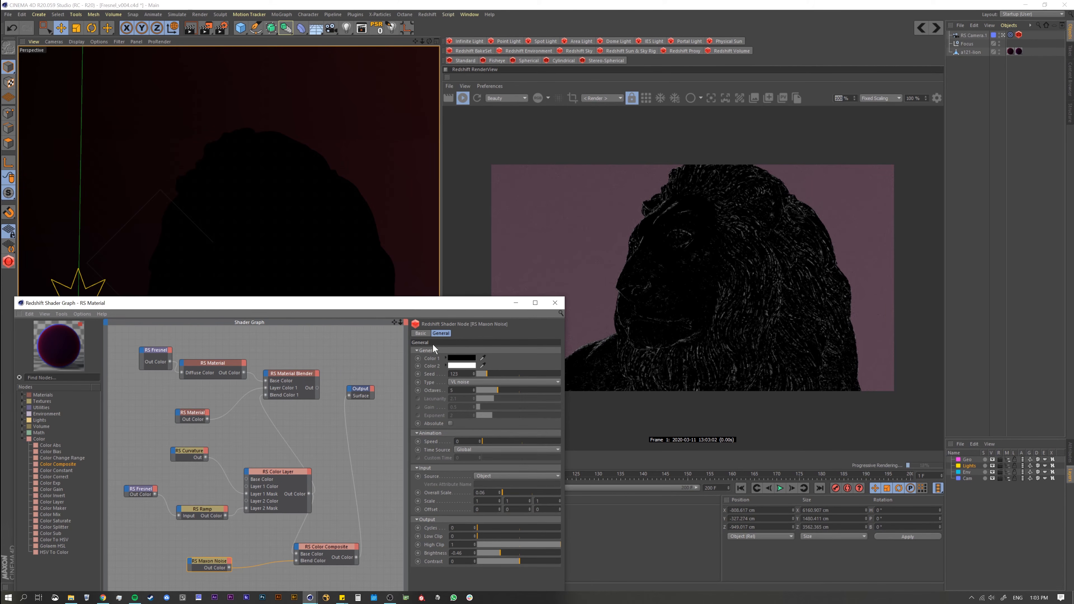
Step: Set the Maxon Noise's Overall Scale to 0.02
key(BackSpace)
text(2)
key(Return)
Step: Render a close-up of the lion's face in bucket mode and send a snapshot of the noise-masked result to the Picture Viewer
alt+right_drag(266, 238, 377, 207)
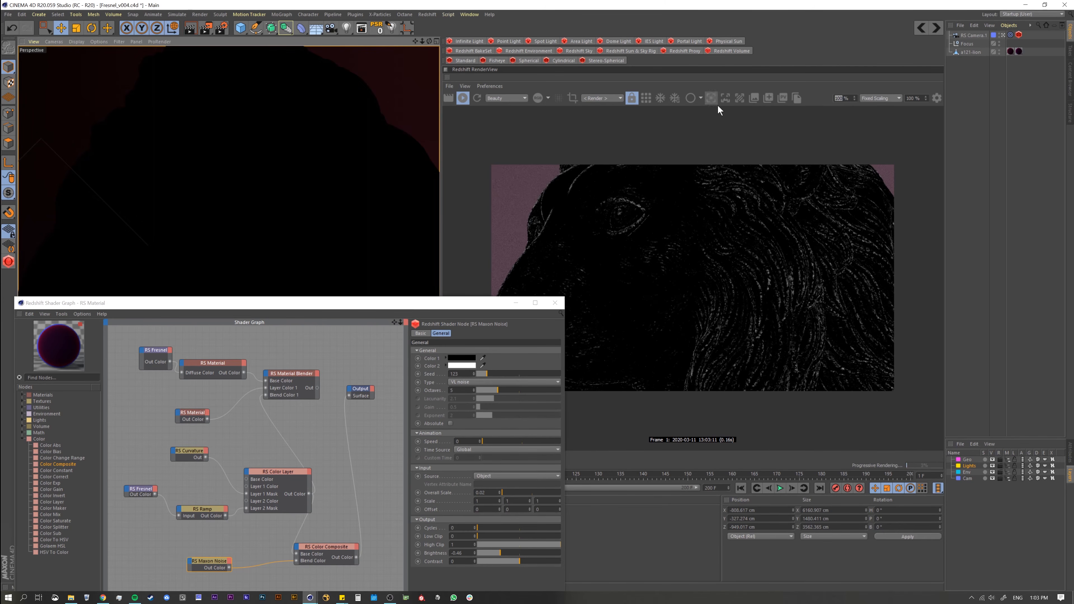
click(646, 98)
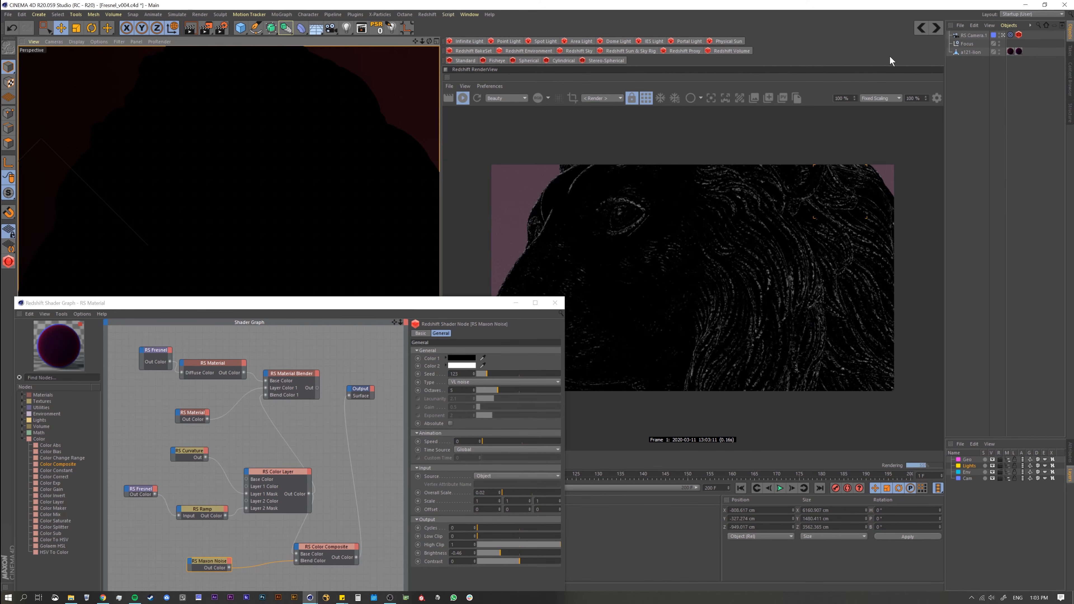
click(783, 99)
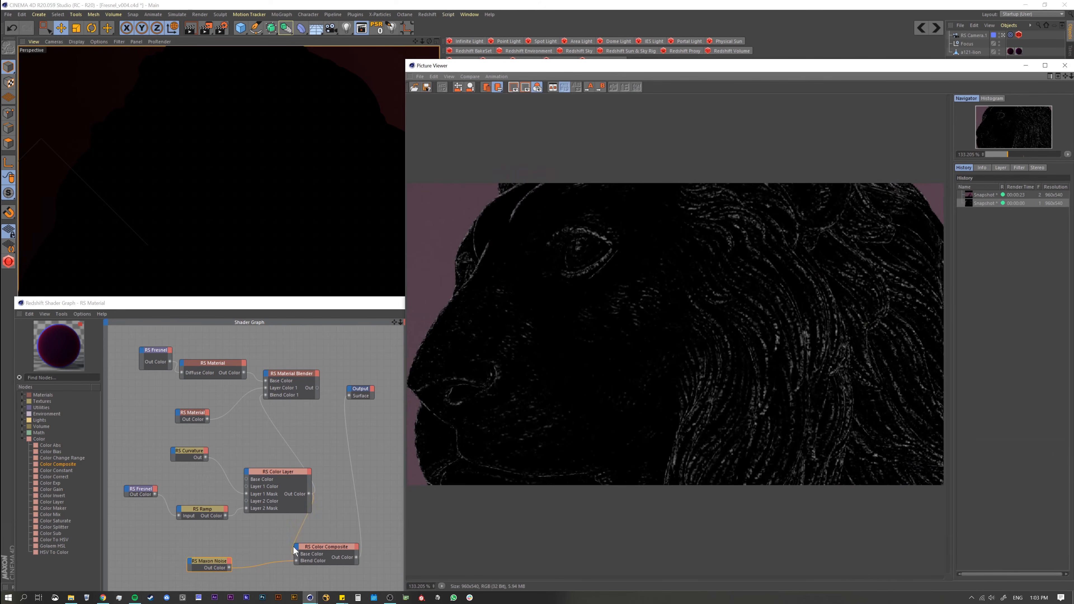
Step: Wire the Color Layer directly into the Output and send a snapshot of the mask without noise to the Picture Viewer
click(307, 499)
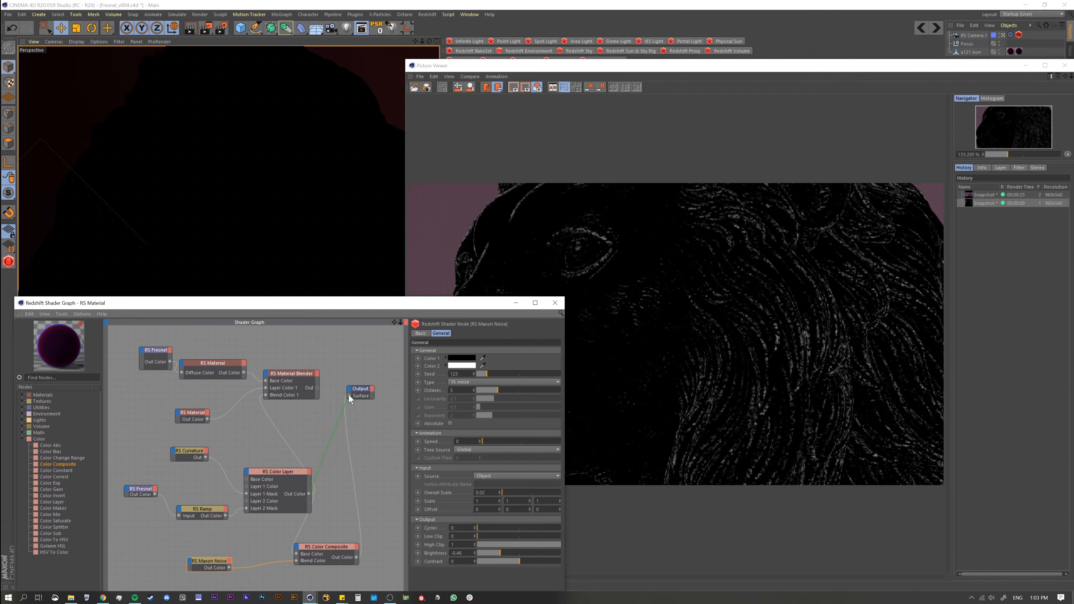
click(1061, 67)
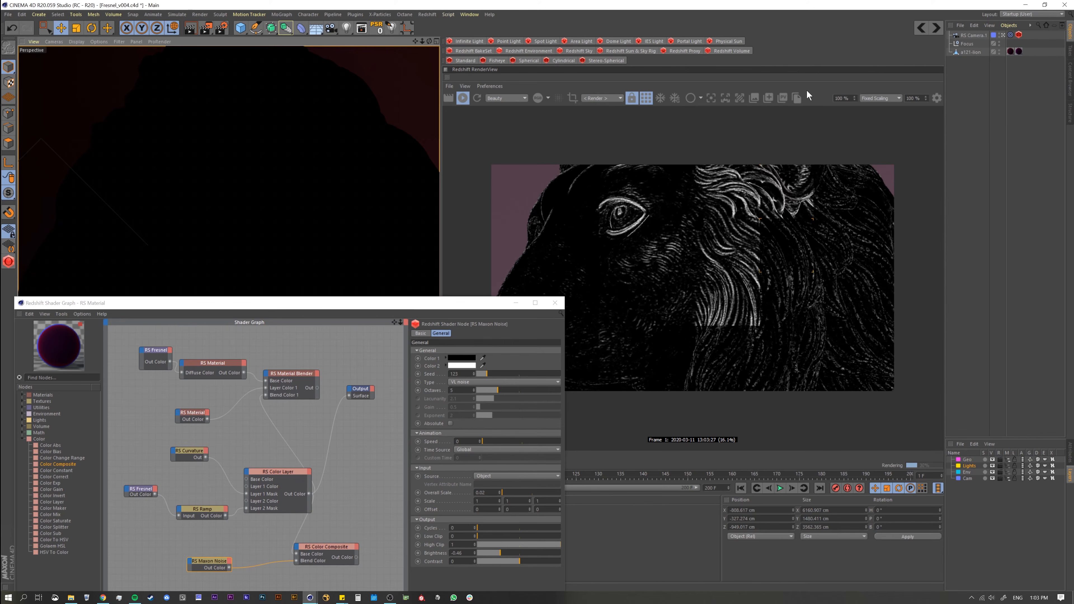
click(784, 97)
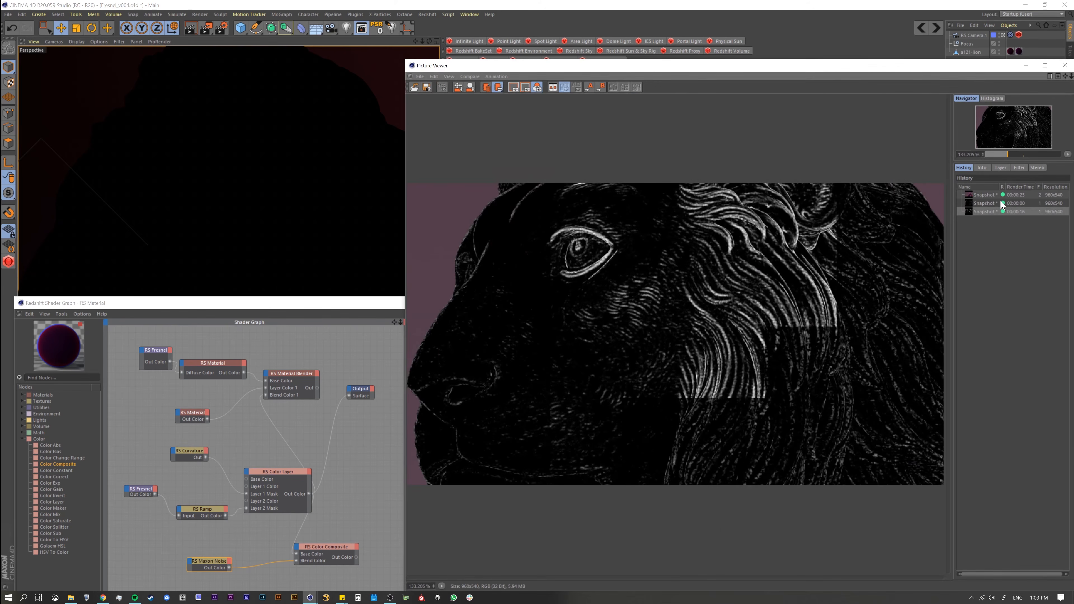
Step: Compare the last two snapshots in the Picture Viewer history to examine how the noise breaks up the mask
click(987, 204)
click(987, 212)
click(988, 204)
click(989, 211)
click(987, 204)
click(988, 212)
click(987, 203)
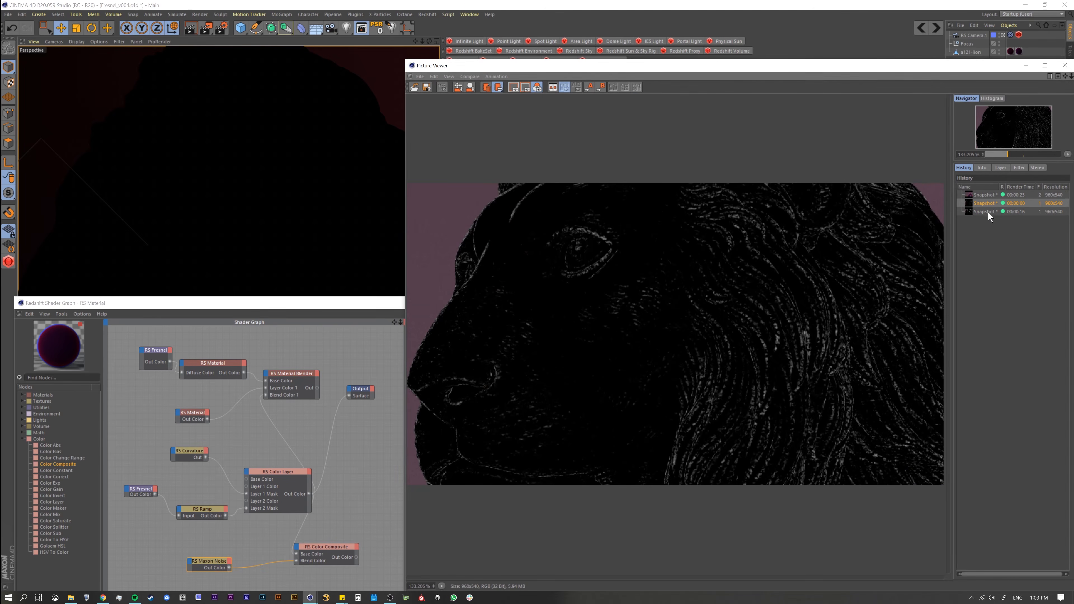
click(988, 211)
click(989, 204)
click(988, 212)
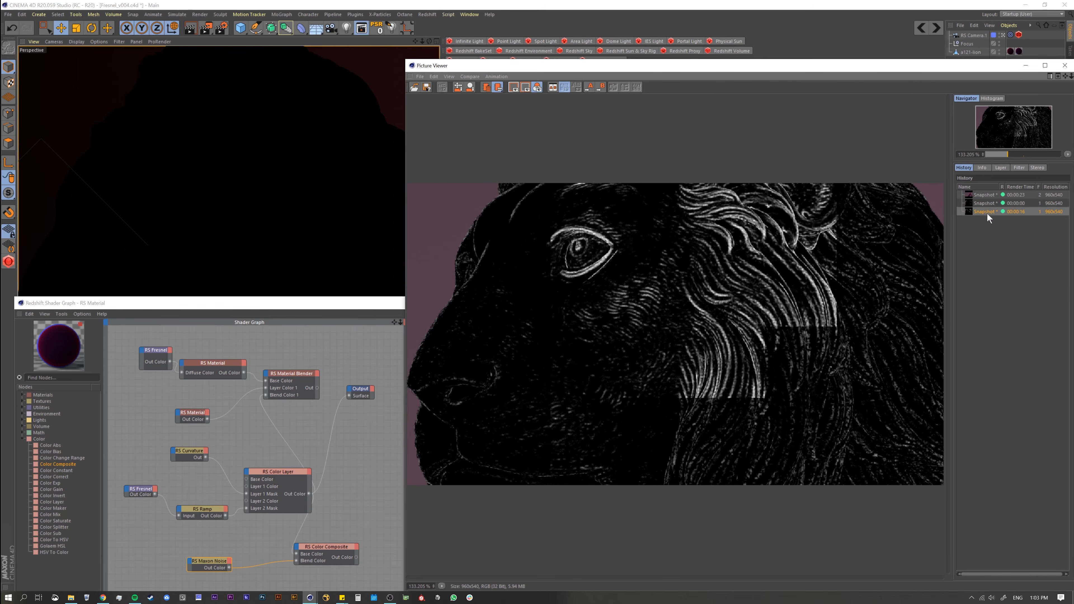
Step: Flip between the noise-masked and unmasked snapshots once more and close the Picture Viewer
click(988, 204)
click(989, 211)
click(1065, 65)
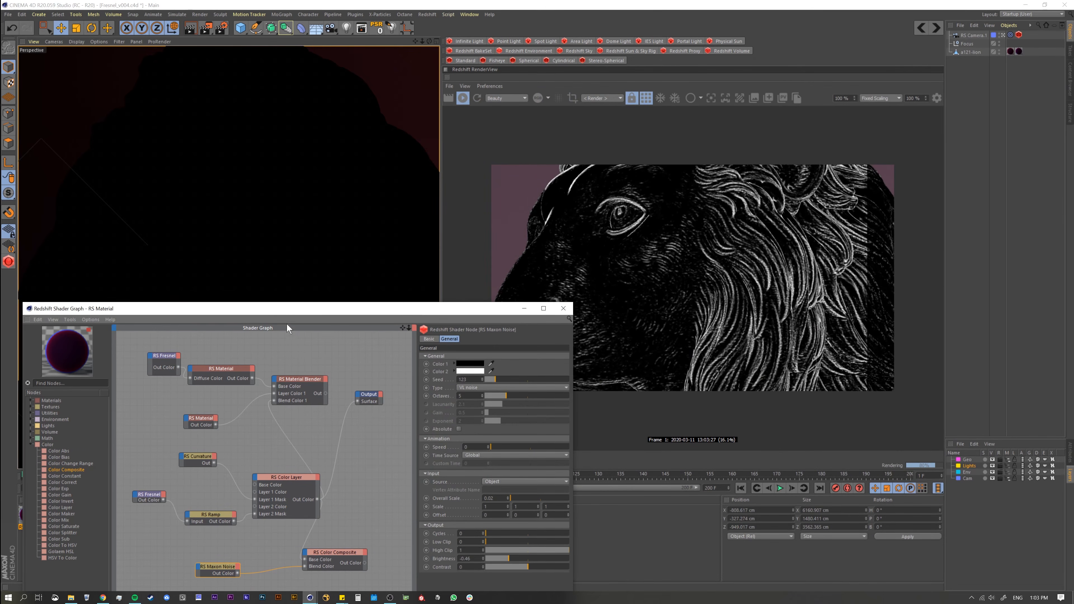
Step: Wire the Color Composite into the Output's Surface and switch the render preview from bucket to progressive mode
drag(280, 308, 323, 200)
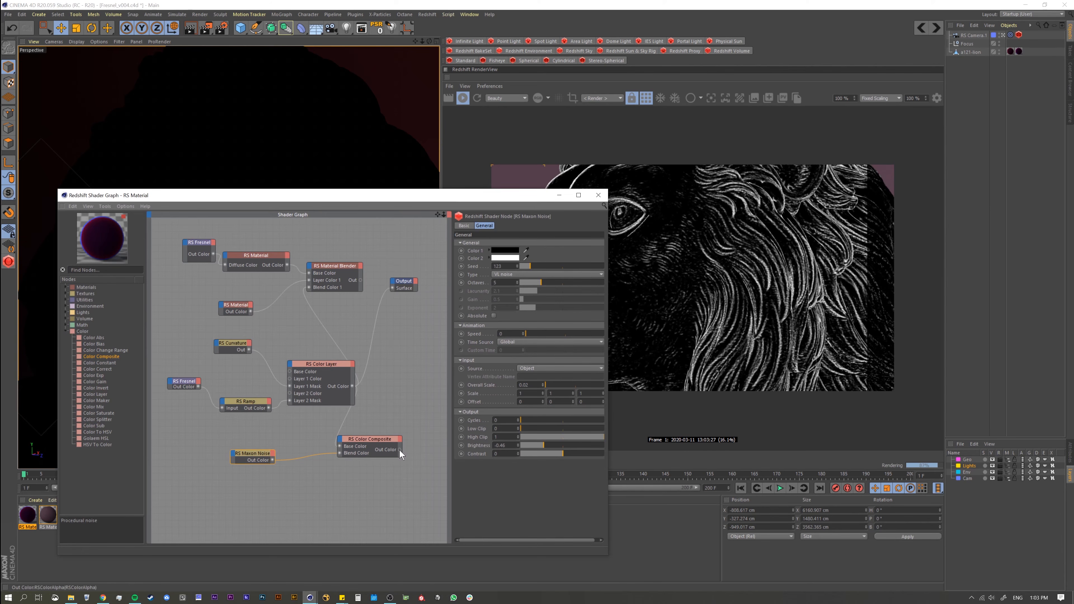
click(364, 440)
drag(365, 440, 393, 289)
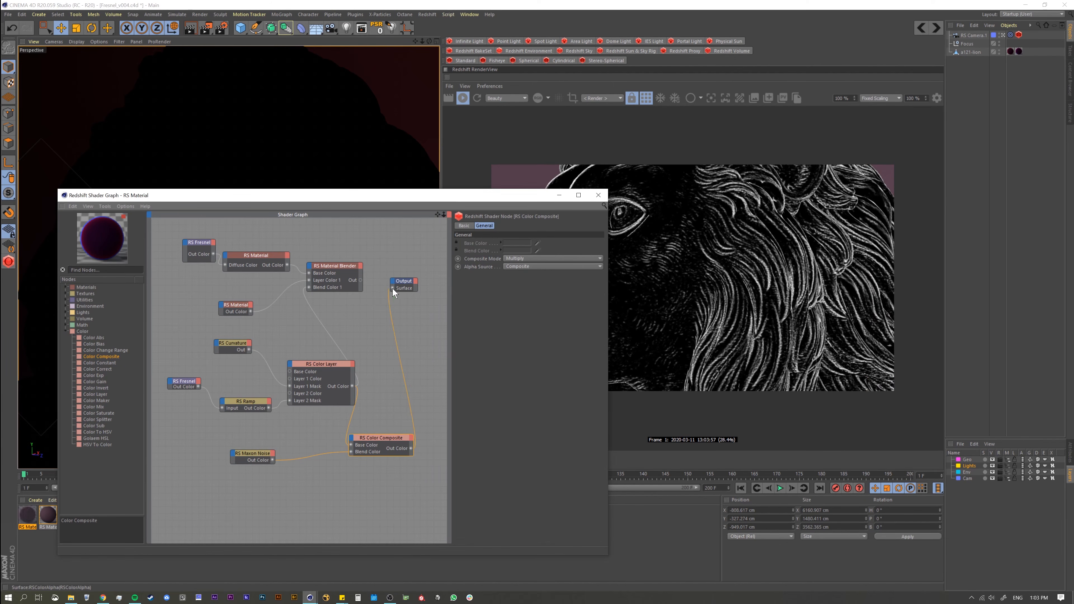
click(647, 98)
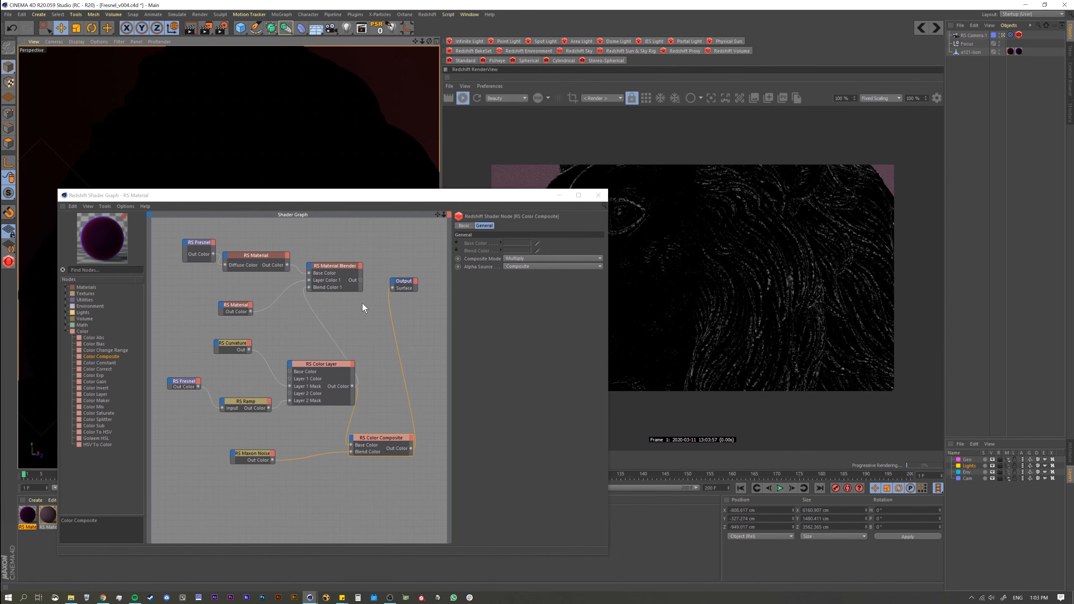
Step: Try a Brightness of -0.242 on the Maxon Noise and lower it to -0.48
drag(263, 446, 253, 446)
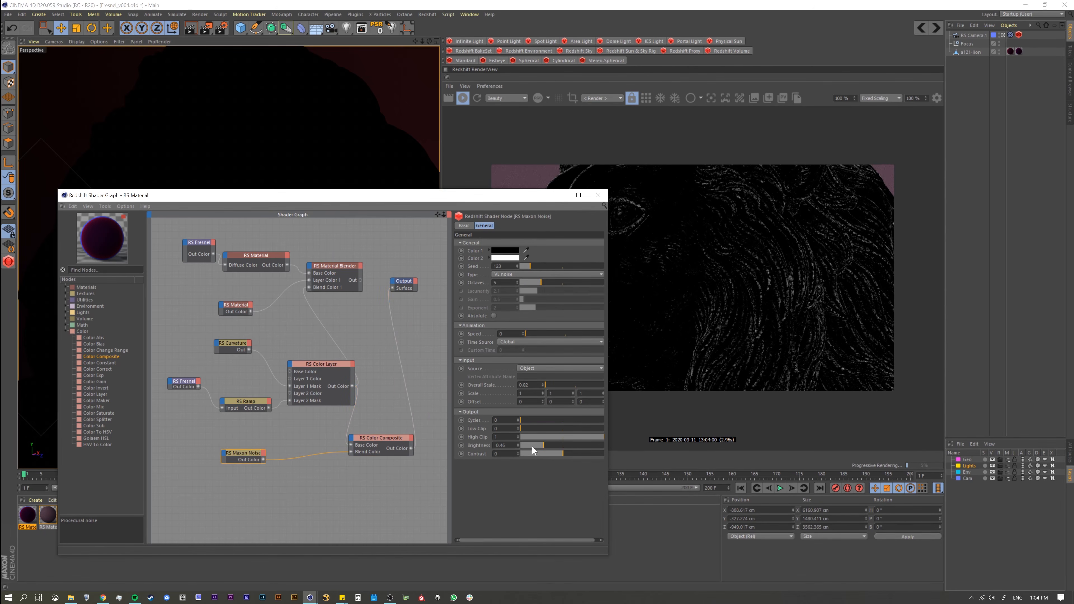
drag(532, 446, 552, 446)
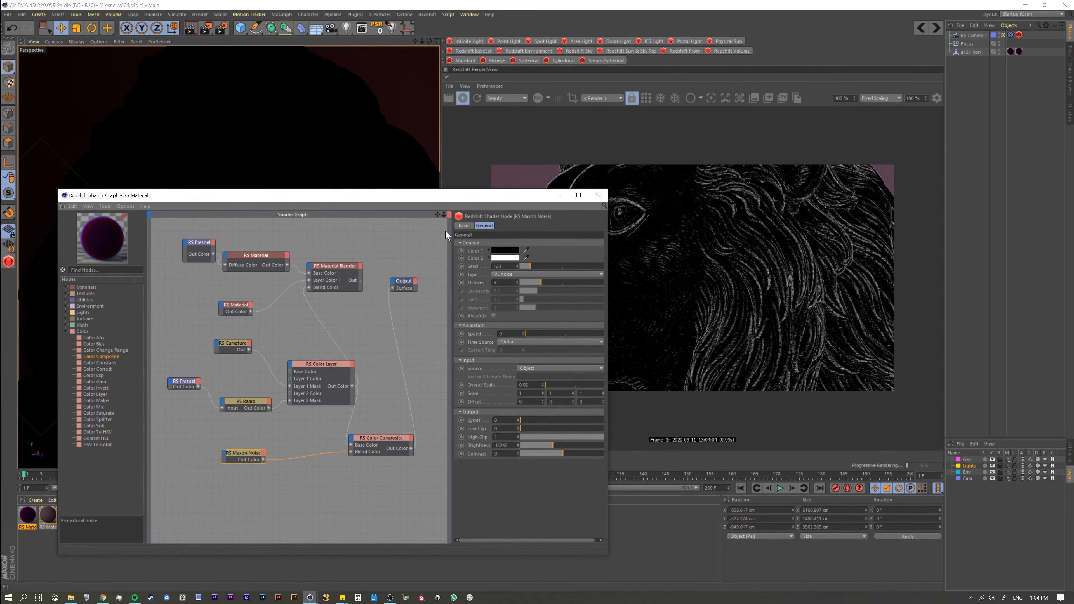
drag(437, 204, 420, 177)
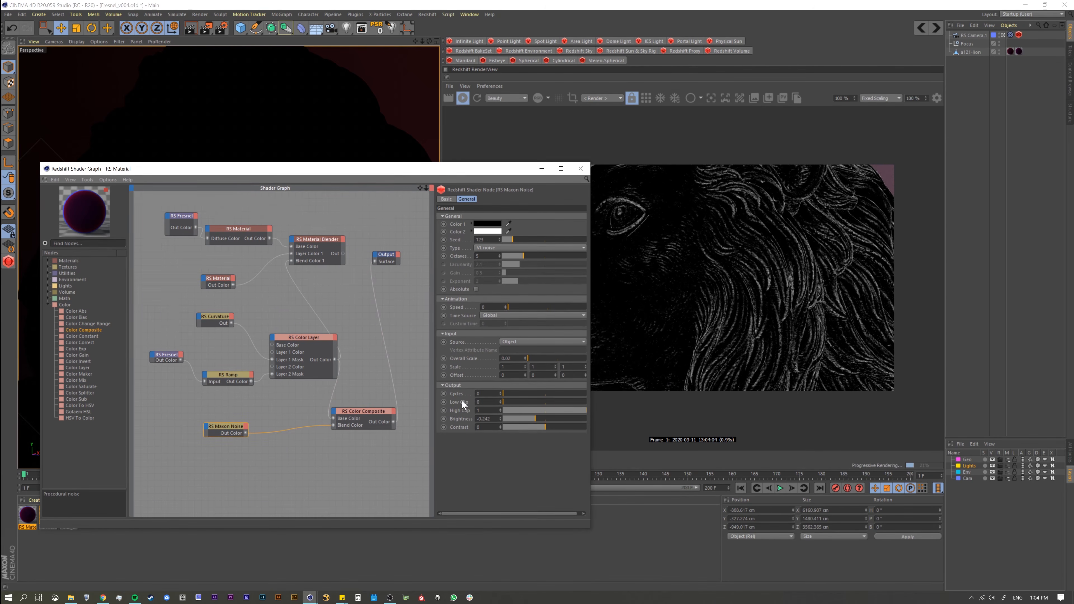
click(522, 418)
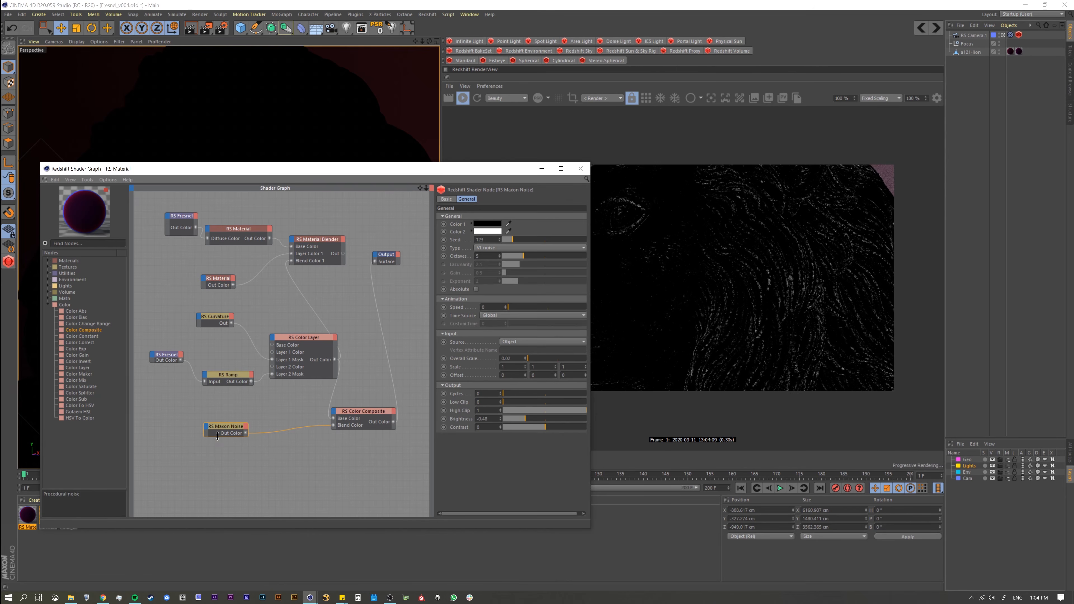
Step: Insert a Ramp between the Maxon Noise and the Color Composite's Blend Color, and pull its white knot close to the black one
click(238, 454)
click(85, 243)
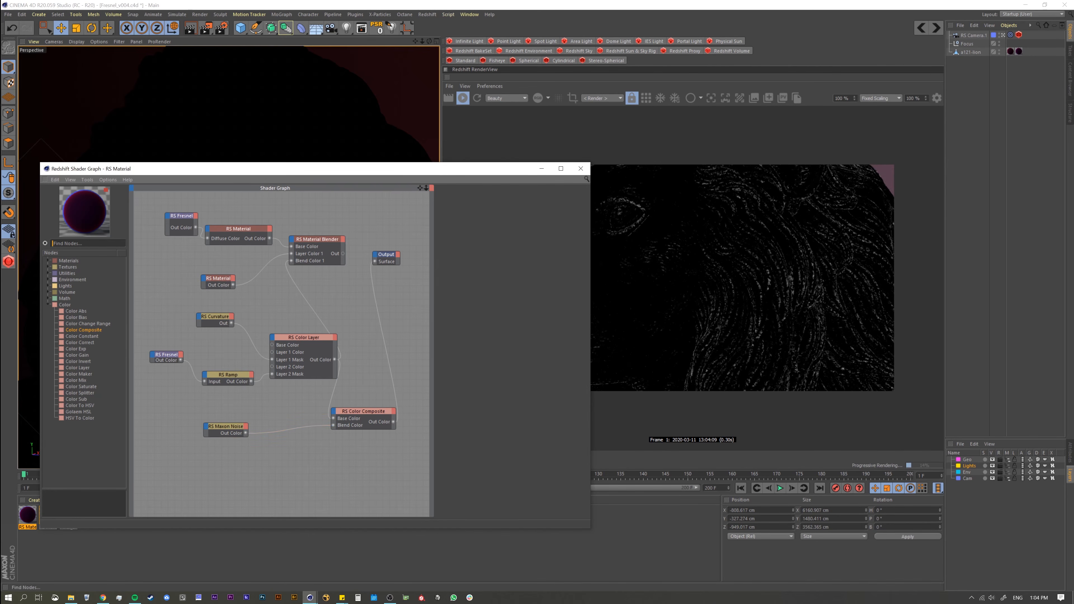
text(ramp)
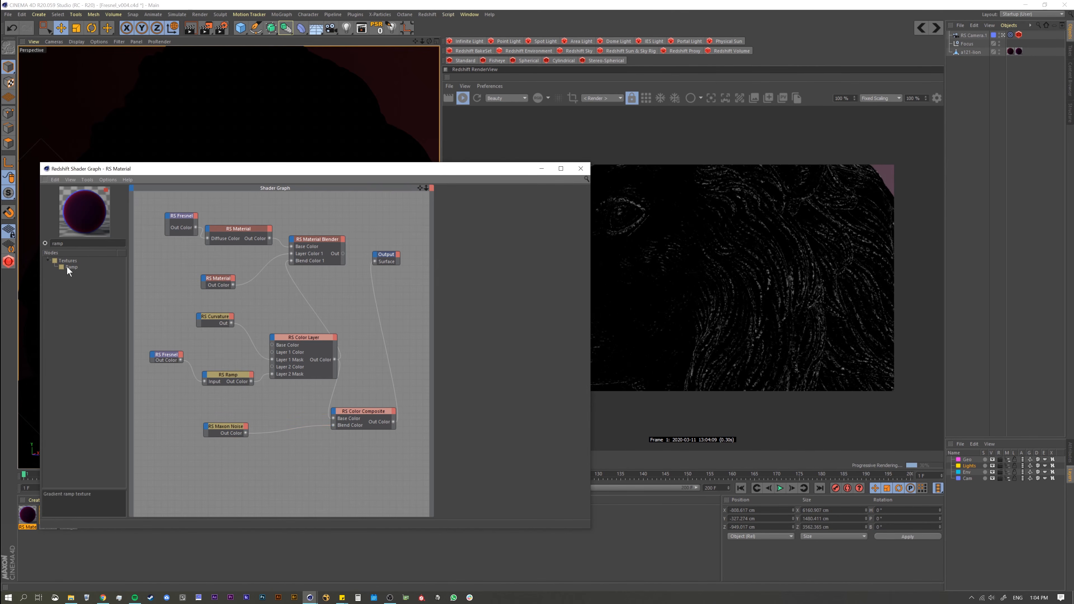
drag(67, 267, 333, 425)
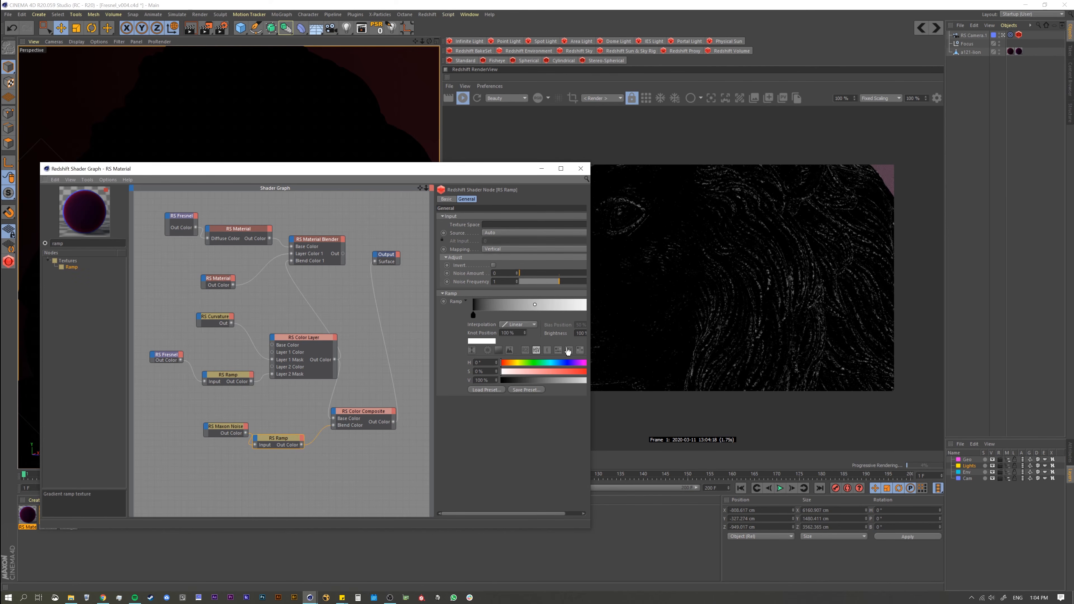
drag(590, 339, 523, 328)
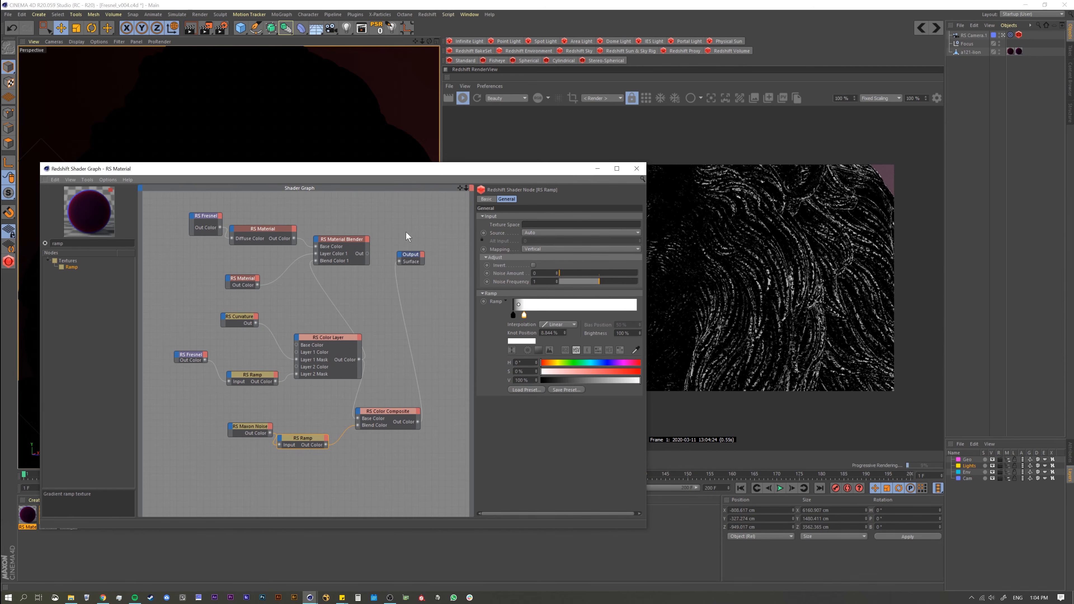
Step: Tidy the shader graph, placing the blue RS Material below the Fresnel-driven one and enlarging its node
drag(418, 173, 295, 223)
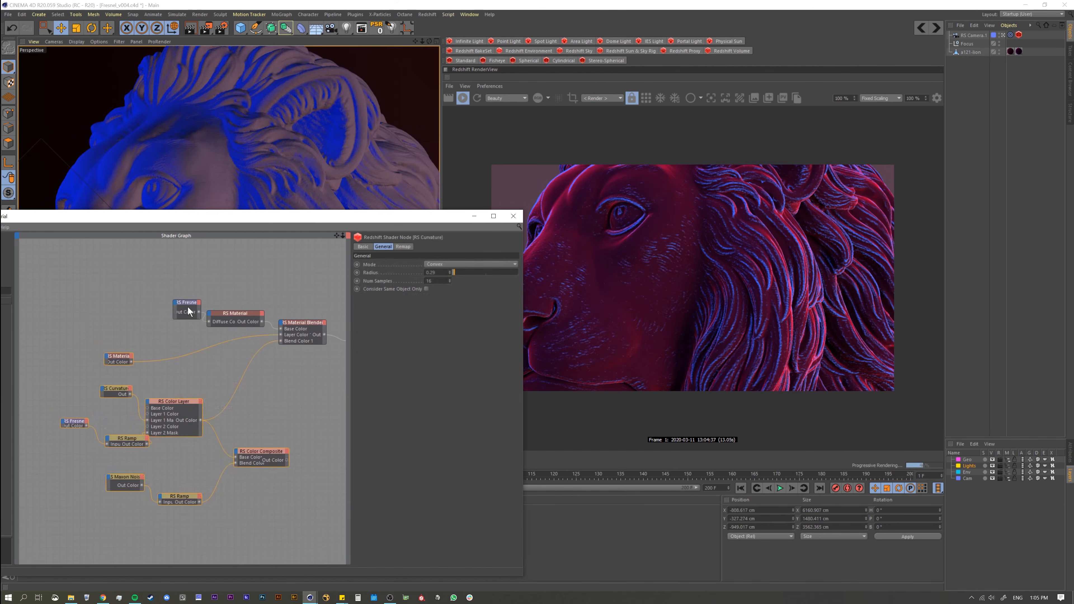
drag(186, 307, 162, 303)
mouse_move(224, 313)
mouse_down()
mouse_move(201, 313)
mouse_move(211, 311)
mouse_up()
middle_drag(253, 366, 231, 349)
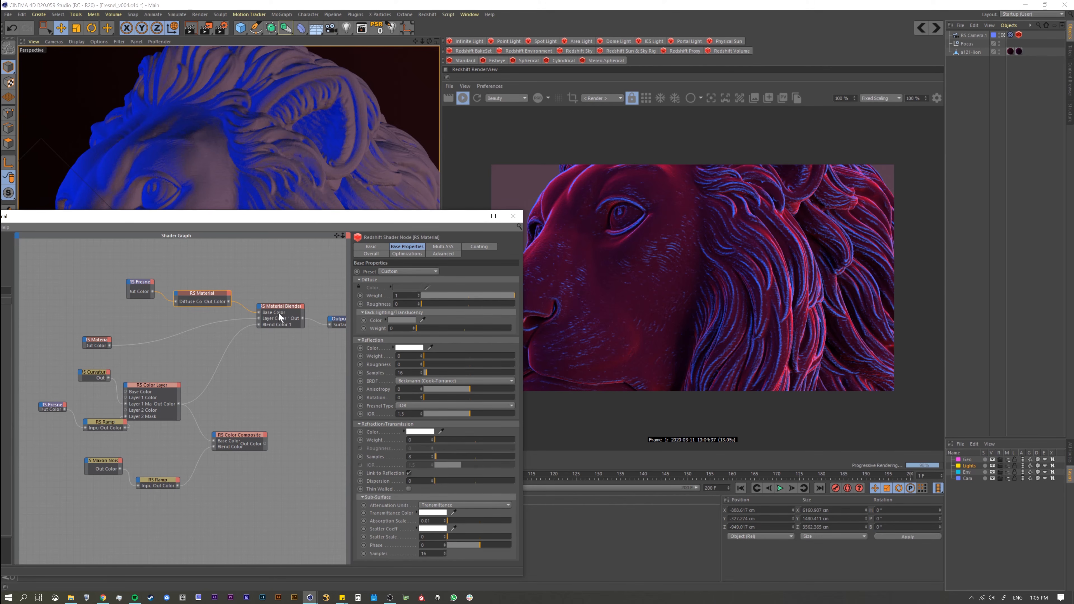
middle_drag(226, 353, 215, 354)
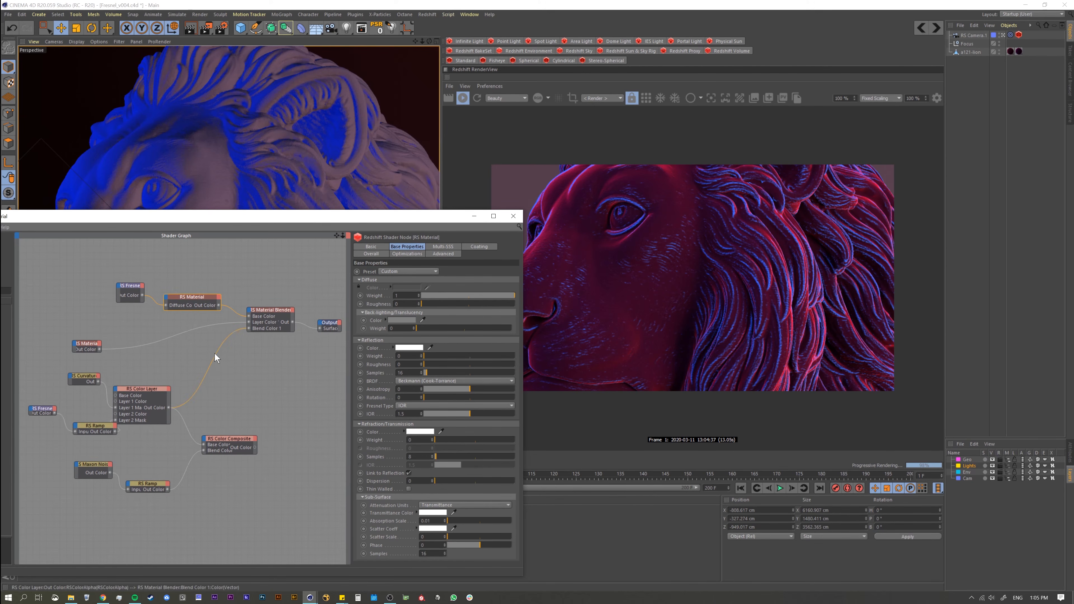
drag(88, 341, 108, 354)
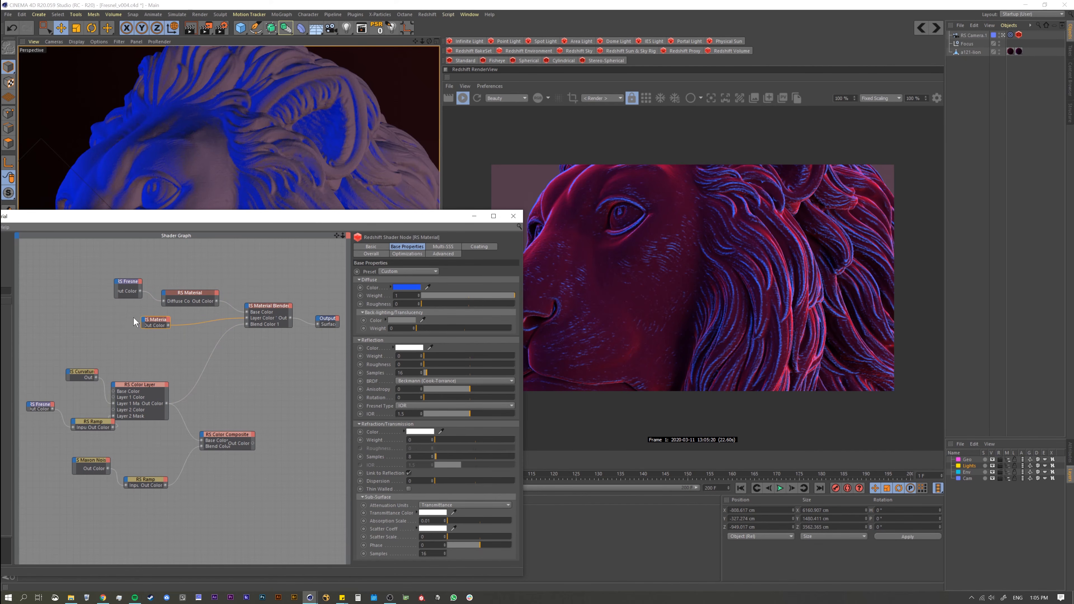
mouse_move(157, 328)
mouse_down()
mouse_move(157, 338)
mouse_move(137, 326)
mouse_up()
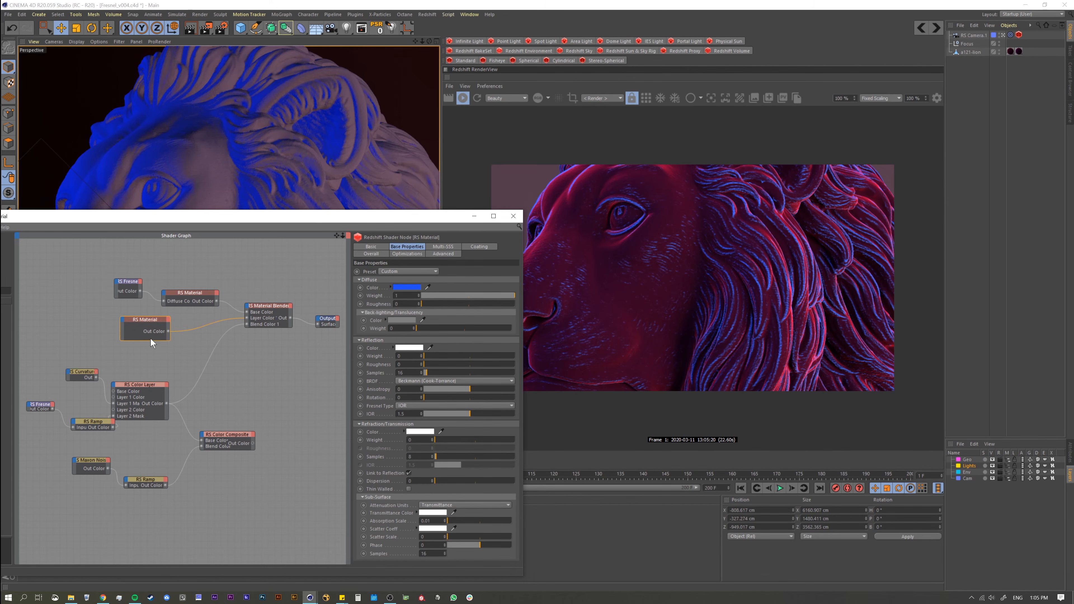
Step: Review the Color Layer, Curvature, Fresnel Ramp and Color Composite nodes, previewing the Curvature mask through the Output
click(152, 386)
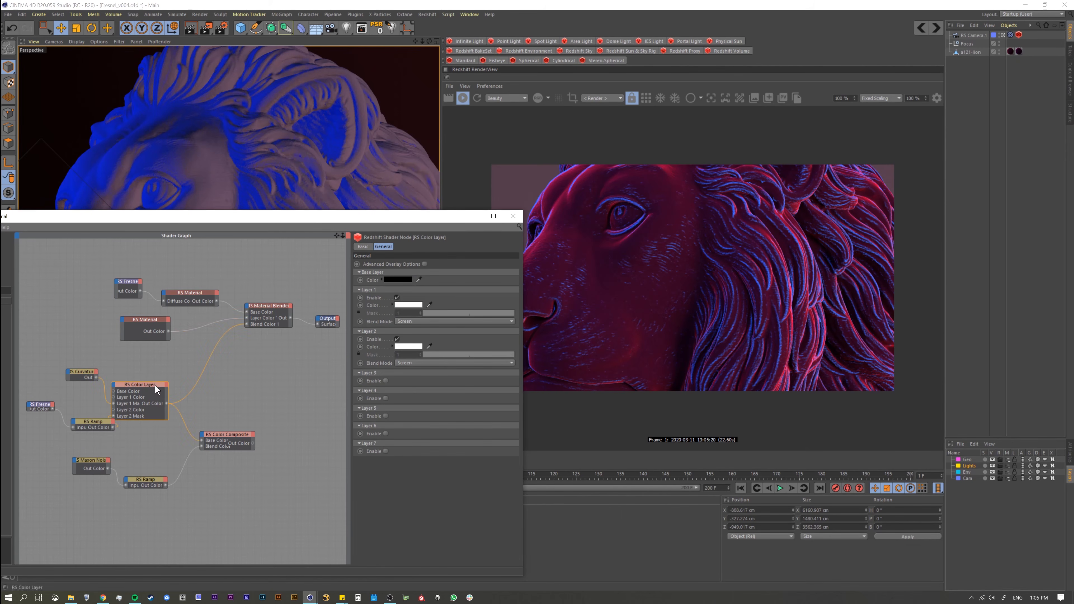
drag(78, 371, 73, 374)
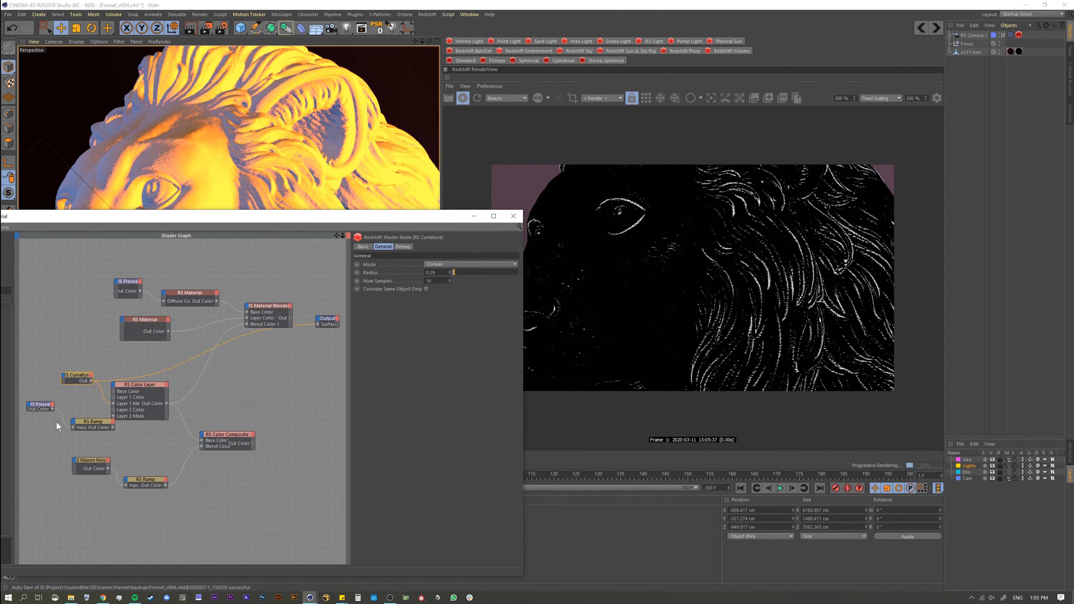
click(91, 426)
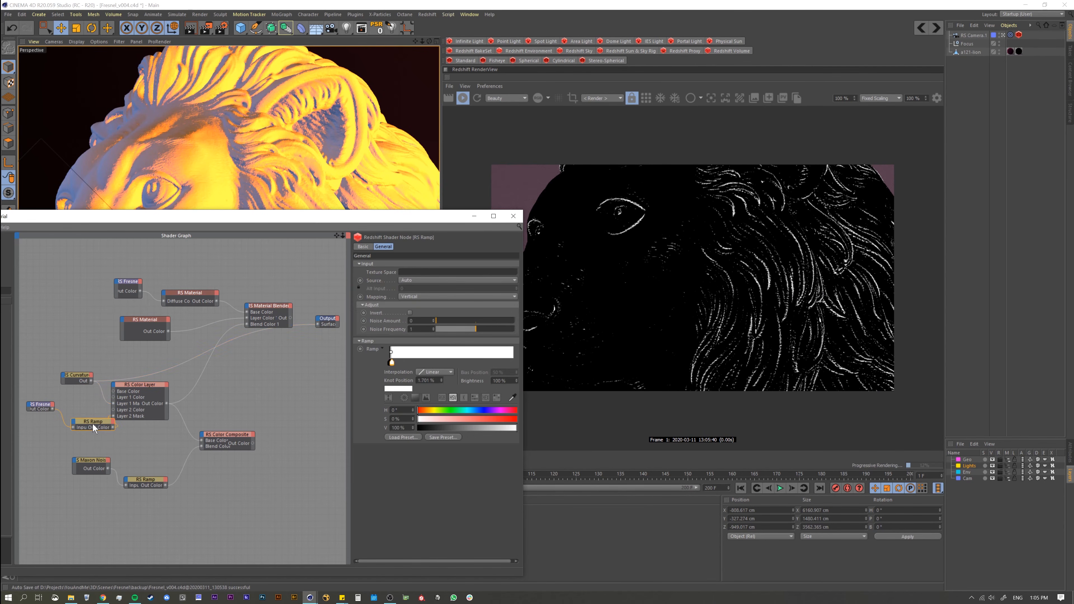
click(229, 437)
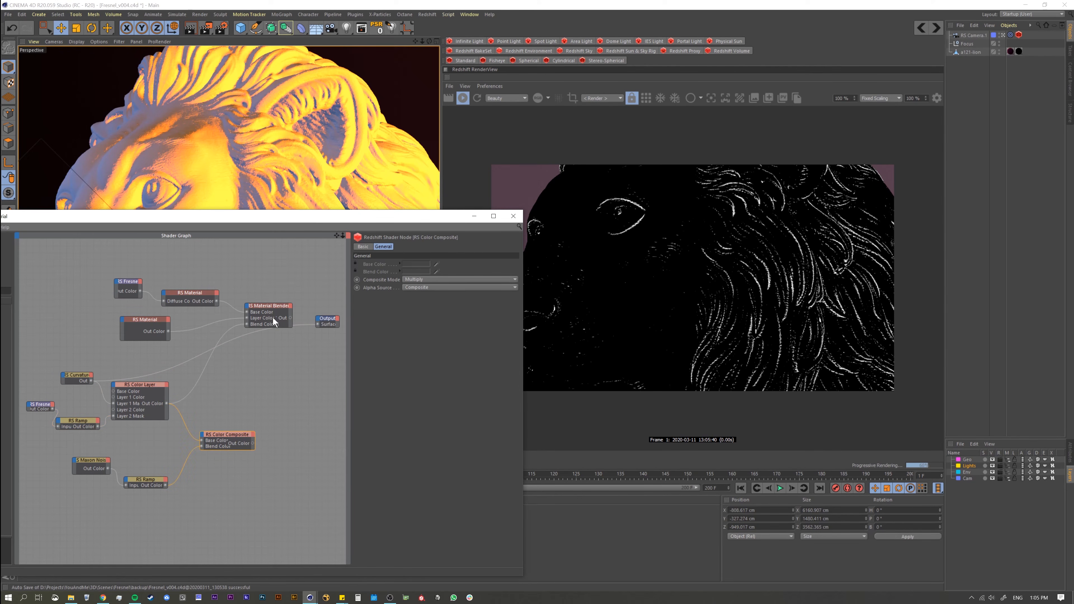
Step: Wire the Material Blender back into the Output and the Color Composite into Blend Color 1 to view the noise-masked material
click(286, 313)
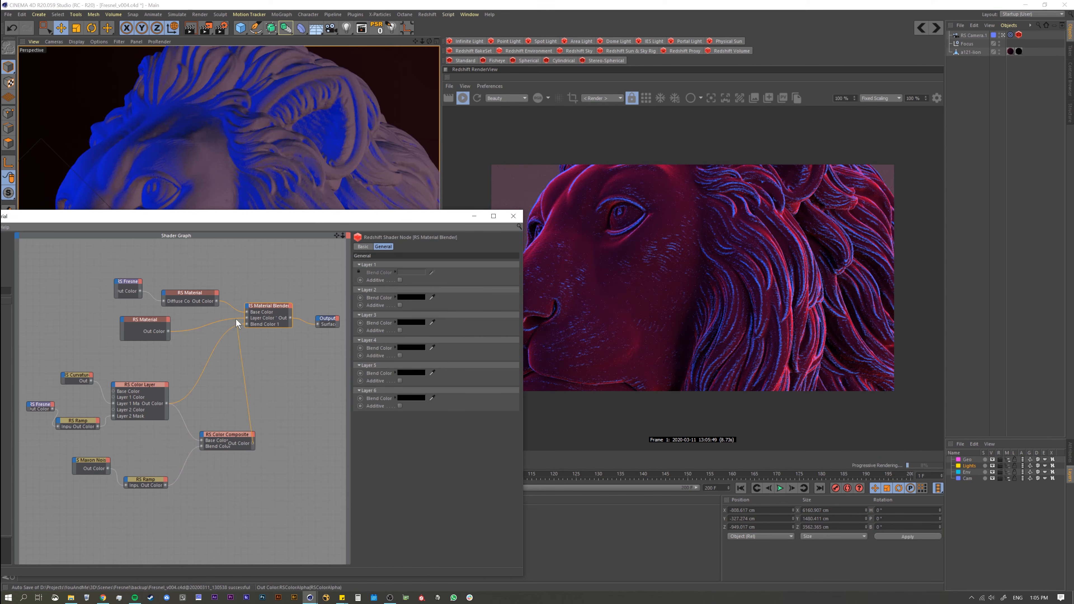
drag(236, 319, 246, 324)
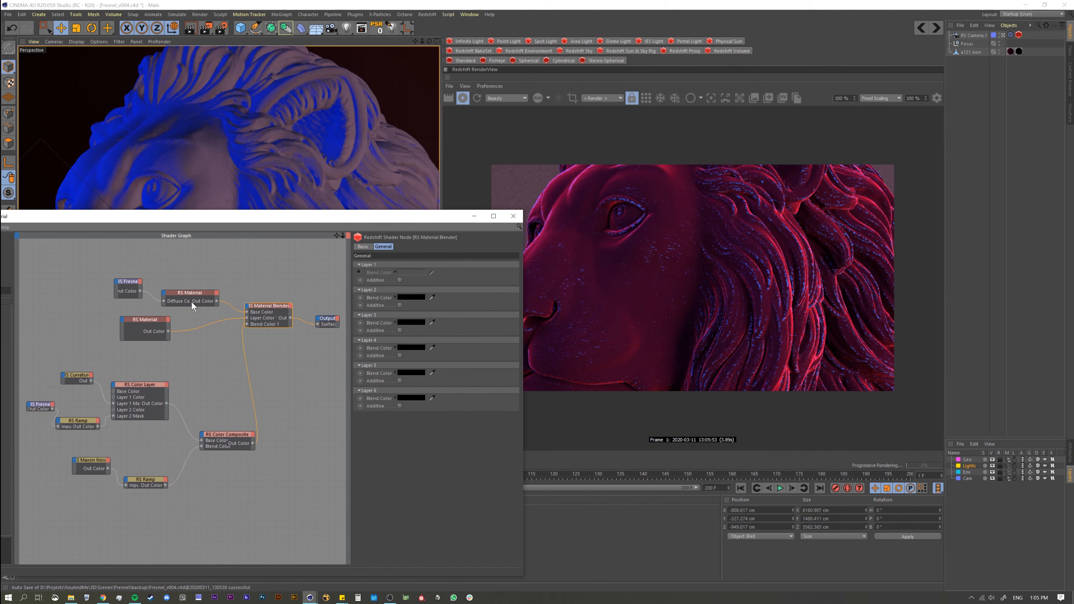
mouse_move(256, 205)
alt+mouse_down()
mouse_move(250, 182)
mouse_move(241, 212)
alt+mouse_up()
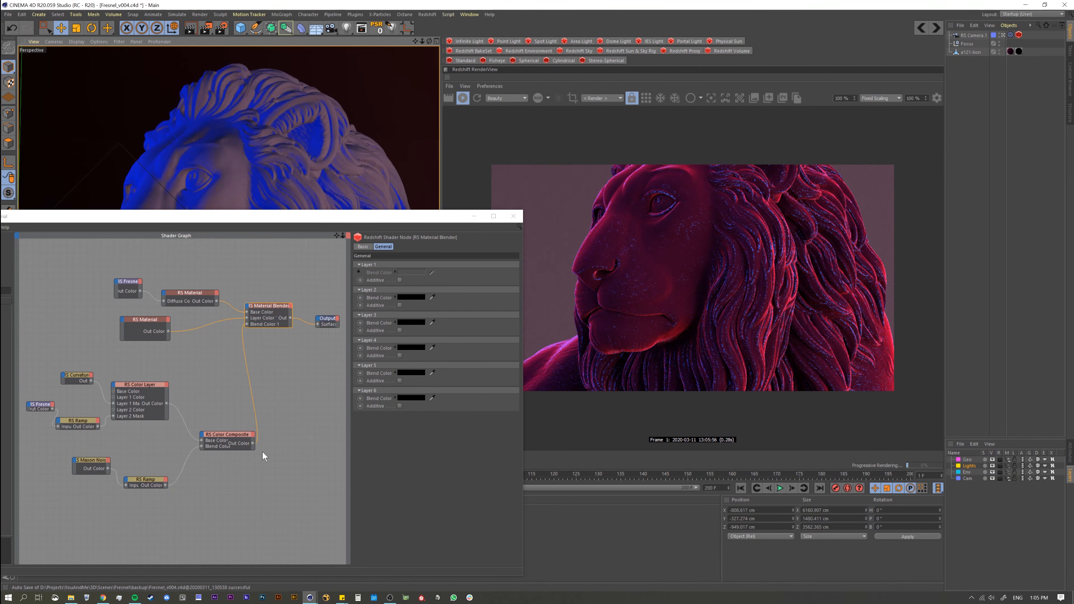
Step: Wire the Color Layer into the Material Blender's Blend Color 1 and frame the lion's head and mane in the viewport
drag(166, 403, 246, 324)
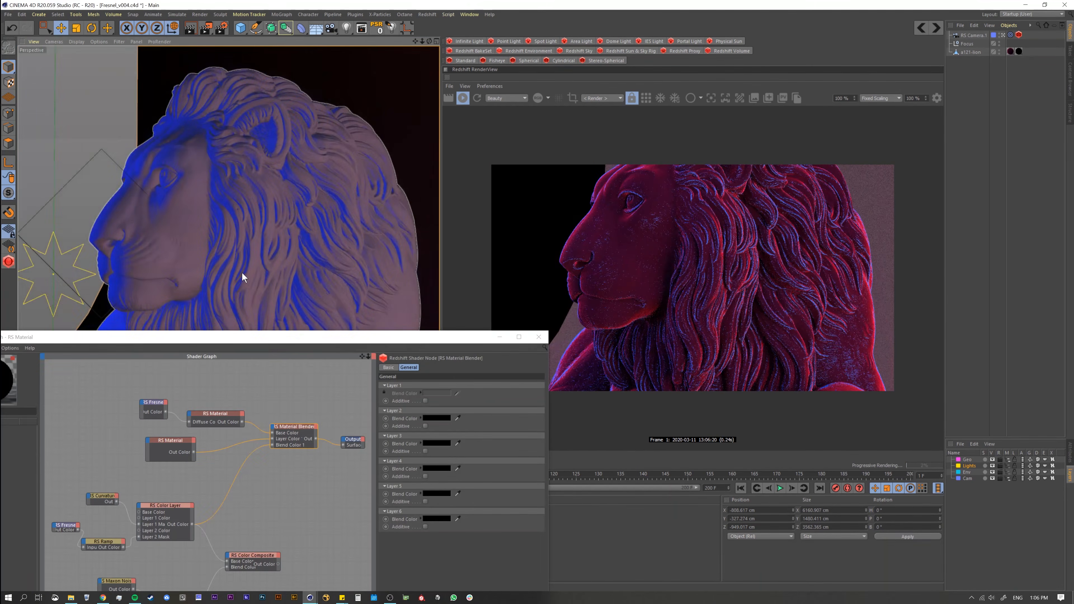
scroll(268, 271, down, 2)
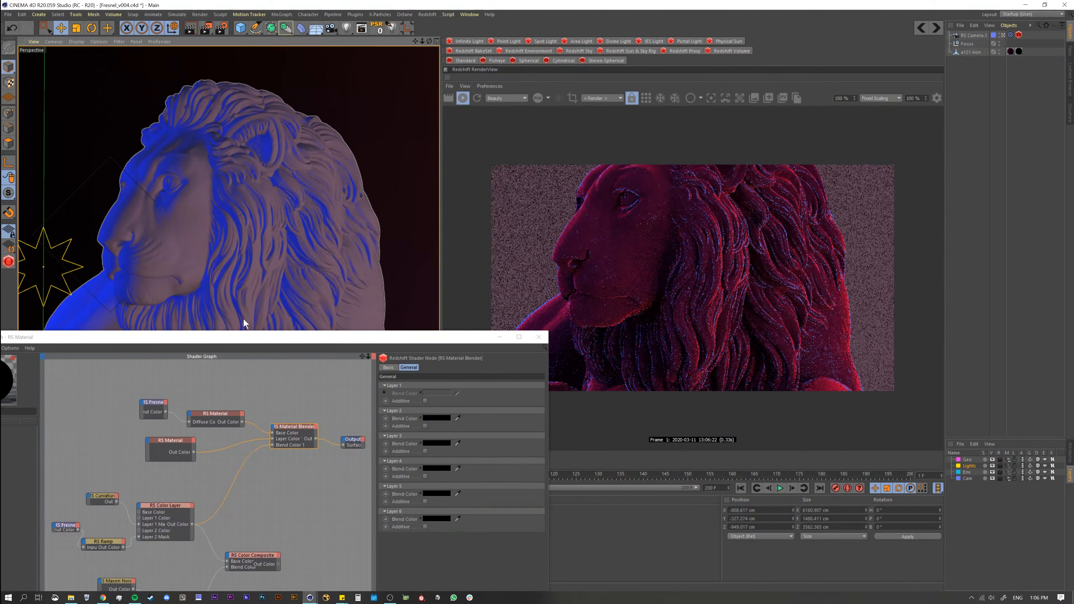
drag(255, 340, 216, 375)
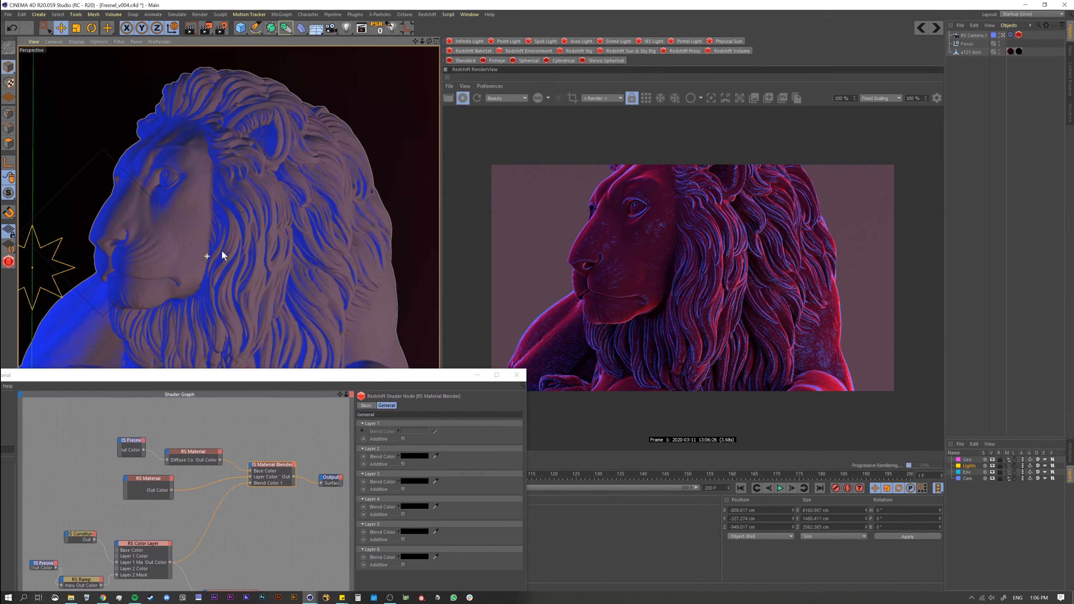
Step: Enable Bokeh on the RS Camera's Redshift Camera tag
click(1019, 34)
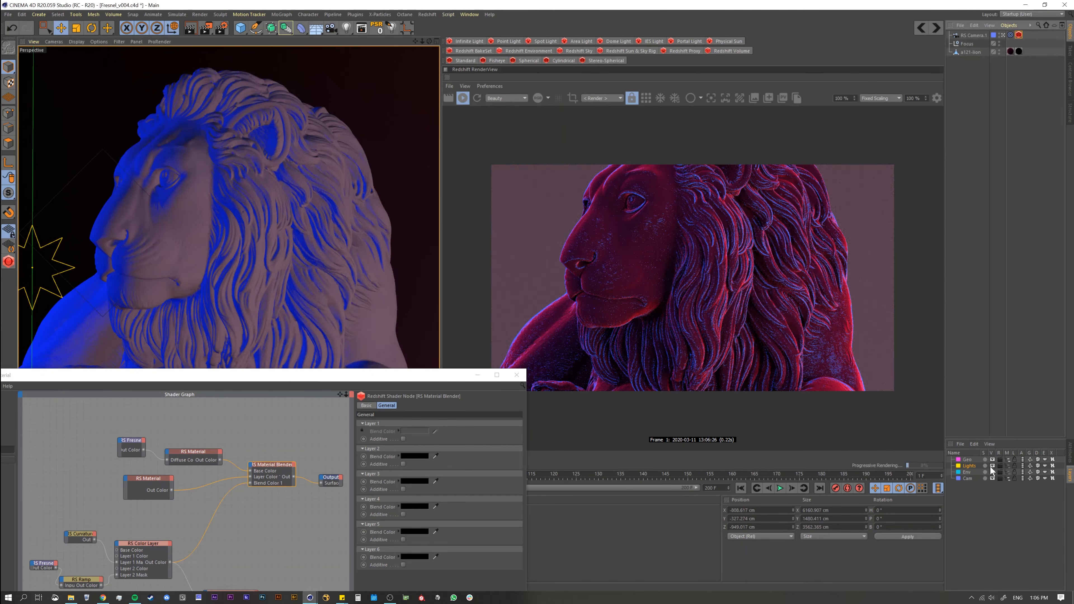
click(1070, 455)
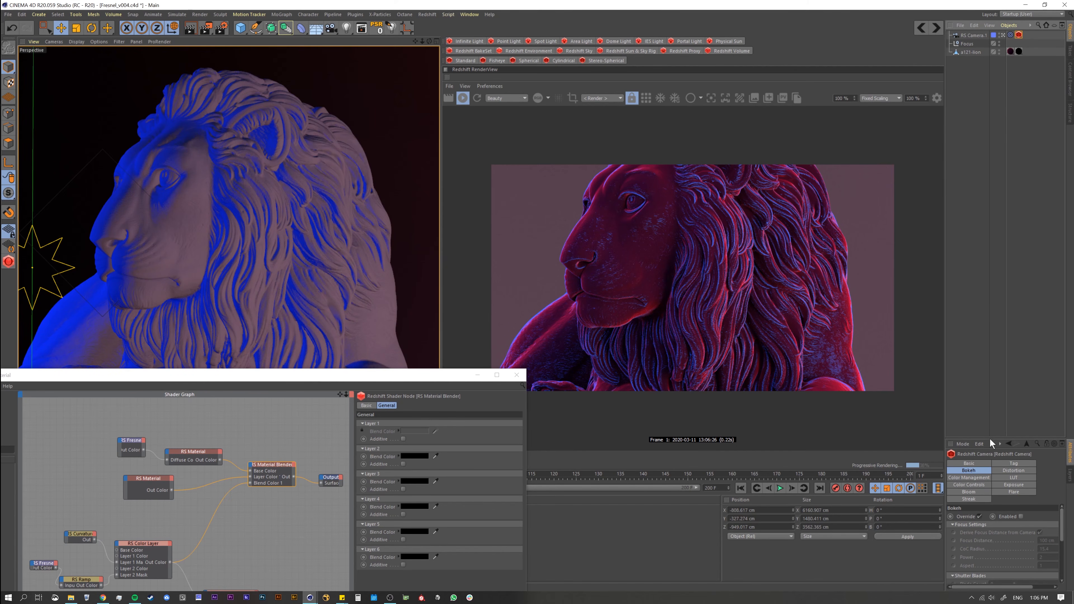
drag(990, 438, 992, 326)
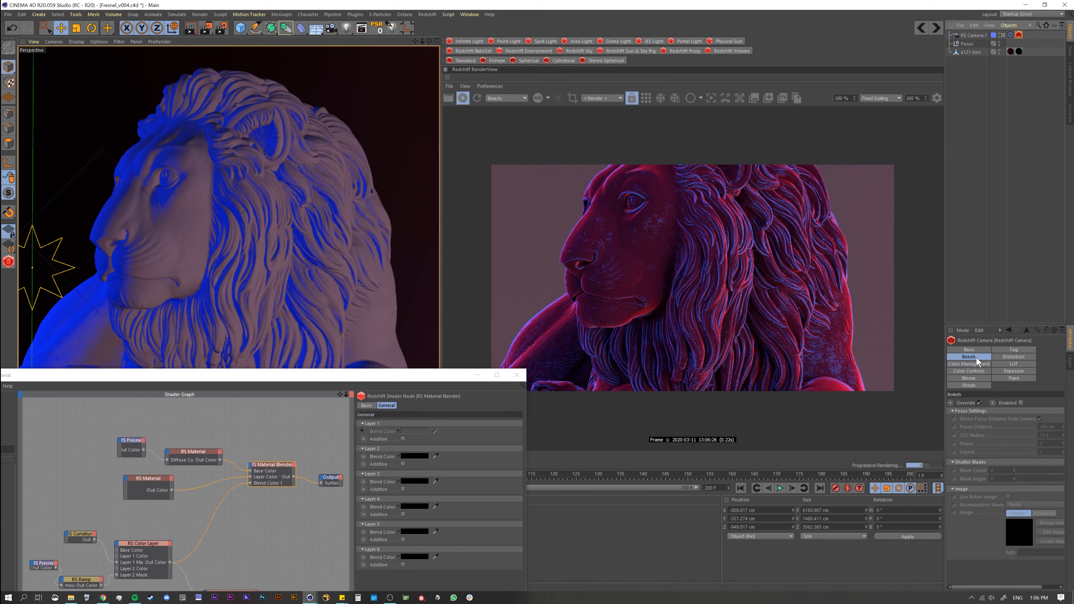
click(1021, 403)
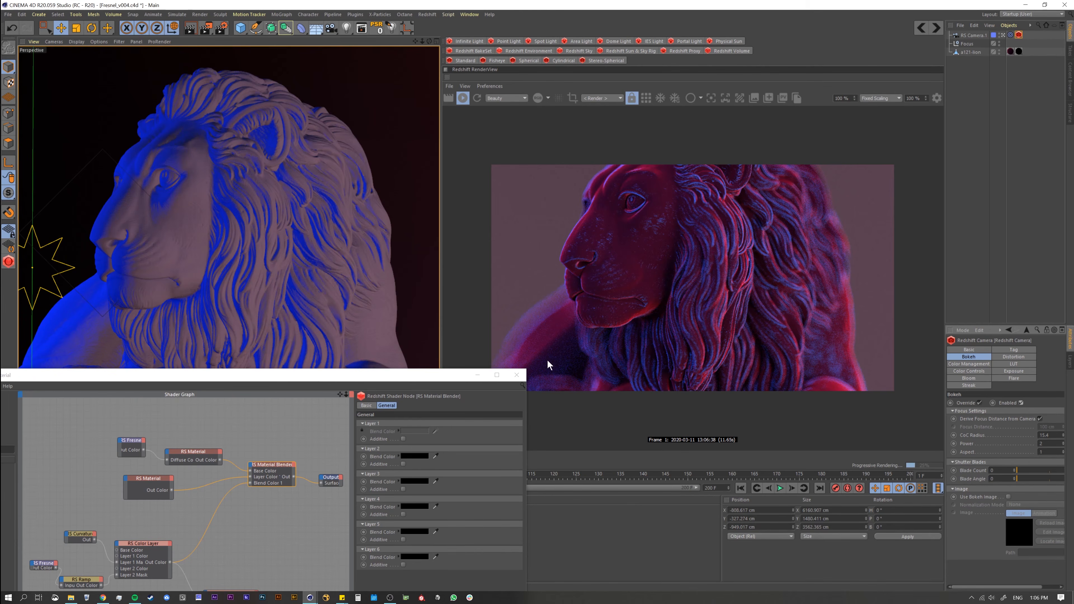
Step: Reframe the camera on the lion's face to examine the material rendered with depth of field
alt+drag(246, 241, 260, 259)
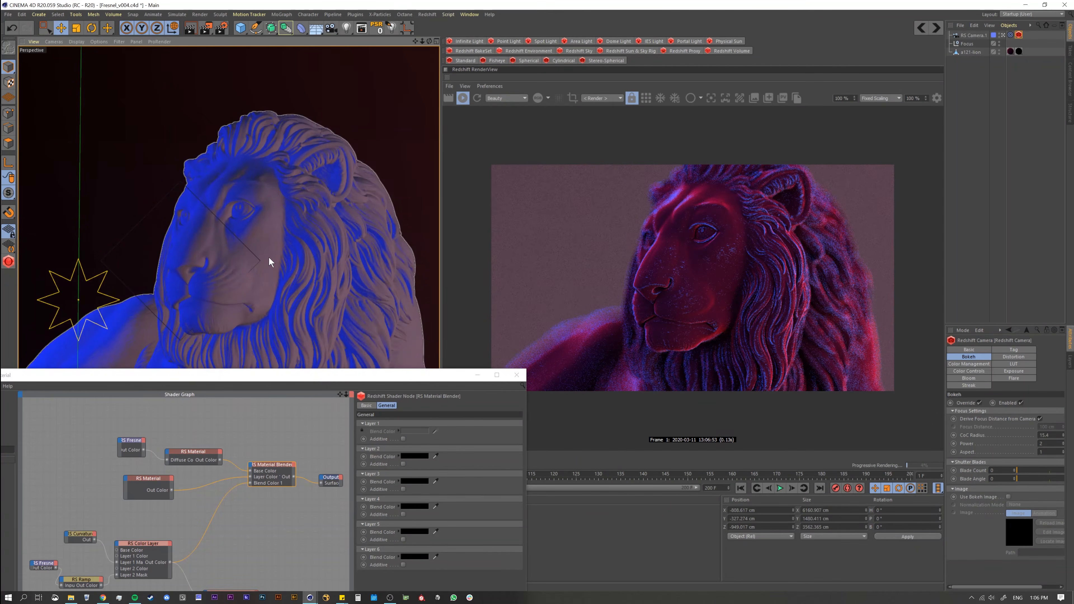
drag(332, 377, 333, 408)
mouse_move(298, 296)
alt+mouse_down()
mouse_move(273, 293)
mouse_move(298, 294)
mouse_move(244, 311)
mouse_move(283, 307)
alt+mouse_up()
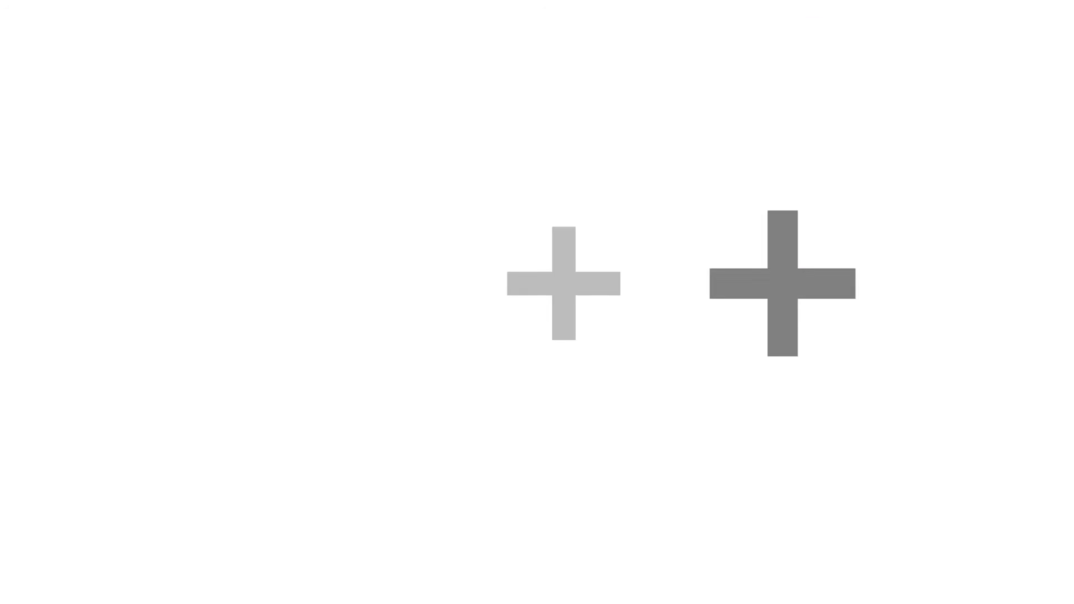